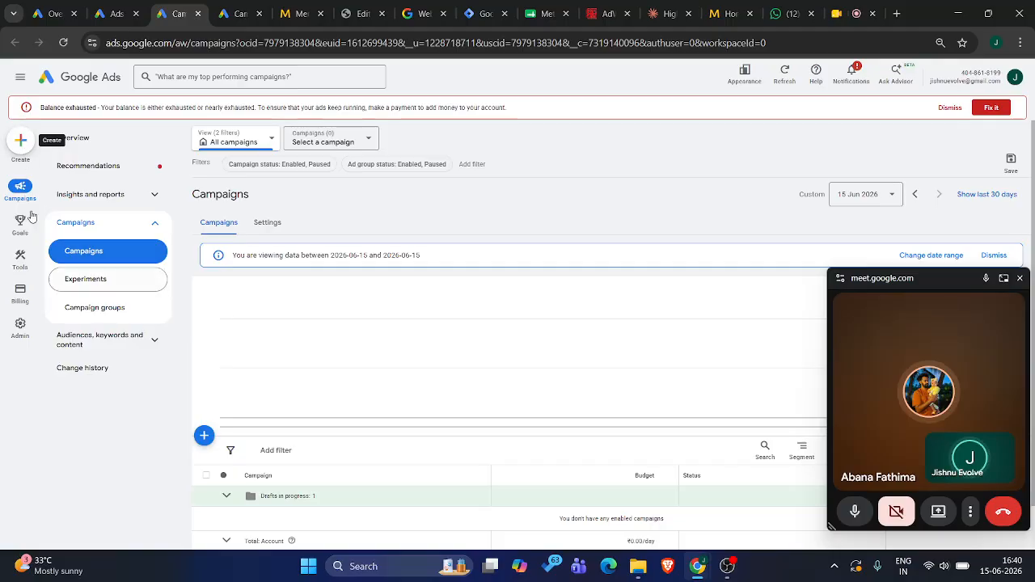
left_click(20, 141)
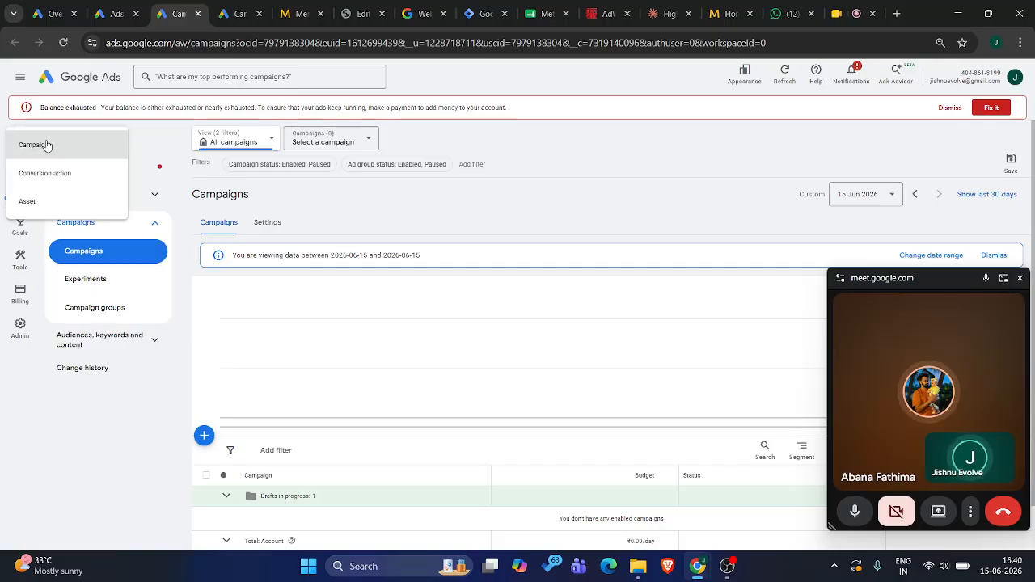
left_click(42, 144)
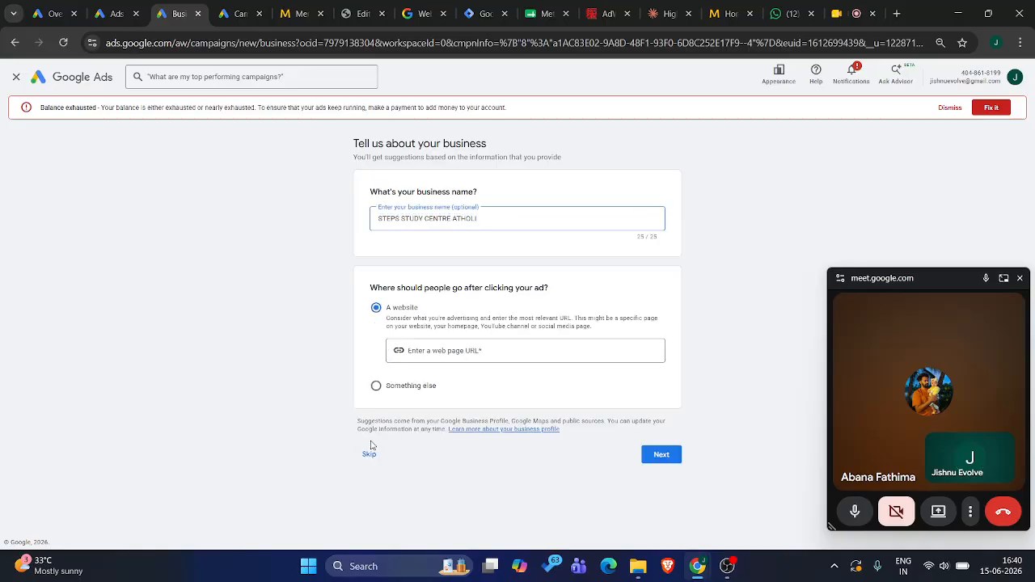
left_click(368, 454)
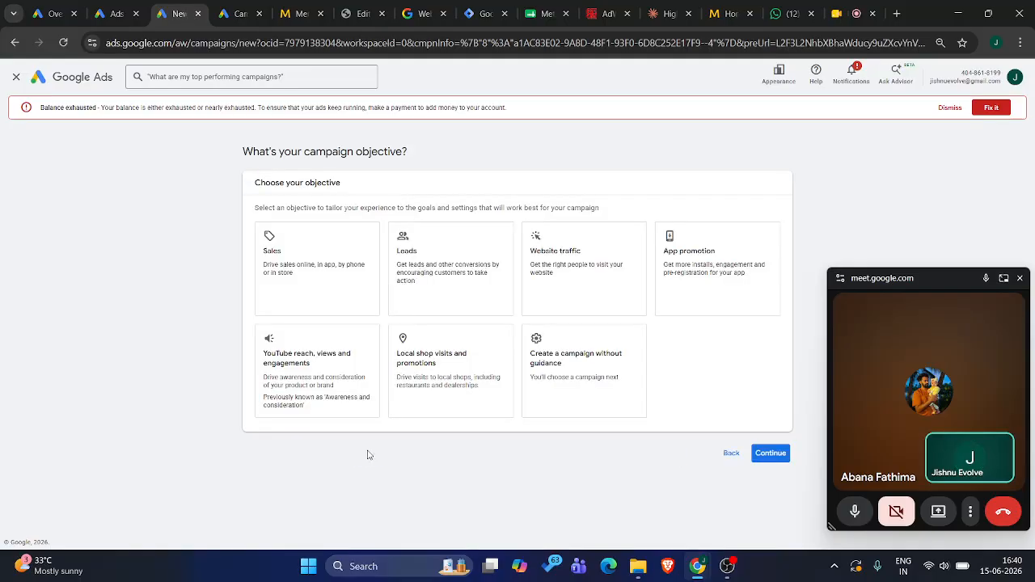
Share the entire screen in the Google Meet call and close the floating call window
left_click(950, 521)
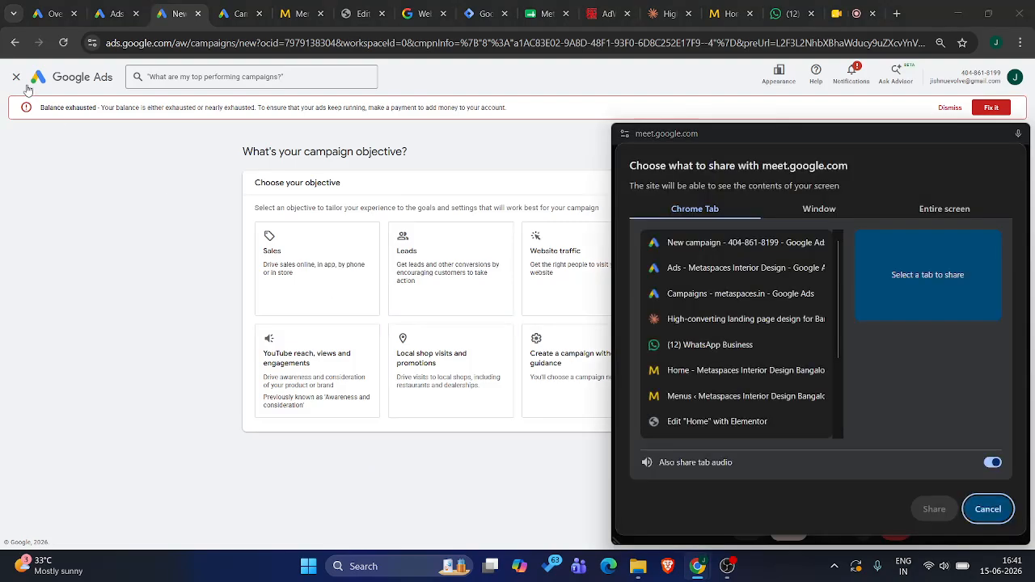
left_click(18, 82)
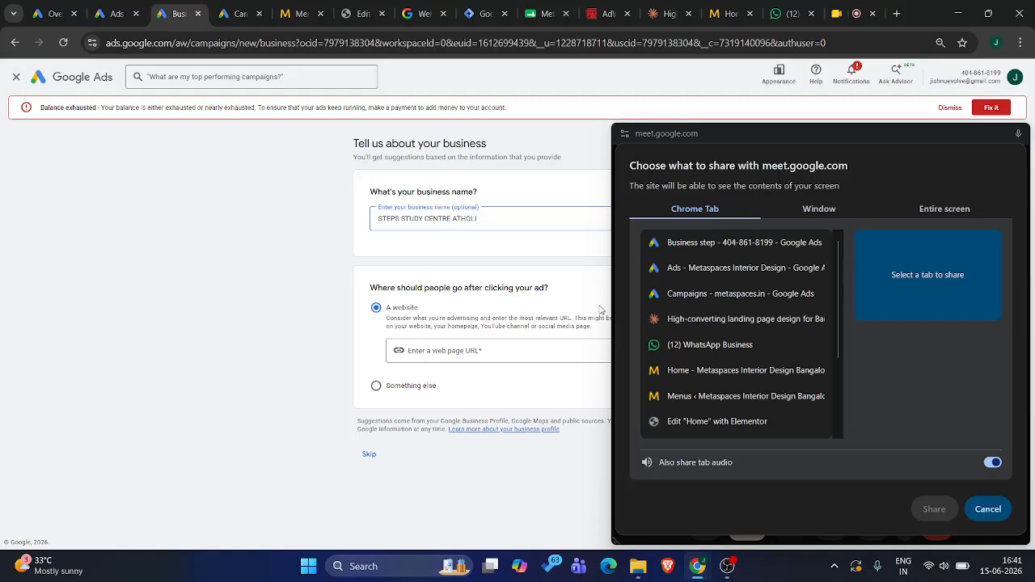
left_click(820, 211)
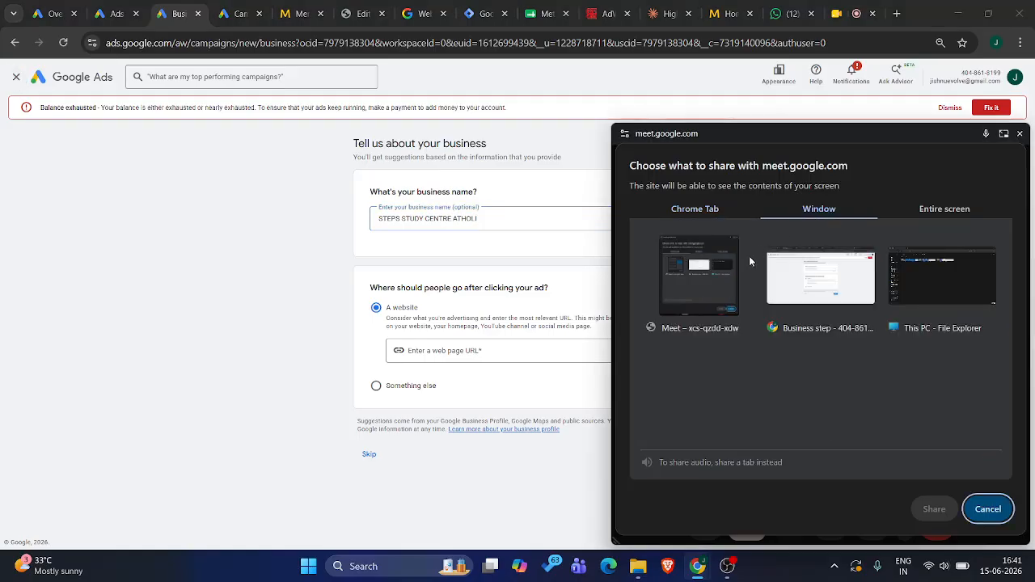
left_click(820, 283)
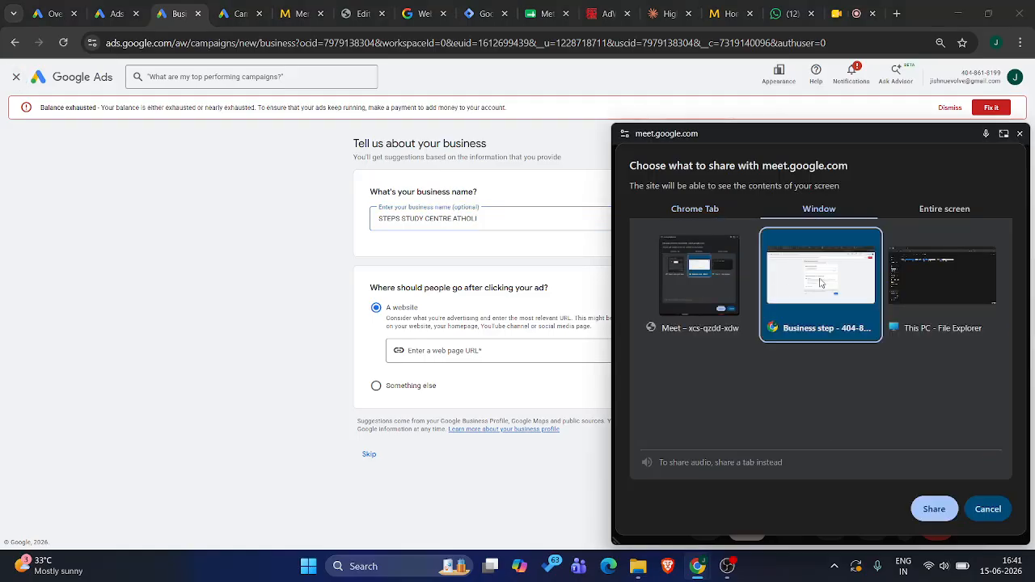
left_click(711, 211)
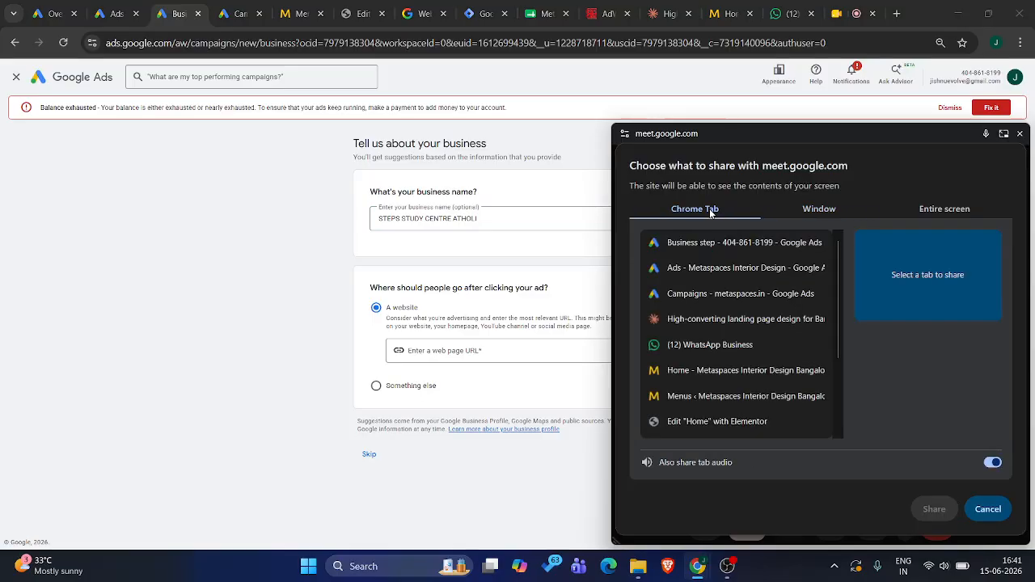
left_click(930, 213)
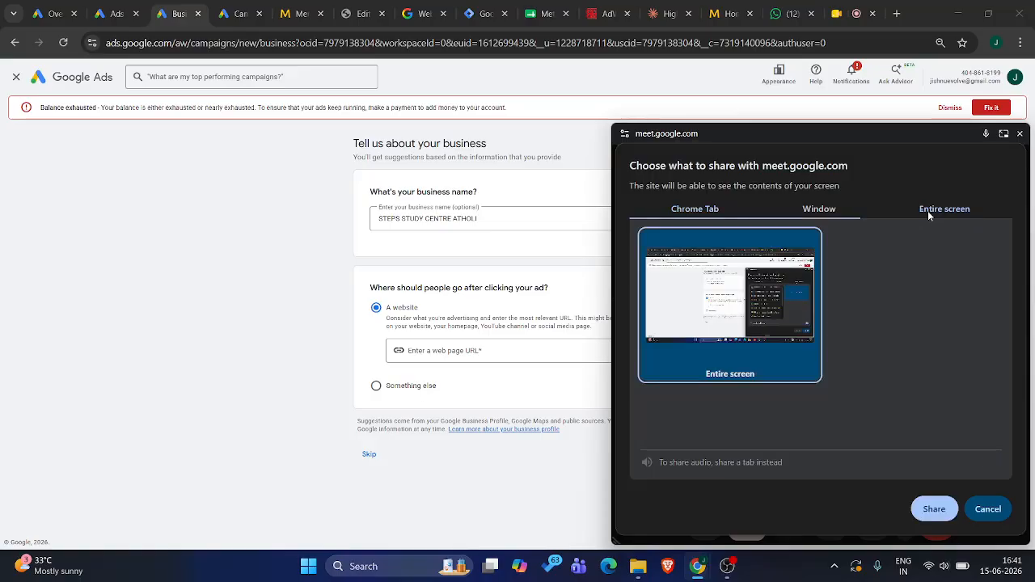
left_click(926, 504)
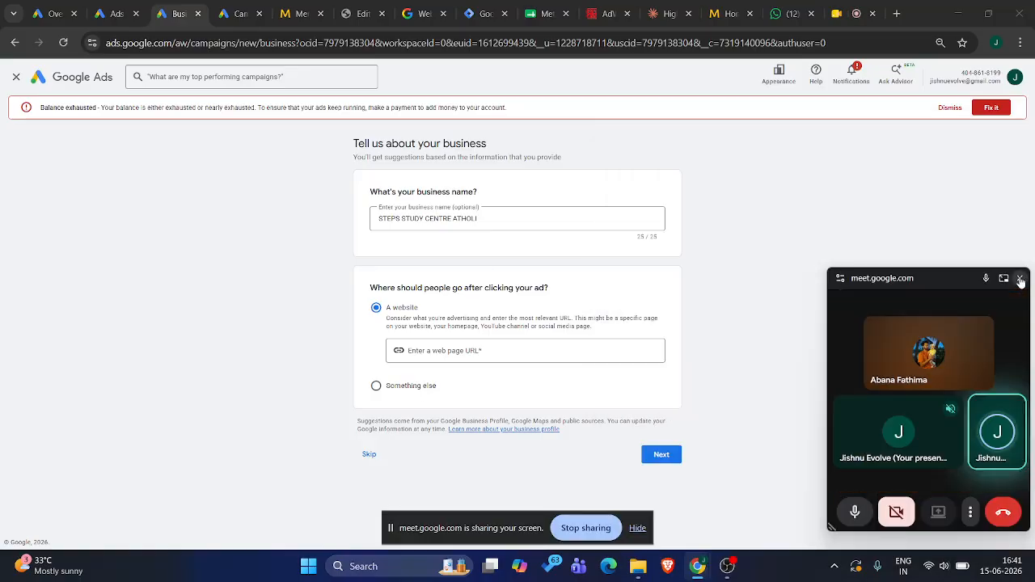
left_click(1020, 279)
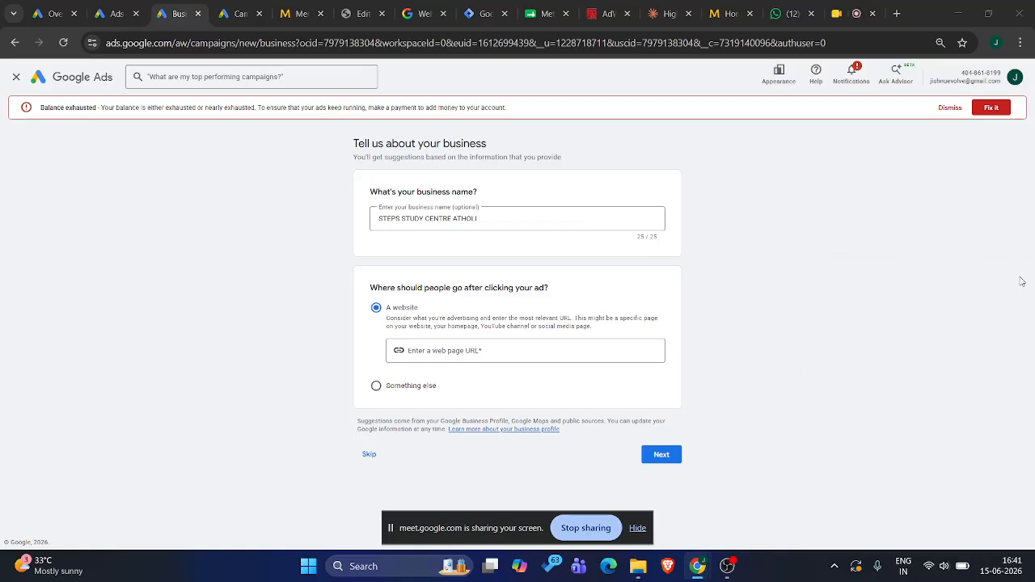
Restart campaign setup without business details or guidance, choosing the Search type and a new campaign instead of the existing draft
left_click(15, 76)
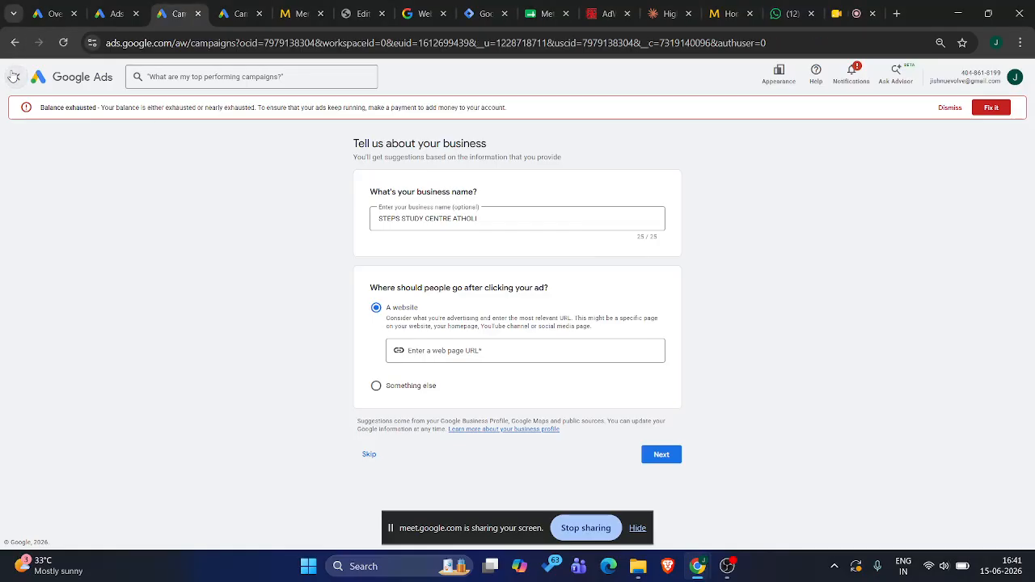
mouse_move(4, 240)
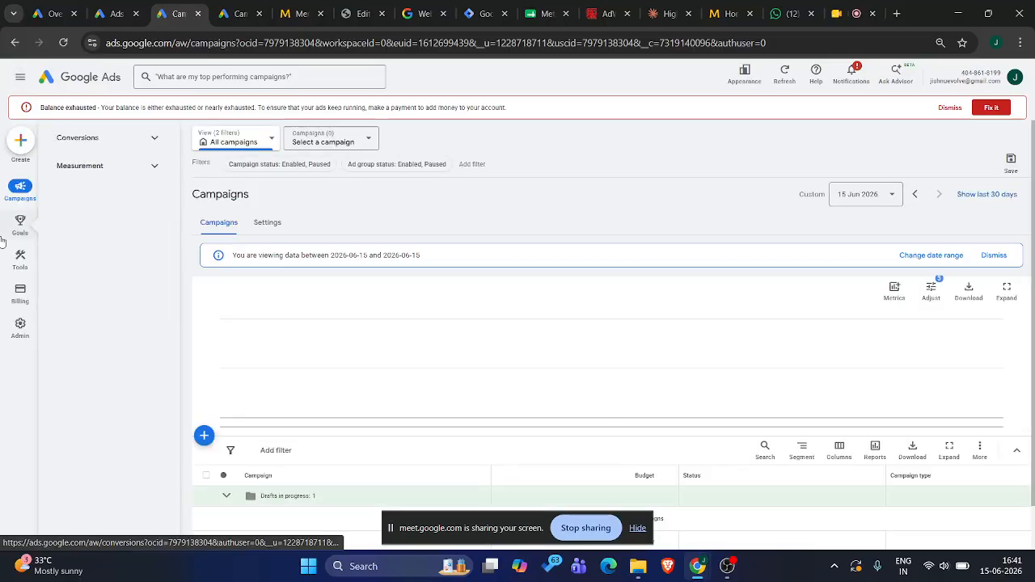
left_click(20, 140)
left_click(49, 154)
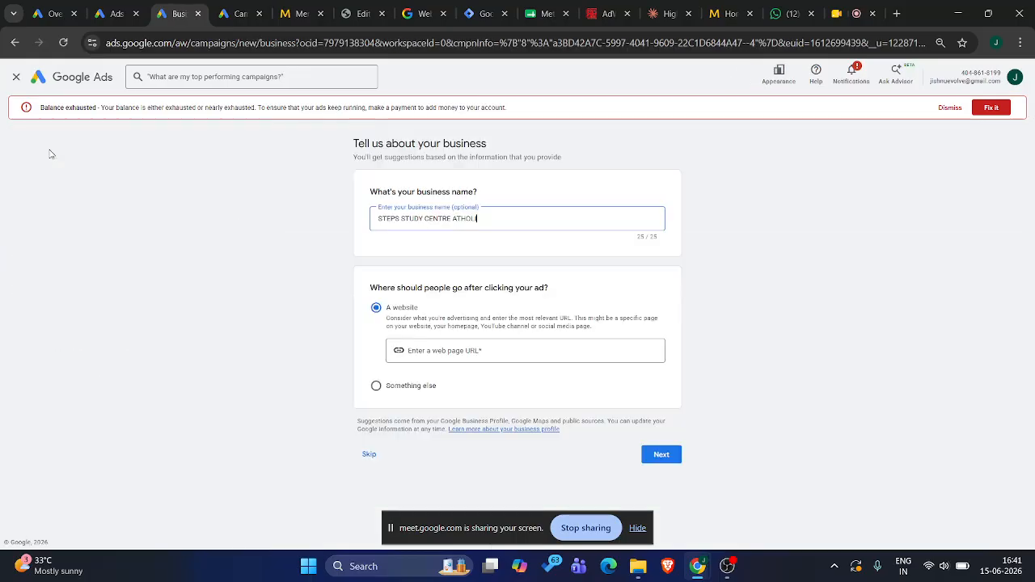
left_click(371, 453)
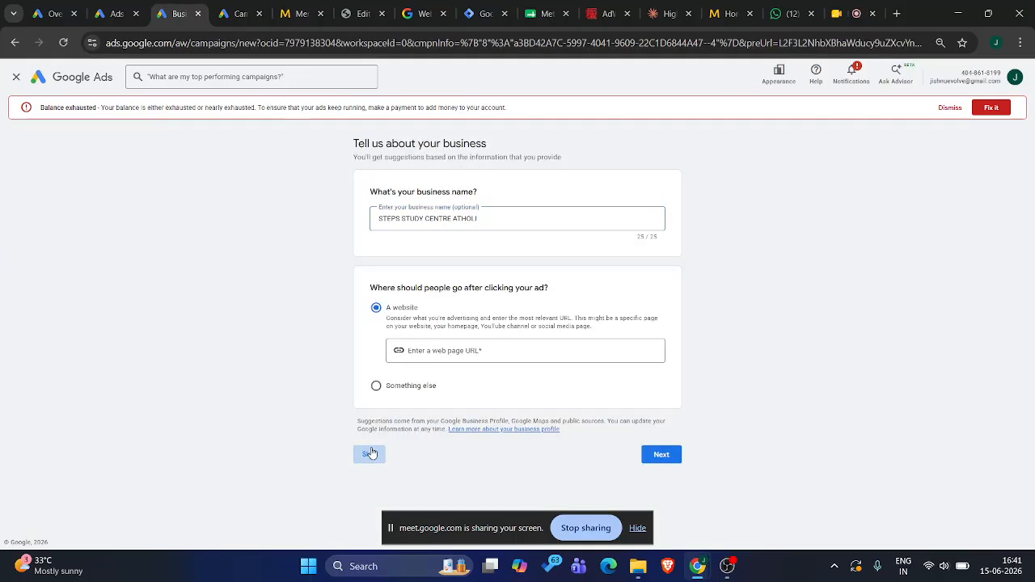
left_click(582, 373)
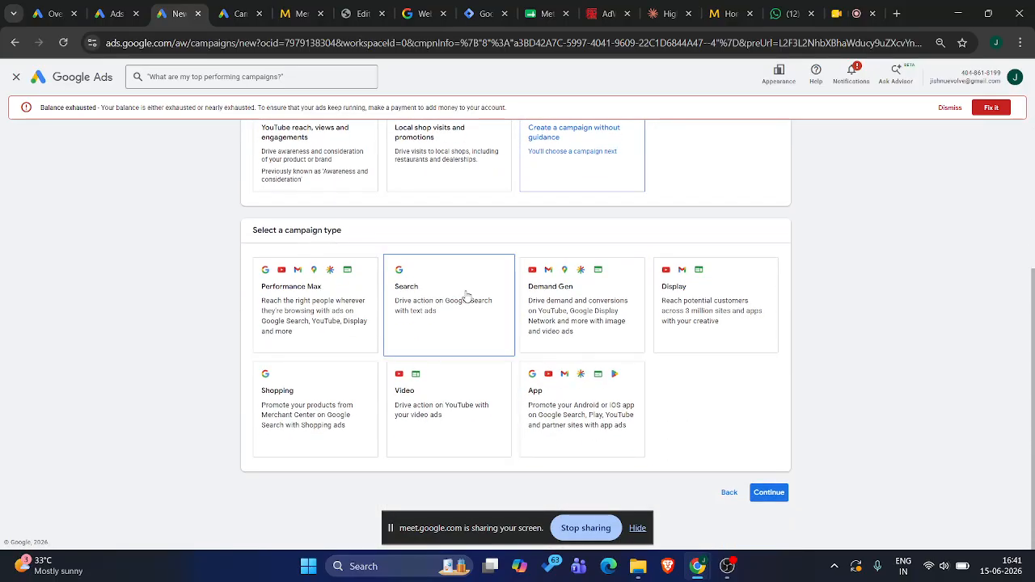
left_click(466, 295)
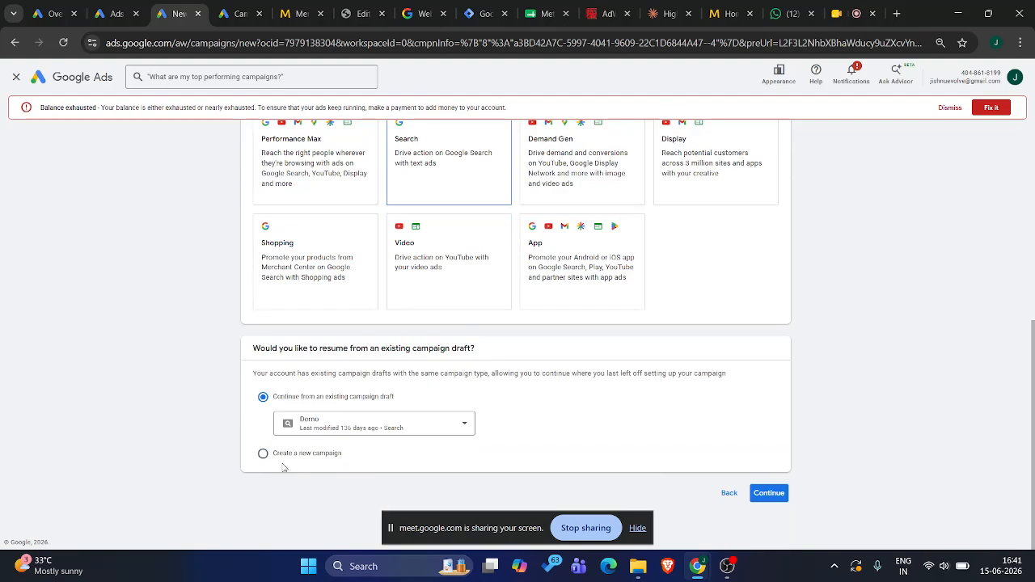
left_click(264, 456)
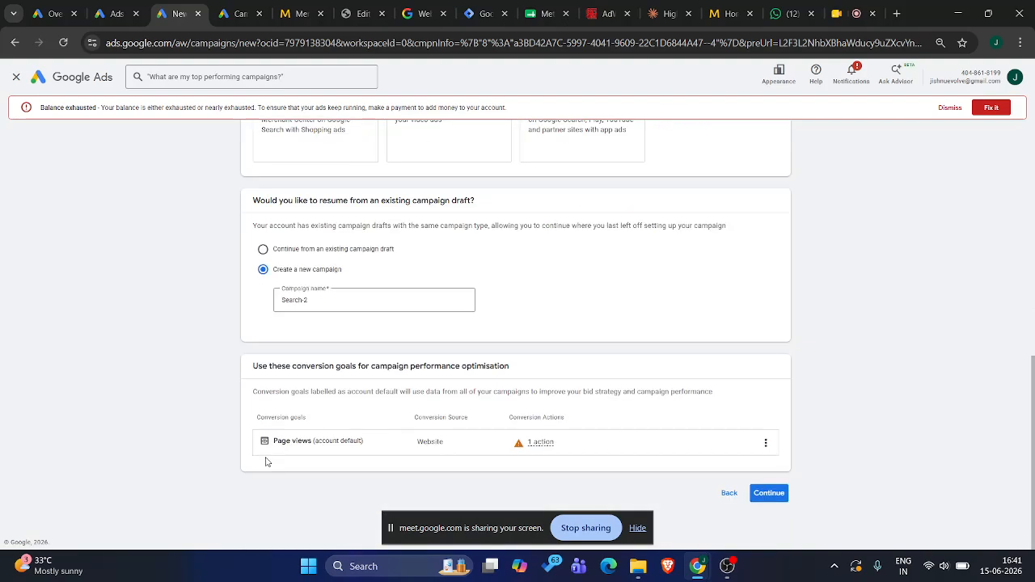
Examine the conversion goals section for campaign performance optimisation and exit the campaign setup
left_click_drag(256, 368, 509, 369)
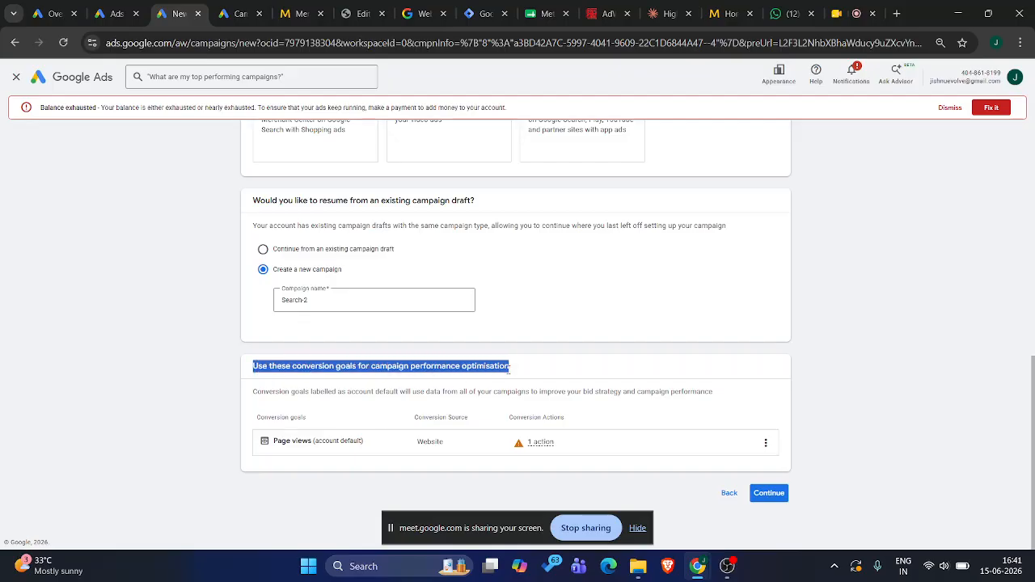
left_click(293, 368)
left_click_drag(294, 367, 356, 369)
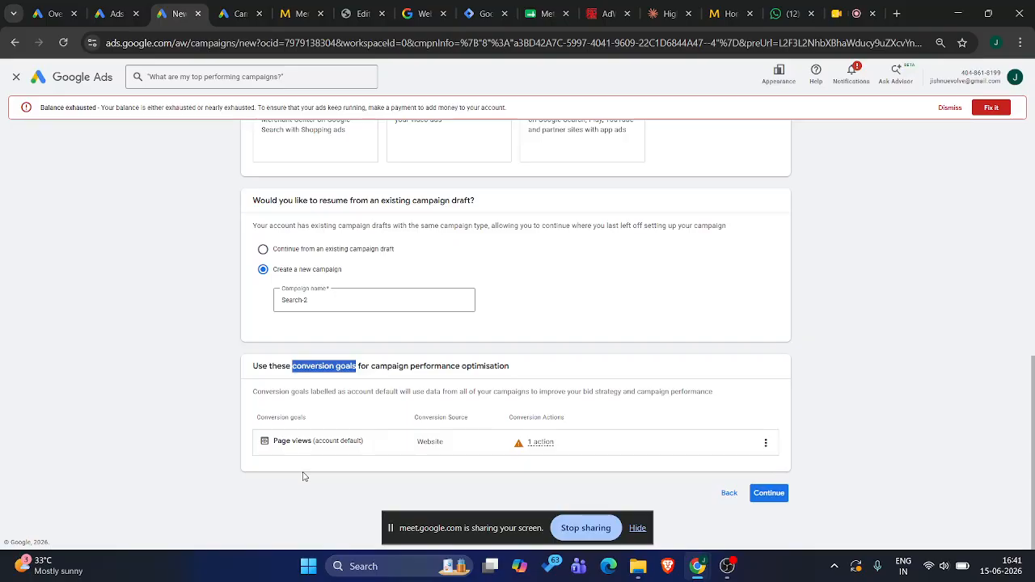
triple_click(340, 366)
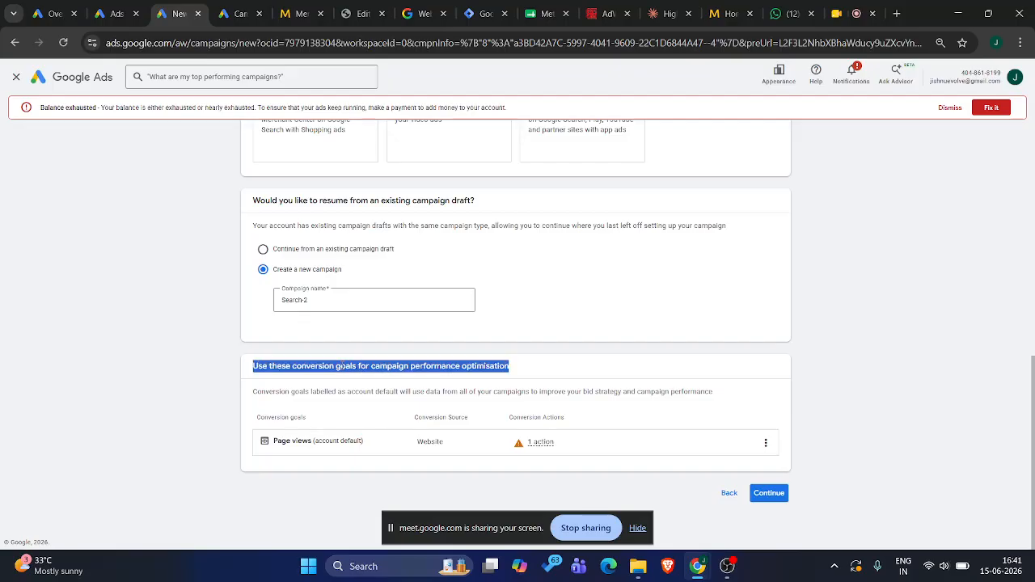
scroll(342, 366, "up", 10)
scroll(335, 340, "down", 10)
left_click(285, 367)
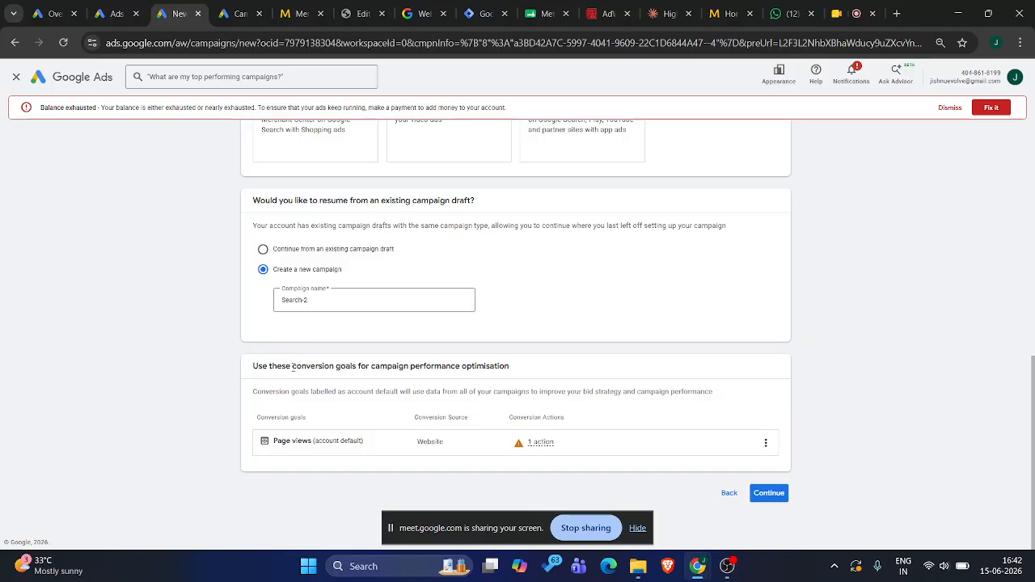
mouse_move(292, 367)
left_mouse_down()
mouse_move(364, 368)
mouse_move(296, 367)
left_mouse_up()
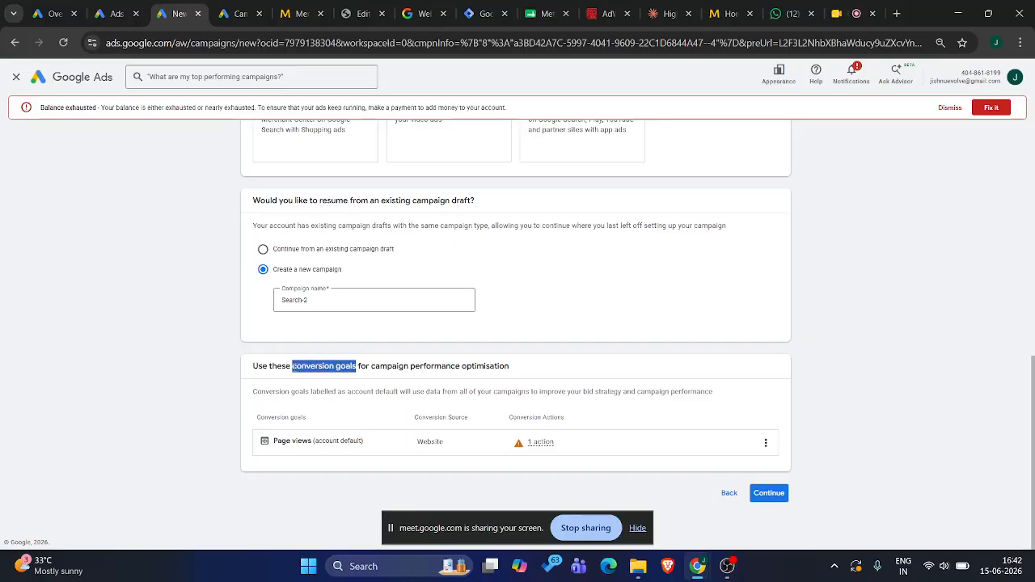
scroll(267, 372, "up", 10)
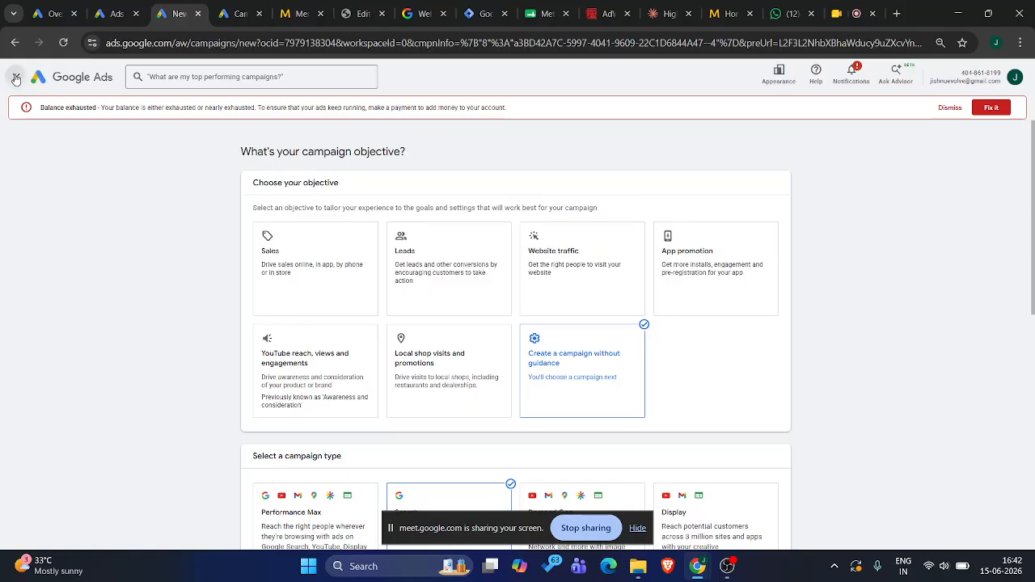
left_click(15, 78)
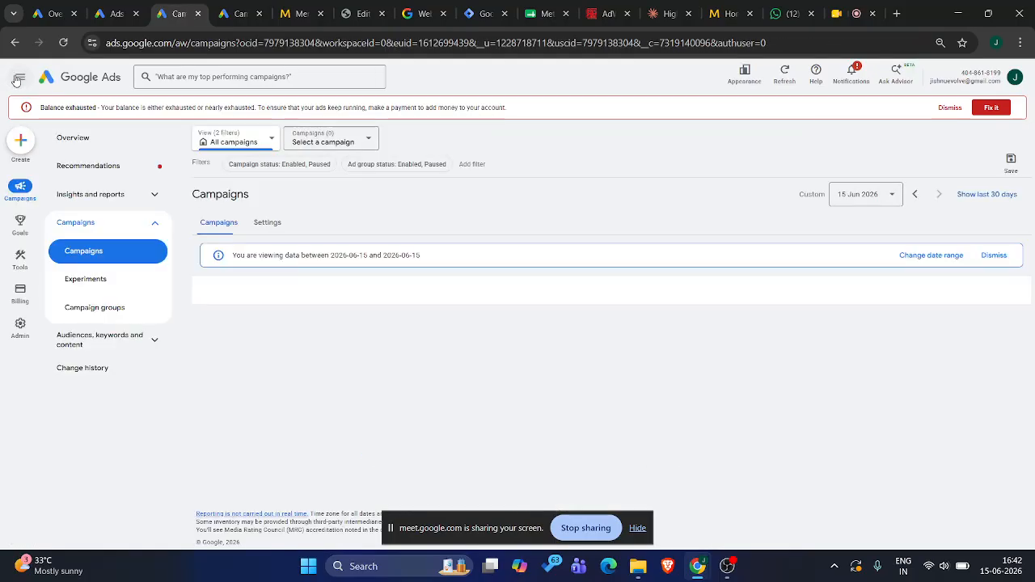
Open the conversion goals summary and examine the account-default Page view goal
left_click(21, 228)
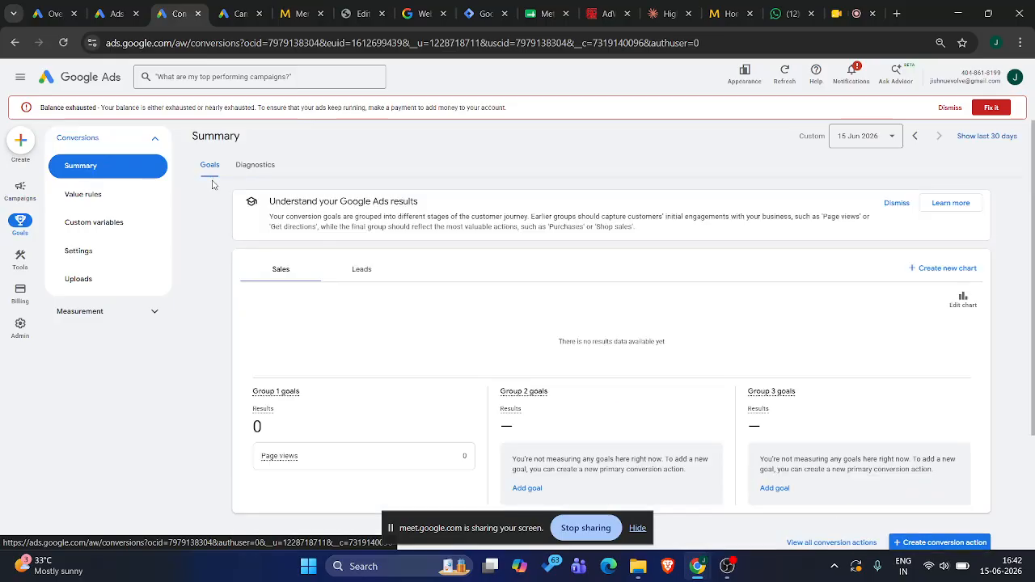
scroll(357, 362, "down", 3)
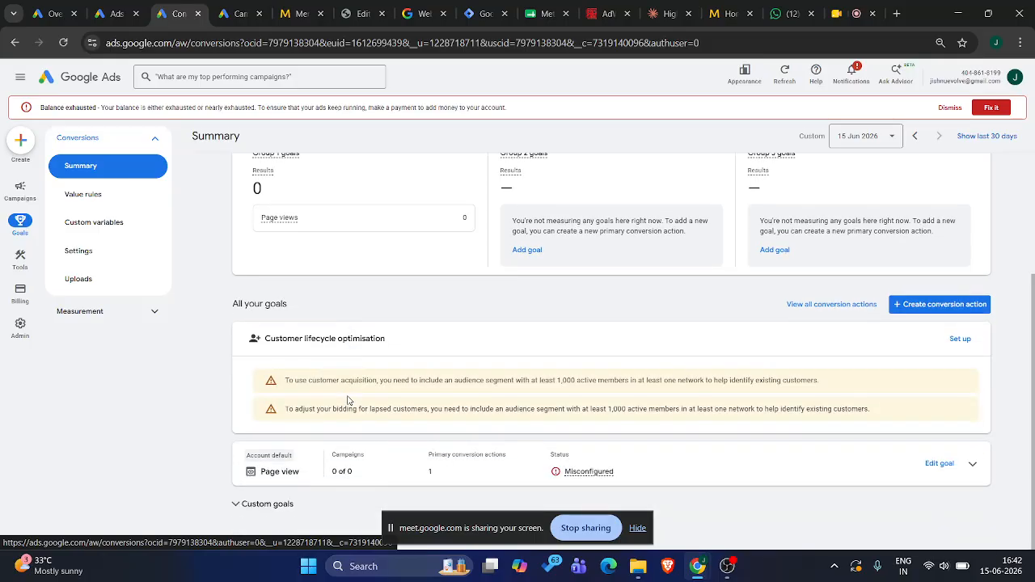
triple_click(281, 472)
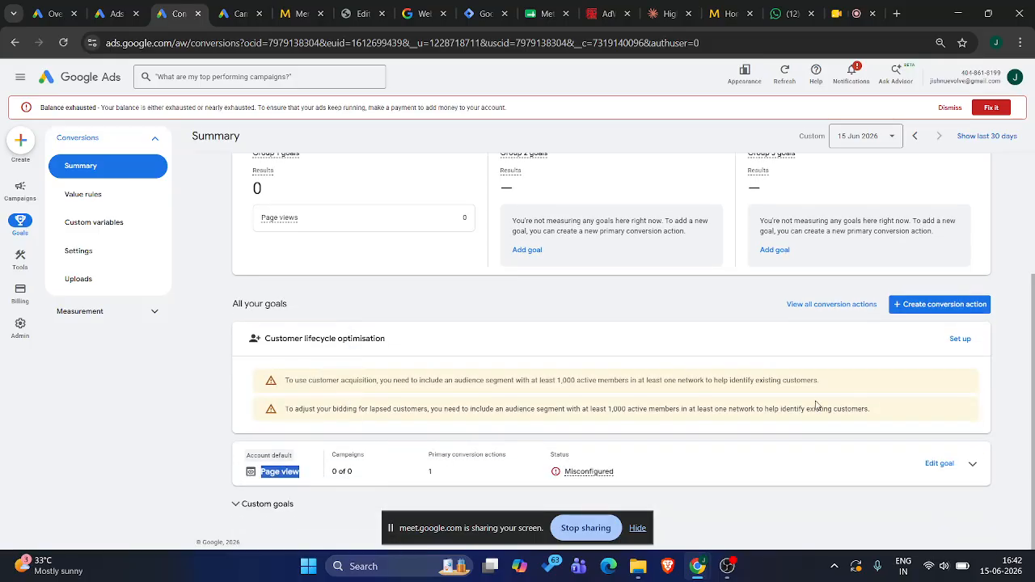
Start creating a conversion action and deselect phone calls as a conversion data source
left_click(935, 305)
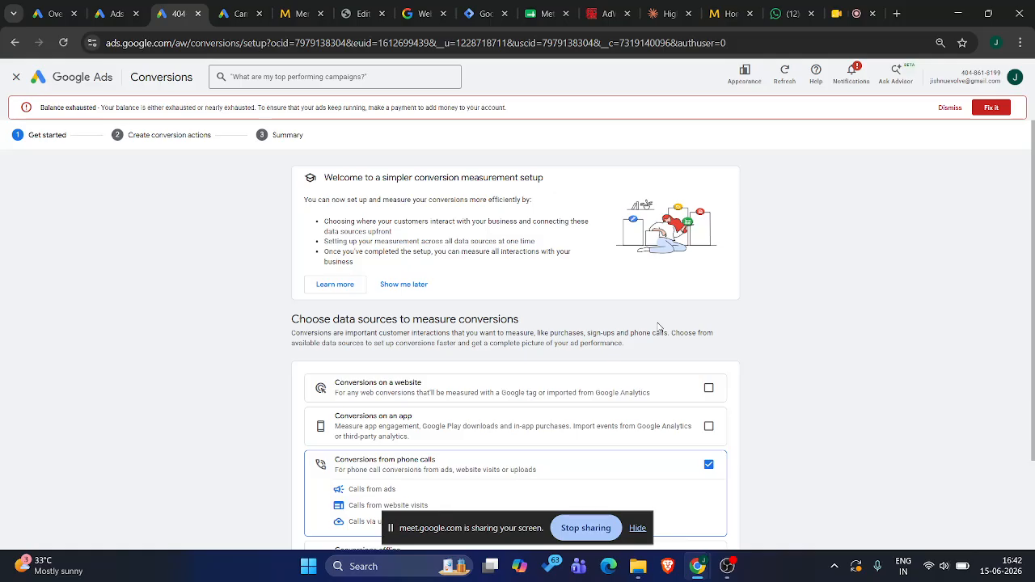
scroll(518, 367, "down", 3)
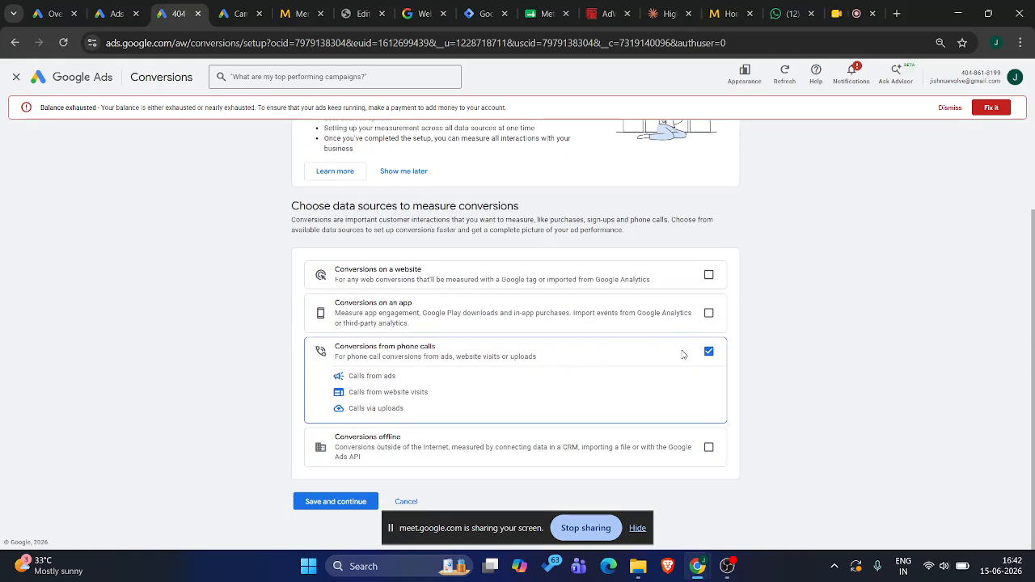
left_click(708, 351)
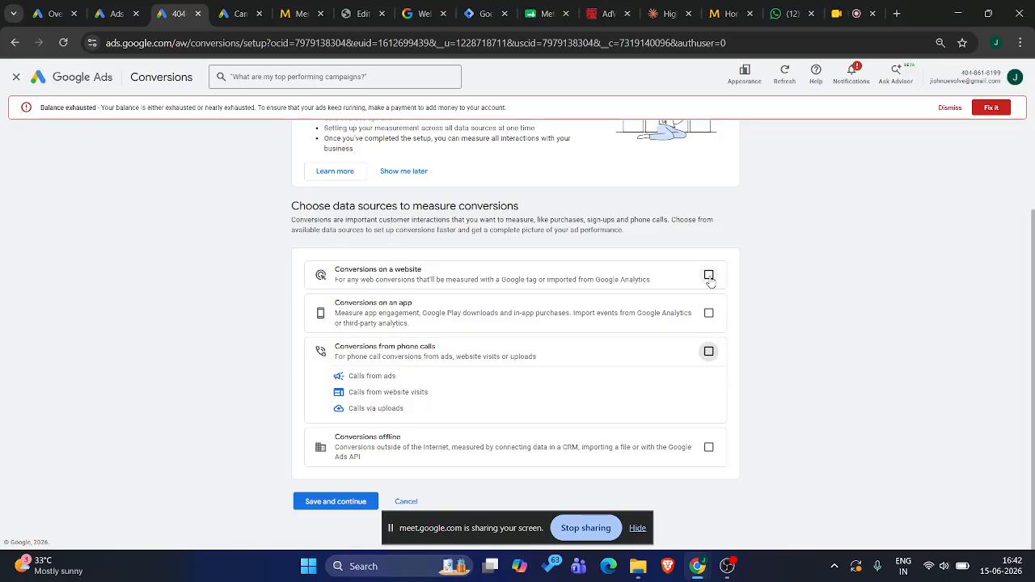
Open the Metaspaces Bangalore home page from its WordPress admin in a separate tab and close the menu editor's tab
left_click(309, 5)
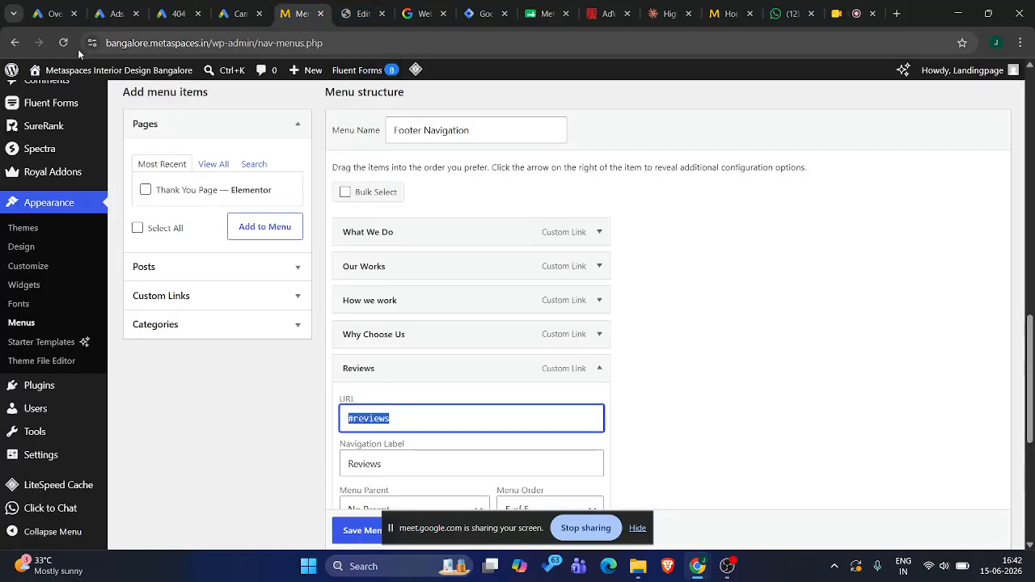
left_click(69, 73, "ctrl")
left_click(338, 14)
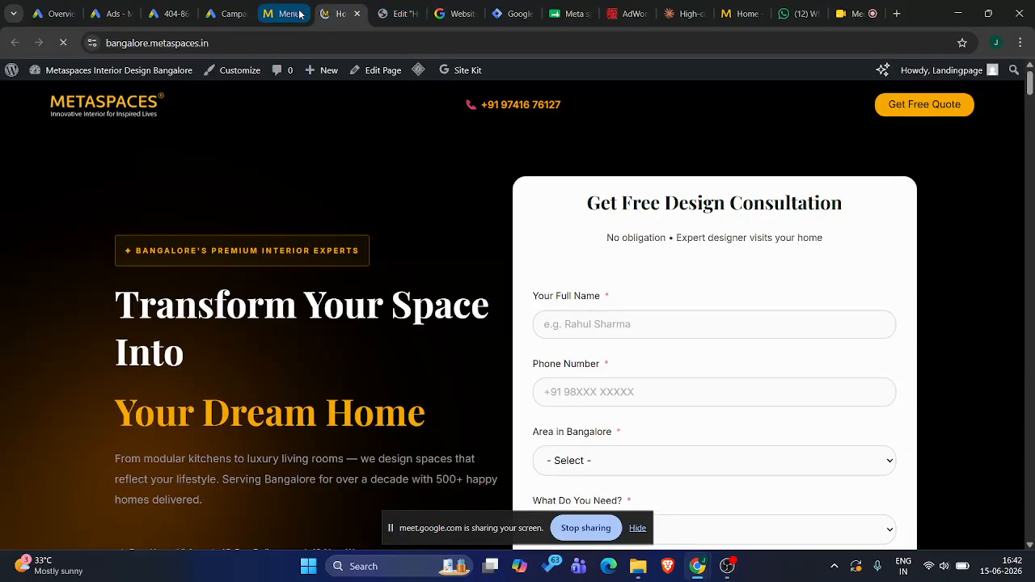
left_click(300, 14)
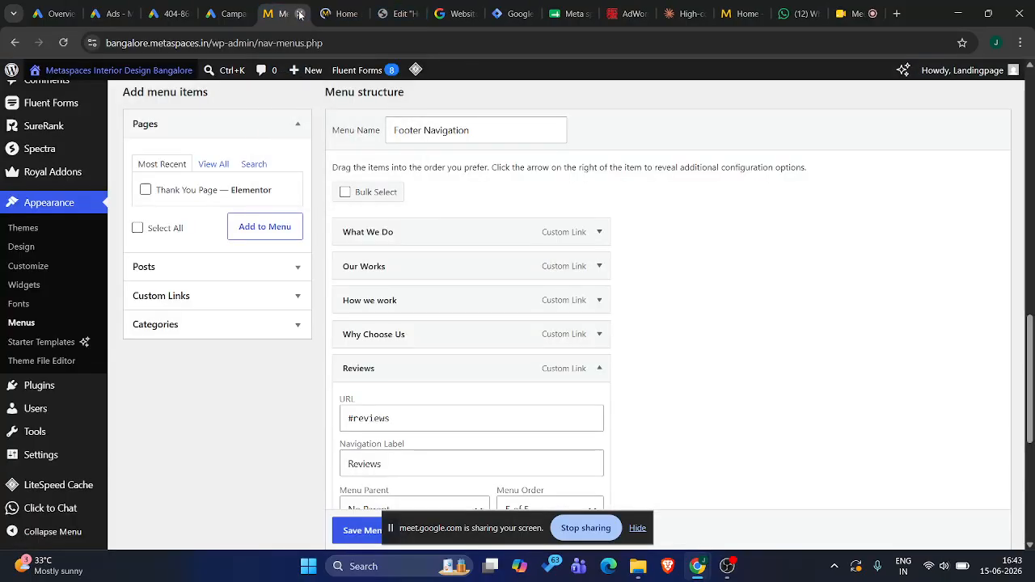
left_click(305, 14)
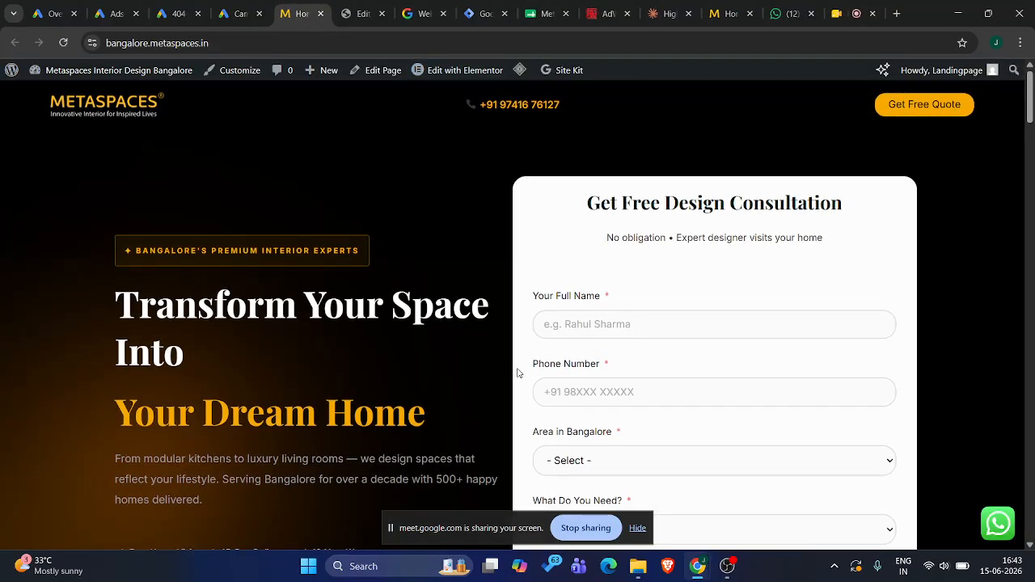
Examine the name and phone fields of the Get Free Design Consultation form and close the Elementor editor's tab
scroll(451, 384, "down", 1)
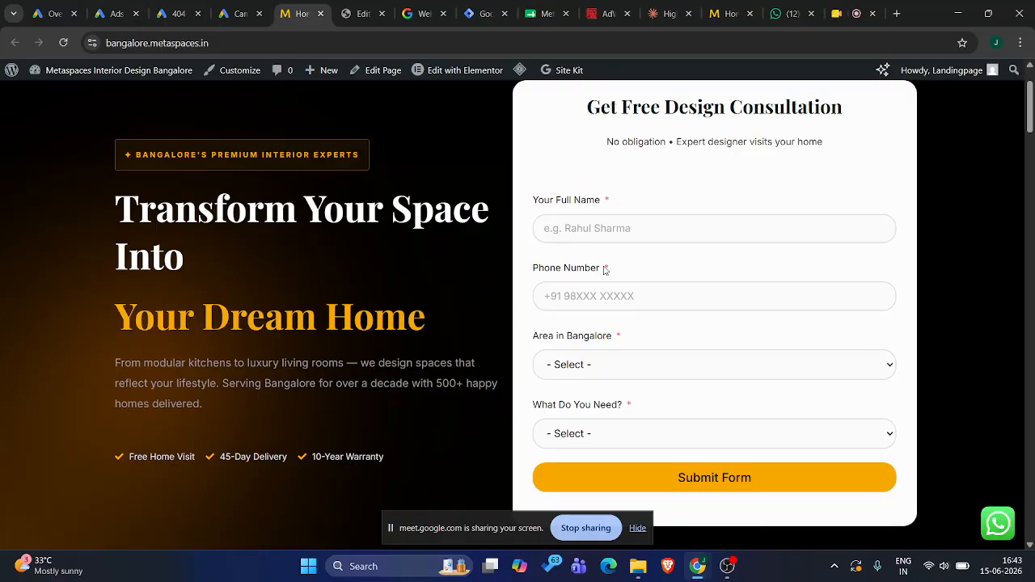
left_click(585, 231)
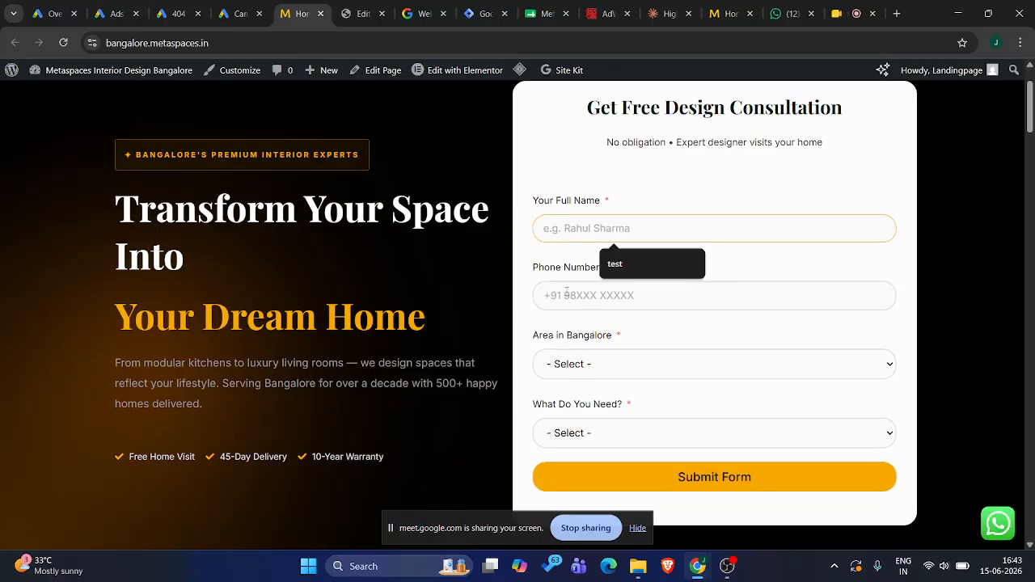
left_click(566, 294)
left_click(486, 276)
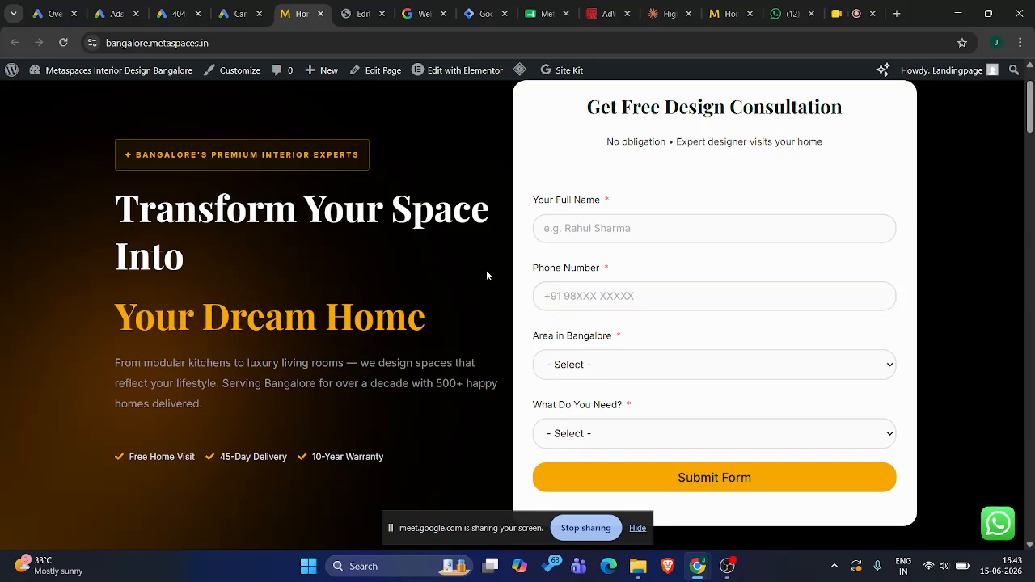
left_click(364, 14)
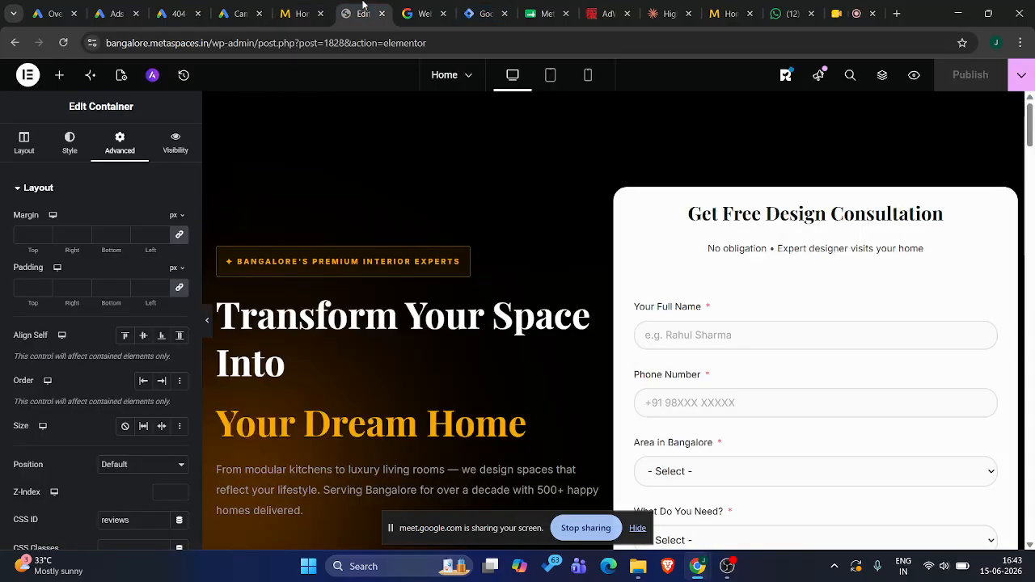
key("ctrl+w")
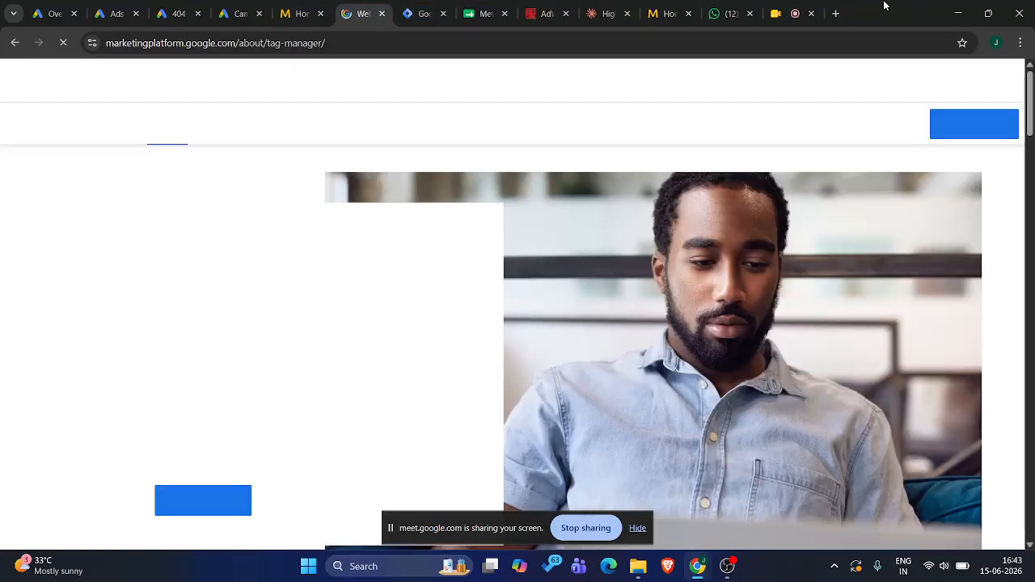
Search Google in a new tab for "digital marketing course in kochi" and examine the sponsored results
left_click(897, 14)
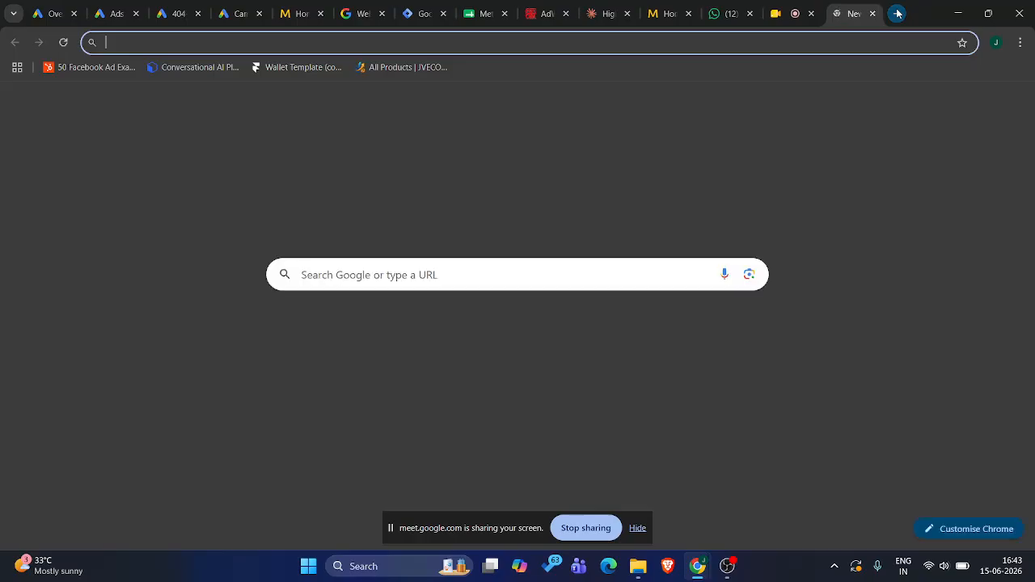
left_click(333, 274)
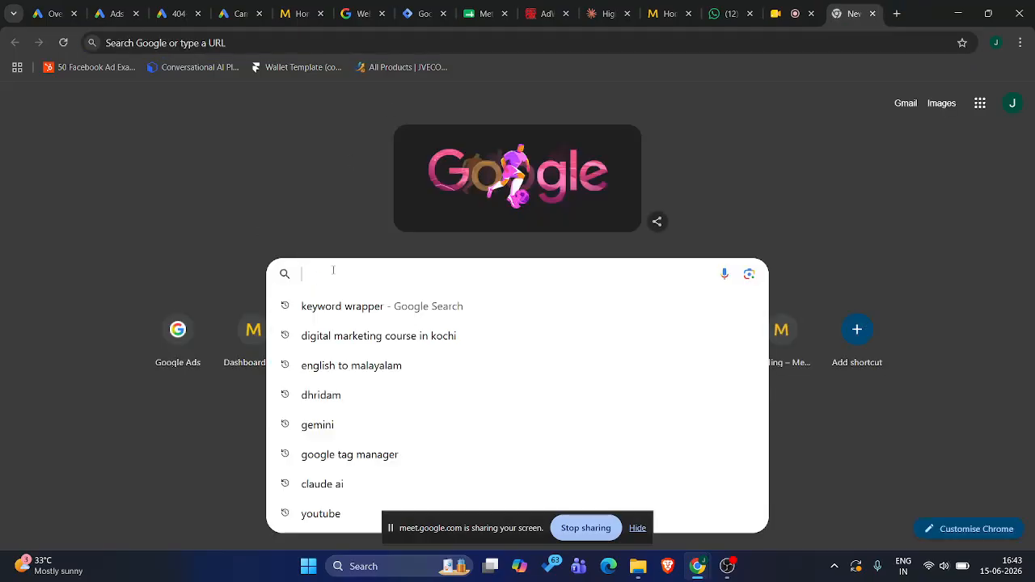
type("digital")
key("Return")
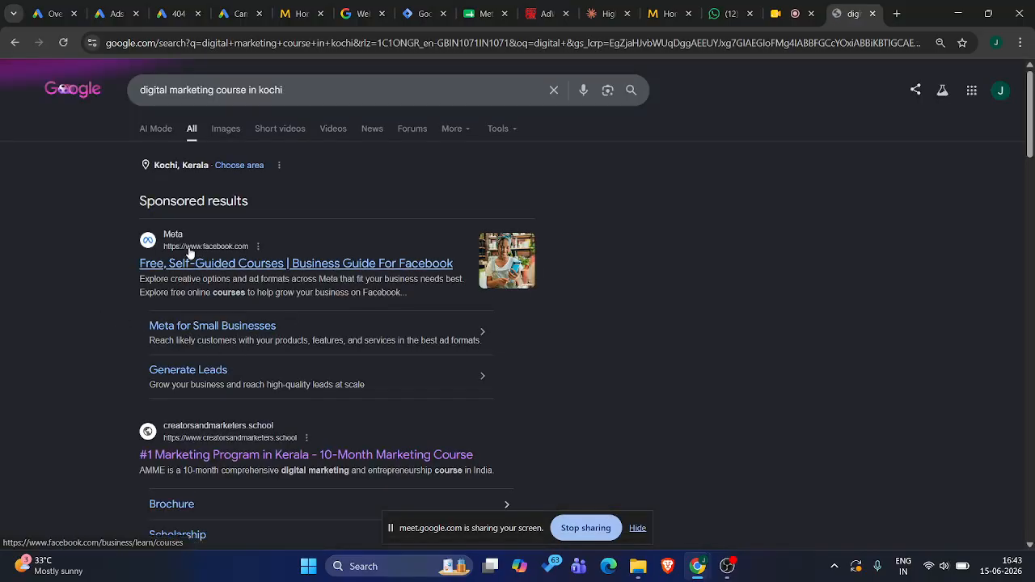
scroll(198, 362, "down", 1)
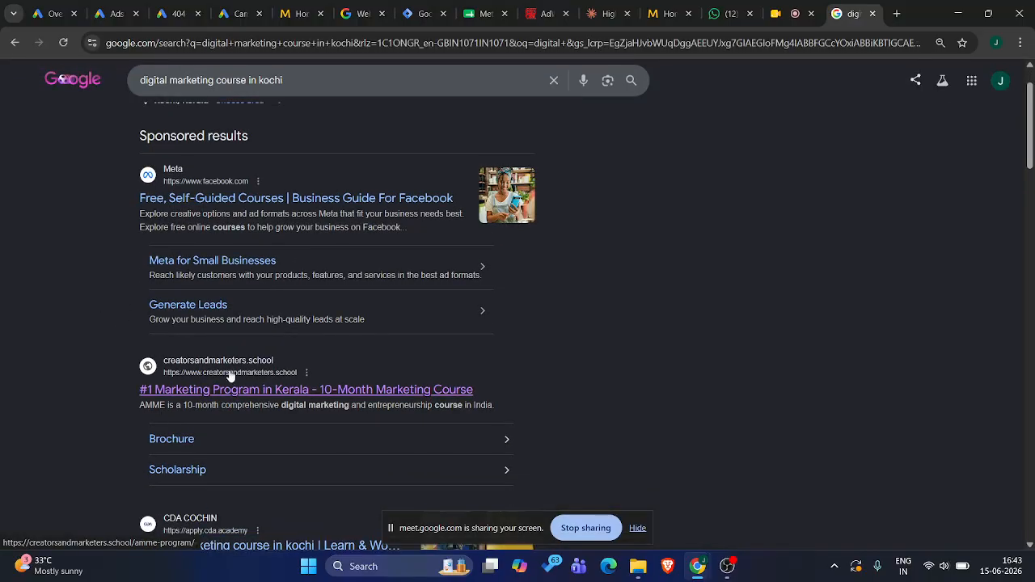
scroll(216, 400, "down", 2)
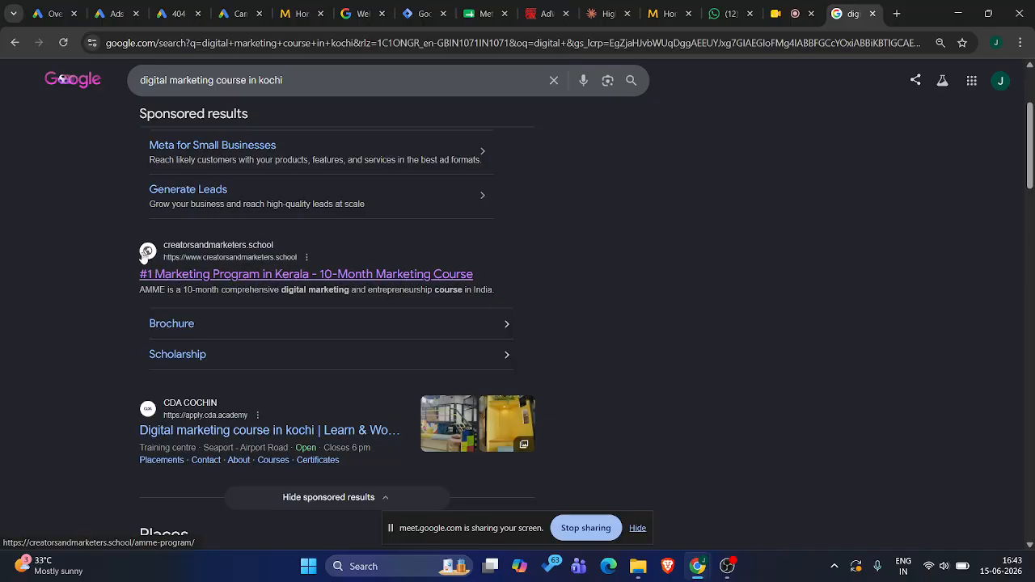
Open the sponsored creatorsandmarketers.school marketing program result and examine the landing page's enquiry form
left_click_drag(135, 249, 88, 300)
left_click(79, 279)
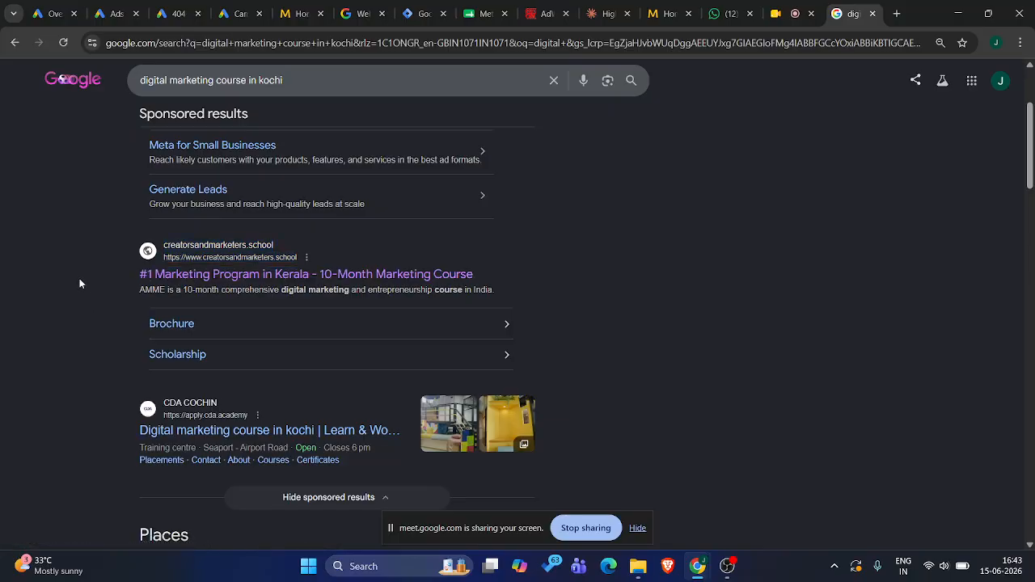
left_click(168, 279)
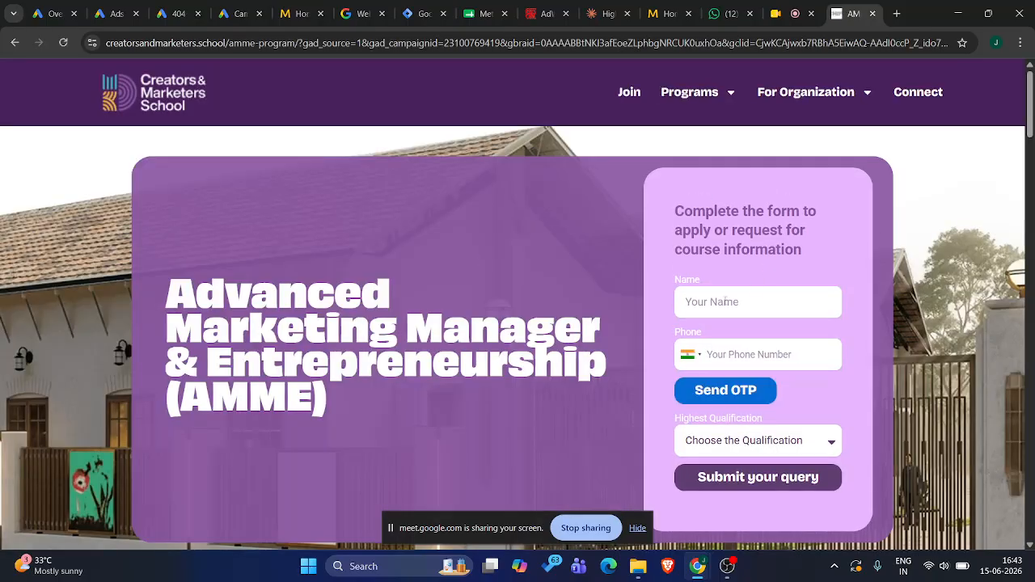
left_click(722, 301)
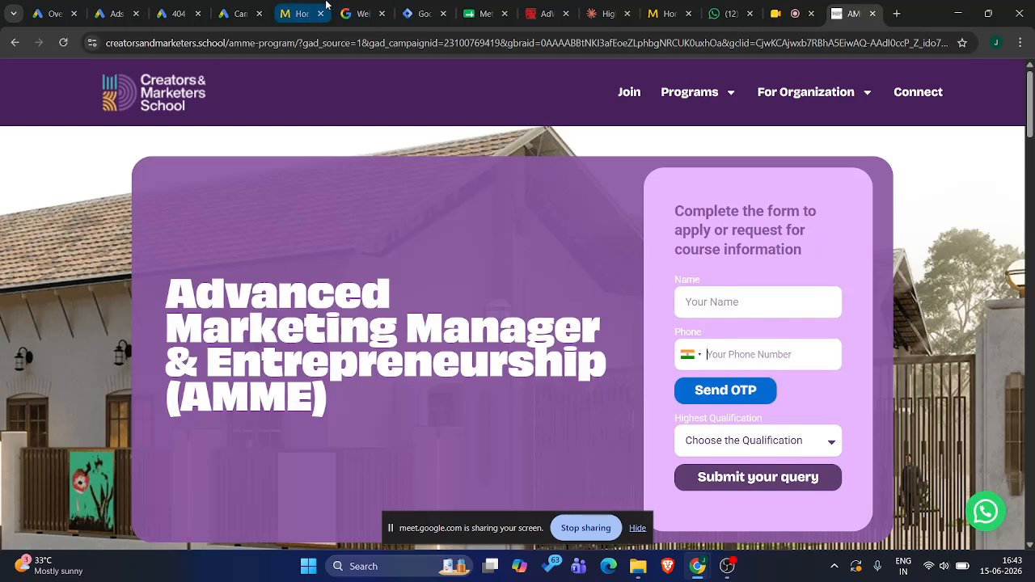
Switch to the Metaspaces account in Google Ads and open the Overview for Ad group 1
left_click(176, 7)
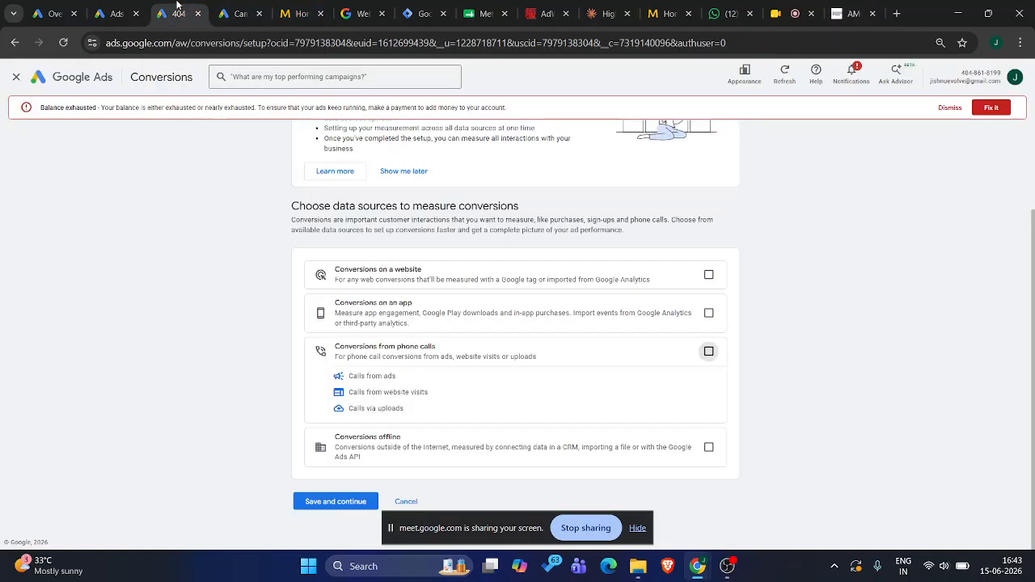
left_click(123, 6)
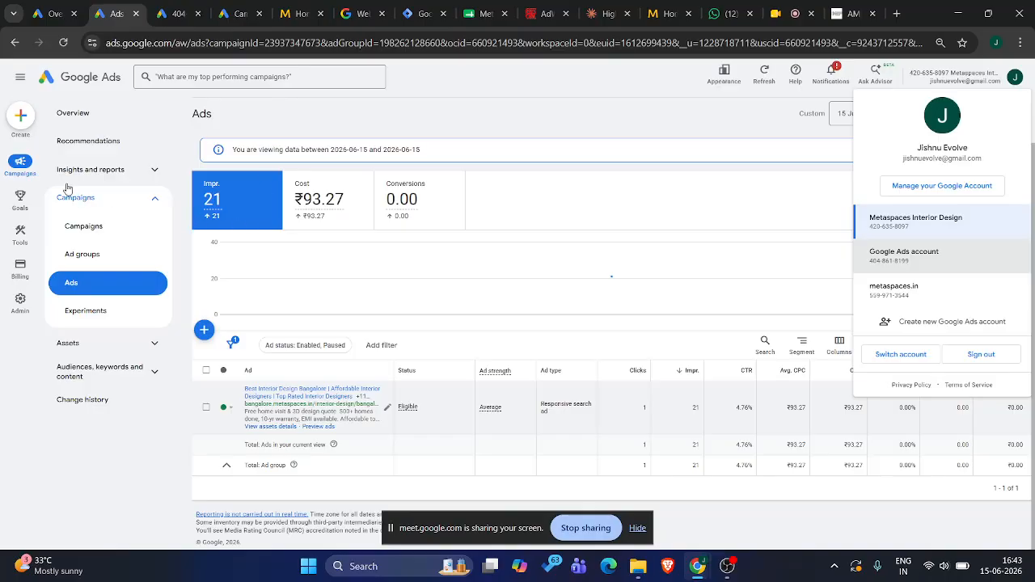
left_click(14, 170)
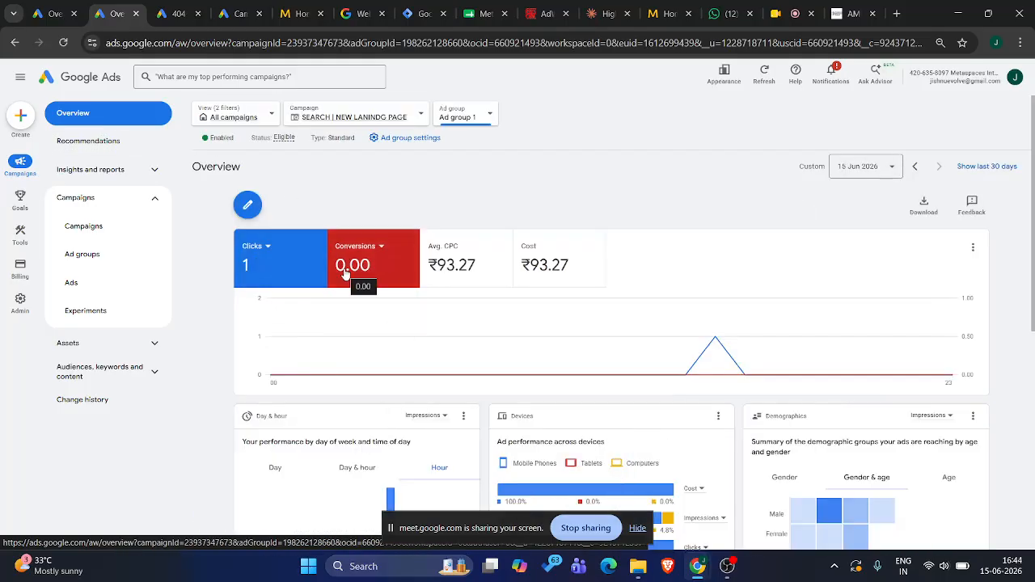
Reopen the creatorsandmarketers.school ad from the search results and compare its landing page with the Google Ads click and conversion overview
left_click(850, 14)
left_click(13, 43)
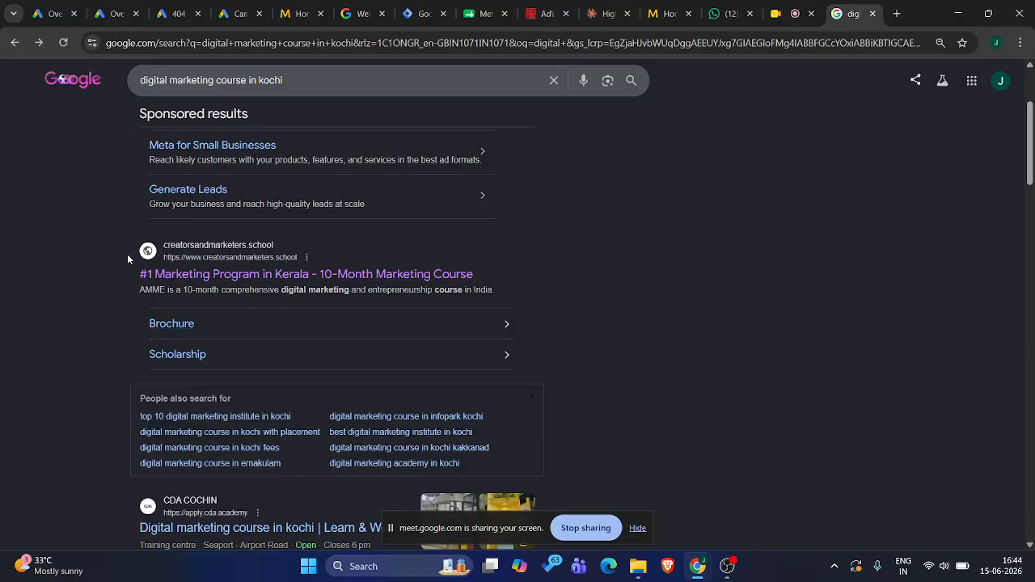
left_click(179, 282)
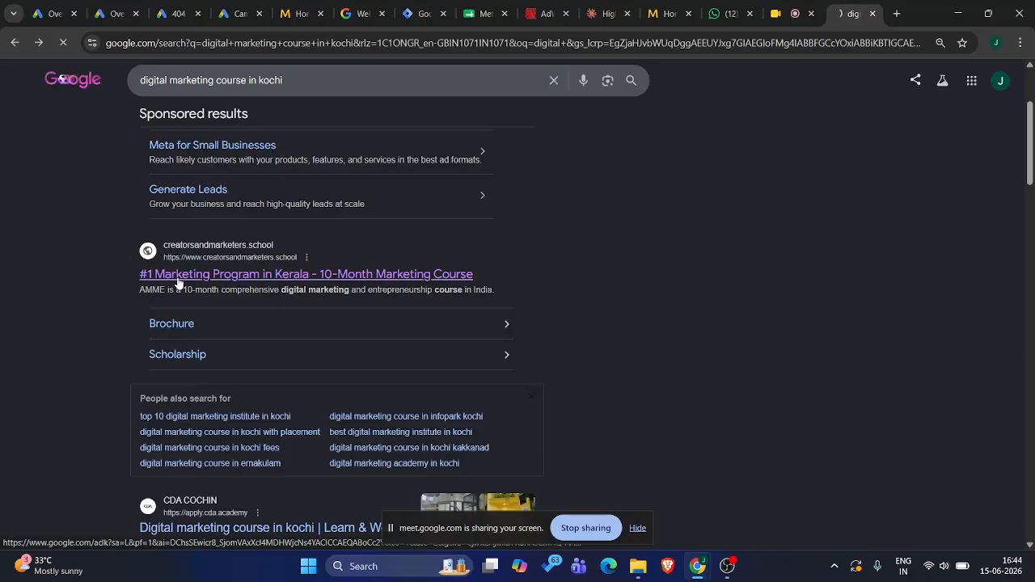
left_click(110, 6)
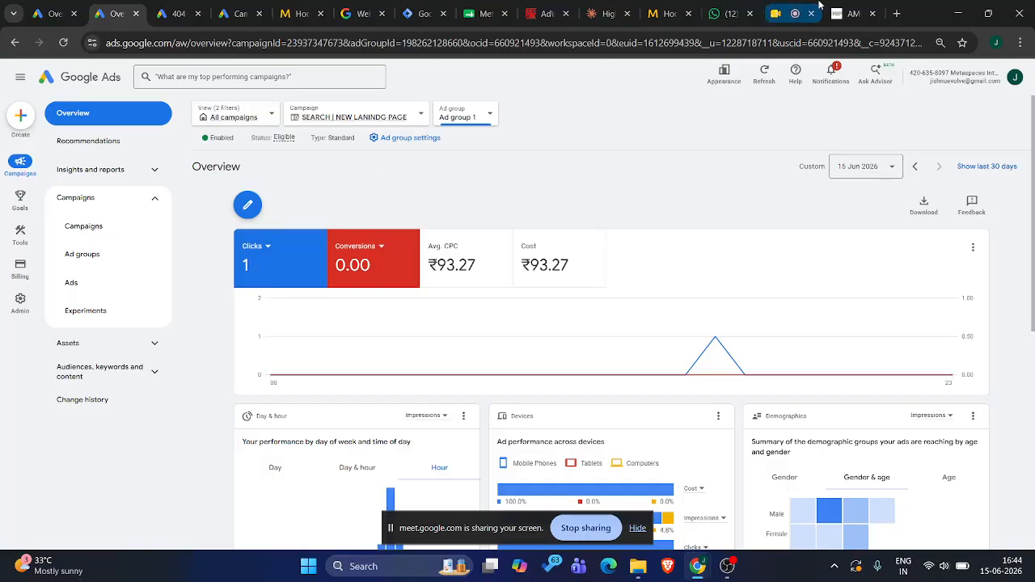
left_click(847, 6)
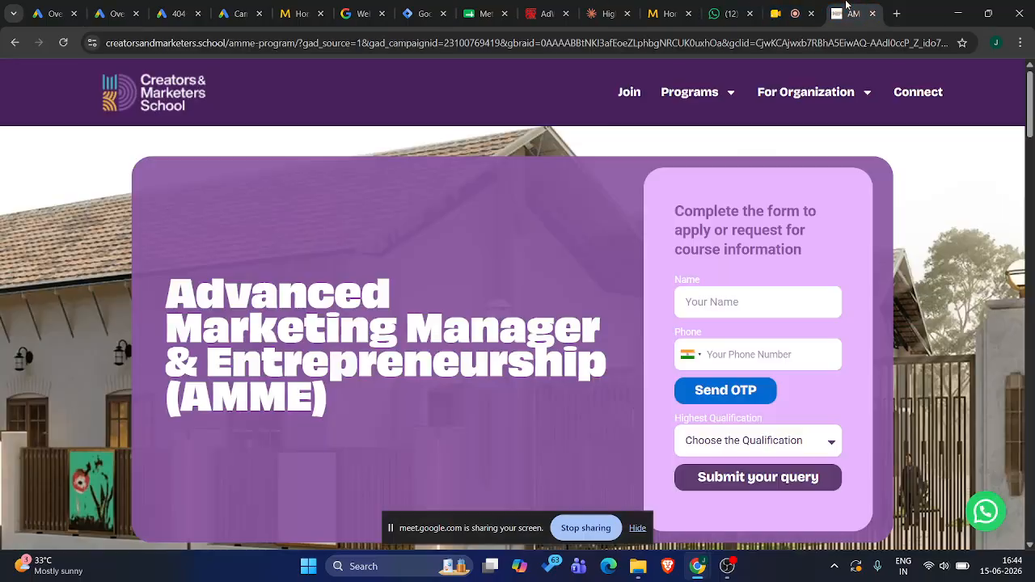
Revisit the search results and Google Ads overview, then reopen the marketing program ad and examine its form's name and phone fields
left_click(18, 43)
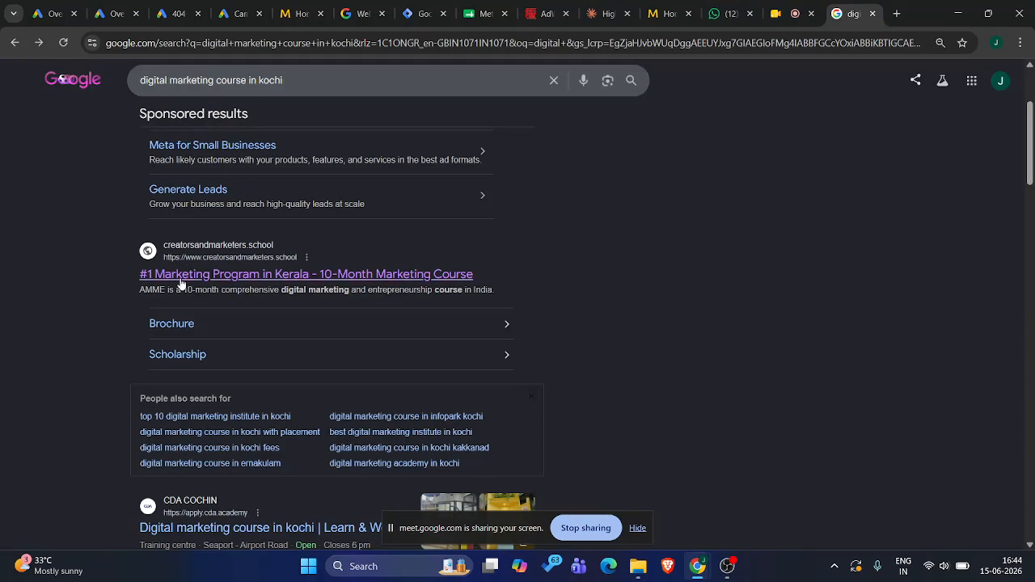
left_click(113, 13)
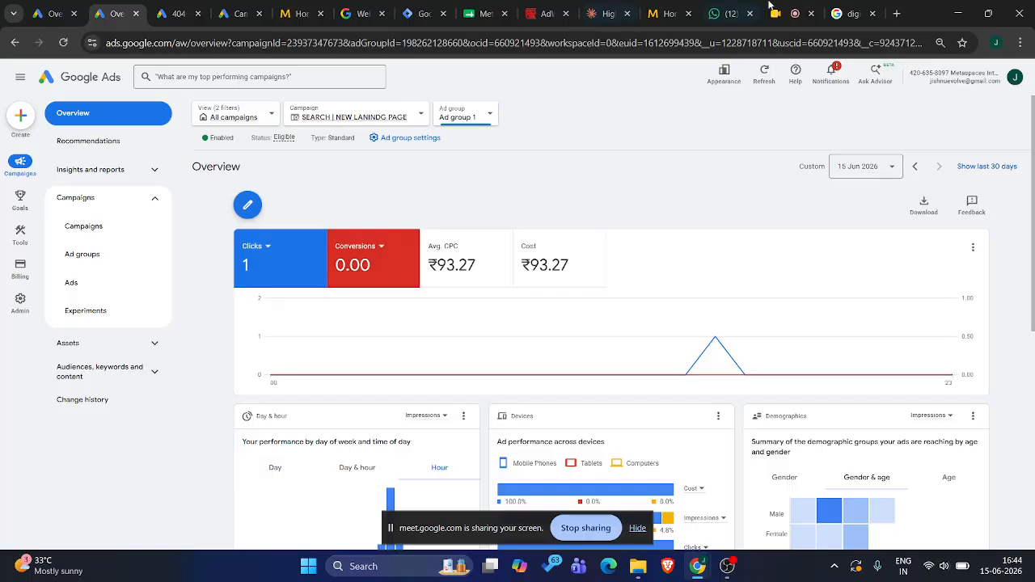
left_click(844, 13)
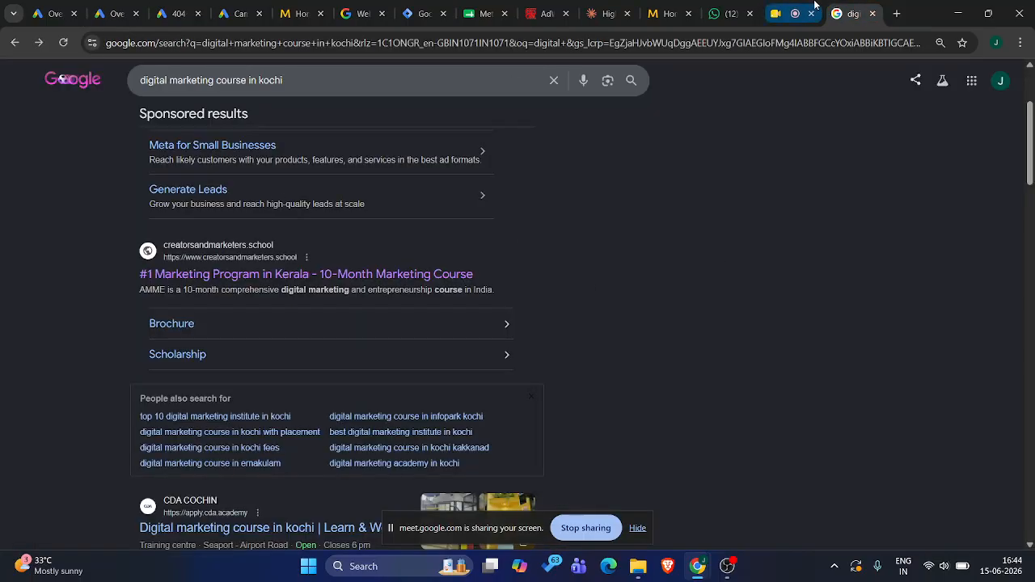
left_click(279, 275)
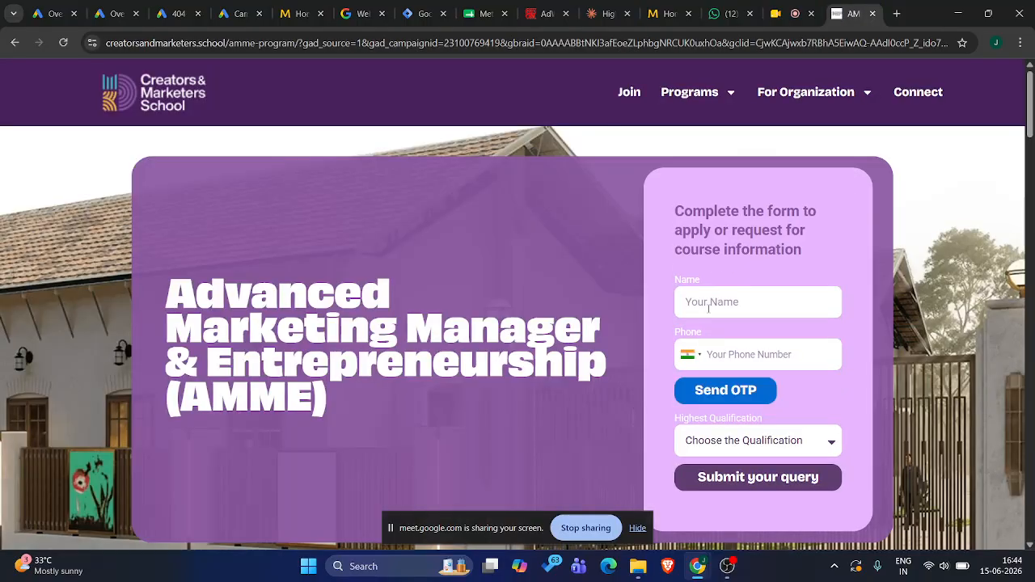
left_click(708, 307)
left_click(711, 349)
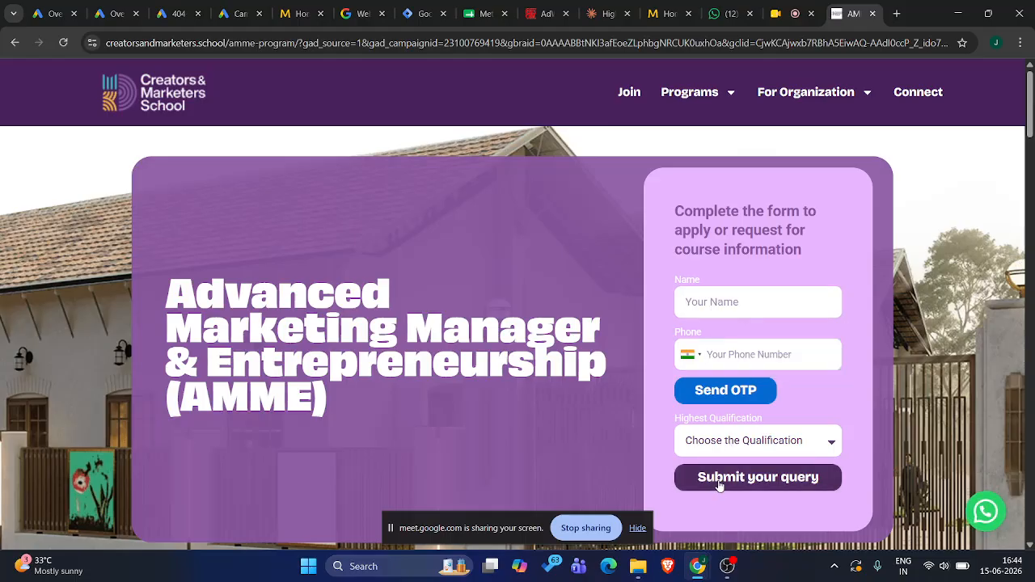
Review the ad group's clicks and conversions in Google Ads and return from the landing page to the course search results
left_click(113, 13)
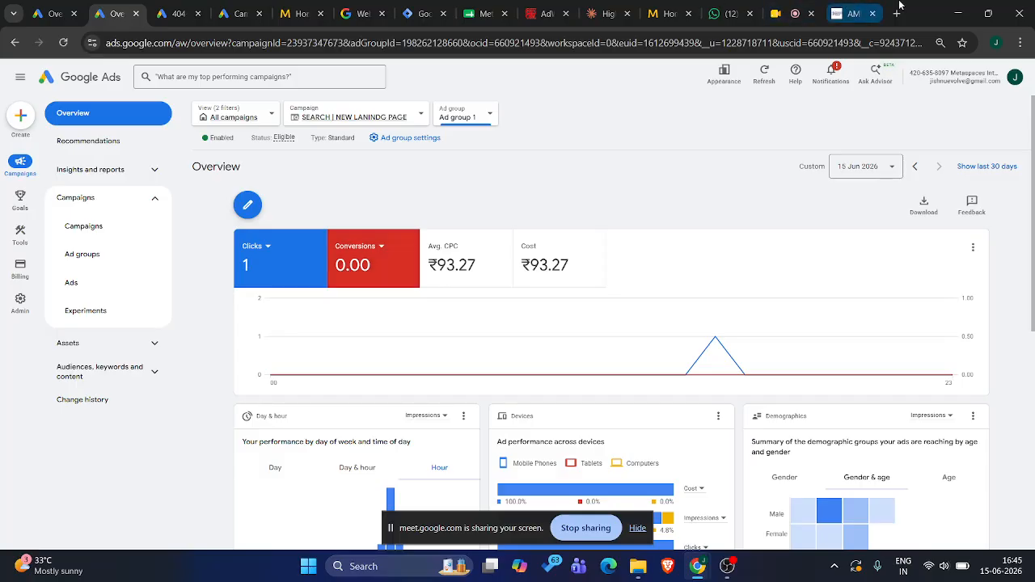
left_click(857, 11)
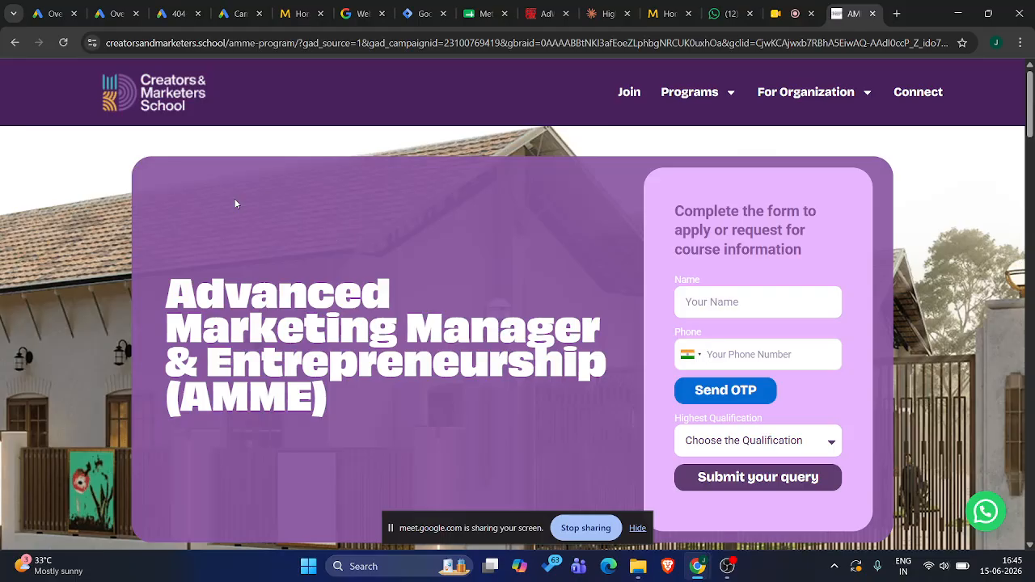
left_click(13, 43)
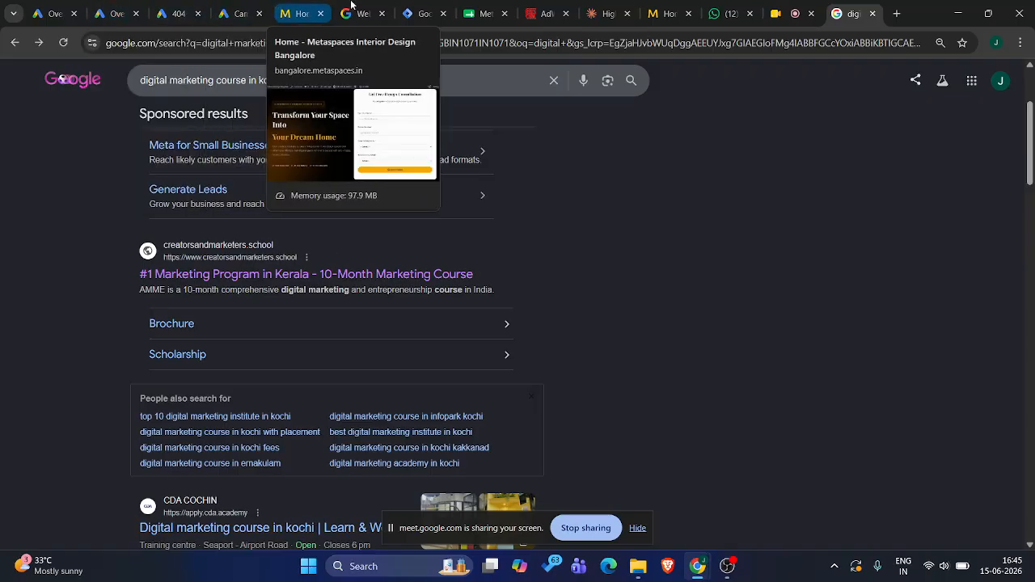
Switch to Google Tag Manager and examine the triggers of the bangalore.metaspaces.in container
left_click(418, 14)
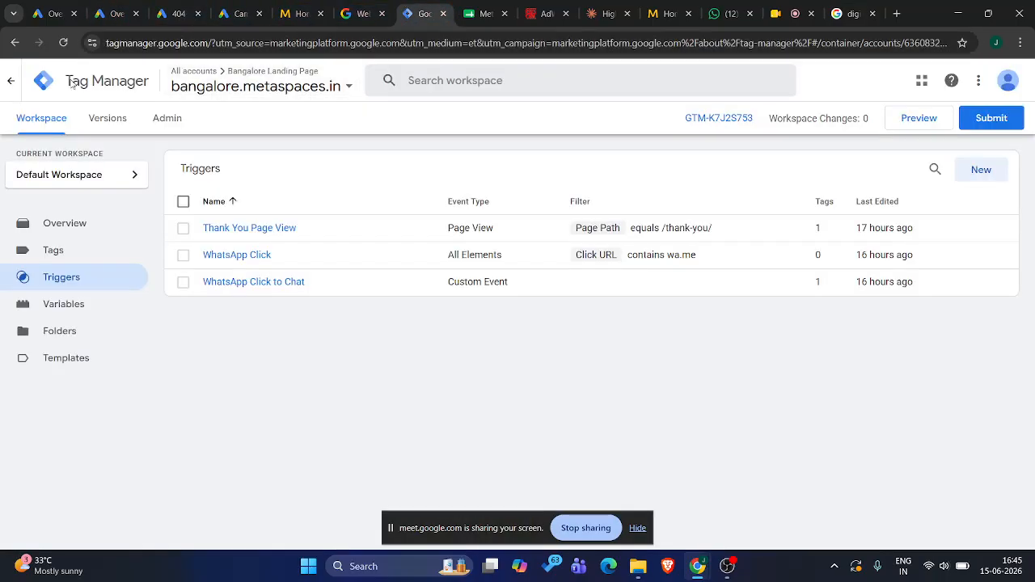
mouse_move(69, 82)
left_mouse_down()
mouse_move(147, 91)
mouse_move(67, 92)
left_mouse_up()
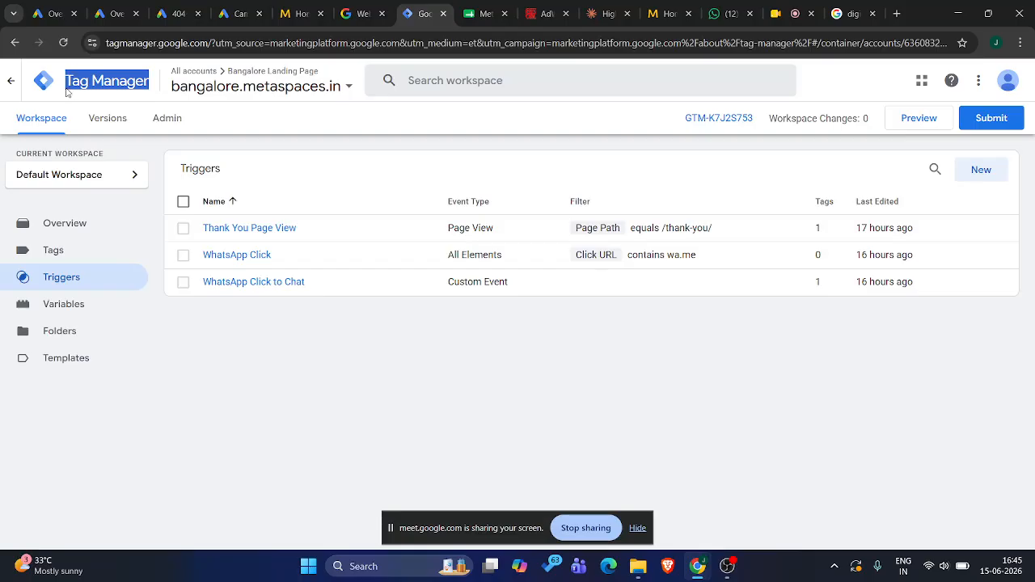
left_click(244, 349)
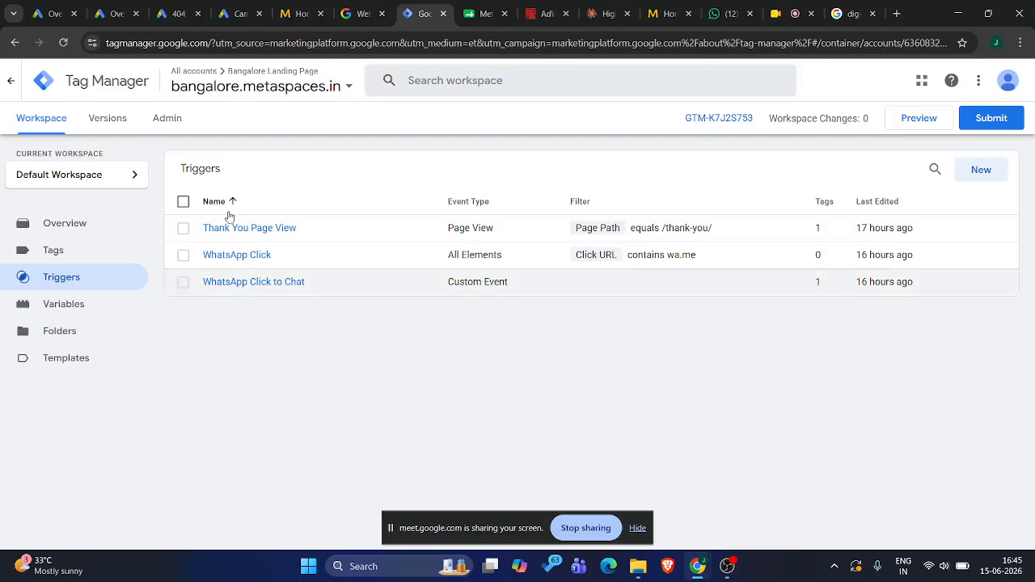
Glance at the Google Ads overview and search Google for "tag manager" in a new tab
left_click(117, 13)
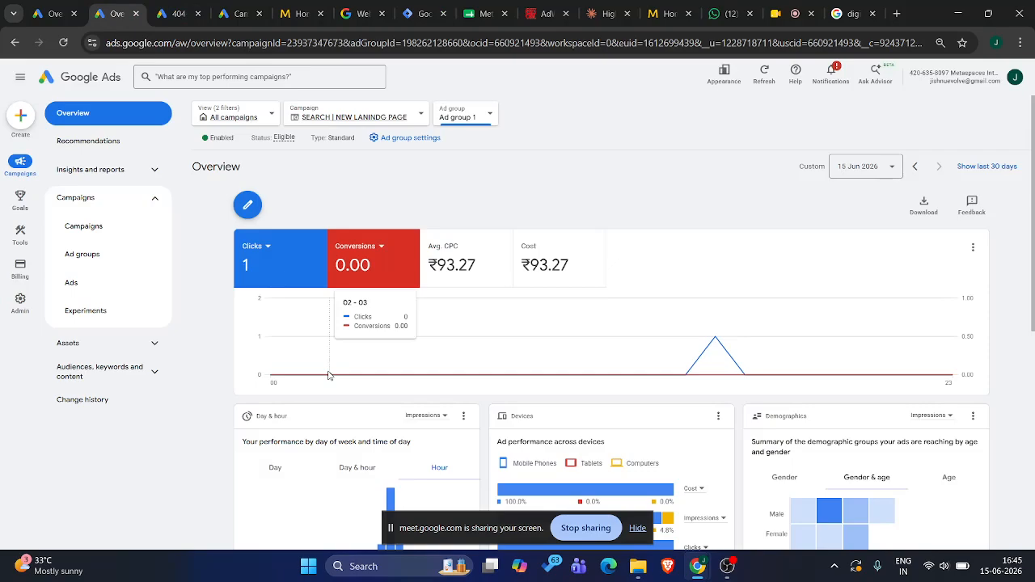
left_click(895, 11)
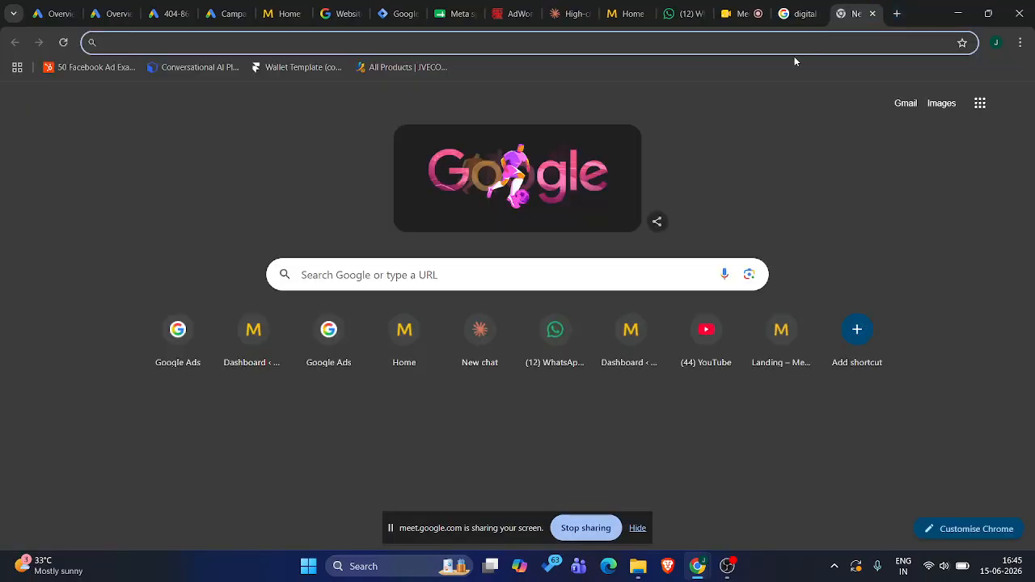
type("tag ")
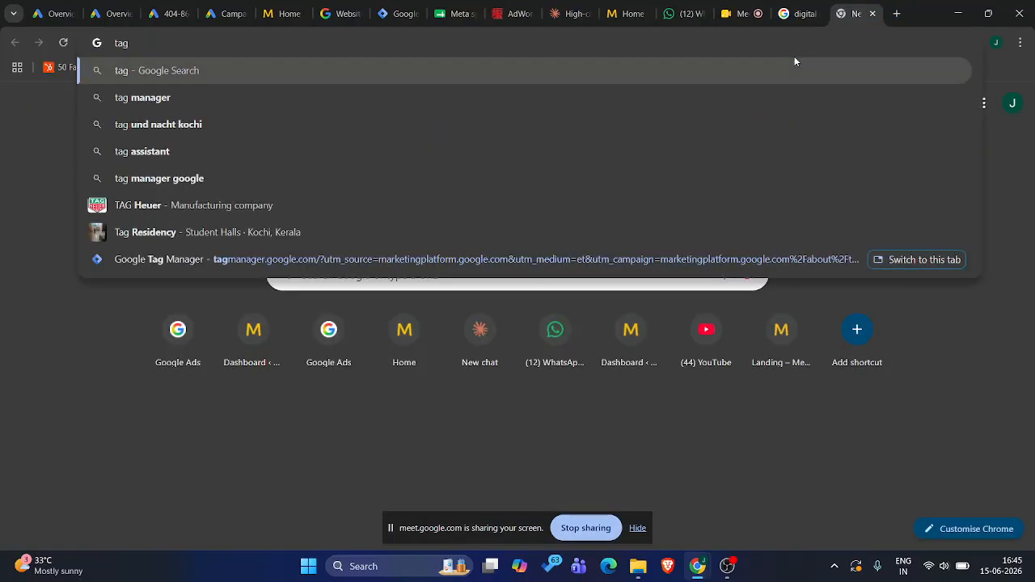
type("manager")
key("Return")
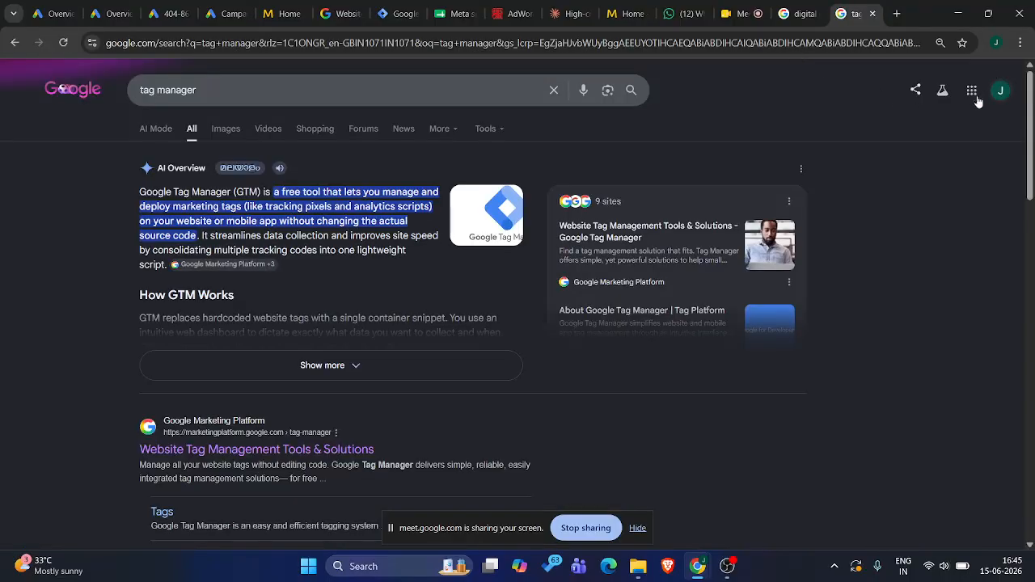
Open the Google Tag Manager site from the search results and start creating a new account
scroll(194, 346, "down", 2)
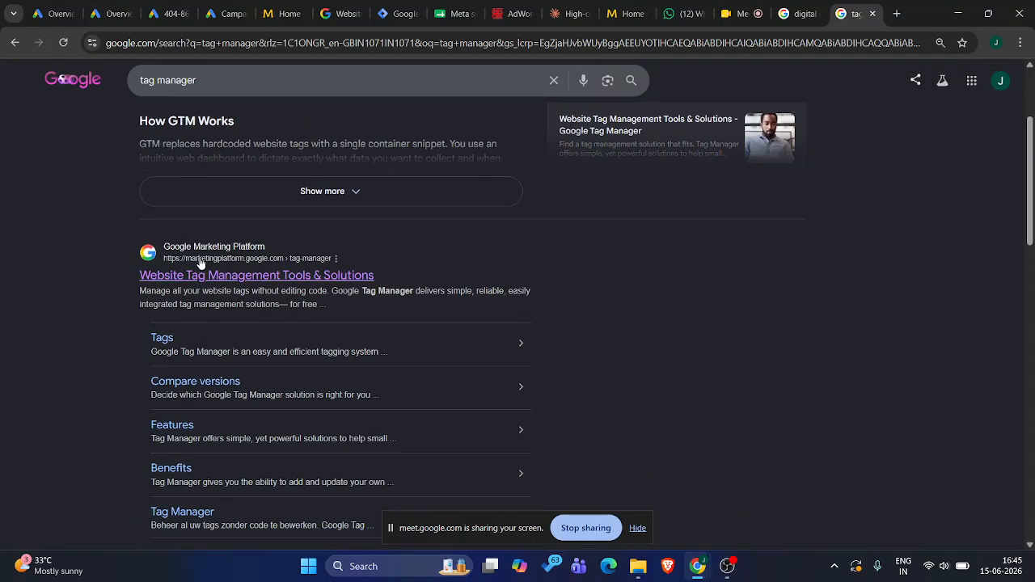
left_click(217, 277)
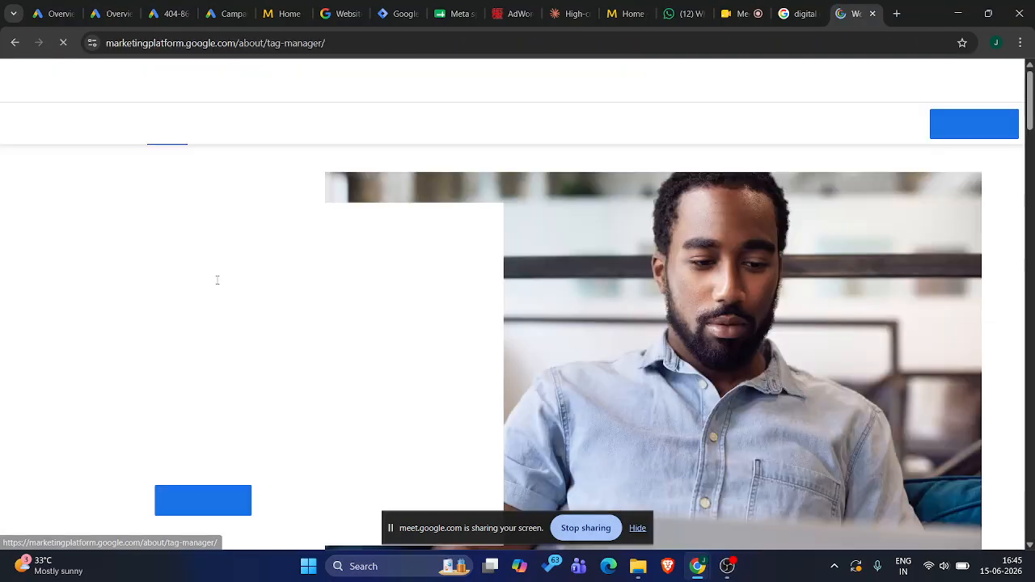
left_click(982, 131)
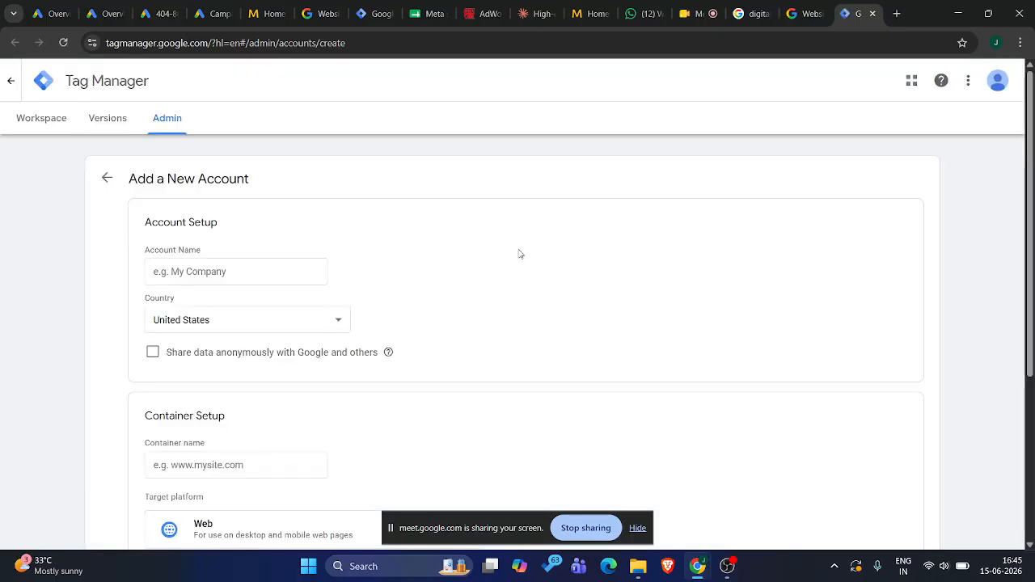
Name the new Tag Manager account skillfly and set its country to India
left_click(280, 277)
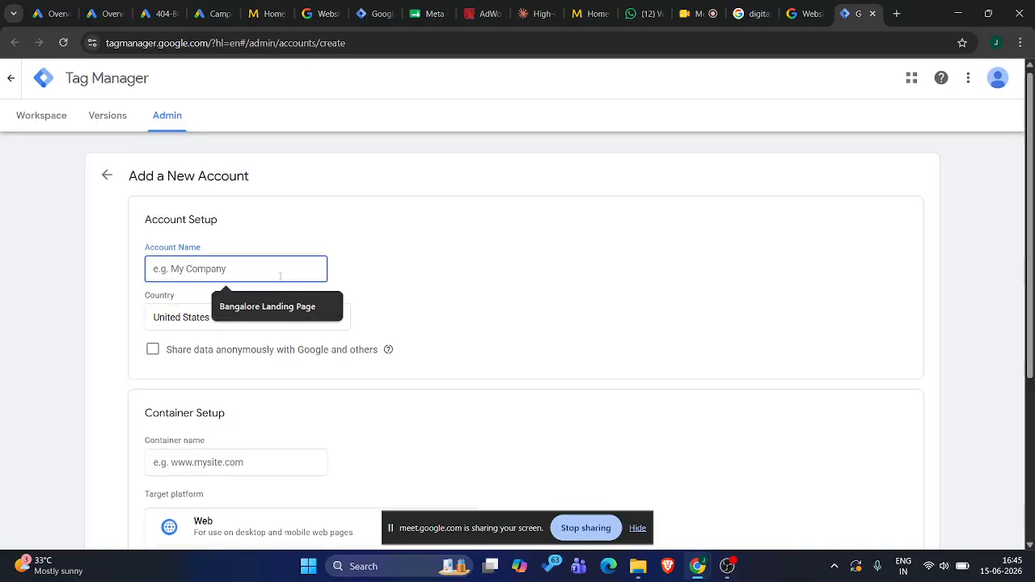
scroll(278, 280, "down", 1)
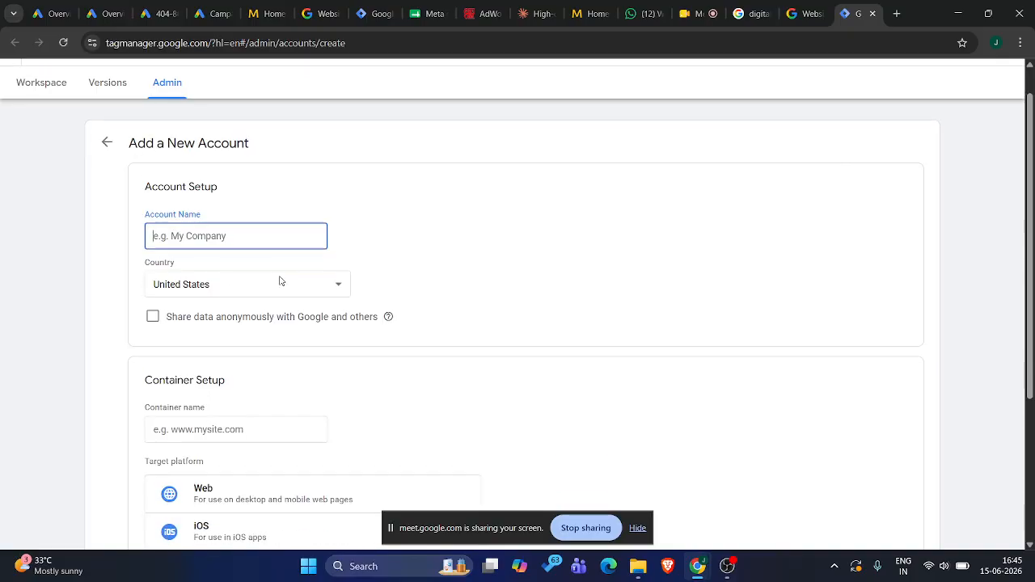
left_click(206, 237)
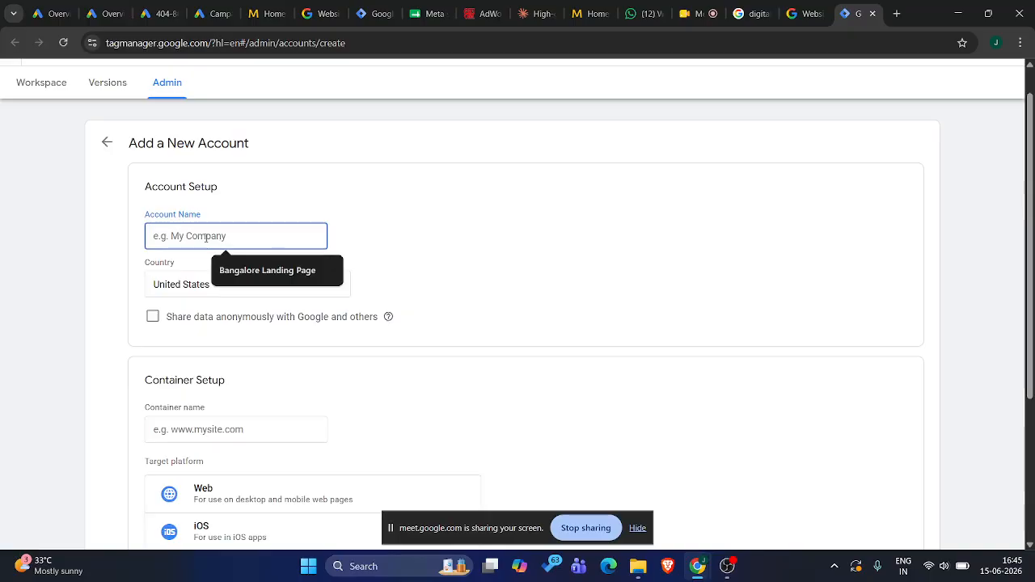
type("skill")
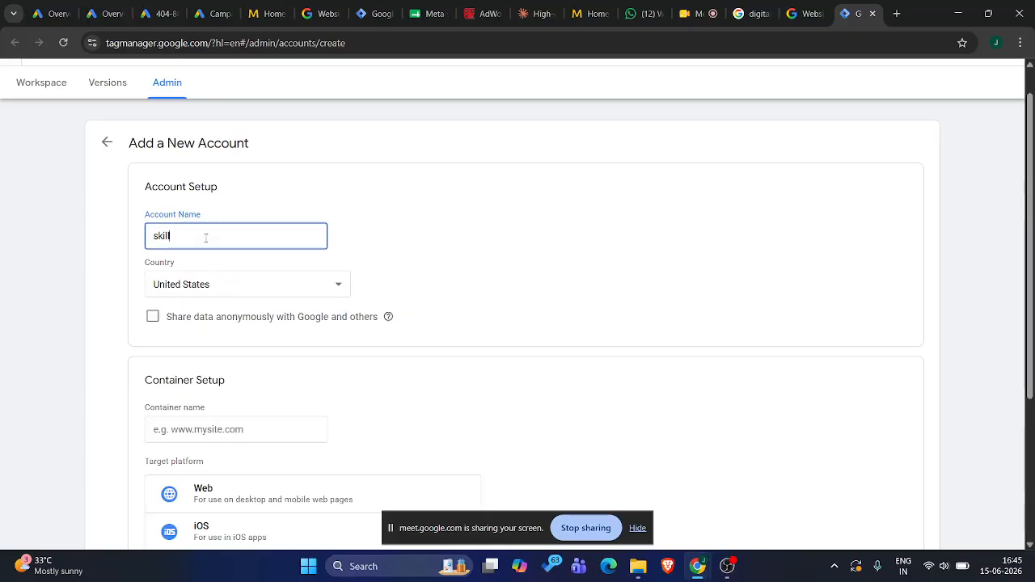
type("fly")
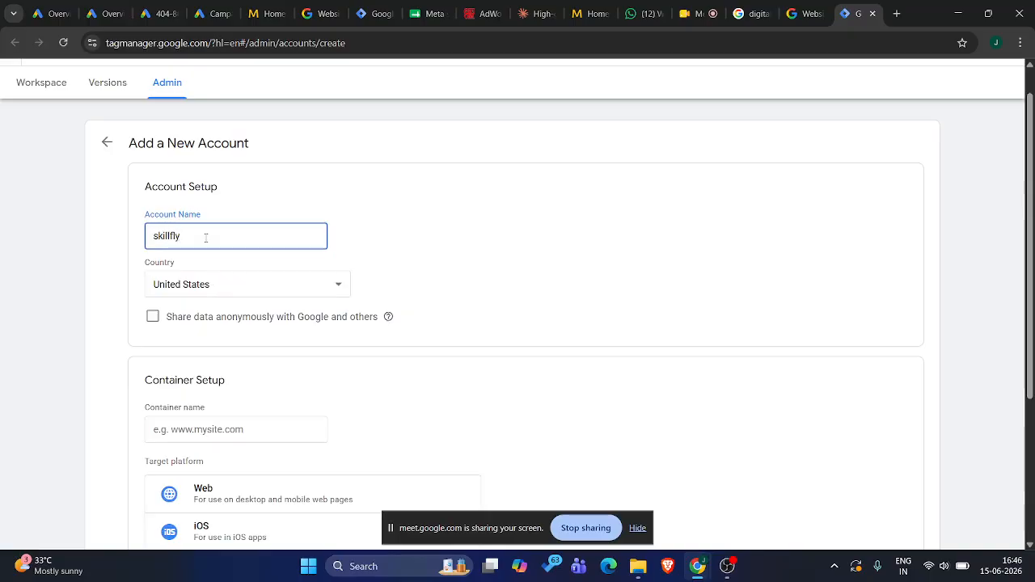
left_click(197, 285)
scroll(208, 226, "up", 20)
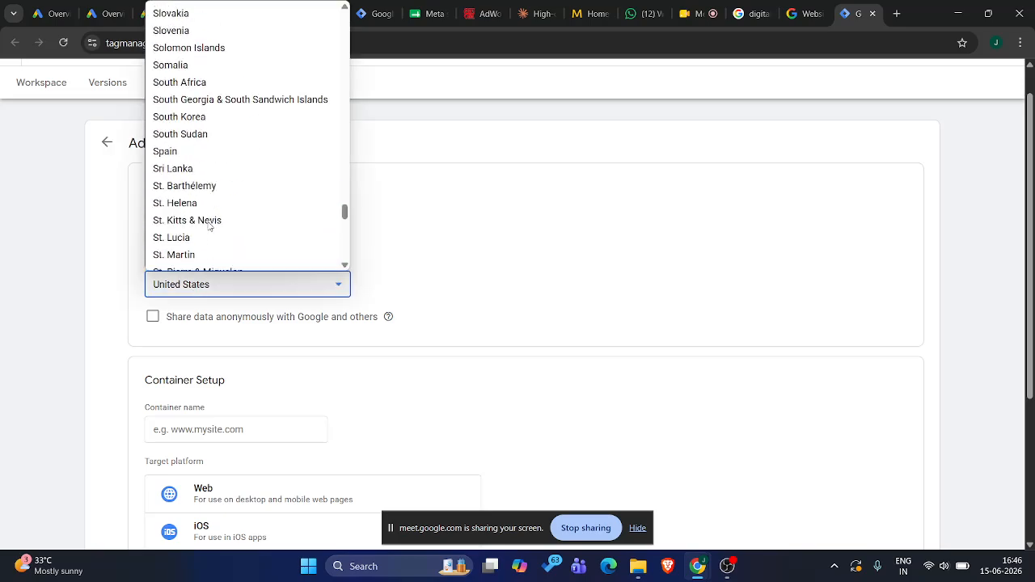
scroll(207, 226, "up", 6)
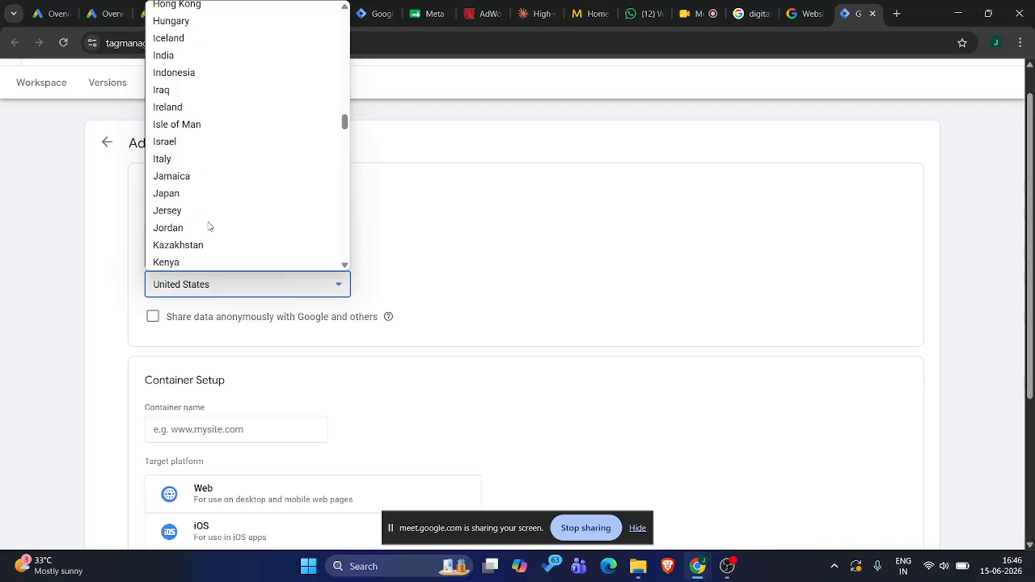
scroll(208, 226, "down", 1)
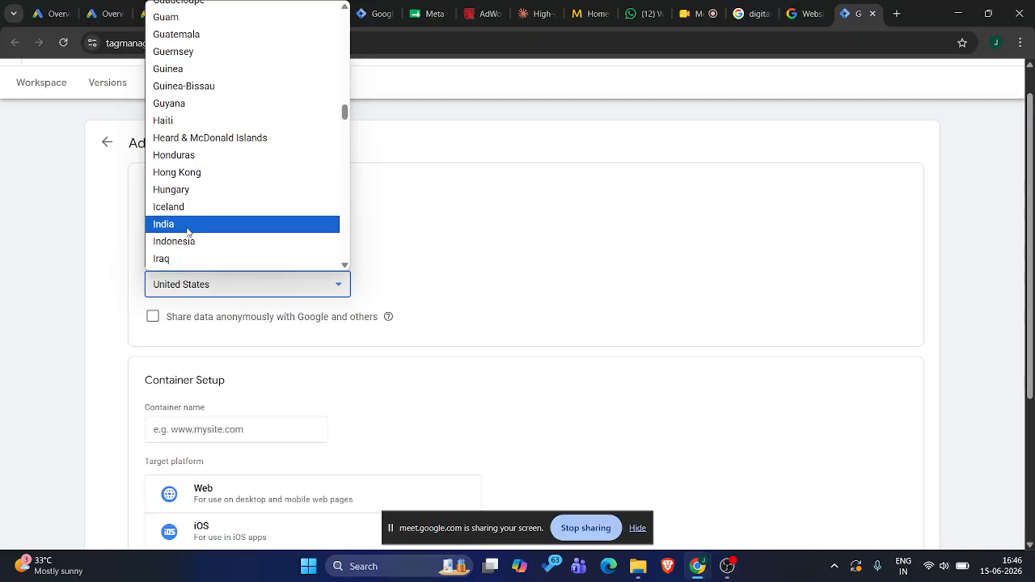
left_click(187, 229)
Enter skillflylearn.com as the container name
scroll(160, 375, "down", 1)
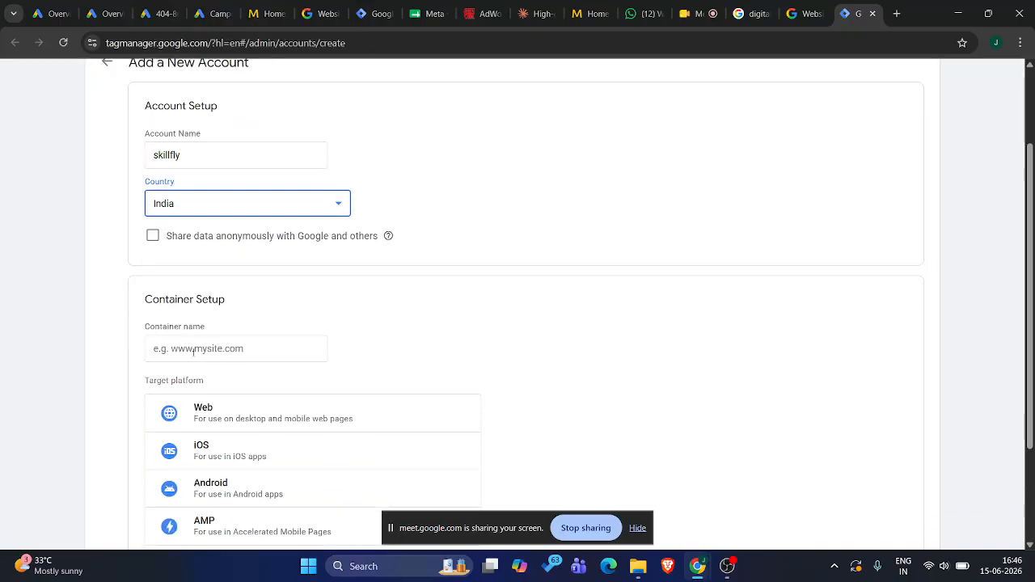
left_click(194, 351)
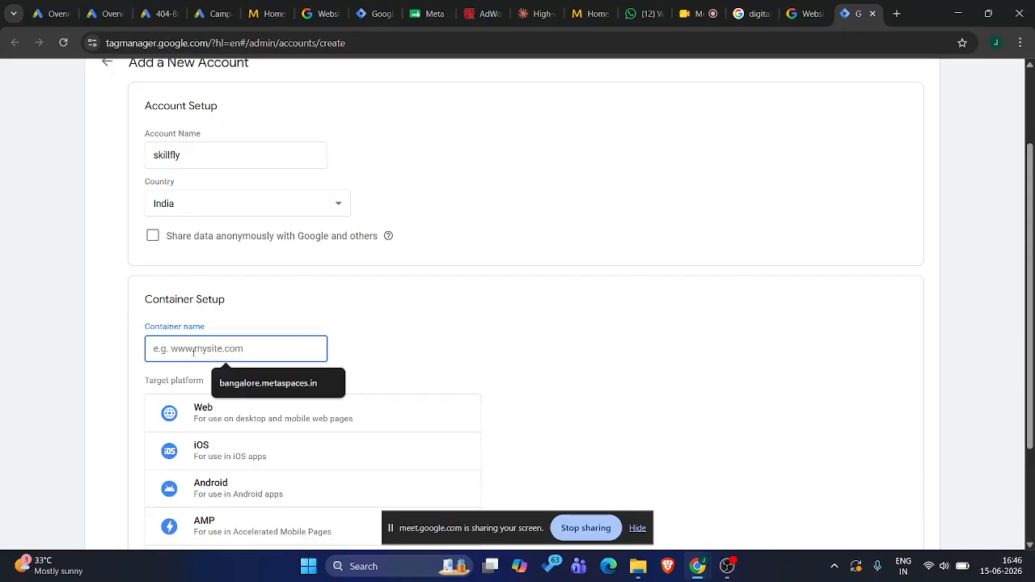
type("skil")
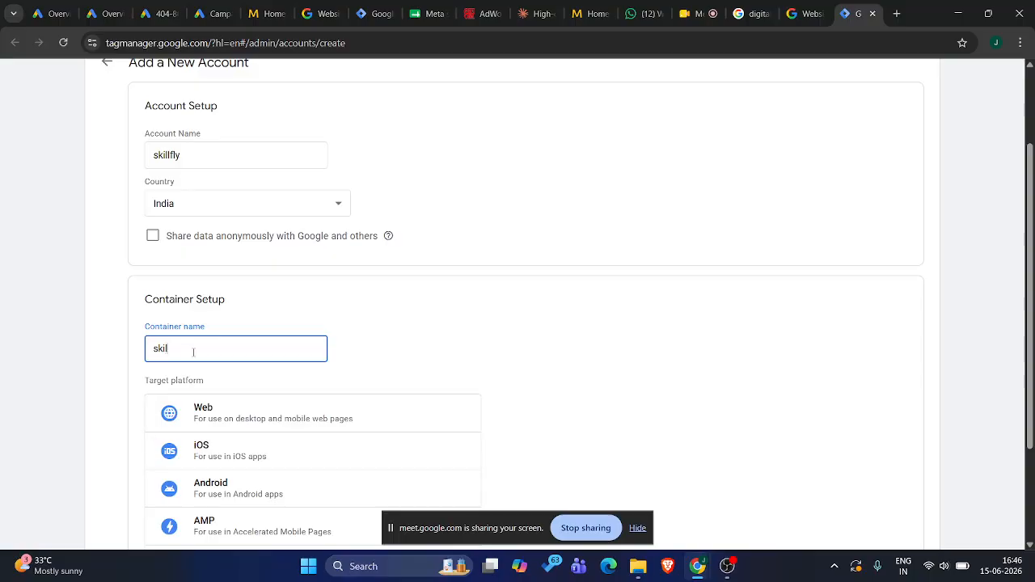
type("lflylearn.com")
Open skillflylearn.com in a new tab, copy its address, and return to the new account form
left_click(896, 14)
type("ski")
key("Return")
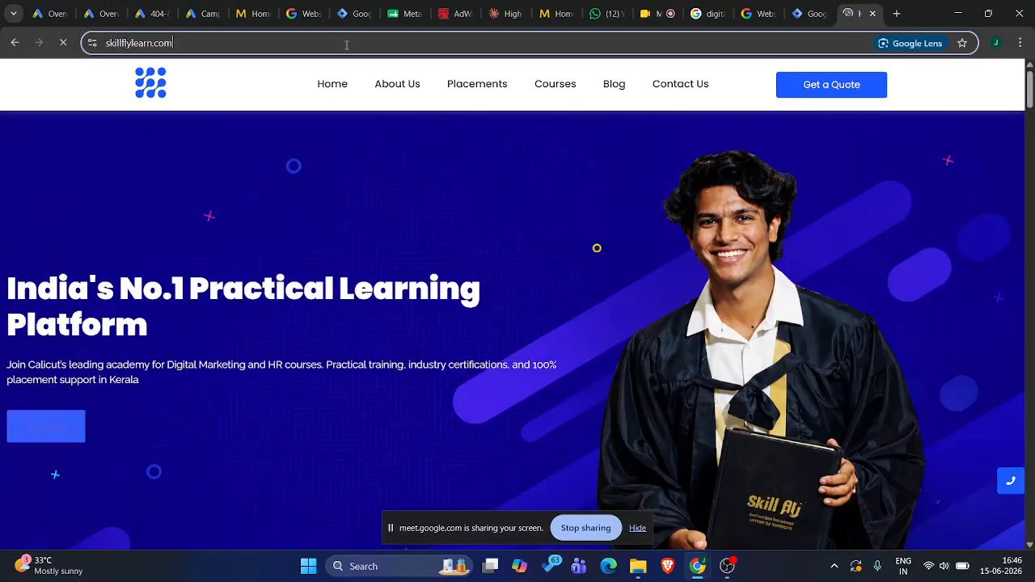
left_click(346, 43)
key("ctrl+c")
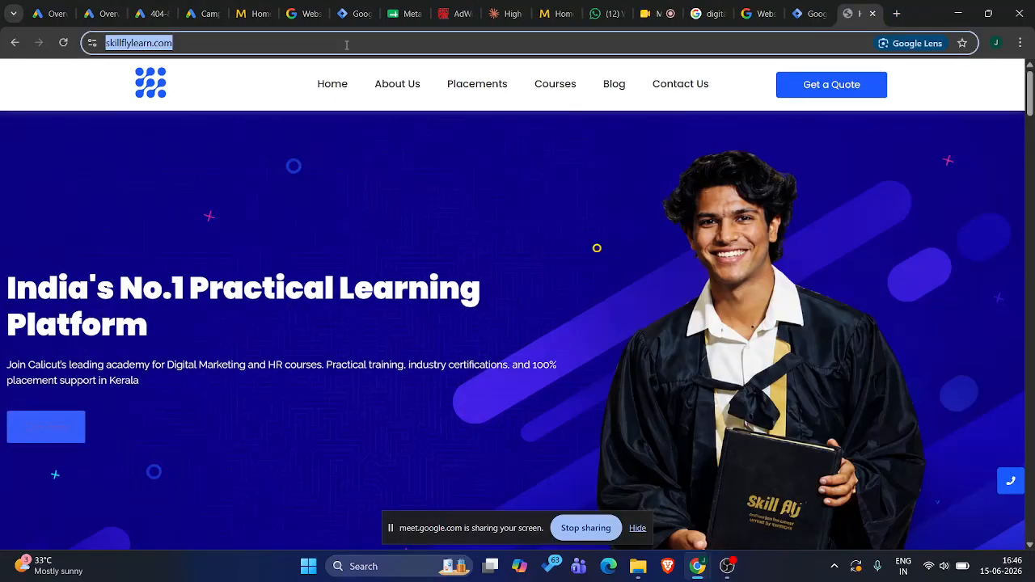
left_click(352, 8)
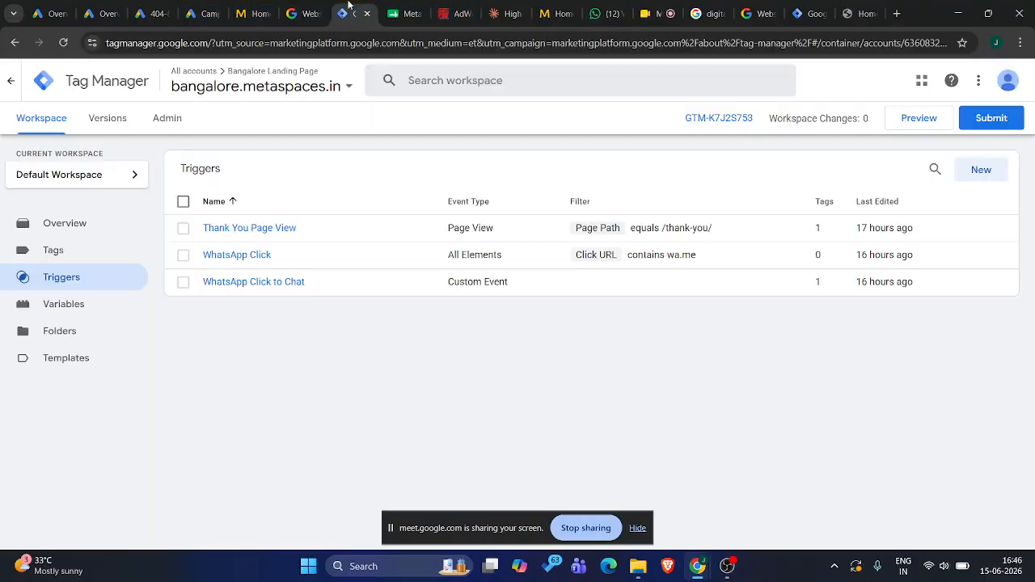
left_click(813, 9)
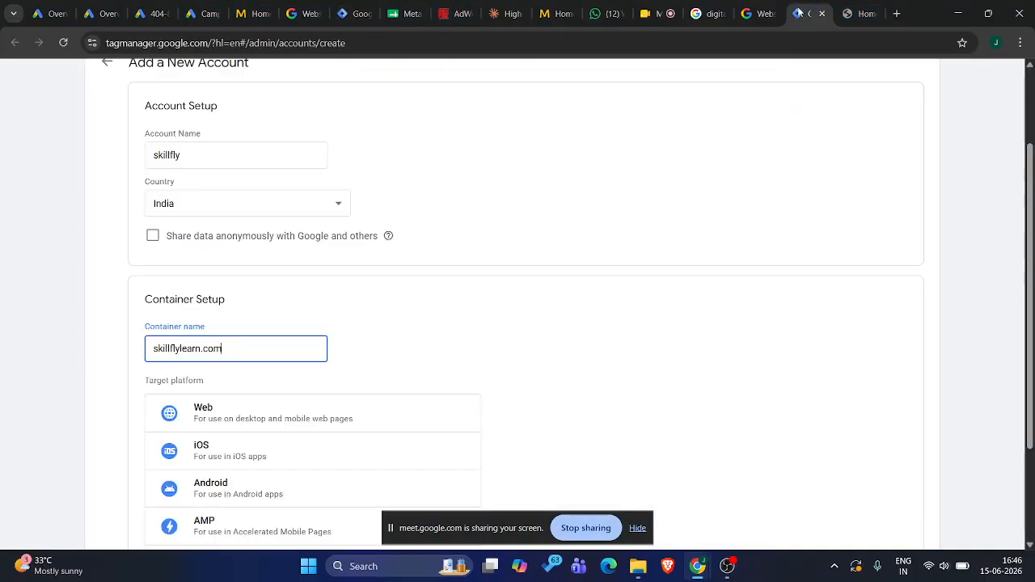
key("ctrl+a")
key("ctrl+v")
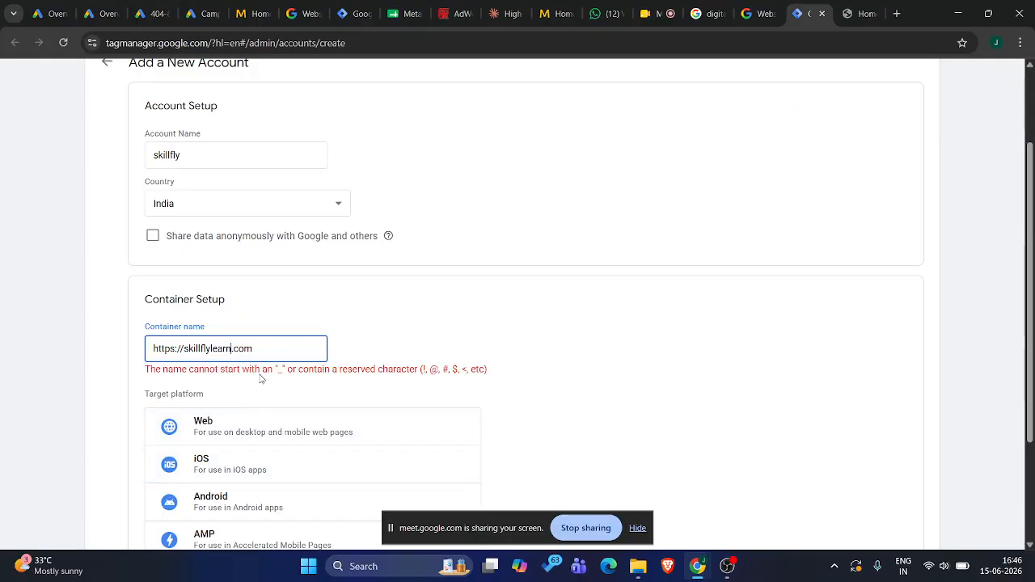
key("Home")
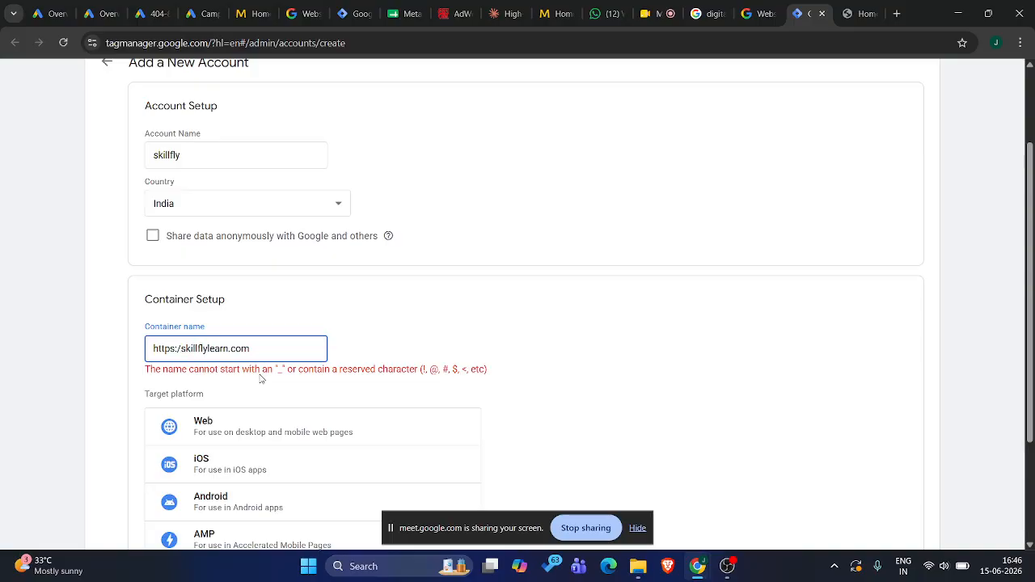
key("Delete")
key("Delete")
key("Delete")
key("Delete")
key("Delete")
key("Delete")
key("Delete")
key("Delete")
Choose Web as the container's target platform and submit the new account for creation
scroll(260, 378, "down", 1)
scroll(260, 379, "down", 1)
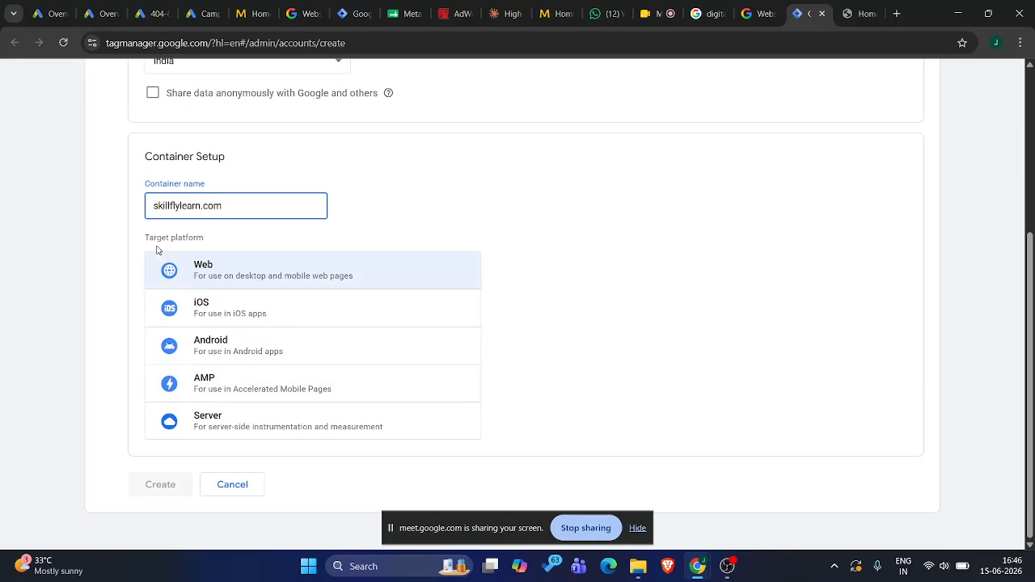
left_click_drag(147, 242, 222, 247)
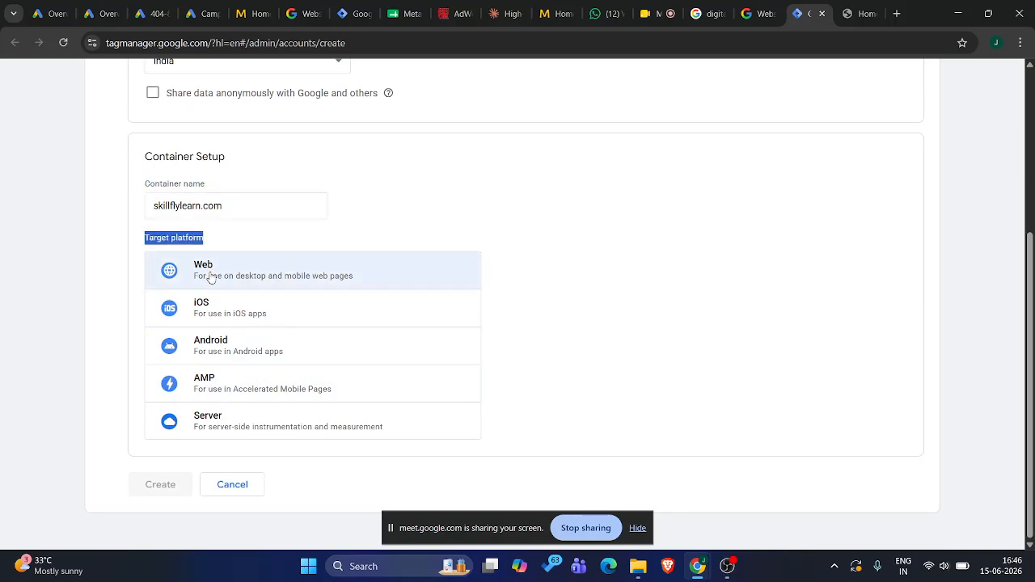
left_click(210, 277)
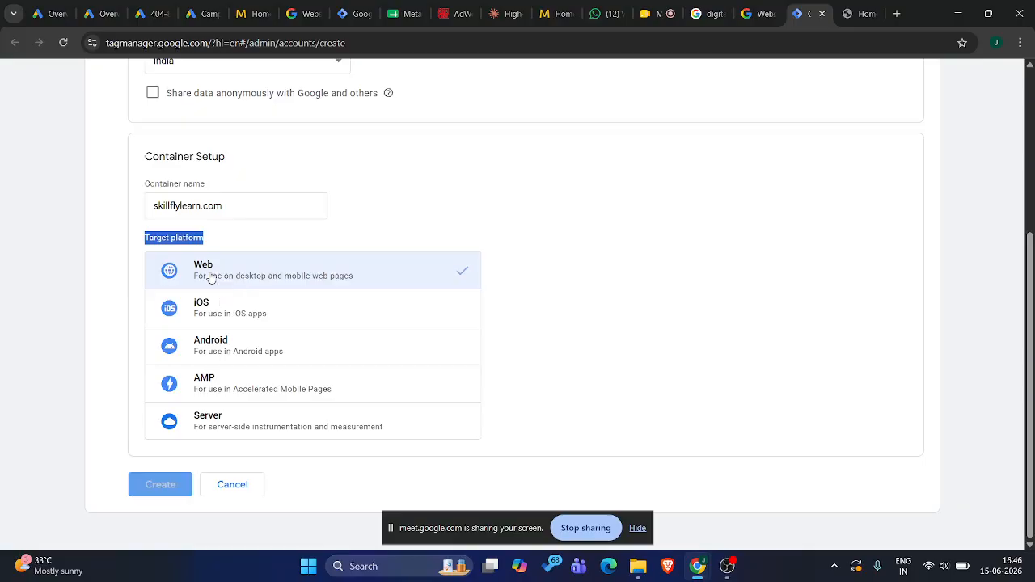
left_click(162, 484)
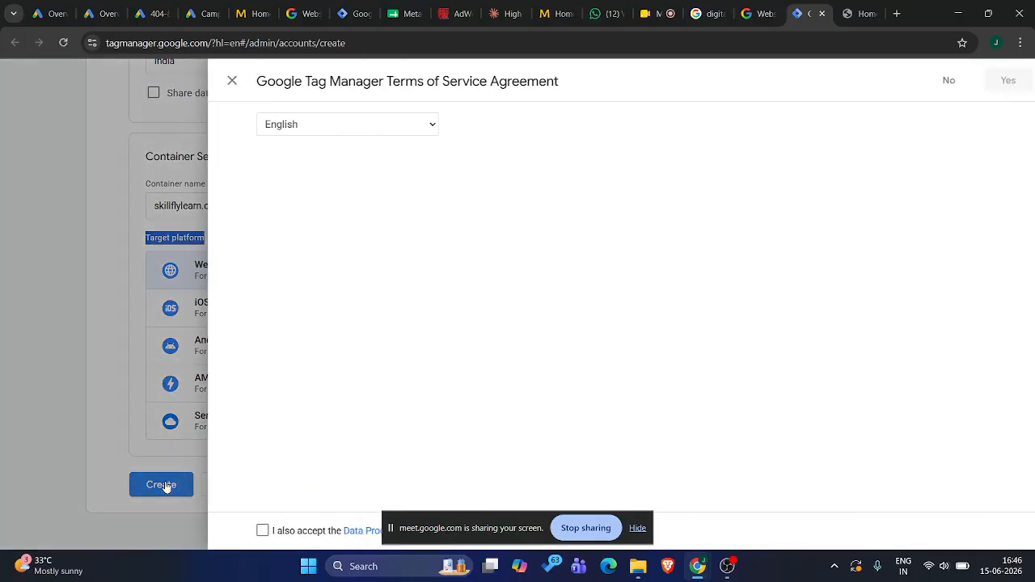
Accept the data processing terms and agree to the Google Tag Manager Terms of Service
scroll(363, 322, "down", 1)
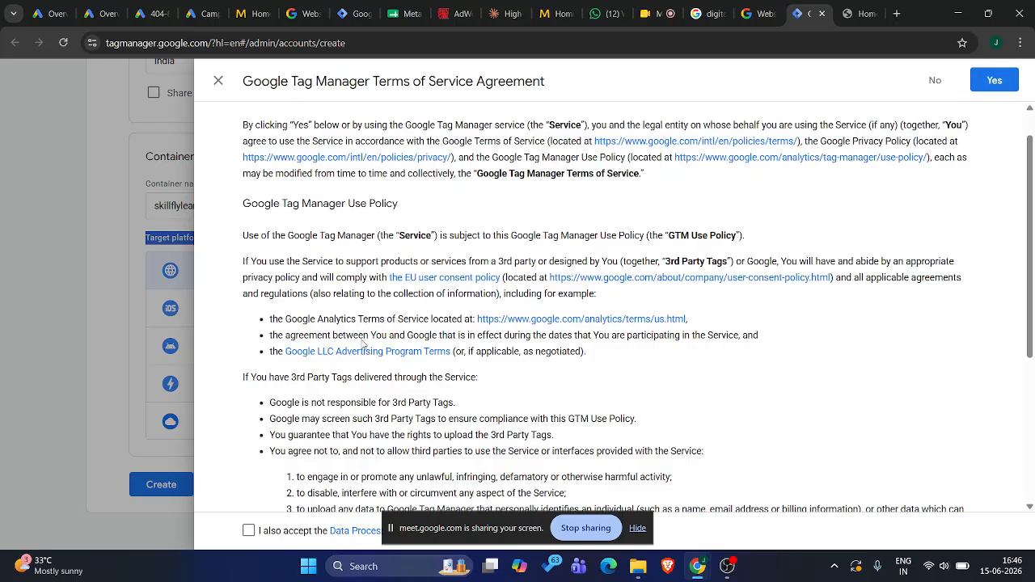
left_click(249, 531)
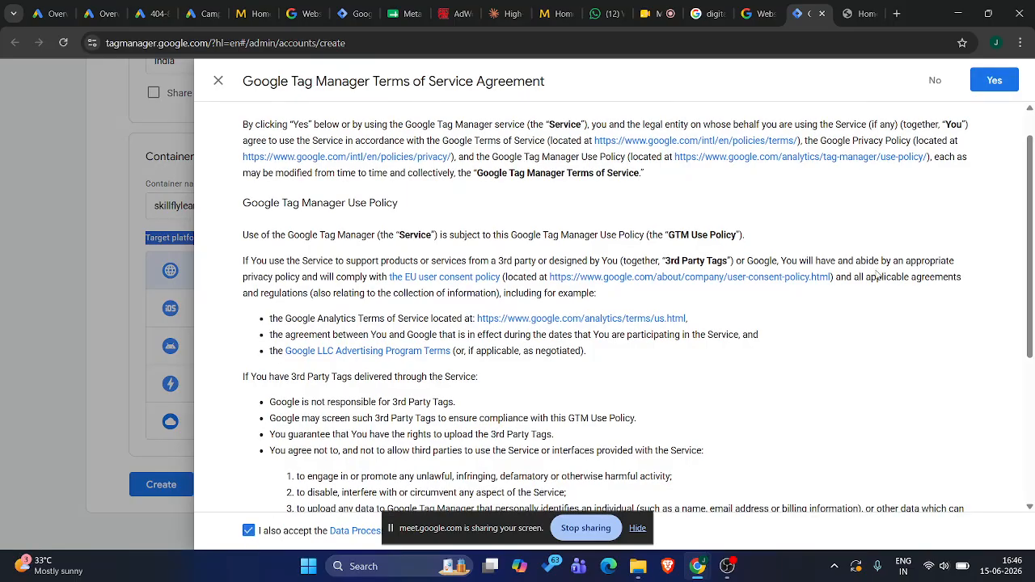
left_click(995, 82)
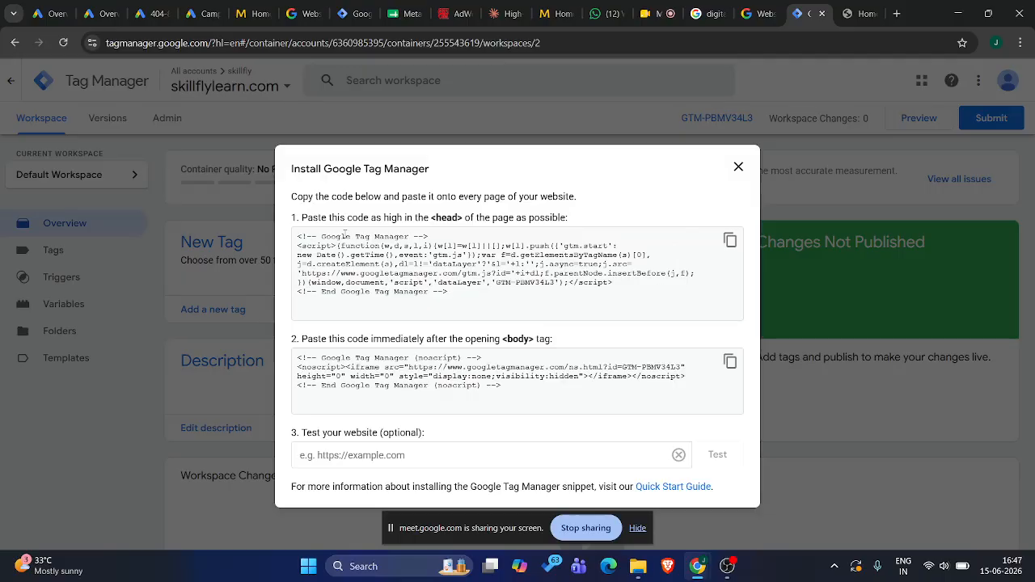
Examine the Install Google Tag Manager dialog with its head and body code snippets
left_click_drag(291, 172, 432, 169)
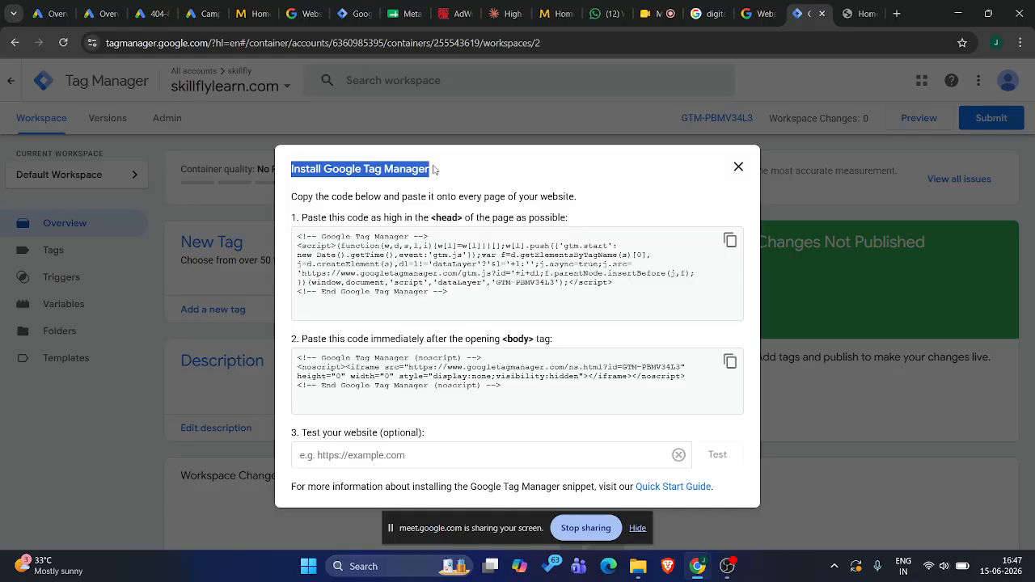
left_click(434, 169)
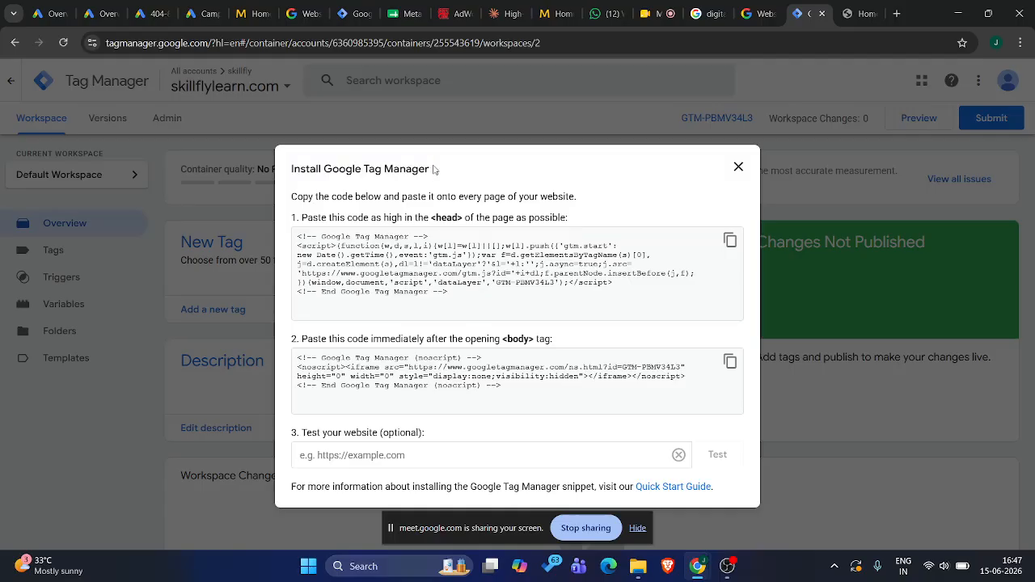
left_click_drag(434, 169, 288, 170)
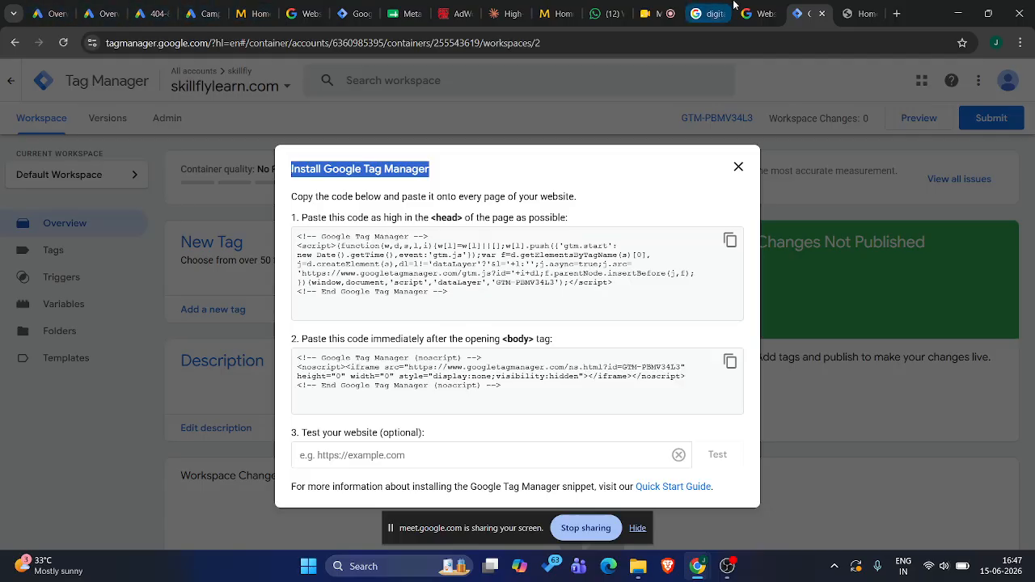
Reopen the marketing program ad from the course search results, examine its name and phone fields, and switch to the Google Ads conversion setup
left_click(707, 14)
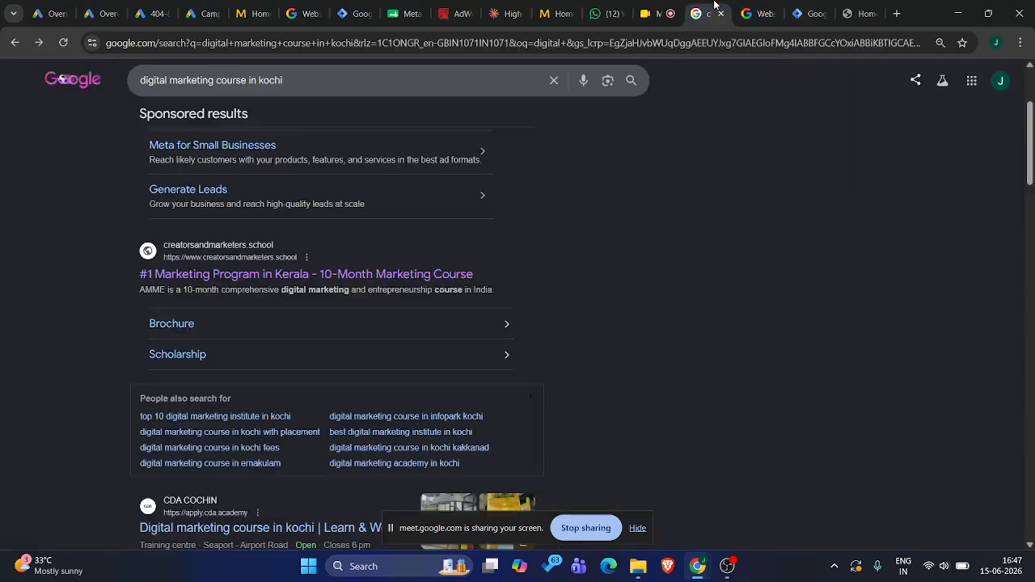
left_click(266, 275)
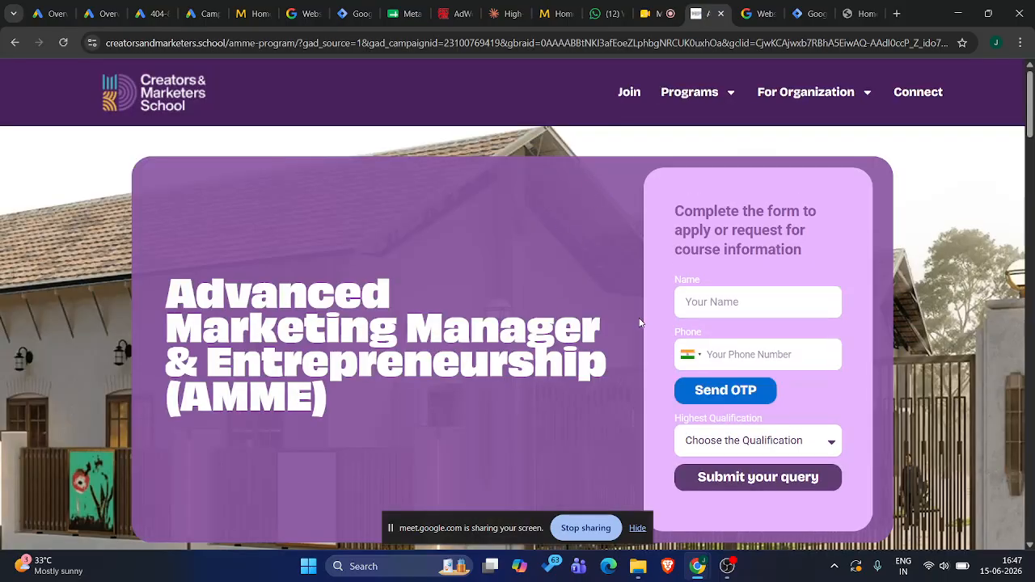
left_click(696, 302)
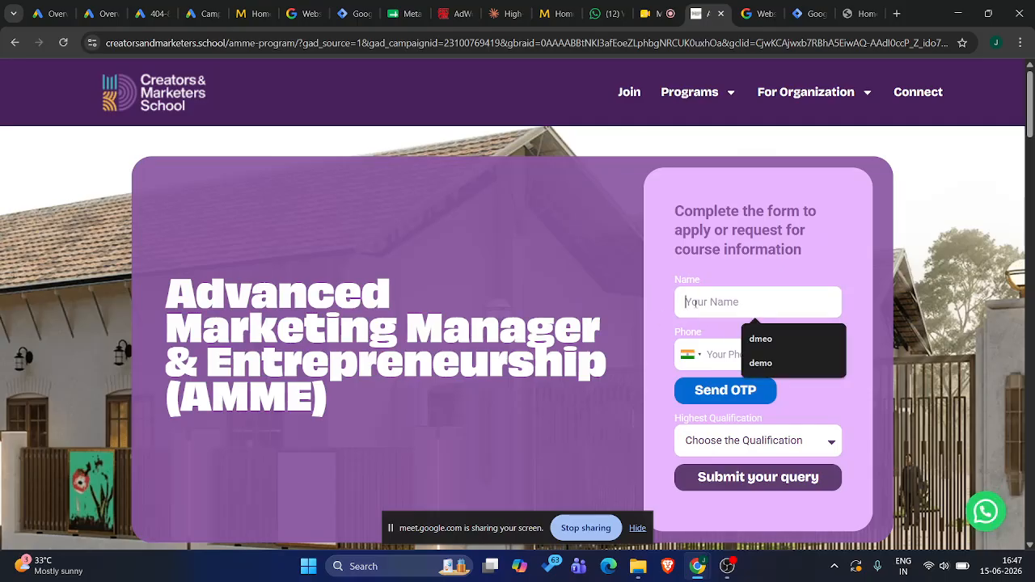
left_click(723, 359)
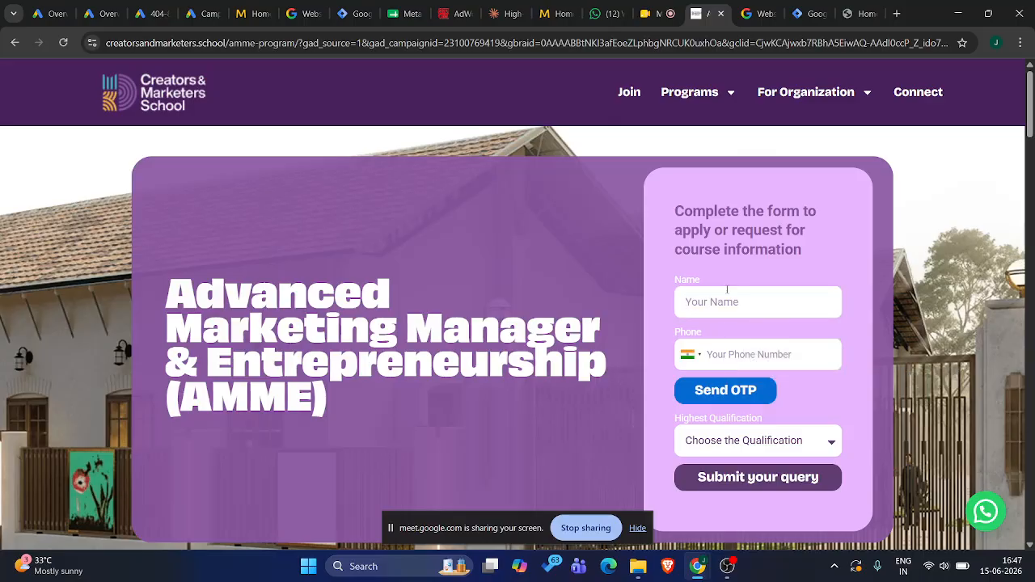
left_click(150, 13)
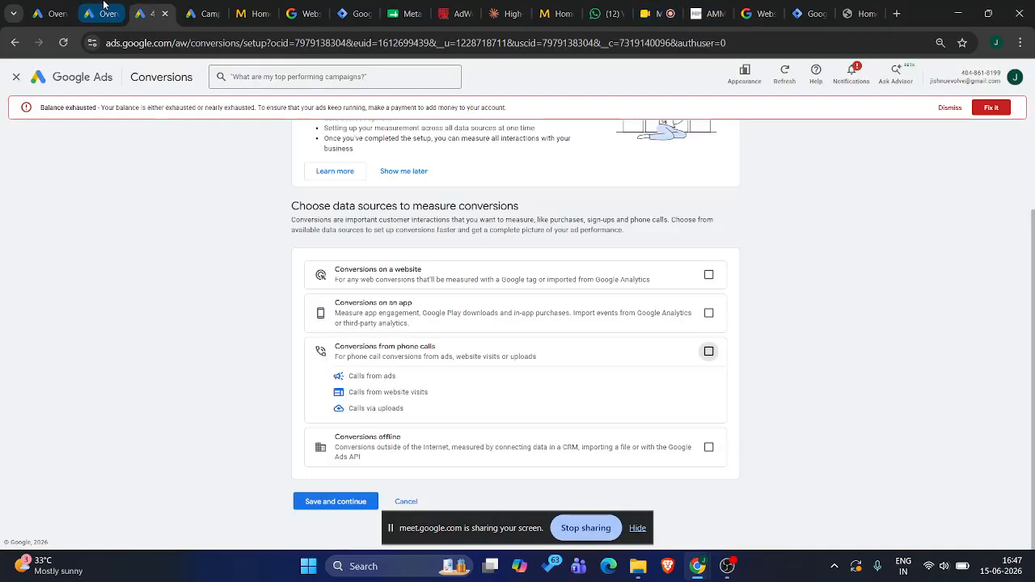
Look over the Google Ads campaign overview and re-examine the head and body code snippets in Google Tag Manager's installation instructions
left_click(103, 5)
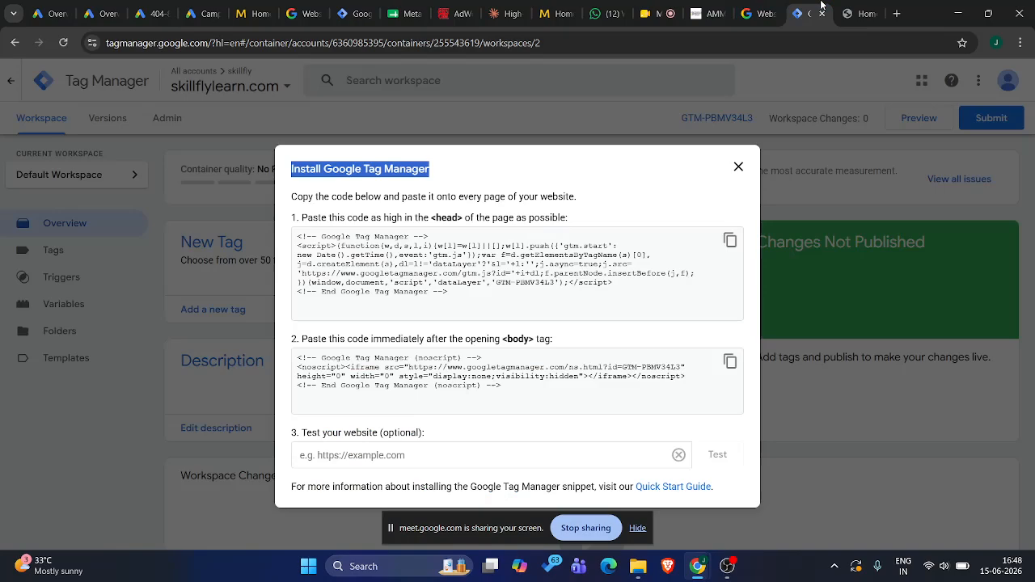
left_click(808, 13)
left_click(375, 179)
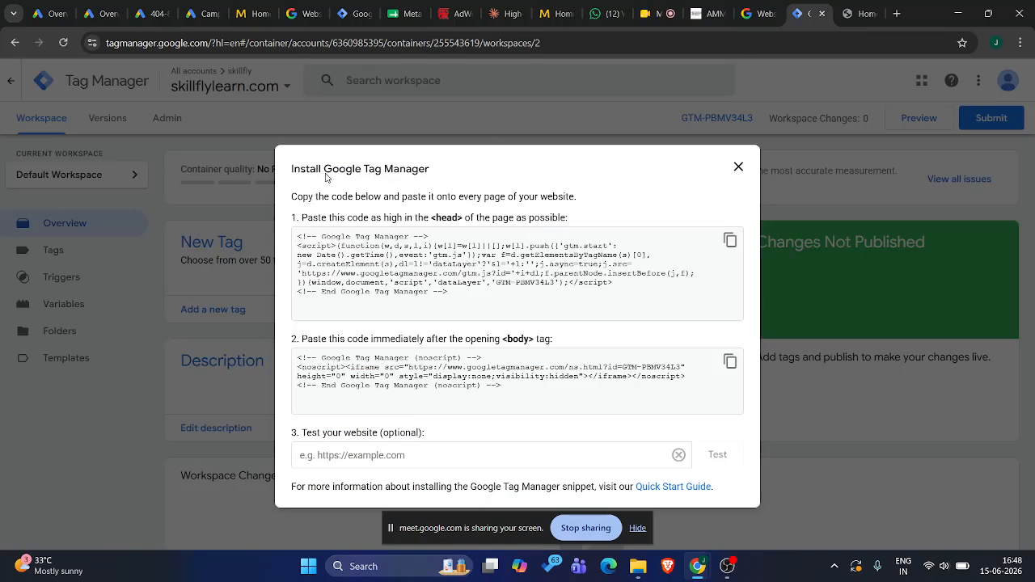
left_click_drag(325, 176, 437, 169)
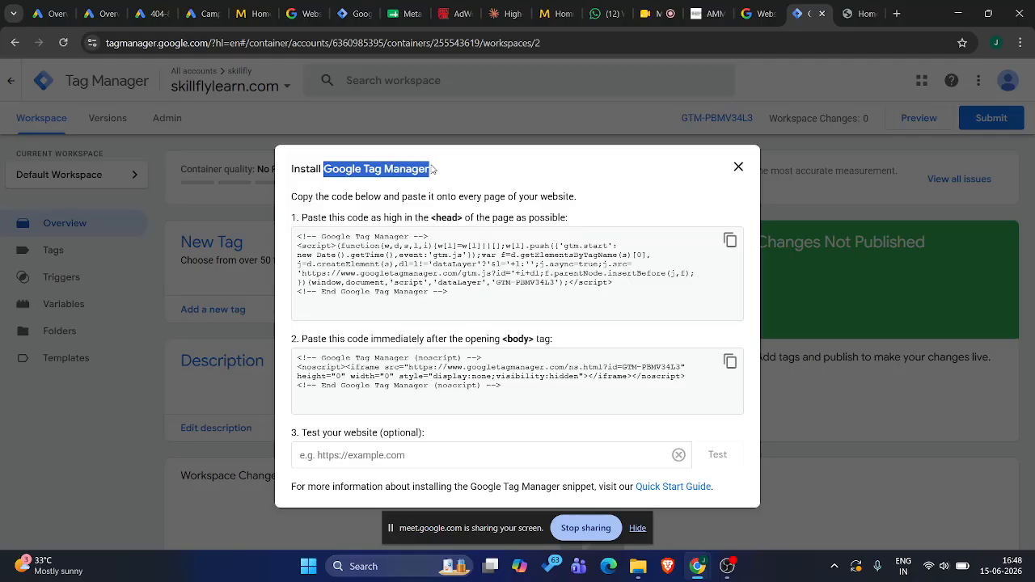
triple_click(439, 221)
left_click(439, 222)
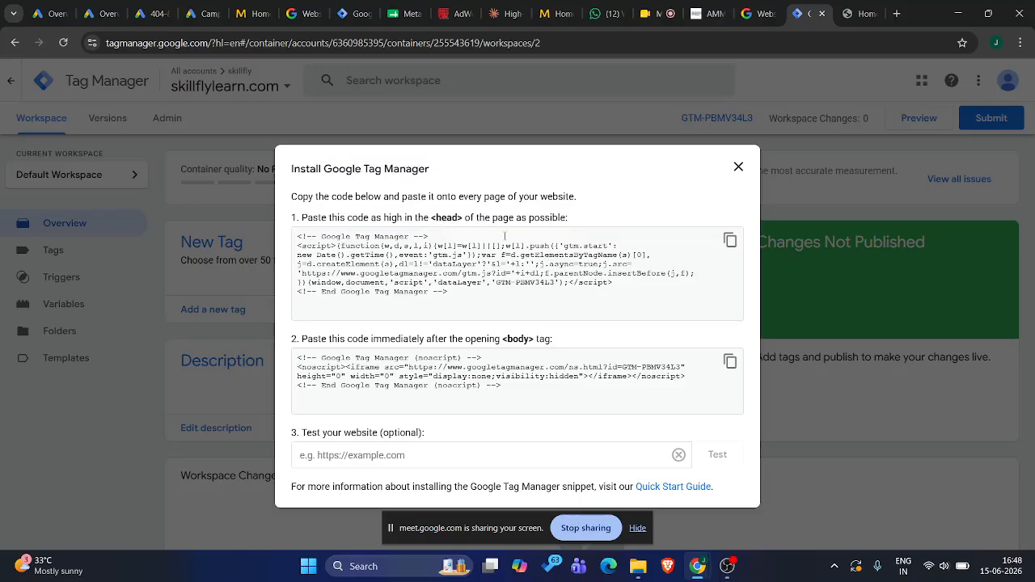
double_click(447, 220)
left_click(520, 343)
double_click(519, 343)
left_click(579, 264)
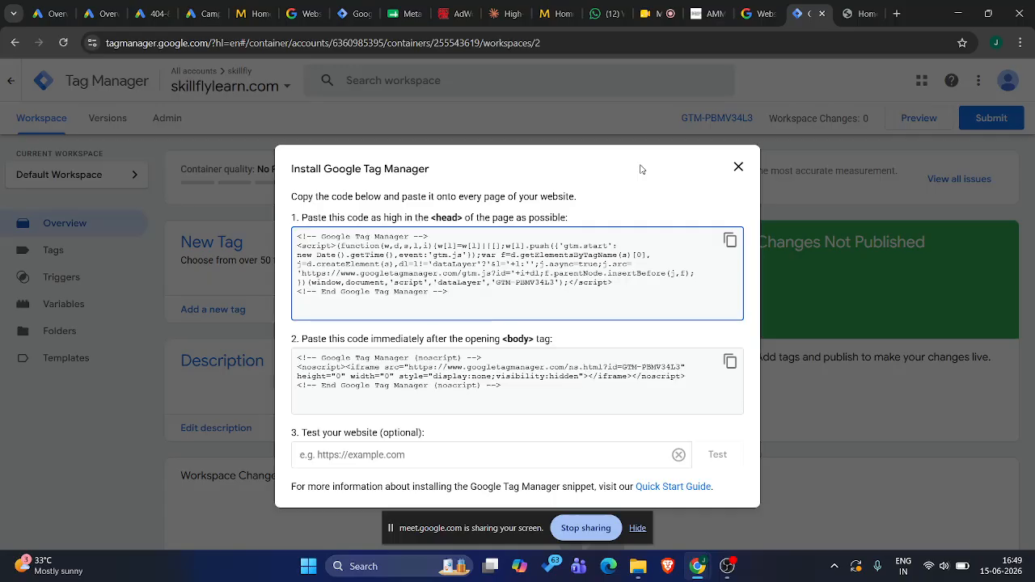
Switch to the skillflylearn.com website and open its WordPress login page at /wp-admin
left_click(867, 16)
left_click(543, 37)
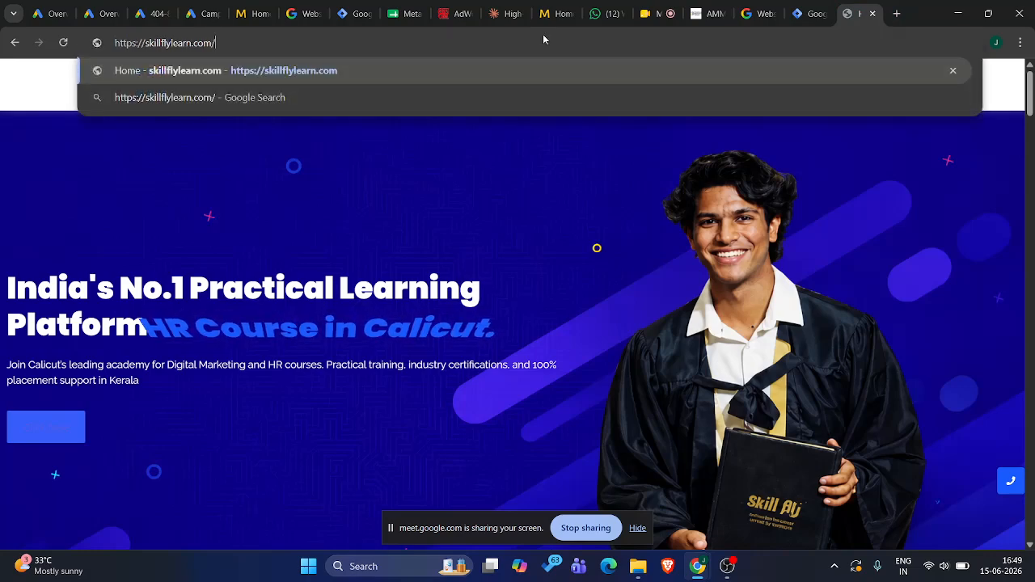
type("wp-")
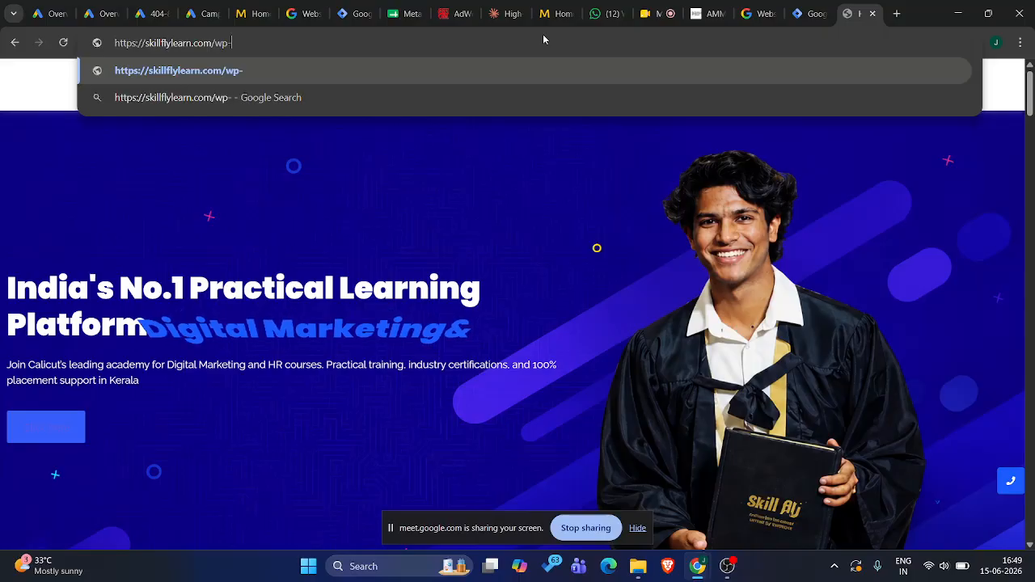
type("admin")
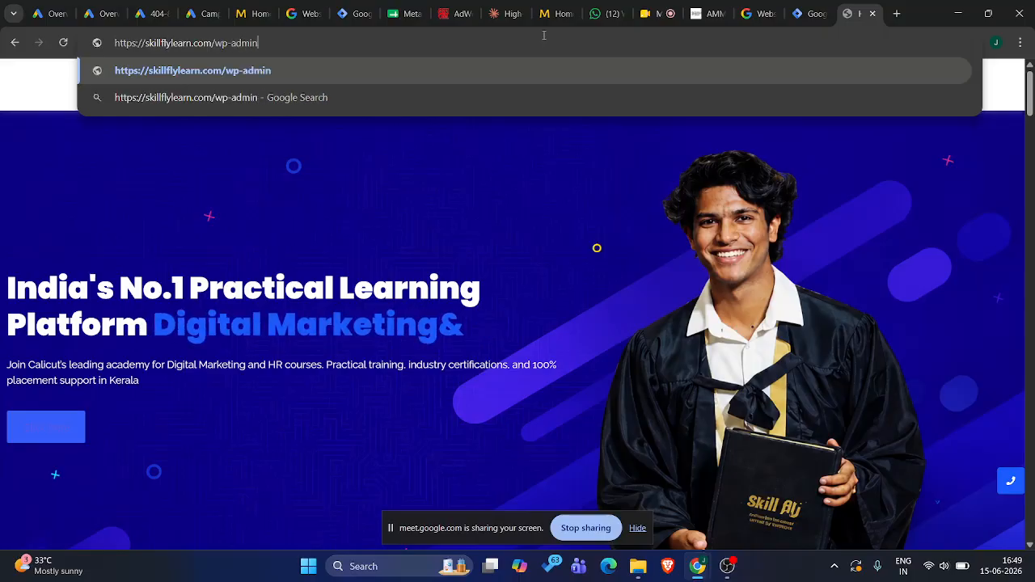
key("Return")
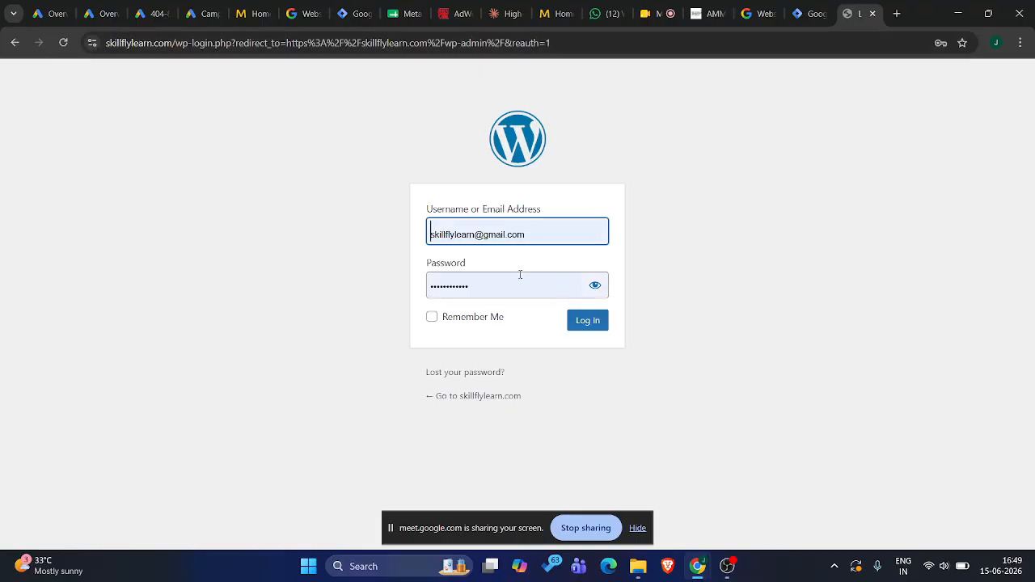
Log in to WordPress with the prefilled credentials and decline saving the password in the Google Account
left_click(595, 285)
left_click(588, 322)
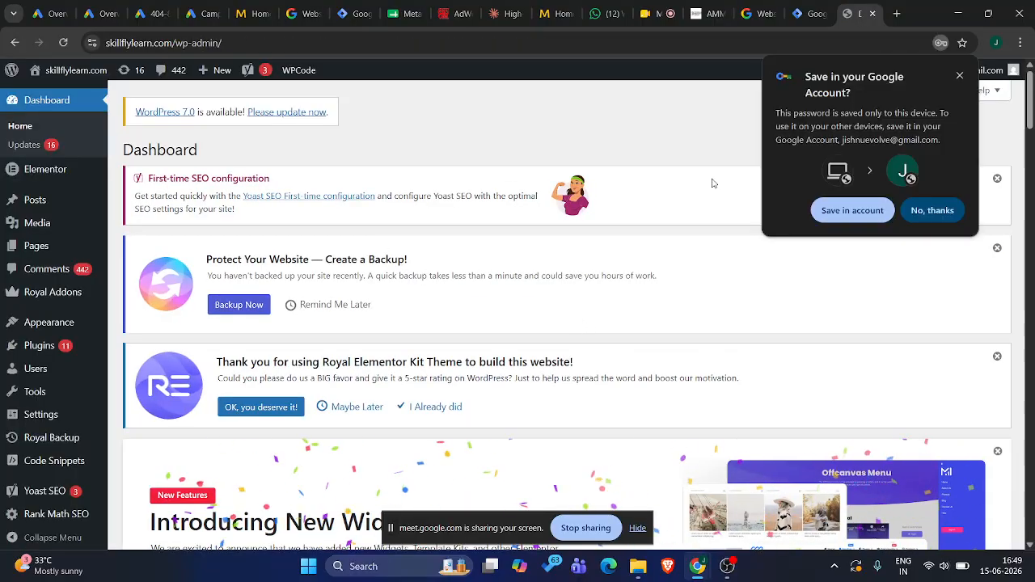
left_click(934, 209)
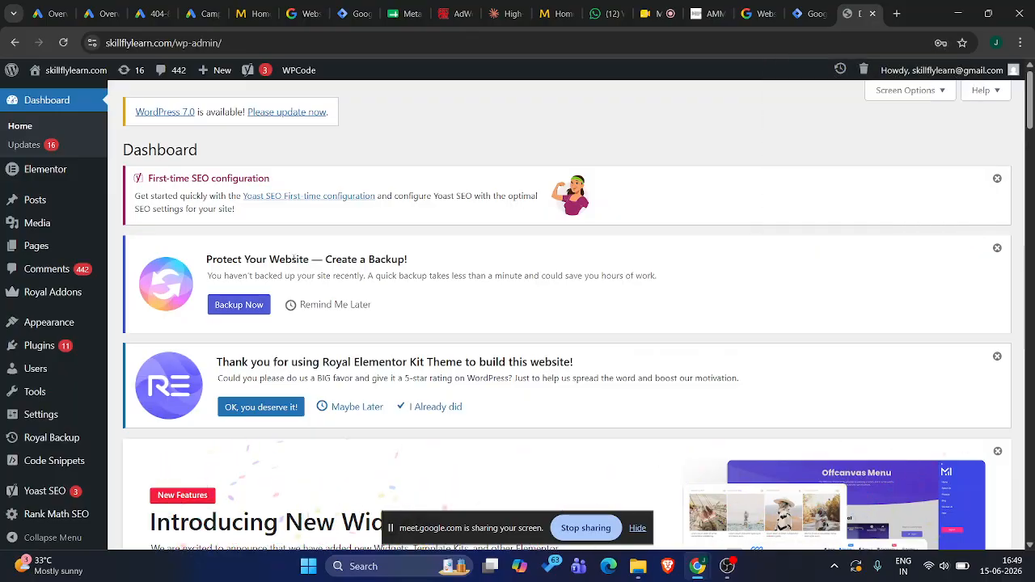
Open the WordPress page for adding new plugins from the installed plugins list
left_click(37, 347)
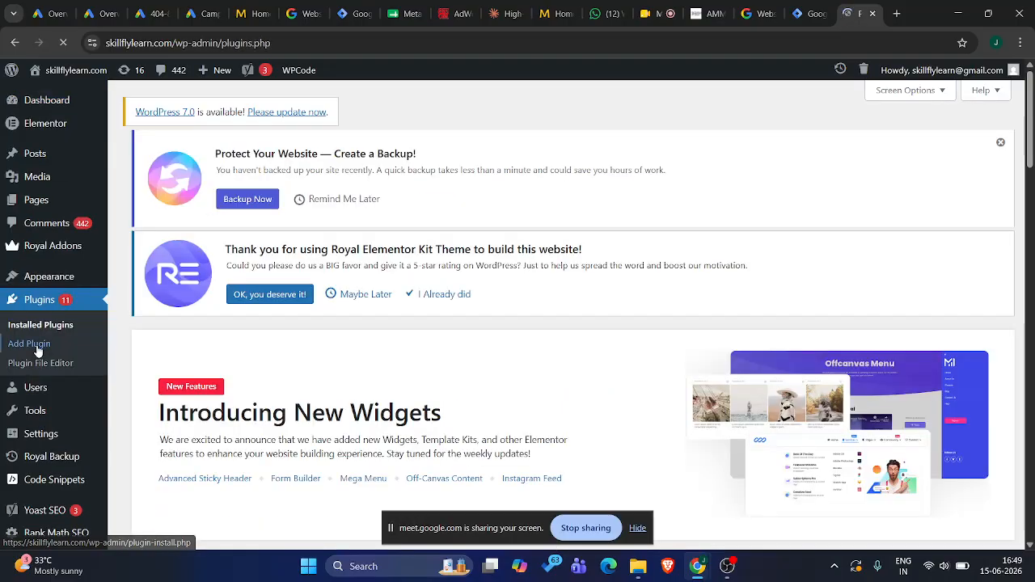
scroll(250, 394, "down", 10)
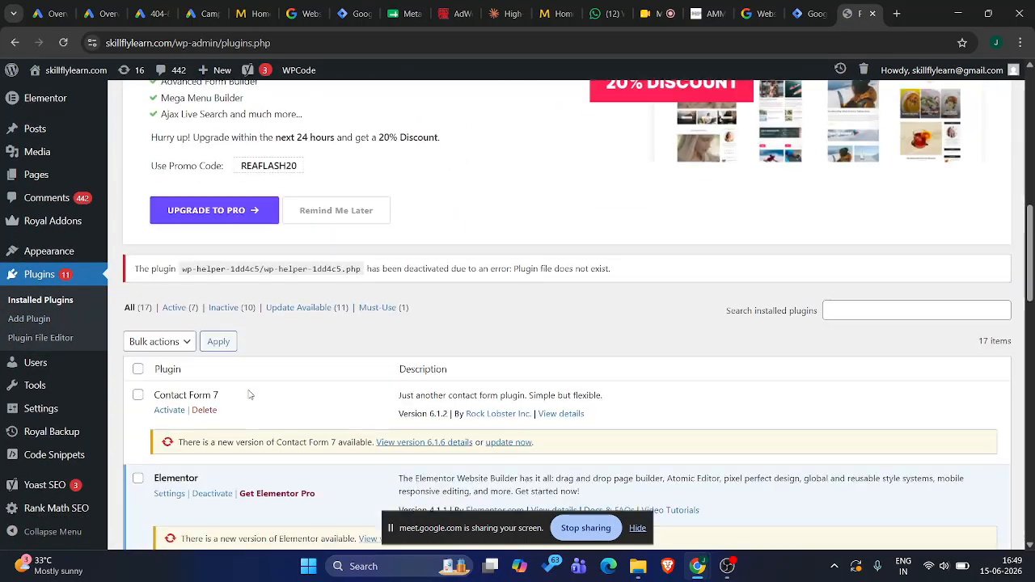
scroll(250, 395, "up", 10)
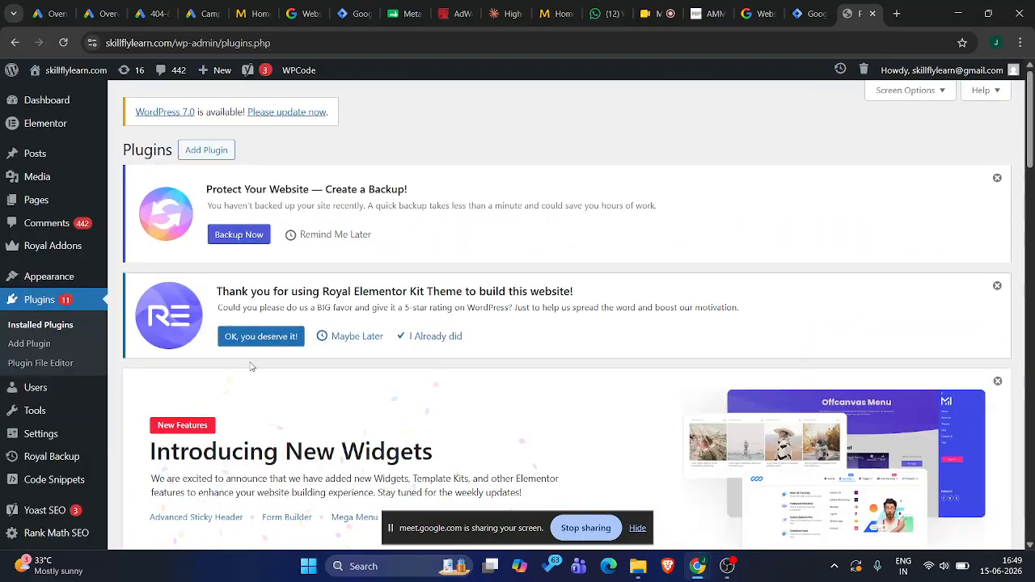
left_click(212, 154)
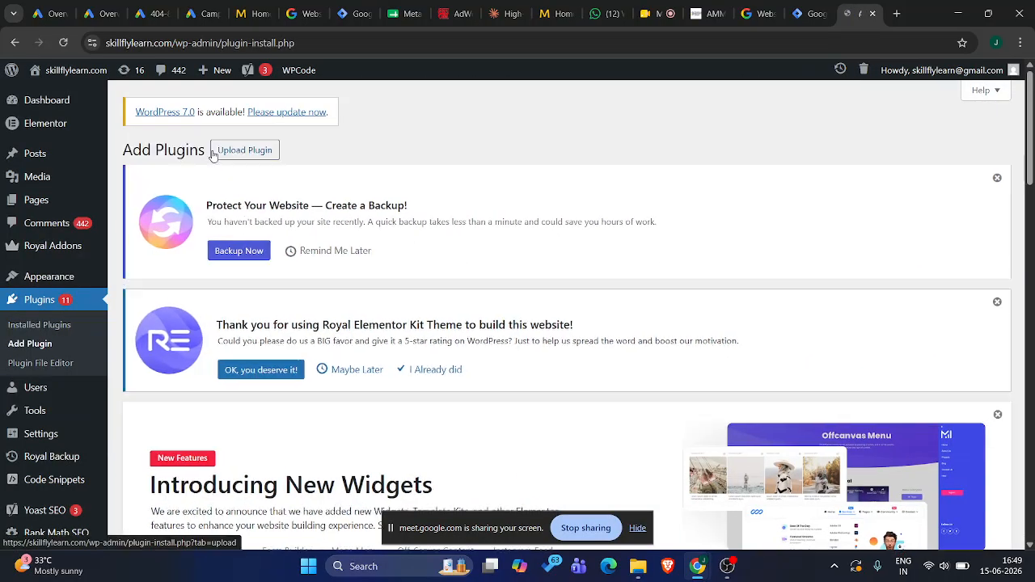
Search the available plugins for "site kit"
scroll(371, 378, "down", 3)
scroll(371, 378, "down", 6)
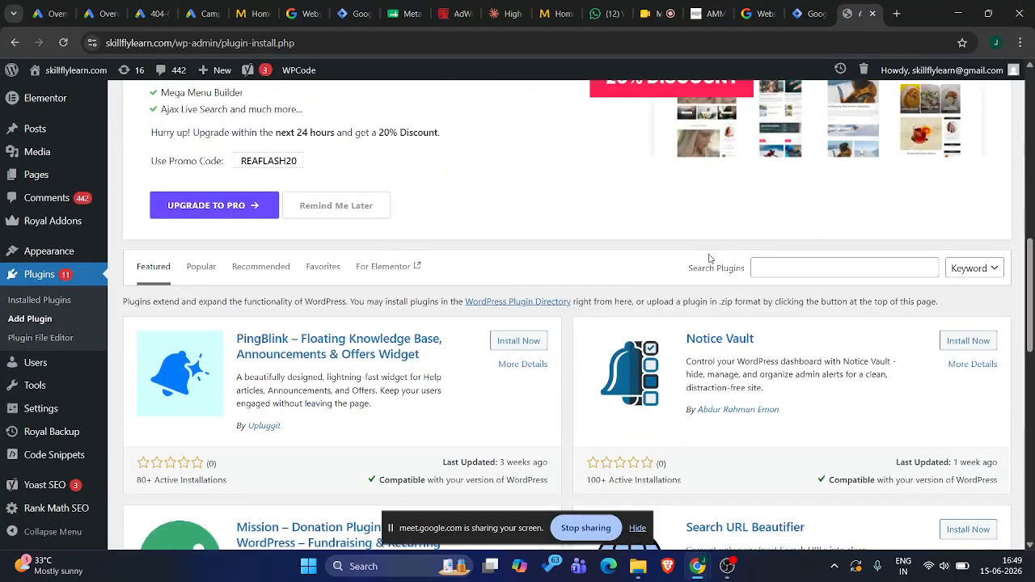
left_click(779, 270)
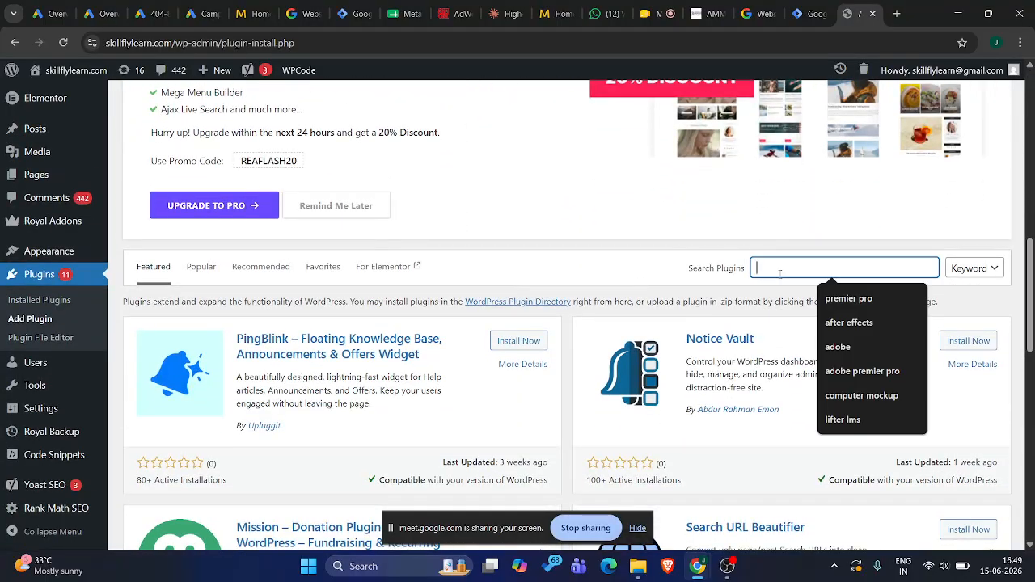
type("site")
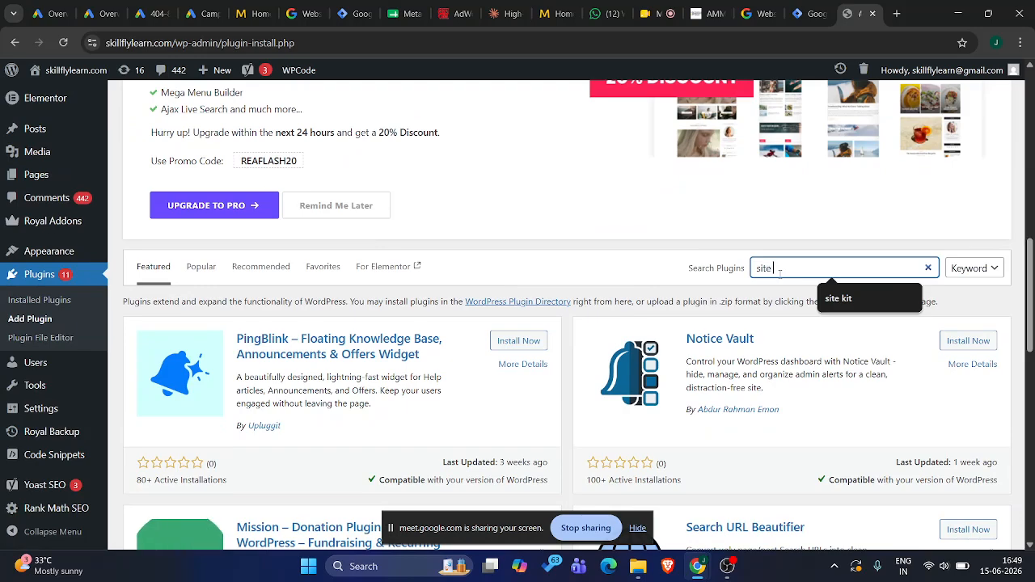
type(" kit")
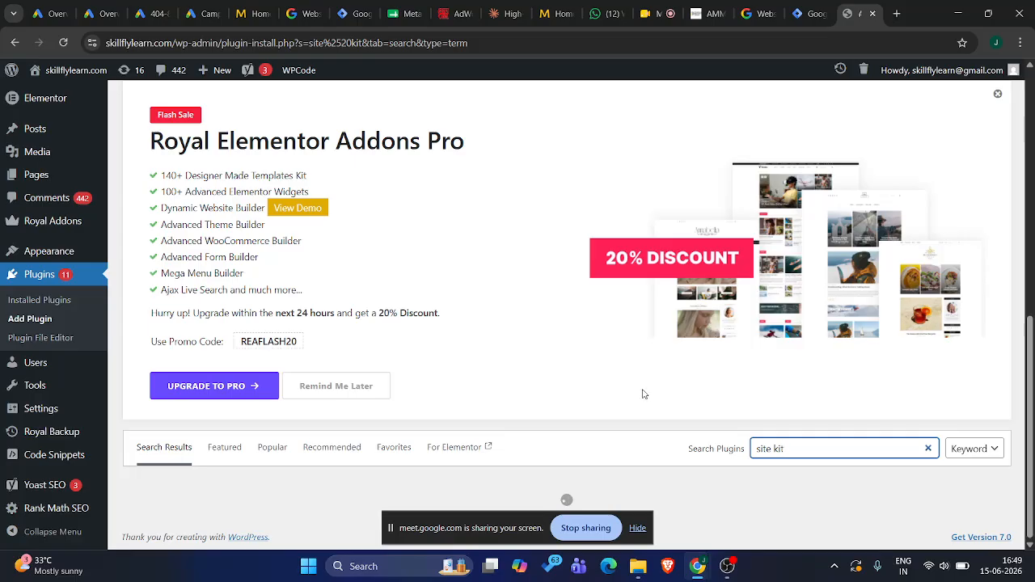
Install and activate the Site Kit by Google plugin, skipping the suggested backup
scroll(642, 393, "down", 3)
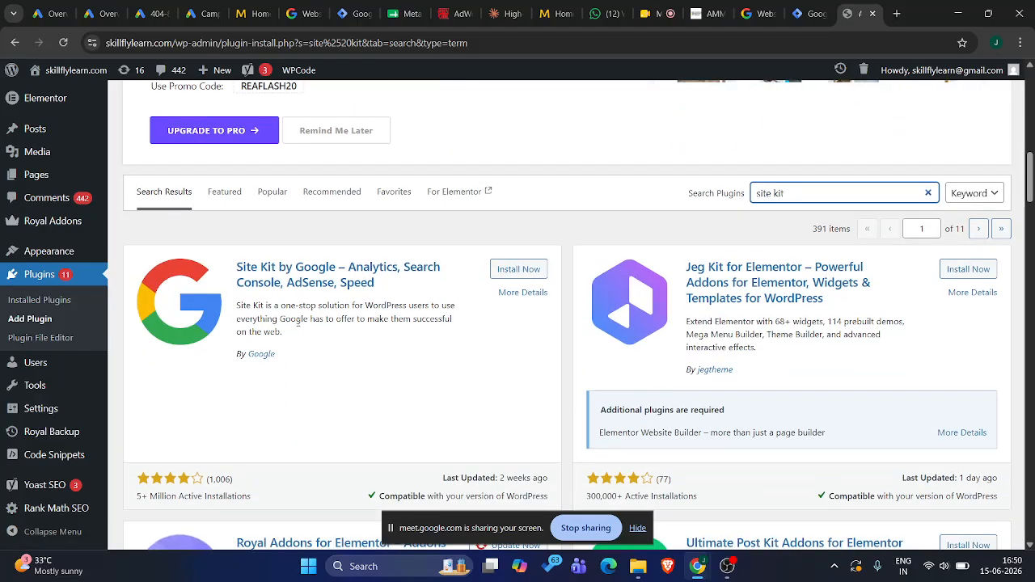
left_click(508, 270)
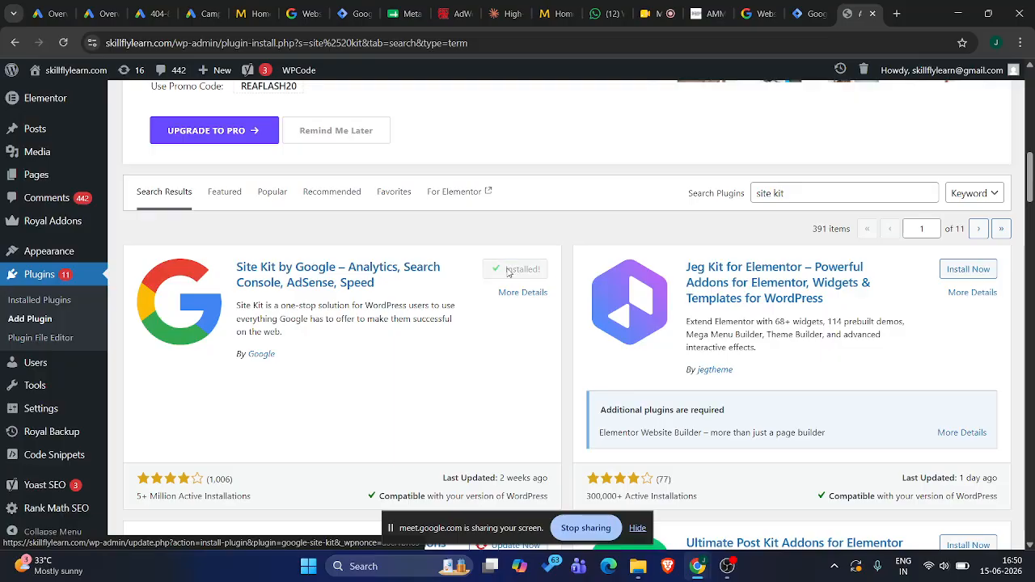
left_click(508, 271)
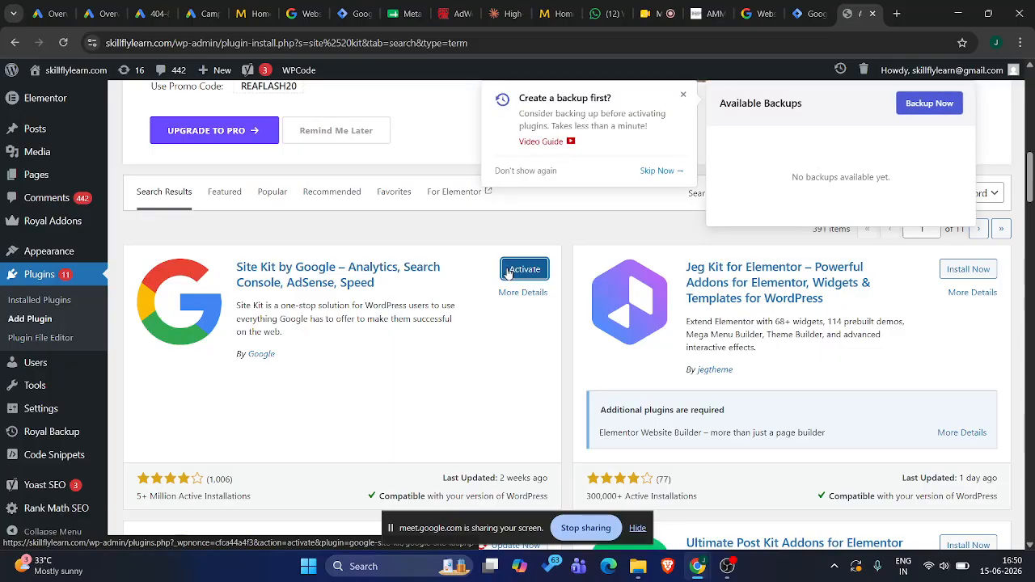
left_click(661, 171)
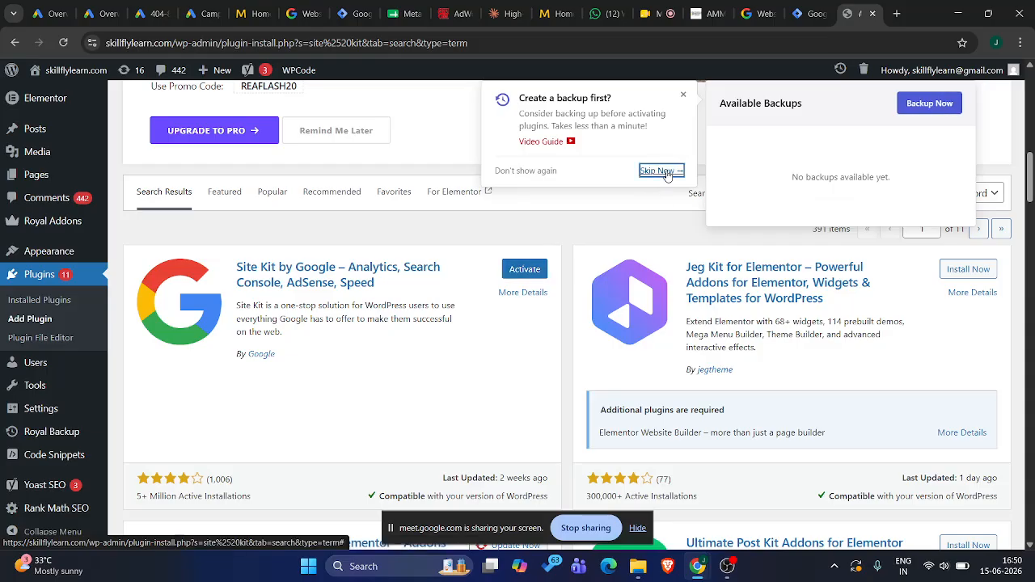
left_click(524, 270)
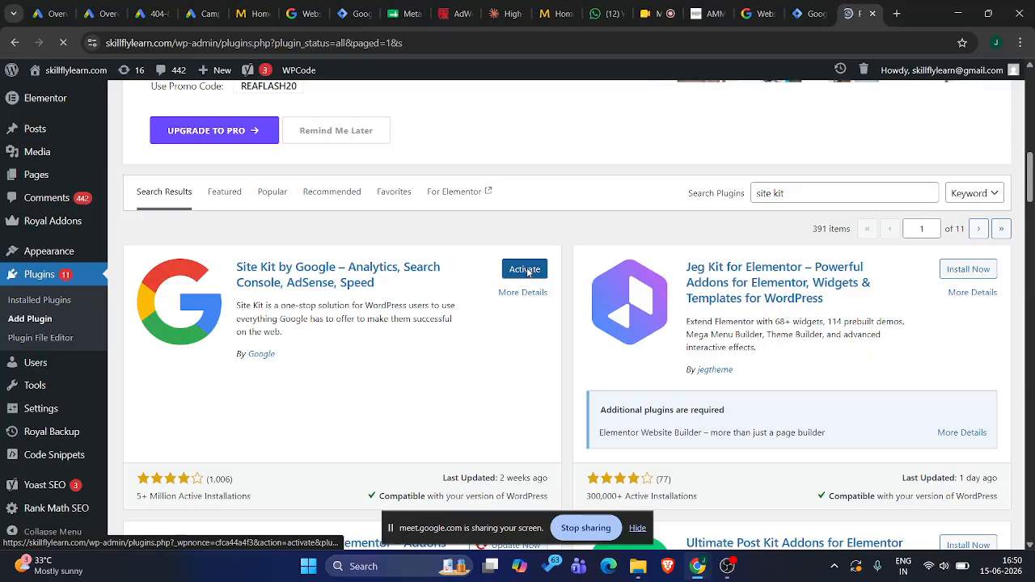
Open the Site Kit setup page of the newly activated plugin
scroll(394, 369, "down", 4)
scroll(394, 369, "down", 9)
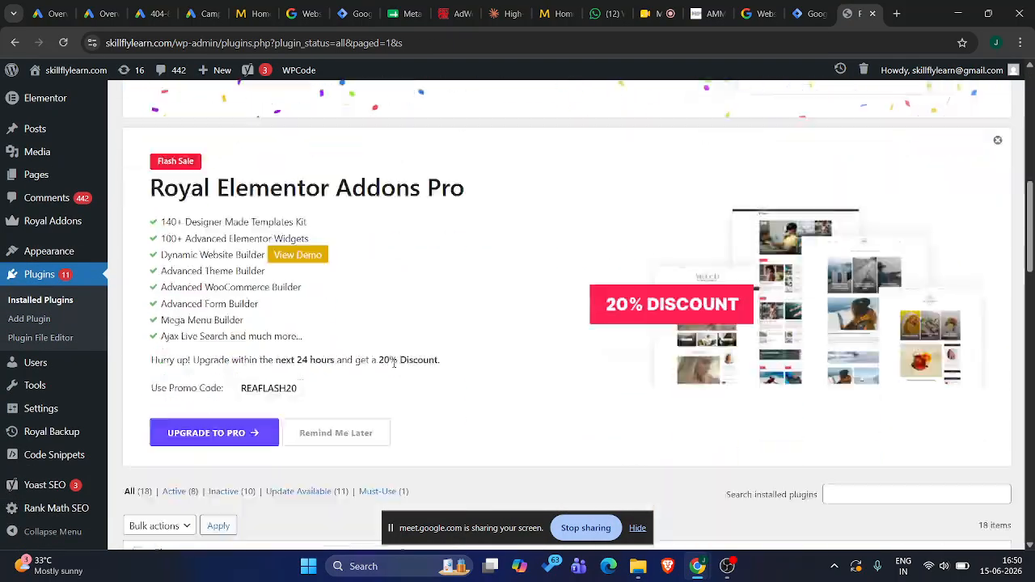
scroll(394, 368, "up", 12)
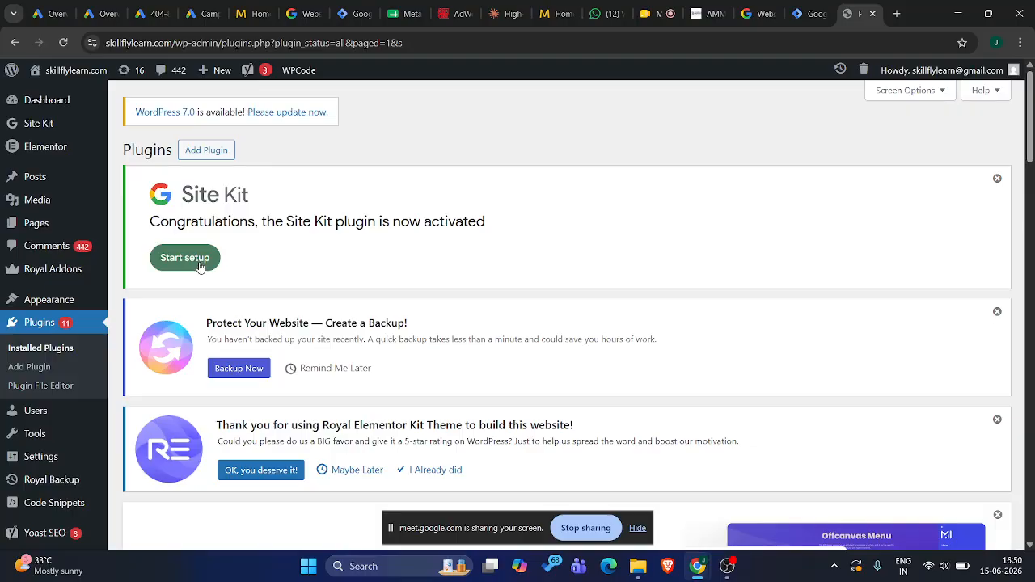
left_click(37, 126)
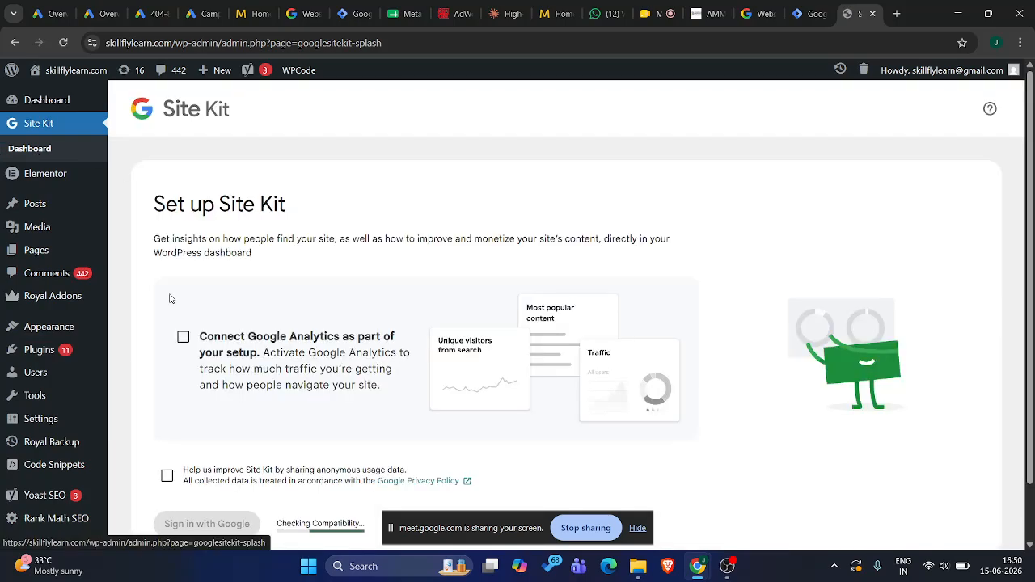
scroll(221, 370, "down", 1)
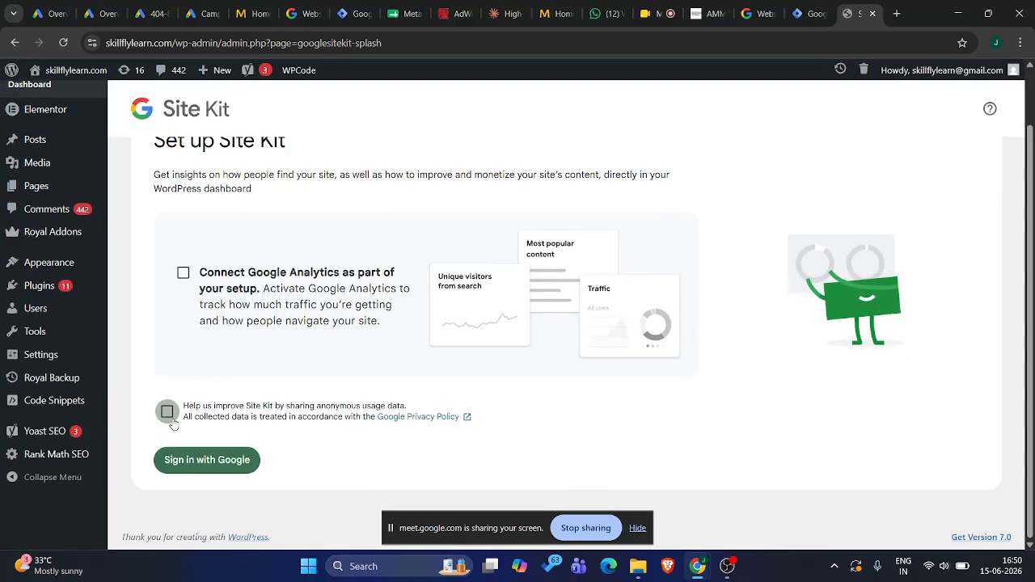
Try to sign in to Site Kit with the listed Google account, leaving both Search Console and site management permissions unselected
left_click(203, 462)
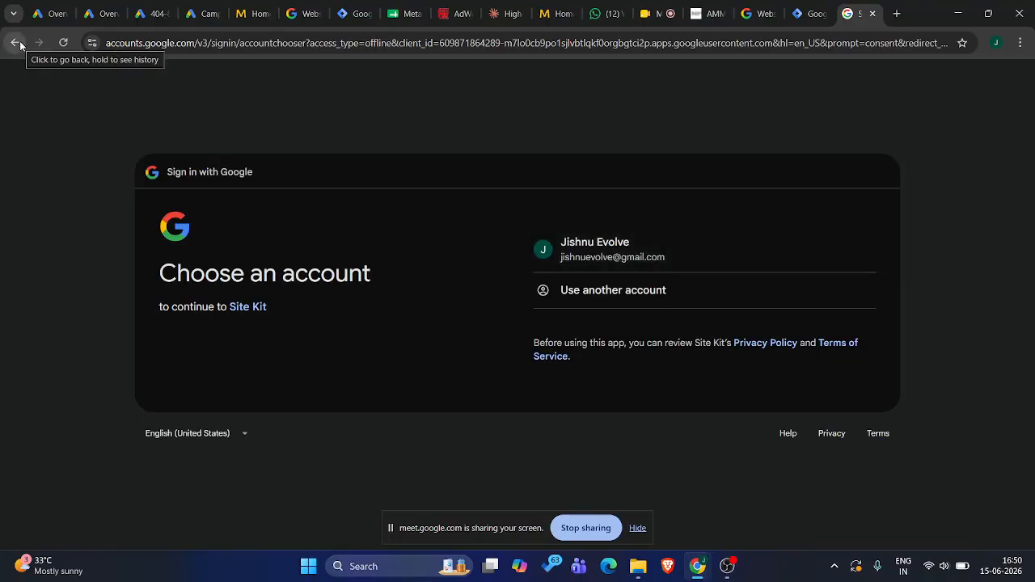
left_click(588, 241)
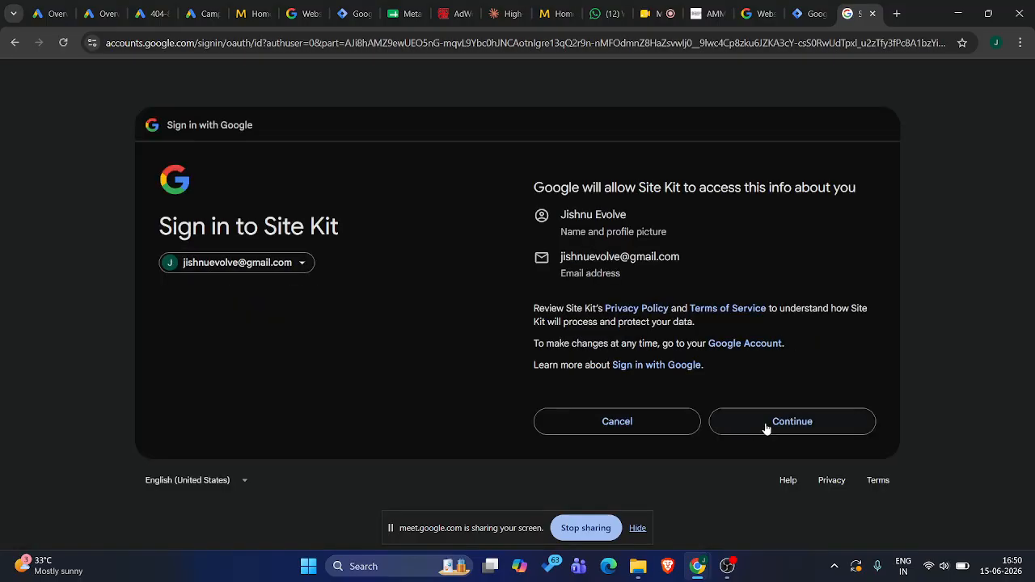
left_click(766, 427)
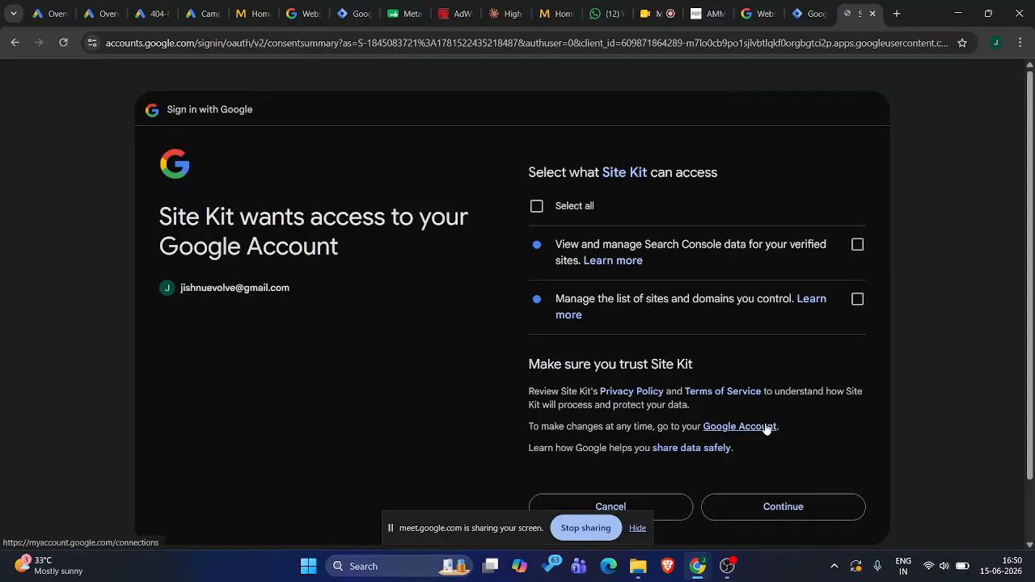
scroll(641, 447, "down", 2)
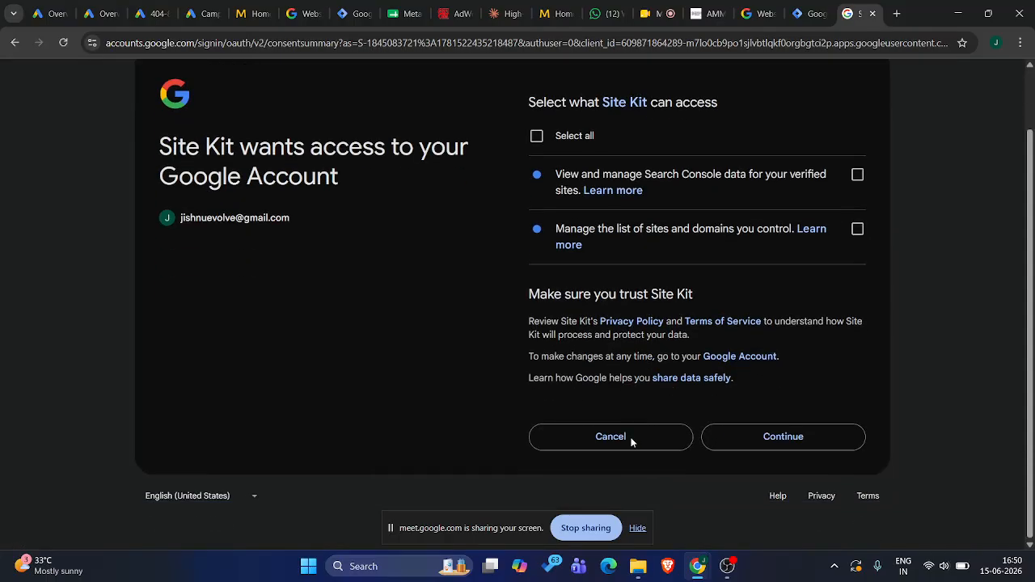
left_click(765, 442)
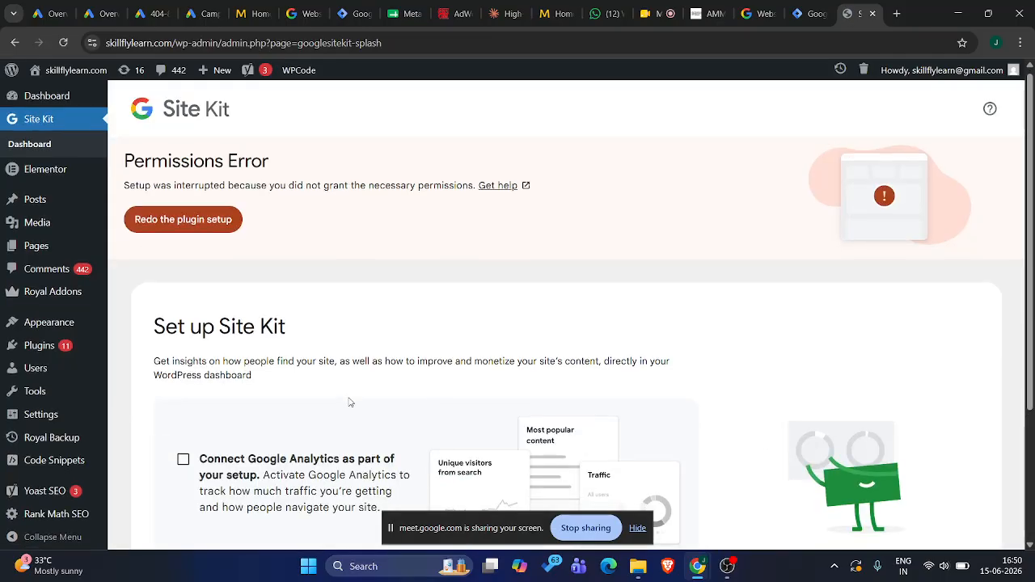
Examine the Site Kit setup page after the permissions error and reload the Site Kit dashboard
scroll(349, 402, "down", 3)
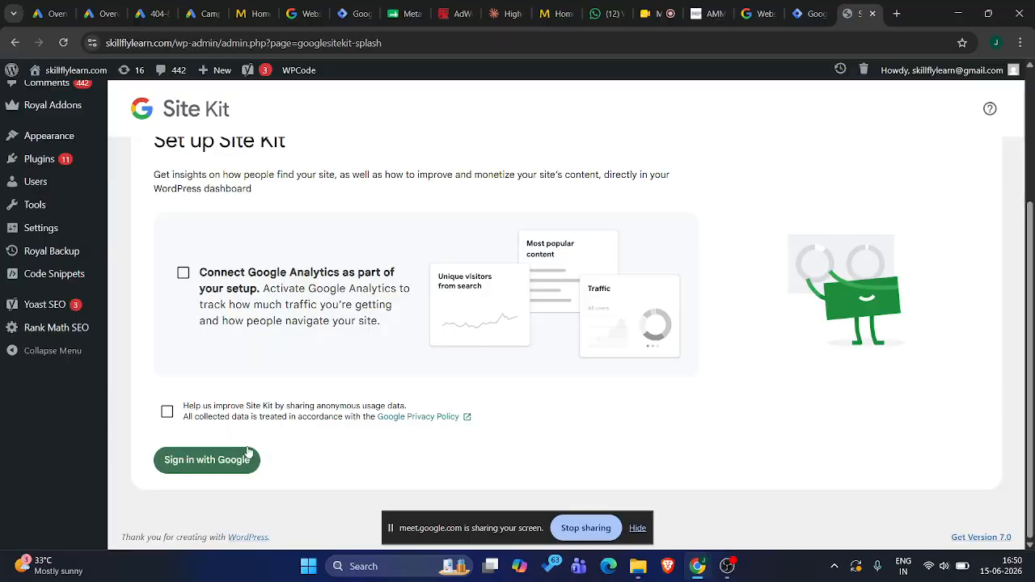
scroll(238, 370, "up", 3)
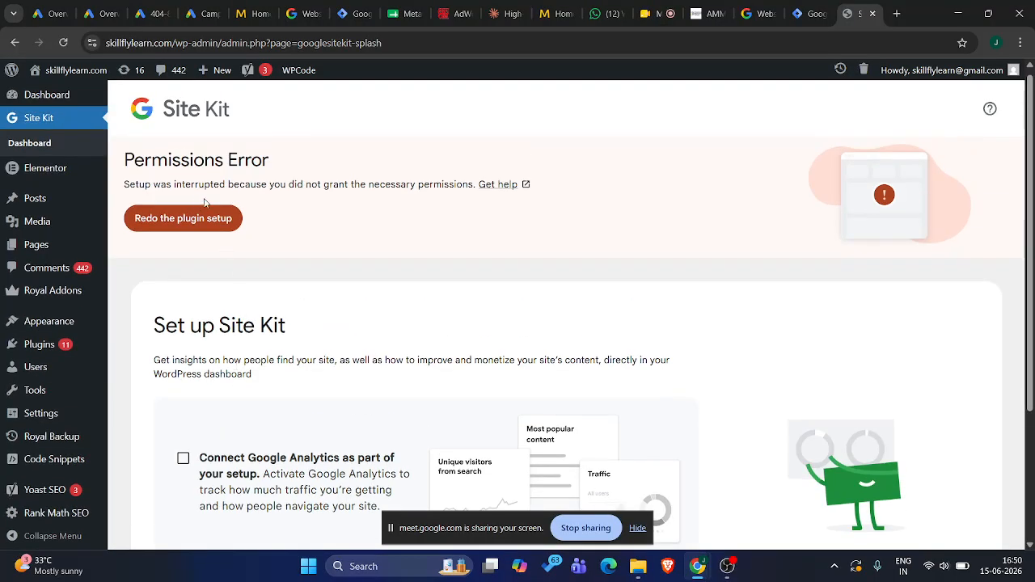
scroll(273, 396, "down", 3)
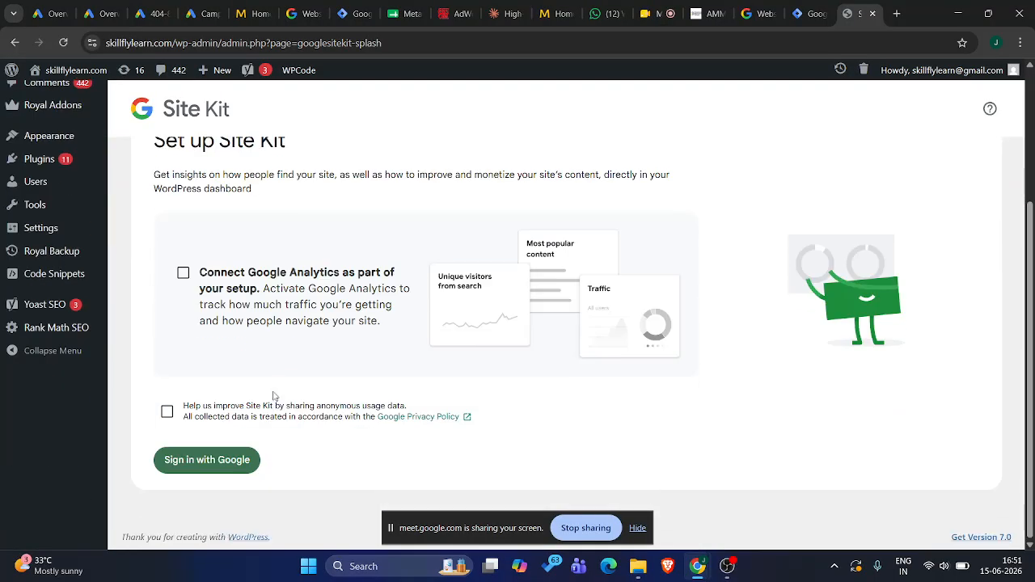
scroll(274, 396, "up", 3)
scroll(273, 396, "down", 3)
scroll(273, 396, "up", 3)
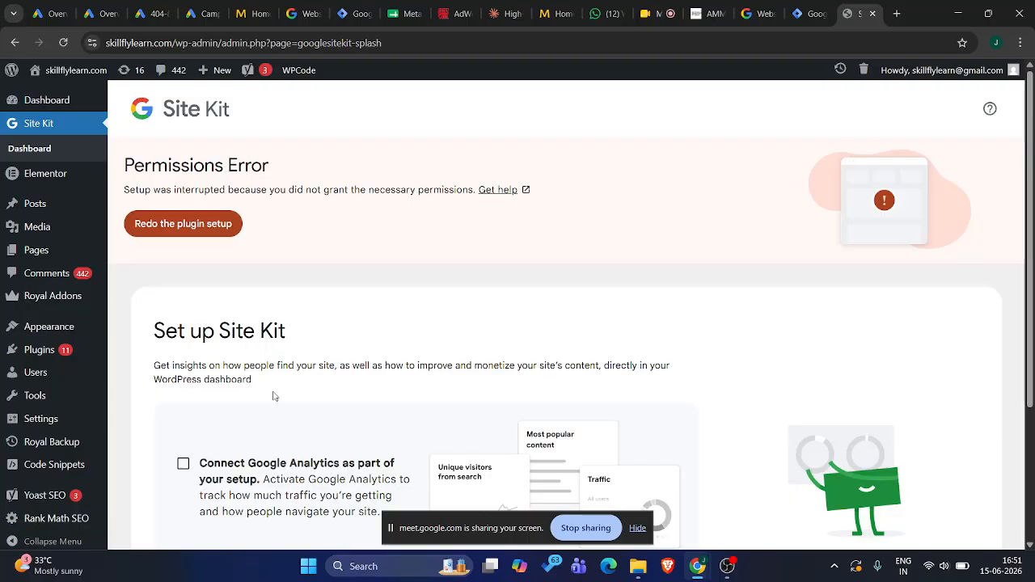
left_click(53, 123)
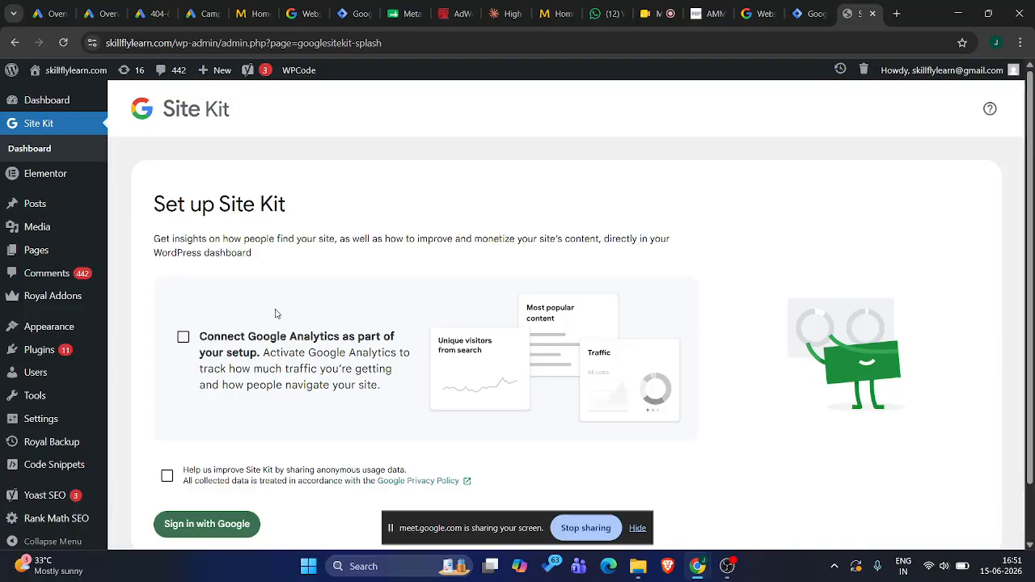
Close the Site Kit page and dismiss the Google Tag Manager installation instructions for the skillflylearn.com container
left_click(875, 17)
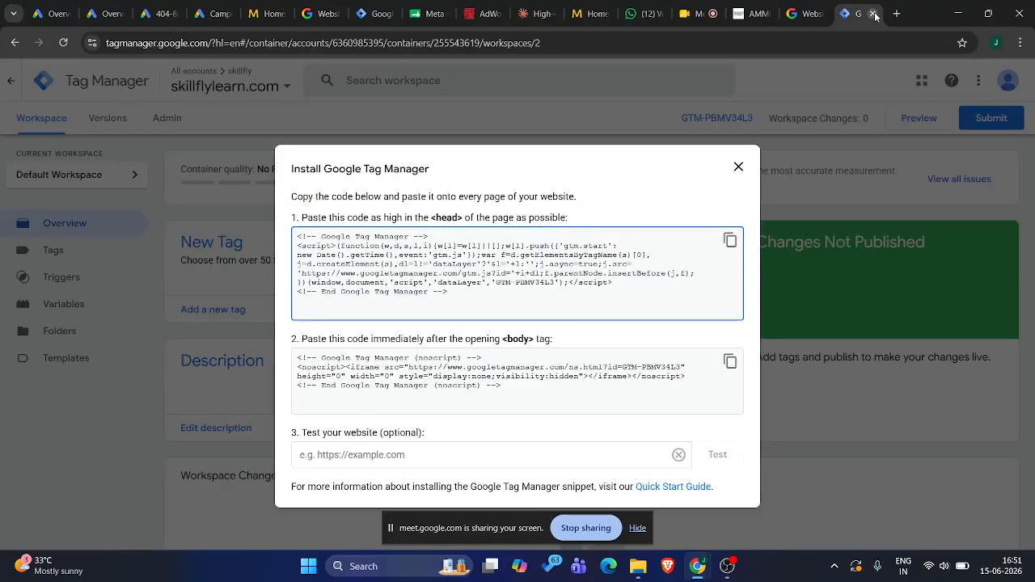
left_click(737, 167)
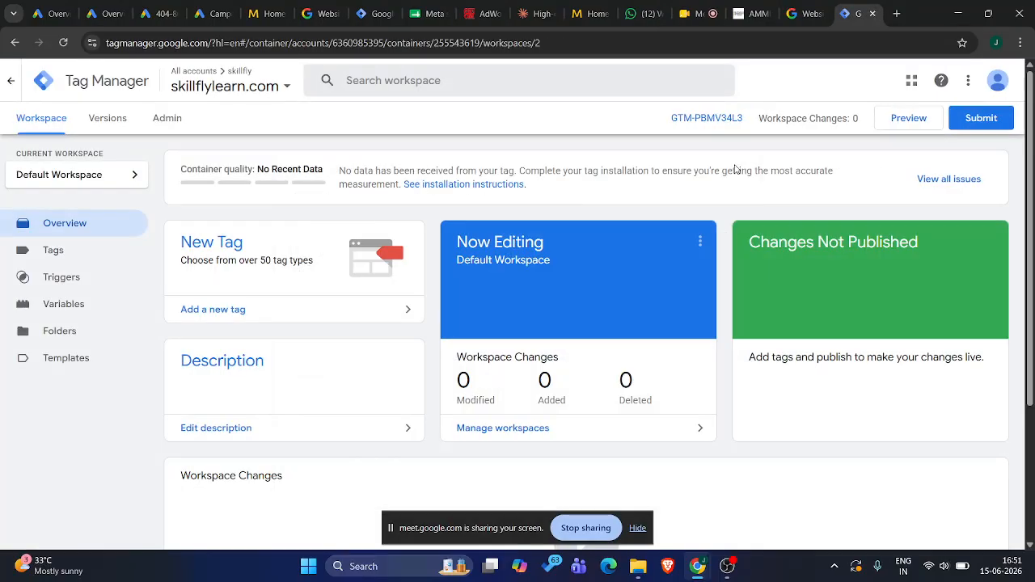
Open demo.skillflylearn.com in a new browser tab and go to its WordPress dashboard through /wp-admin/
left_click(896, 14)
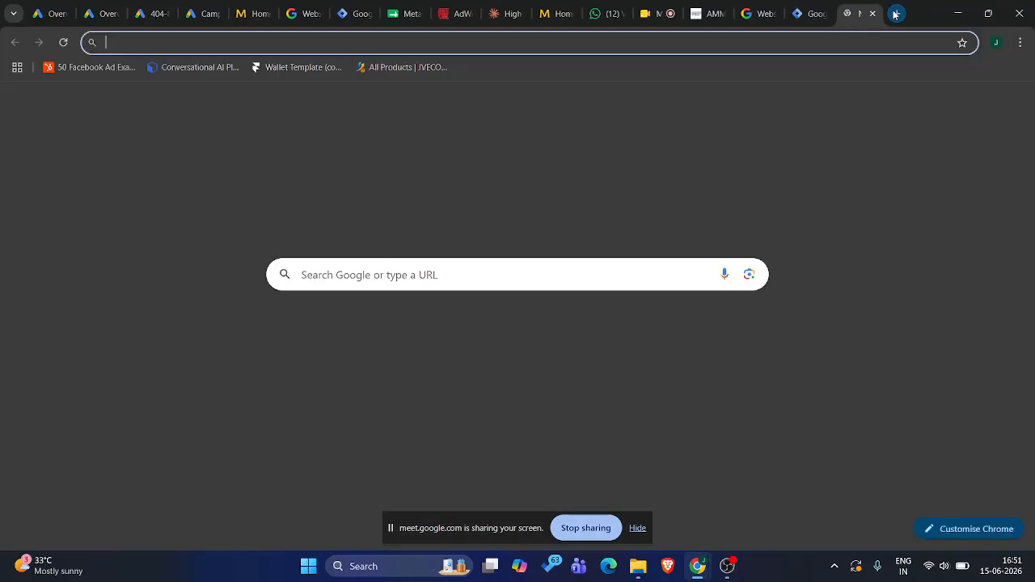
type("demo")
key("Return")
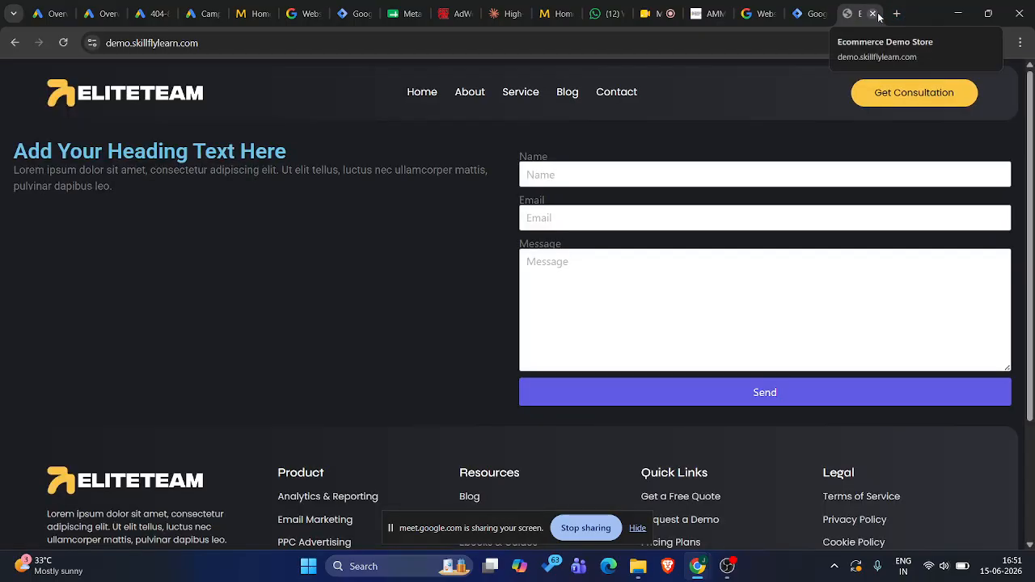
left_click(354, 40)
left_click(360, 37)
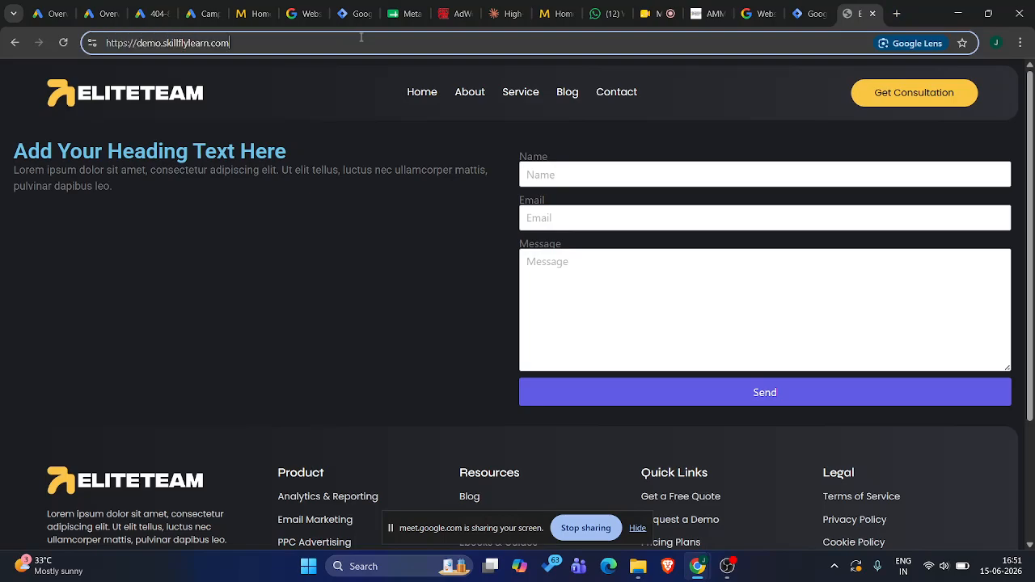
type("/wp-admin/")
key("Return")
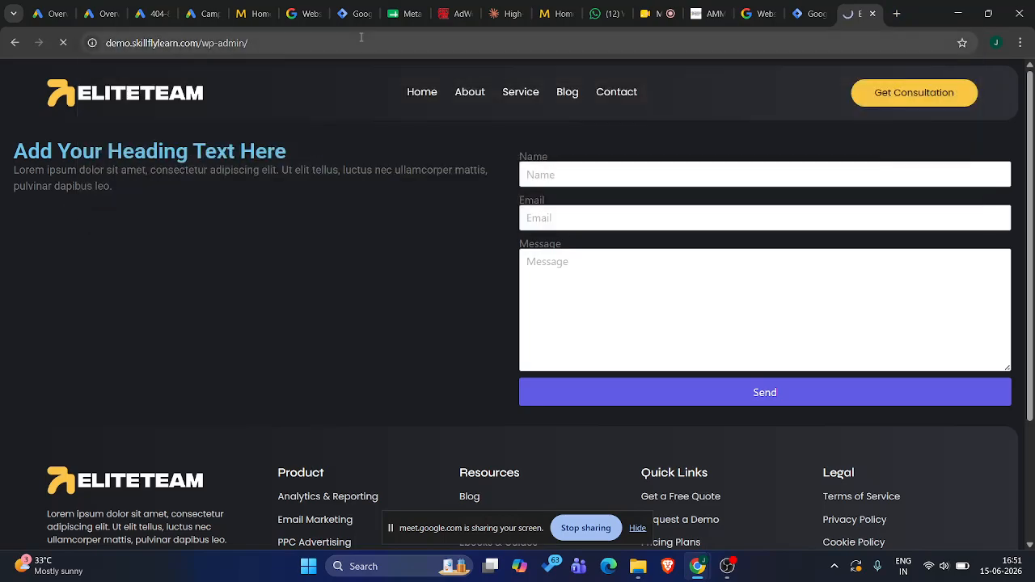
left_click(591, 327)
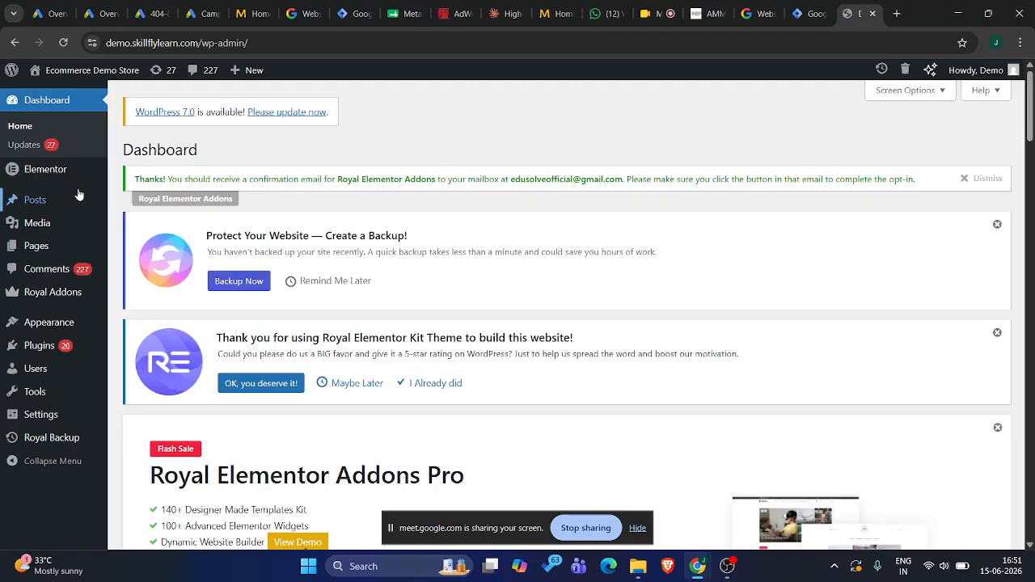
Search the plugins available to add on the demo site for "site kit"
left_click(54, 339)
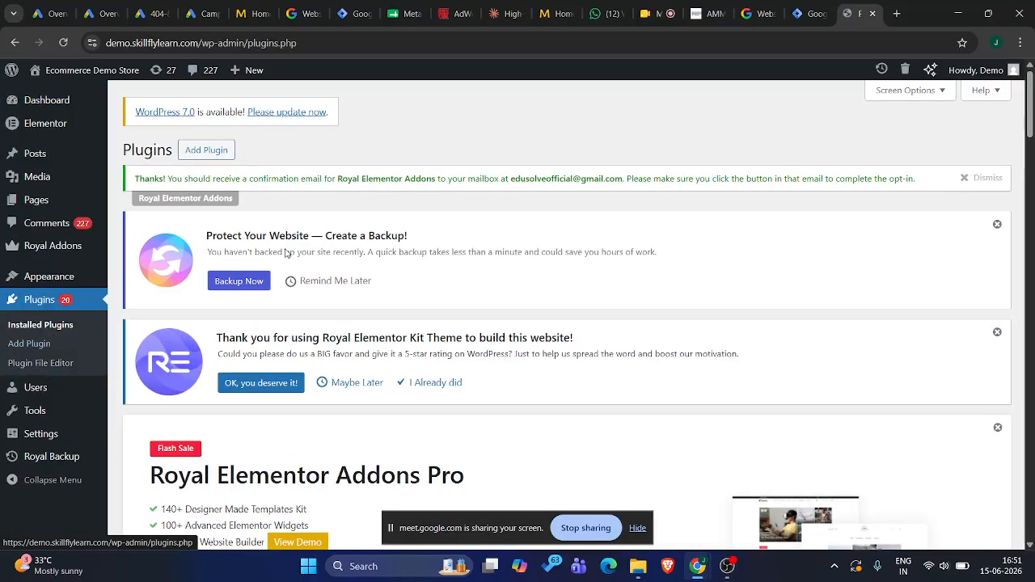
scroll(274, 286, "down", 10)
scroll(275, 286, "up", 10)
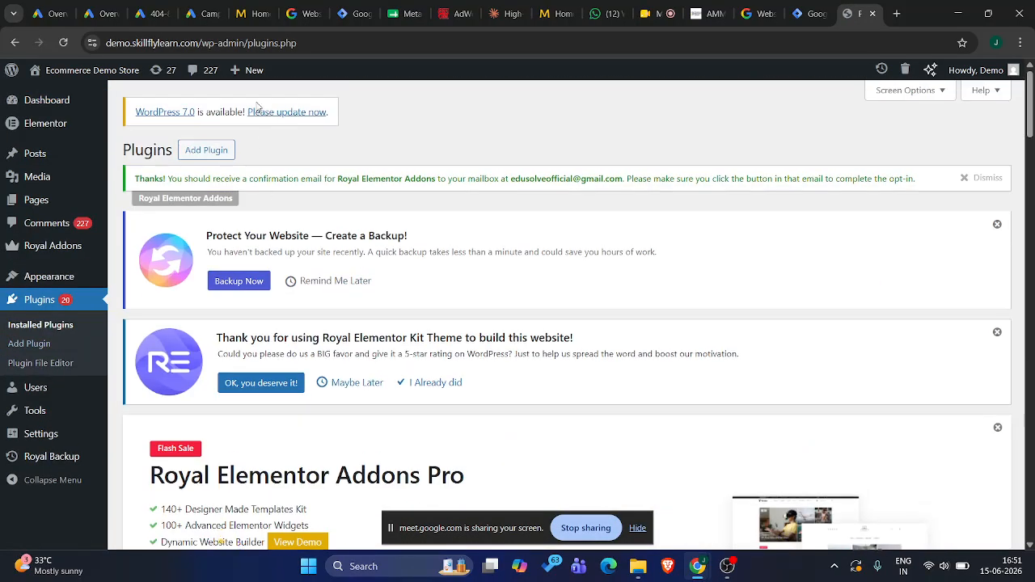
left_click(207, 150)
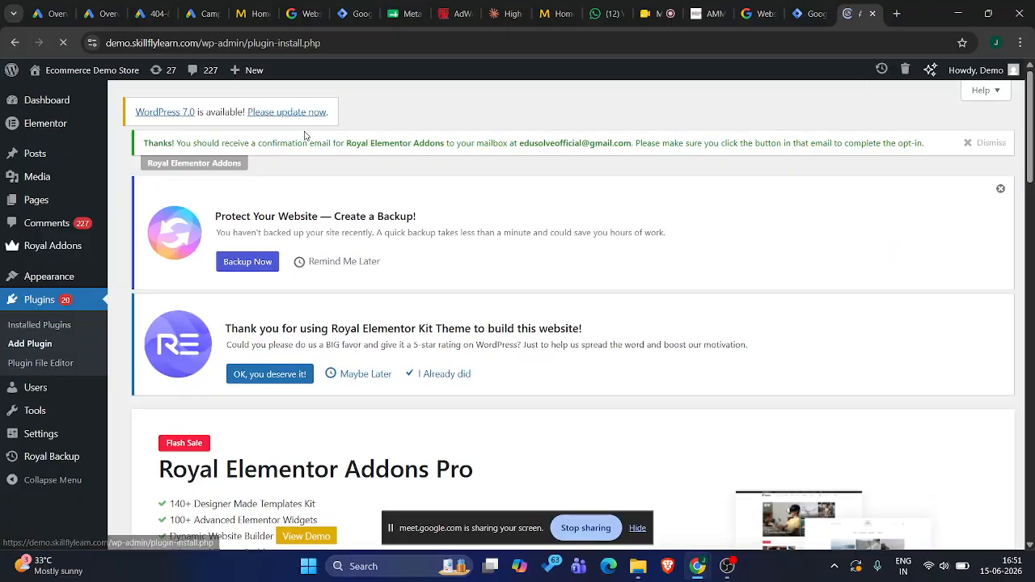
scroll(510, 294, "down", 3)
scroll(510, 295, "down", 6)
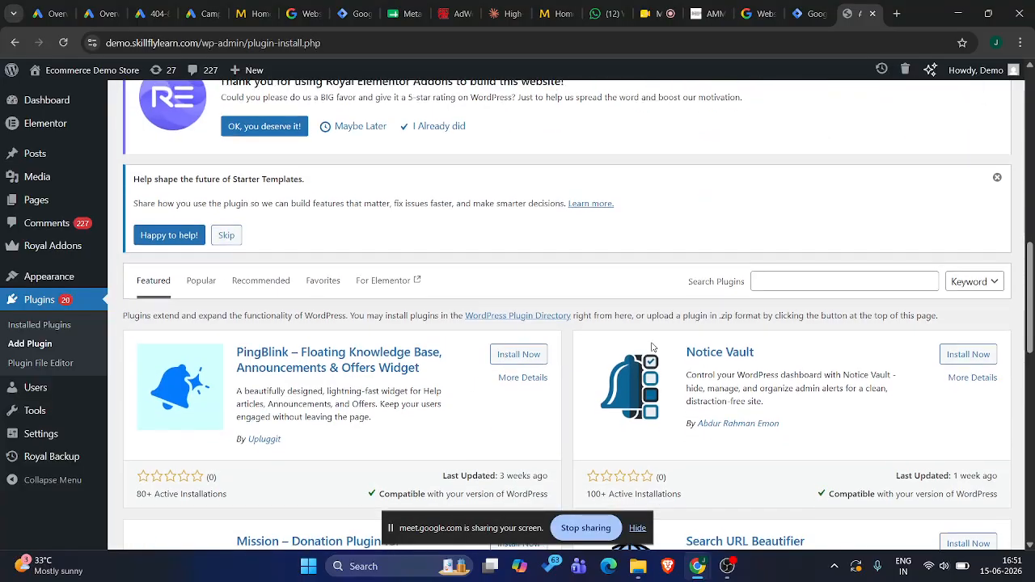
left_click(798, 277)
type("site kit")
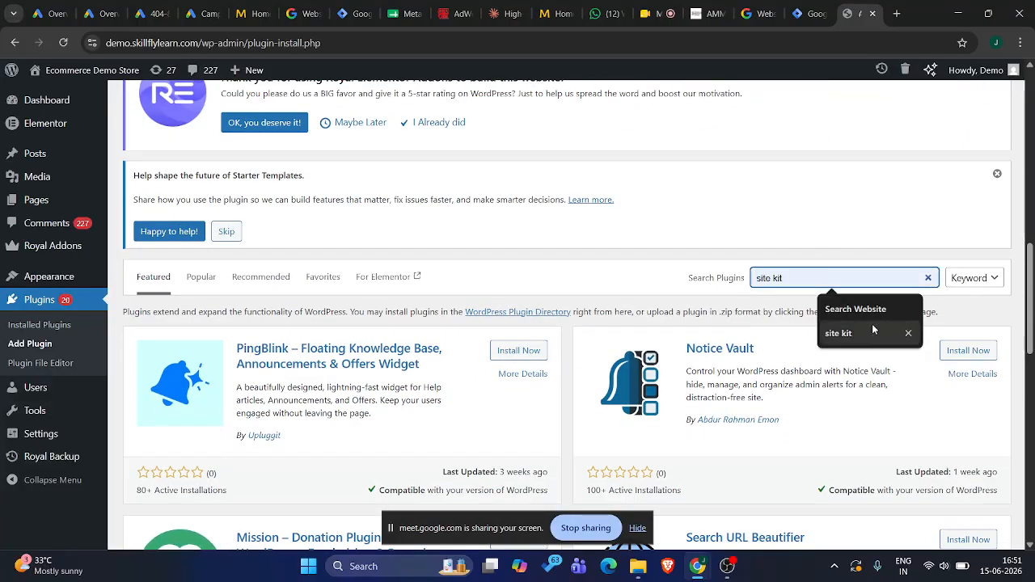
left_click(871, 326)
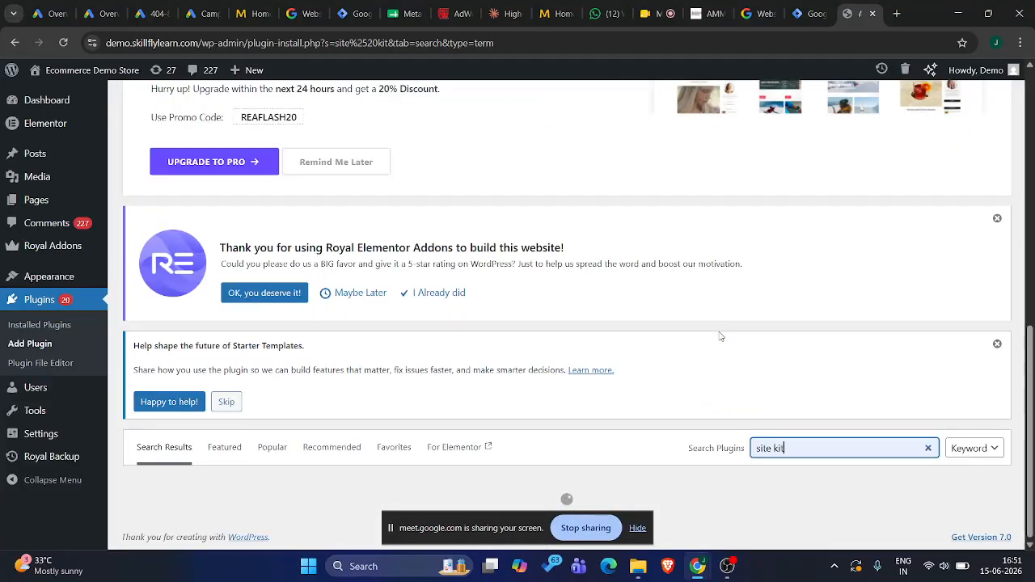
Install and activate Site Kit by Google on the demo site, skipping the suggested backup
scroll(721, 336, "down", 4)
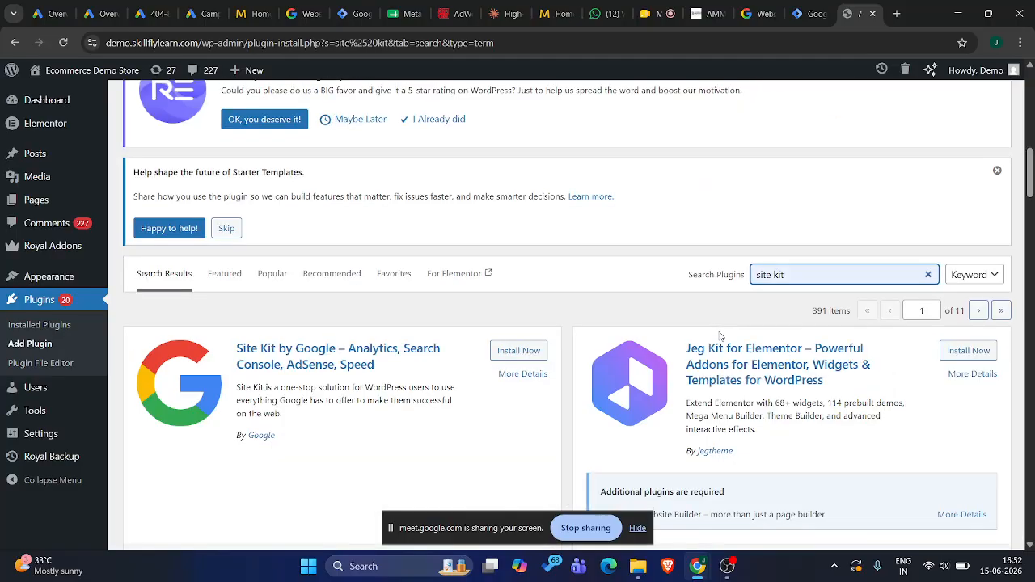
left_click(516, 221)
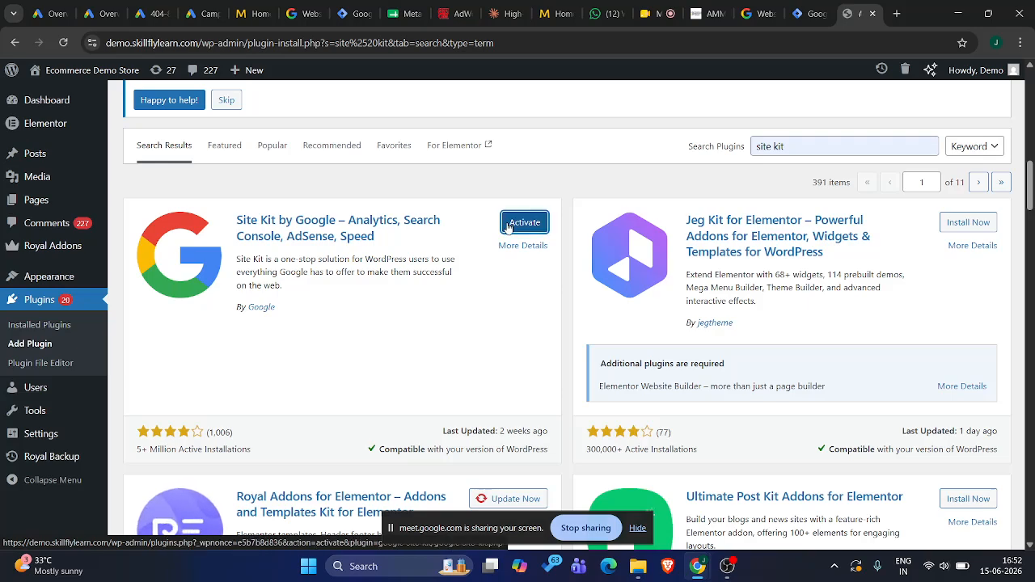
left_click(510, 223)
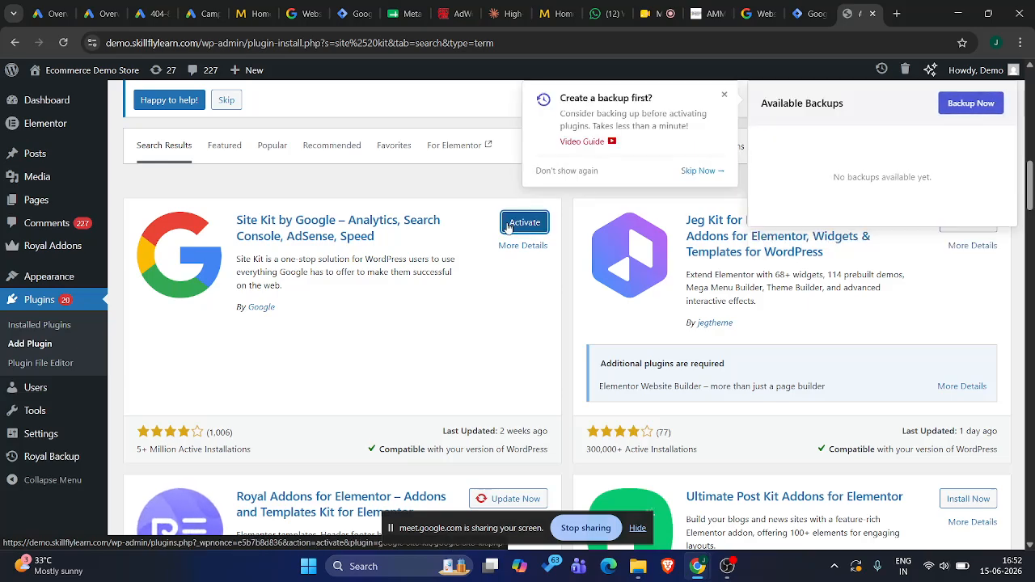
left_click(701, 170)
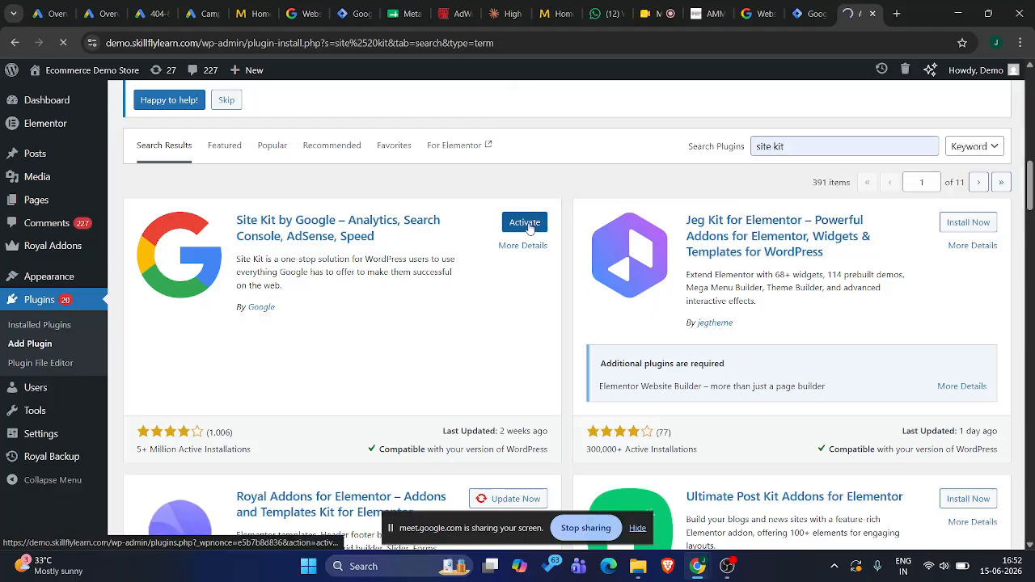
Start the demo site's Site Kit setup and try to sign in with the listed Google account, leaving both access permissions unselected
scroll(529, 228, "down", 10)
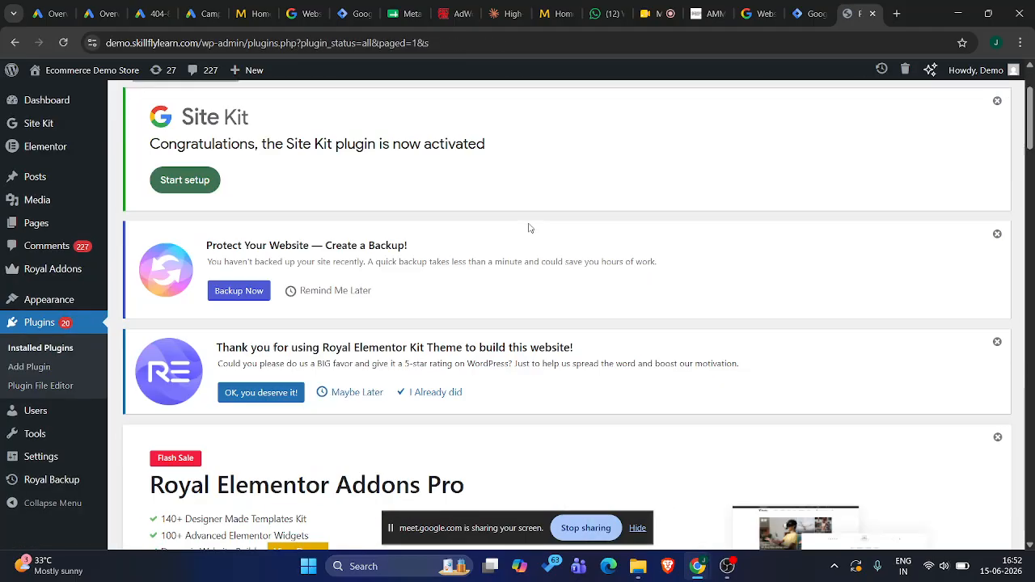
scroll(529, 227, "up", 10)
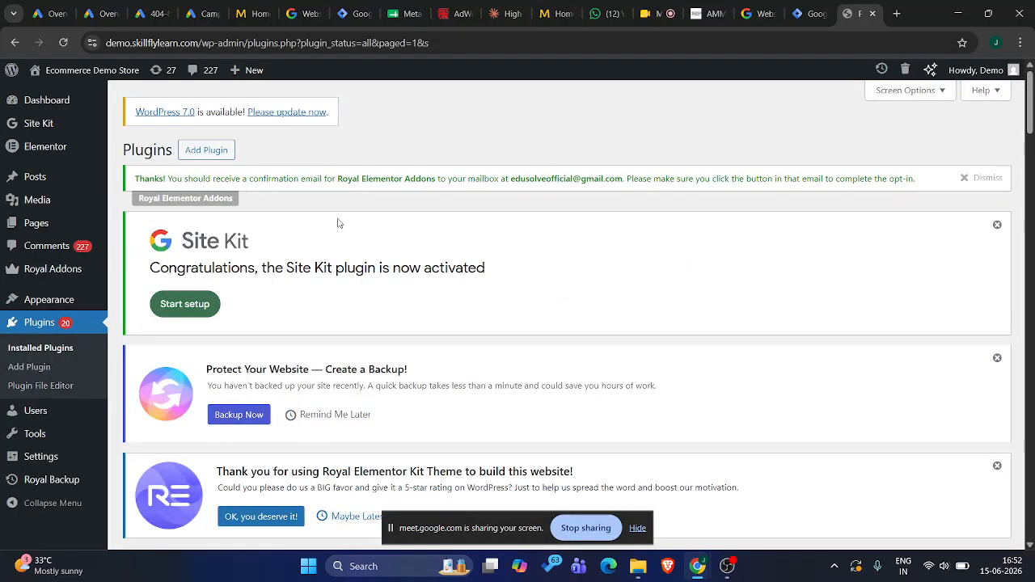
left_click(181, 306)
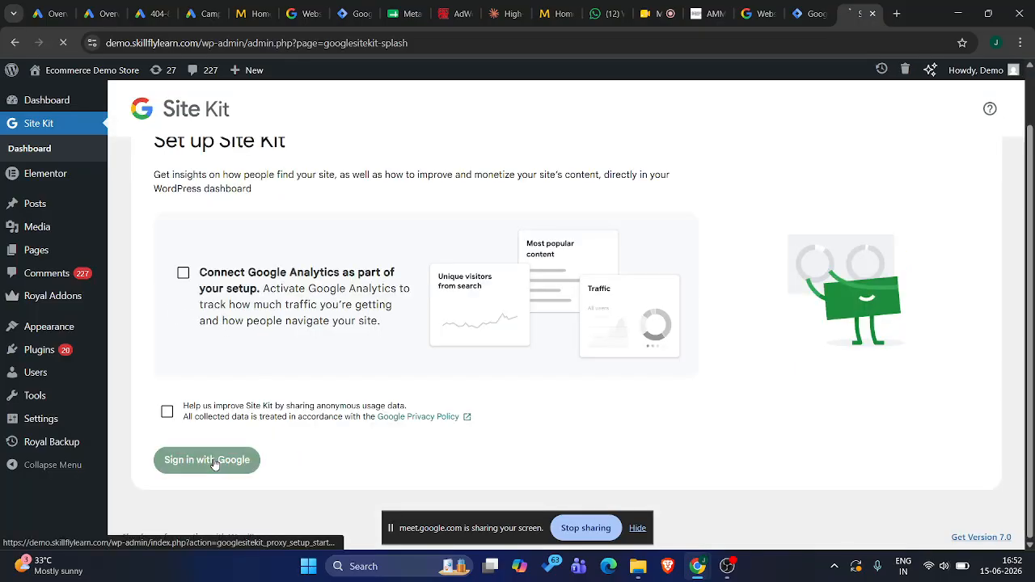
left_click(214, 460)
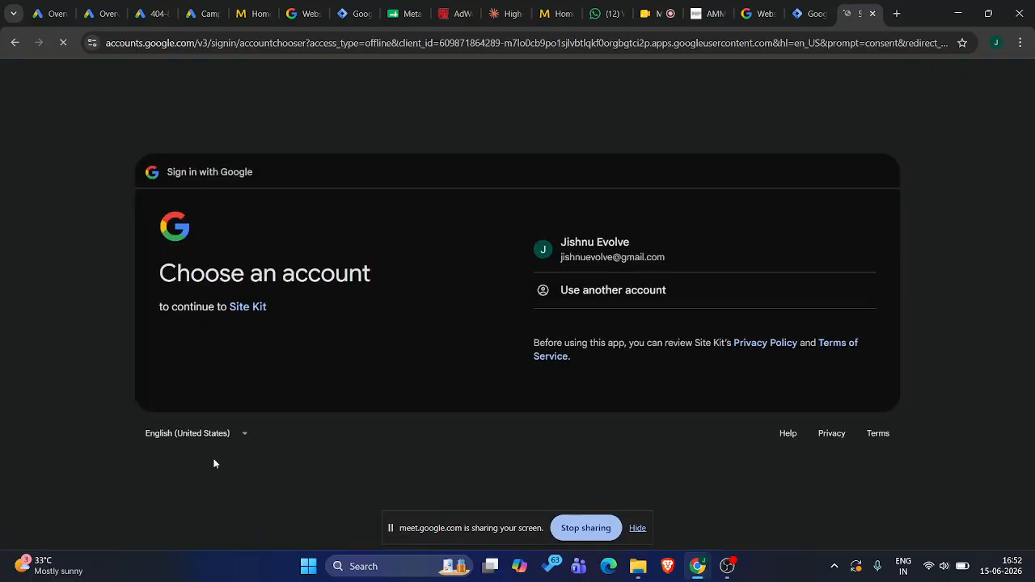
left_click(668, 256)
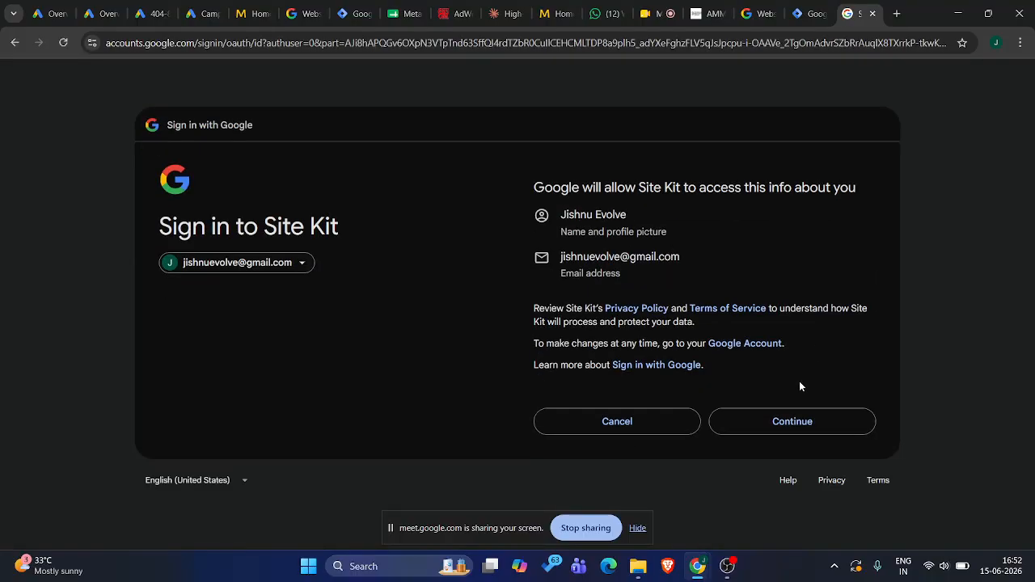
left_click(776, 426)
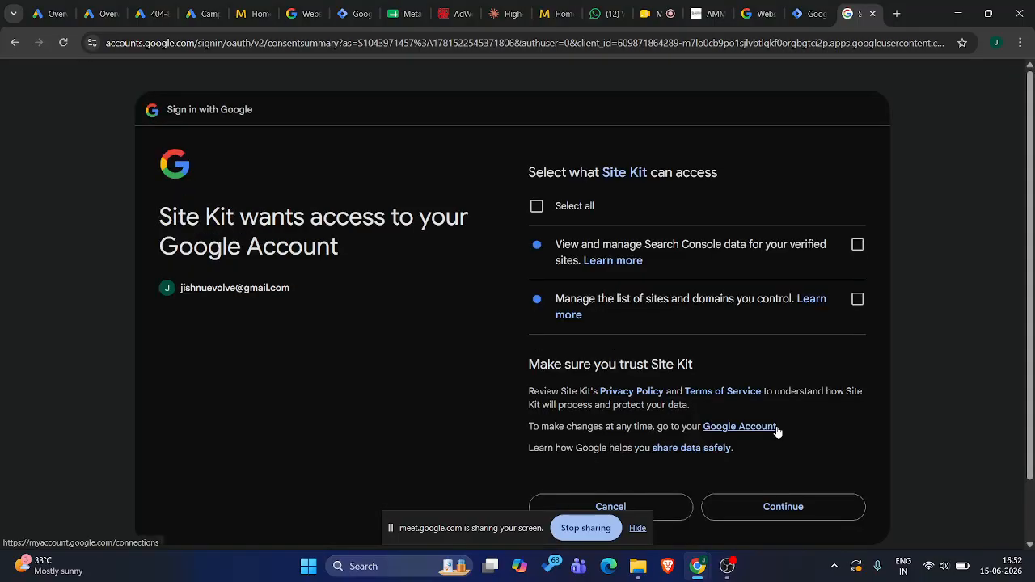
left_click(749, 514)
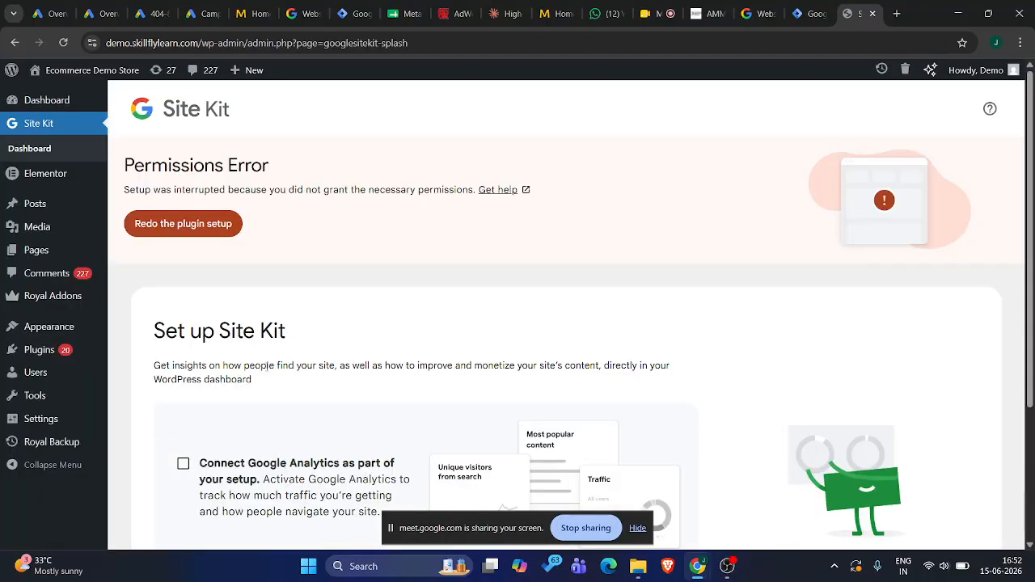
Try the Google sign-in again with anonymous usage data sharing selected, and close the demo site's Site Kit page
scroll(201, 369, "down", 2)
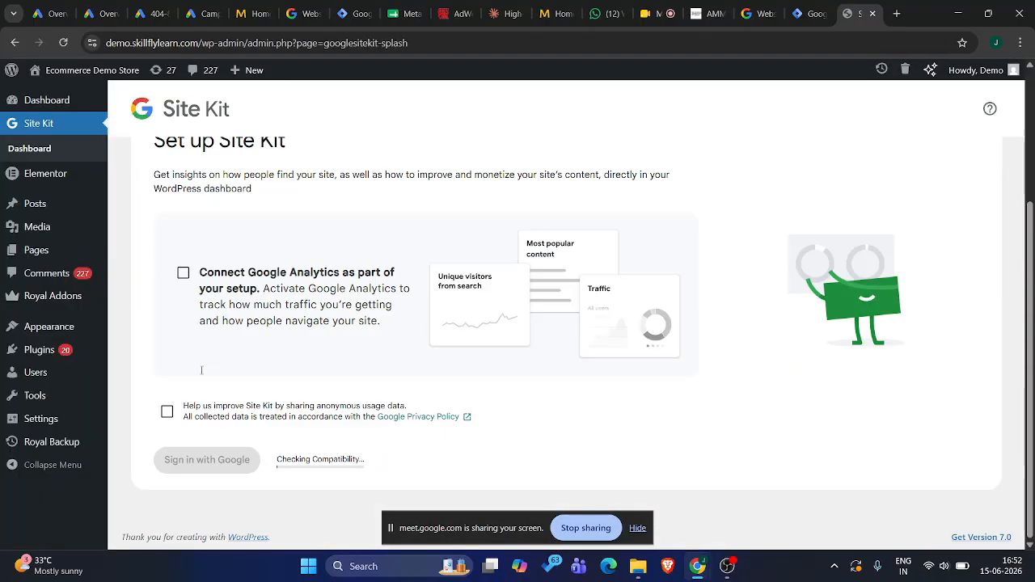
left_click(165, 413)
left_click(196, 469)
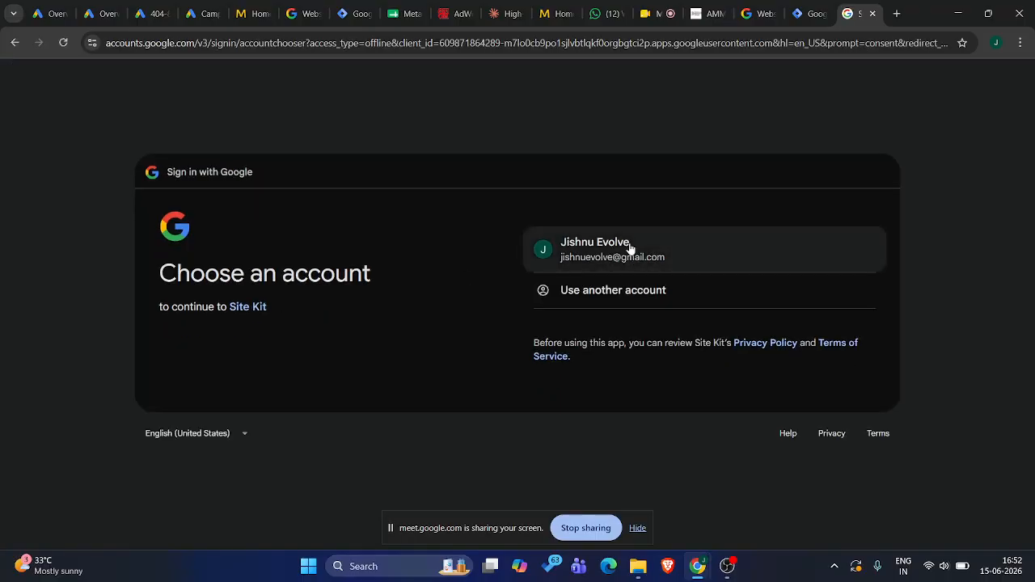
left_click(630, 247)
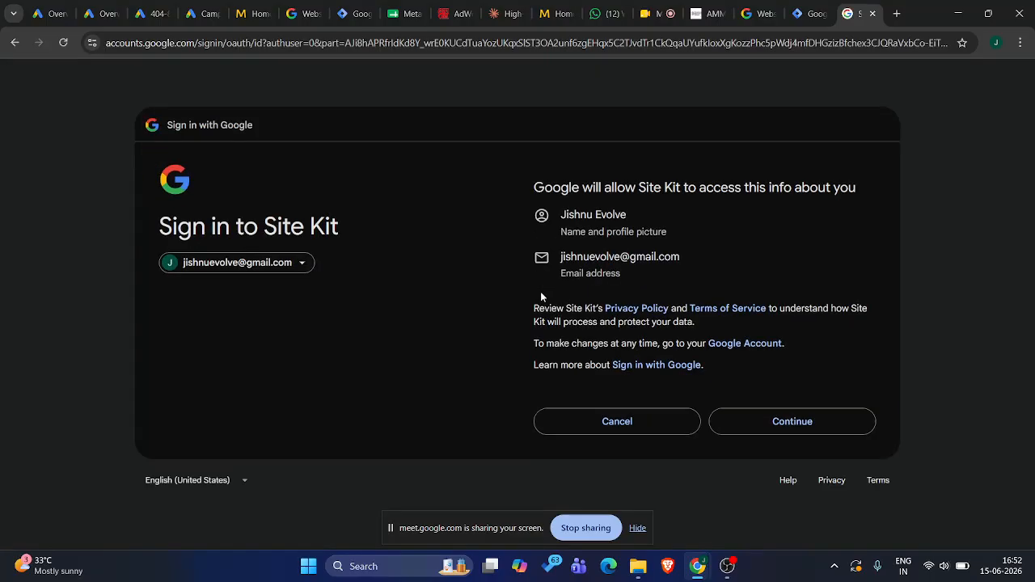
left_click(764, 430)
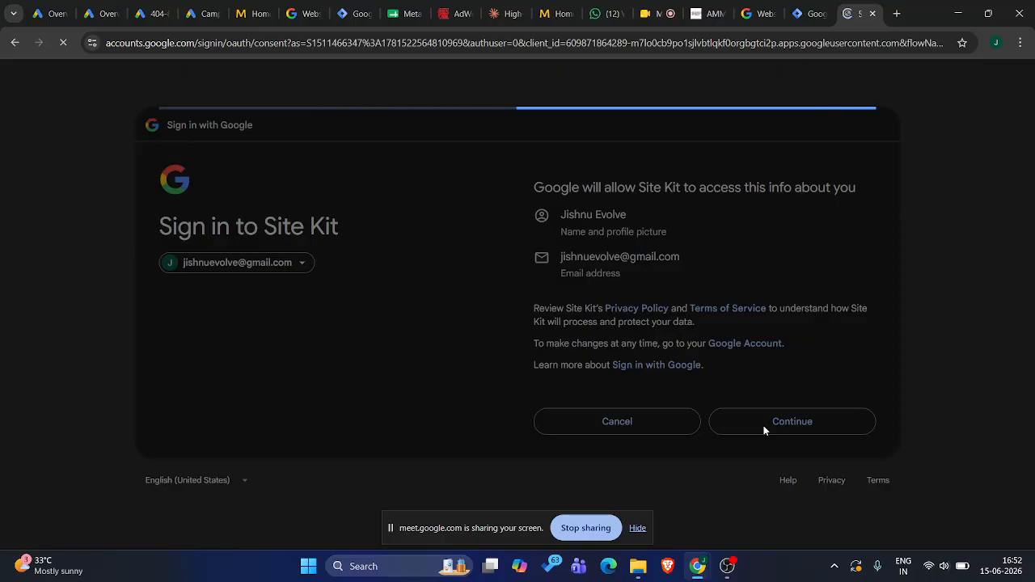
left_click(769, 506)
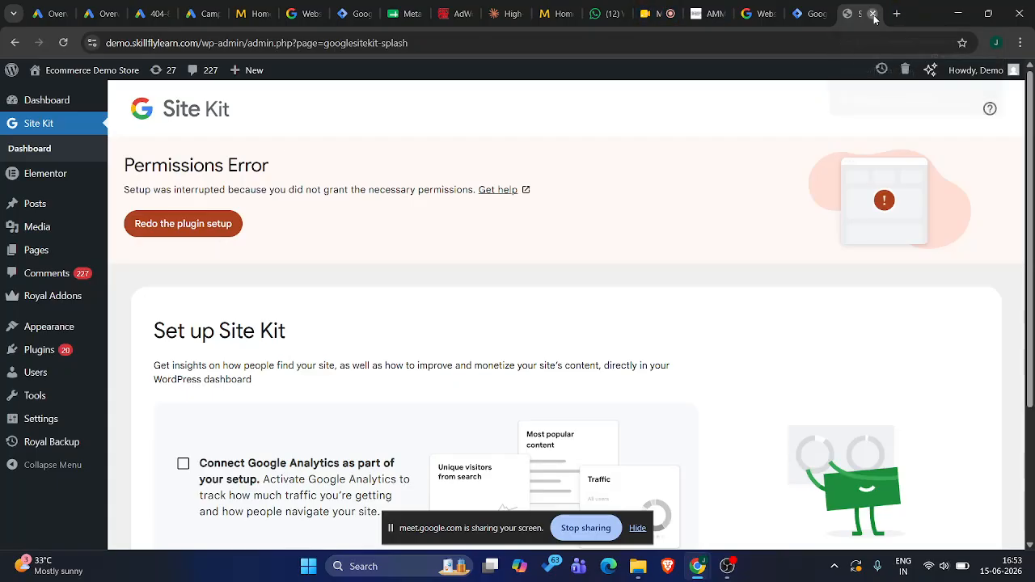
left_click(874, 14)
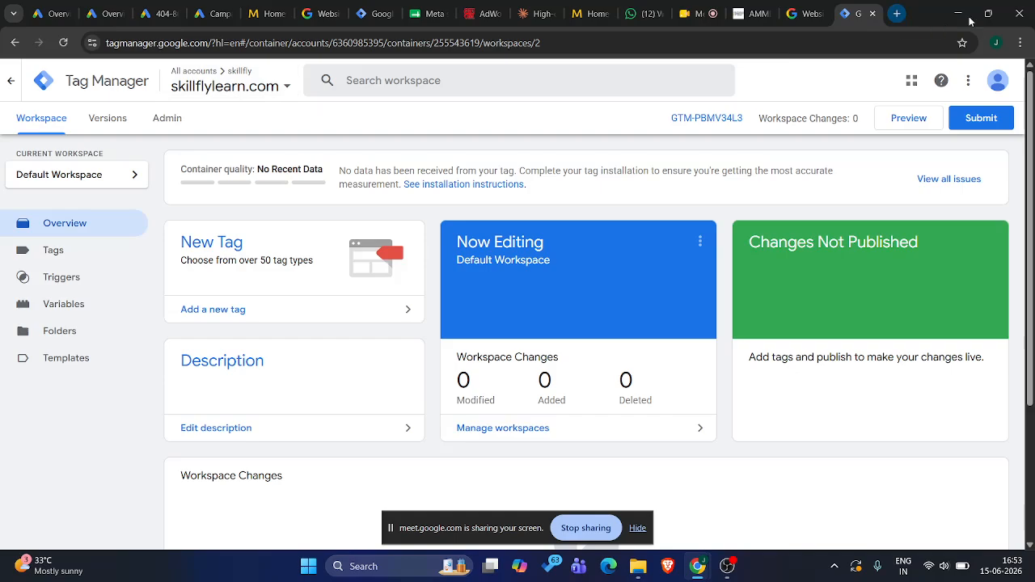
Switch to the Chrome profile "skill (skilfly)" and open skillflylearn.com there
left_click(993, 43)
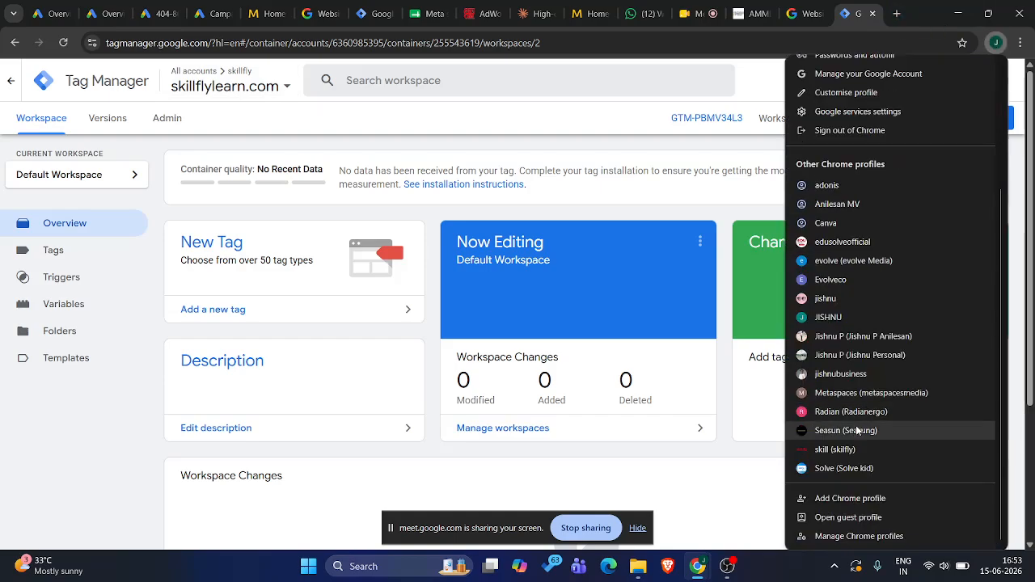
left_click(841, 449)
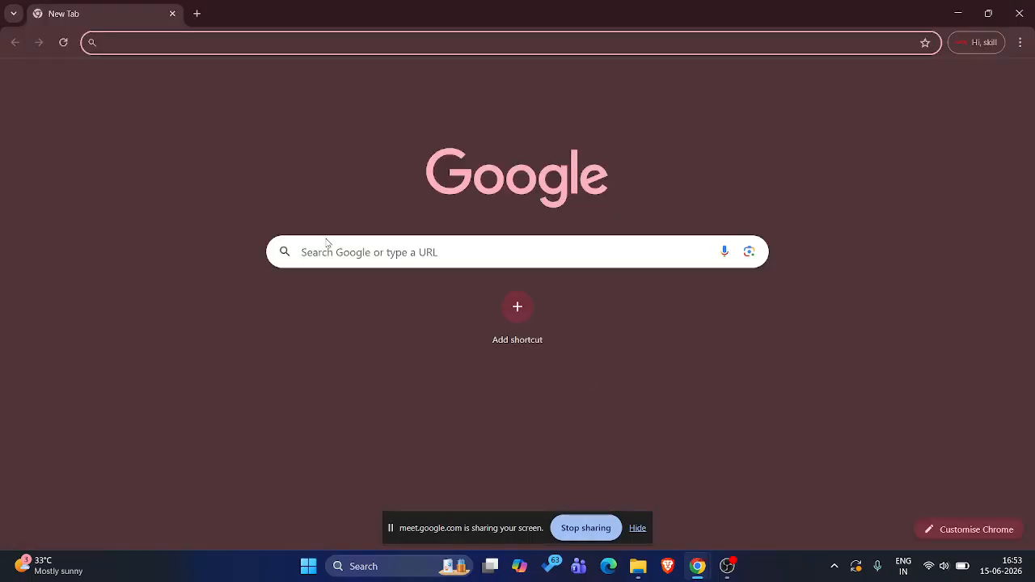
type("skil")
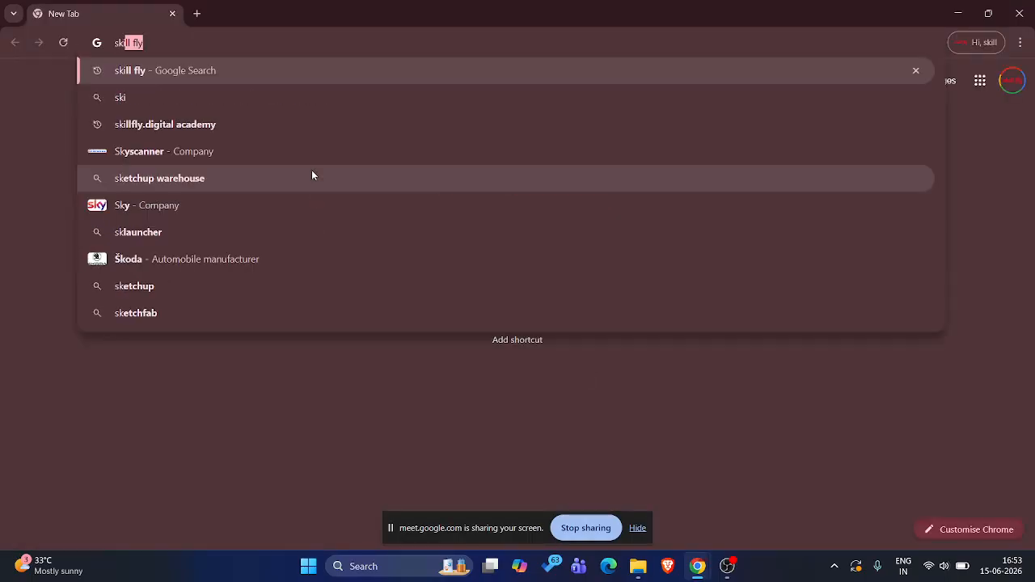
type("lflylearn")
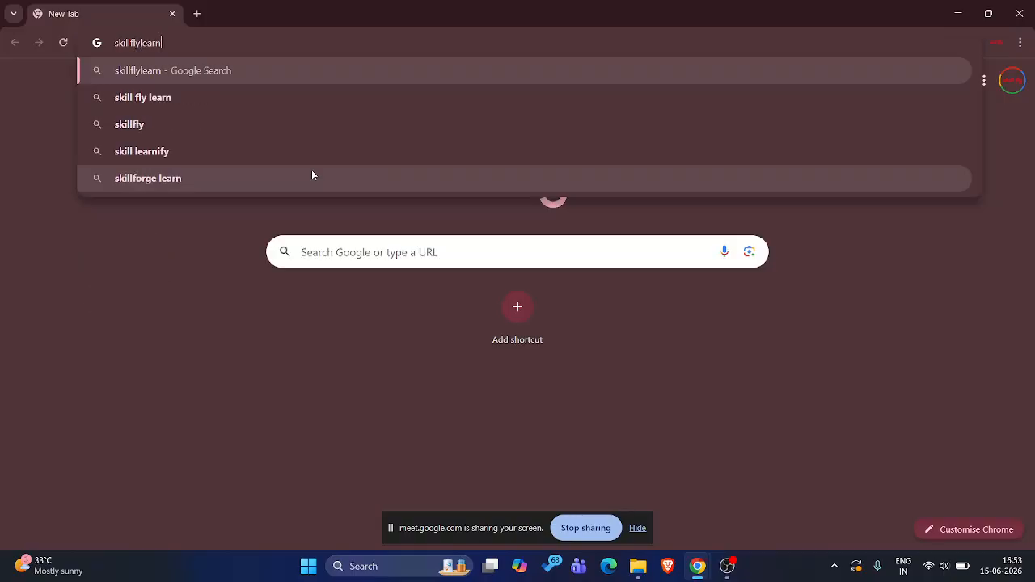
type(".com")
key("Return")
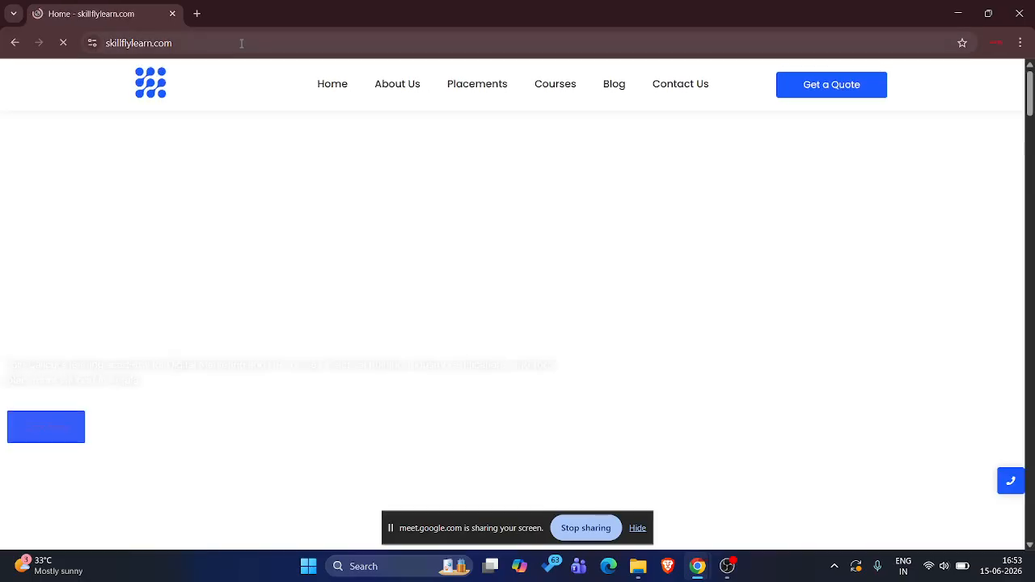
Try to open the demo site as demoskilflylearn.com, and retry with the spelling corrected to demoskillflylearn.com
left_click_drag(184, 43, 241, 43)
triple_click(241, 43)
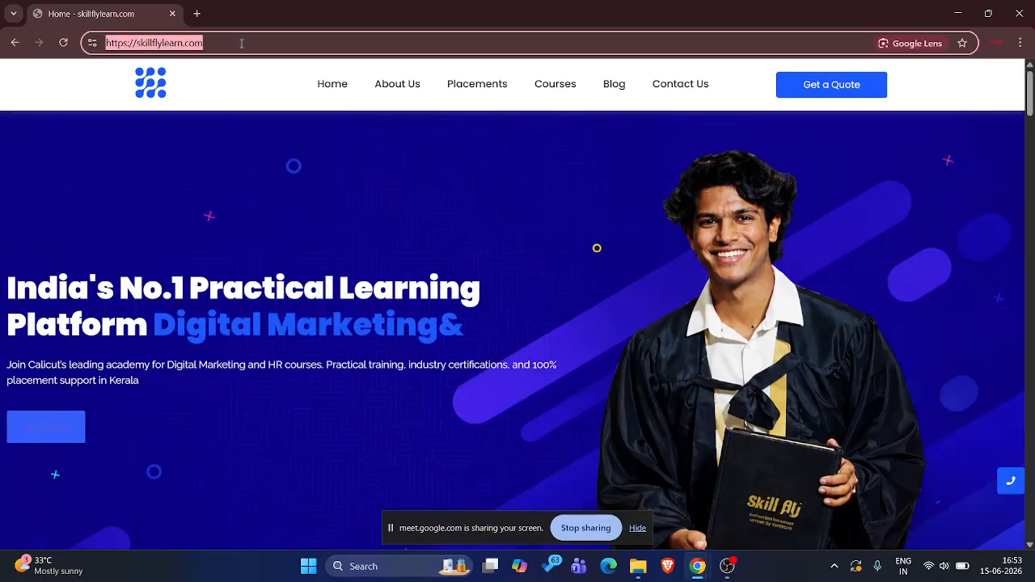
type("demoskil")
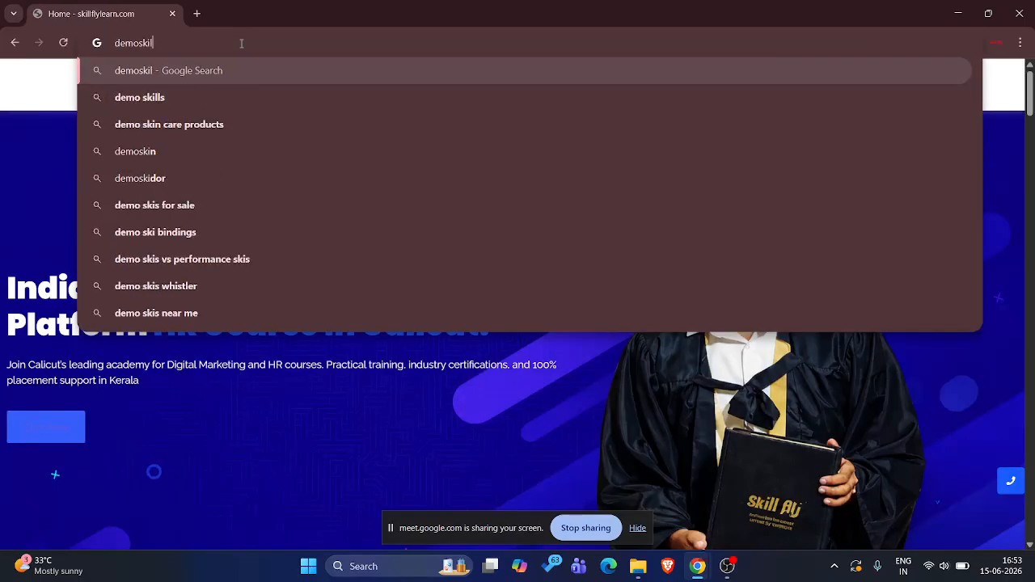
type("flylearn.com")
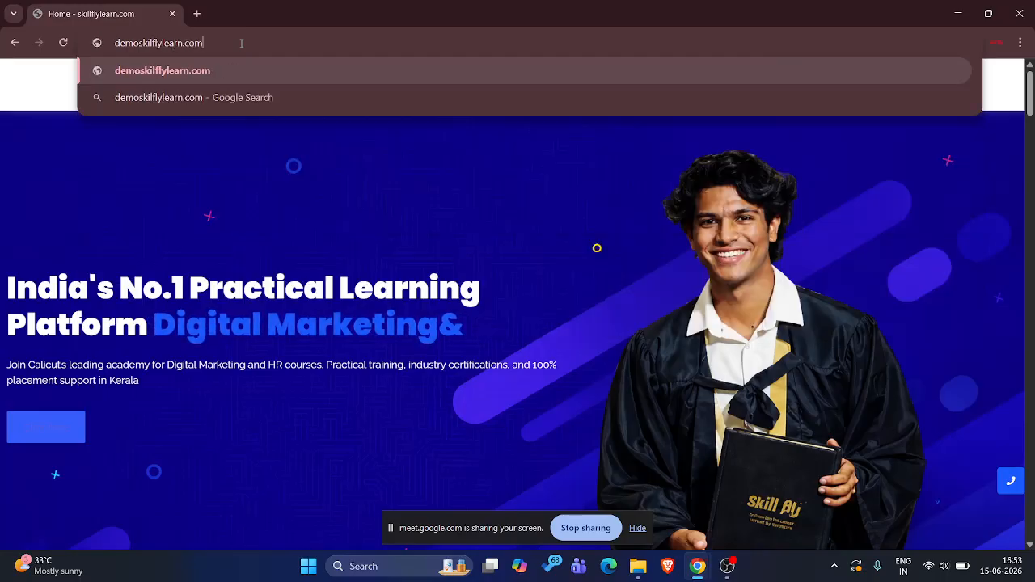
key("Return")
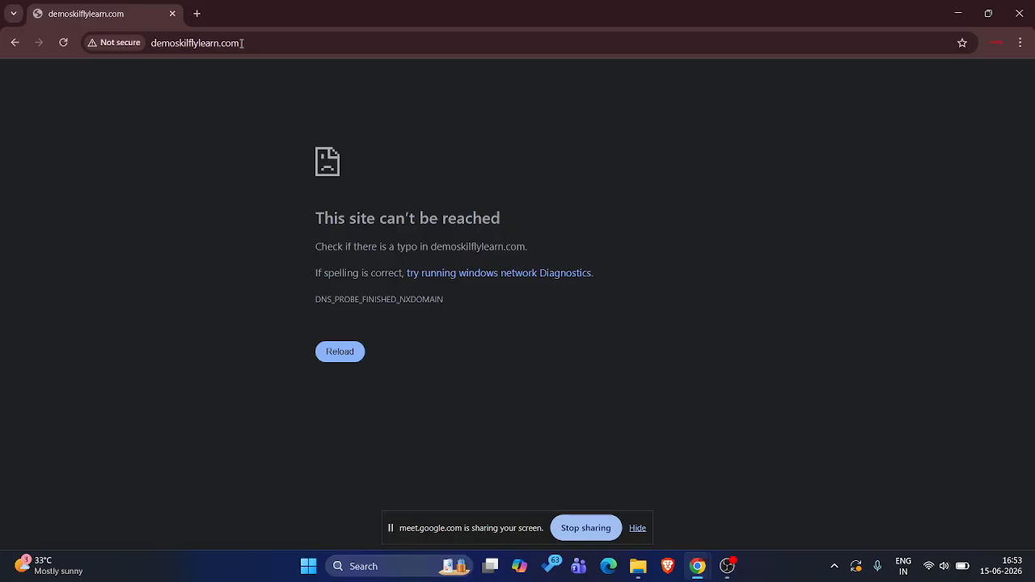
key("alt+Tab")
key("alt+Tab")
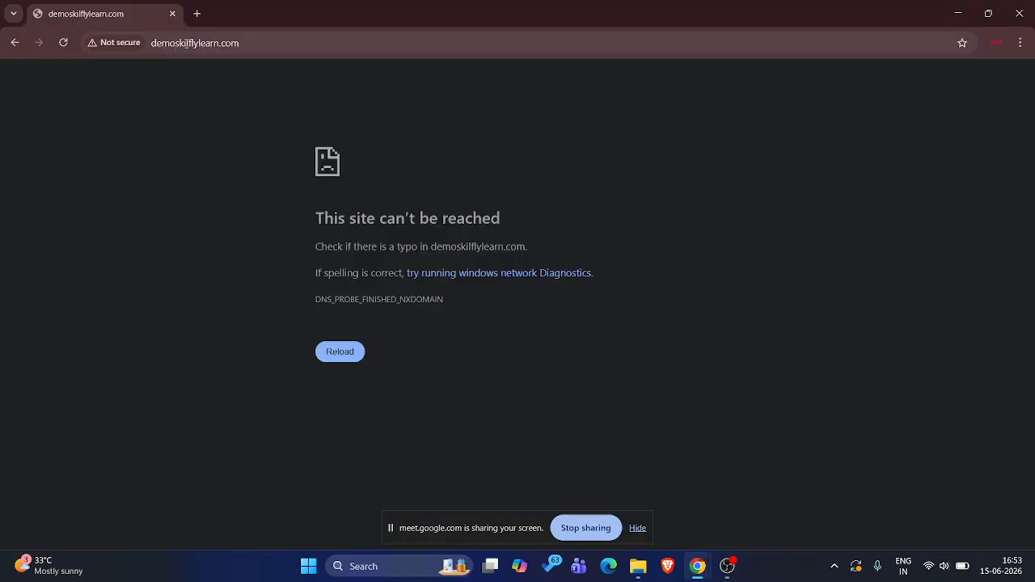
left_click(193, 42)
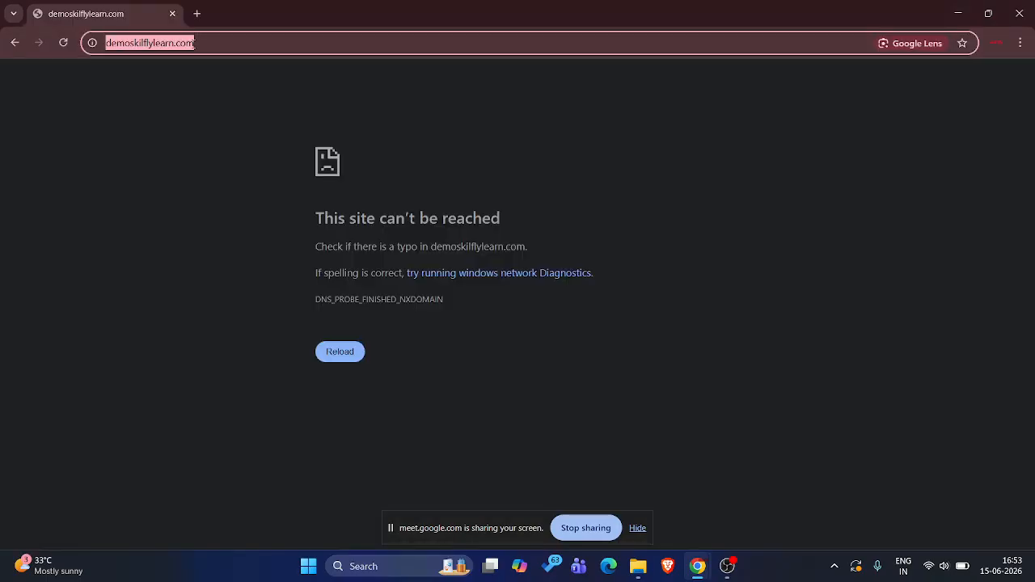
left_click(143, 45)
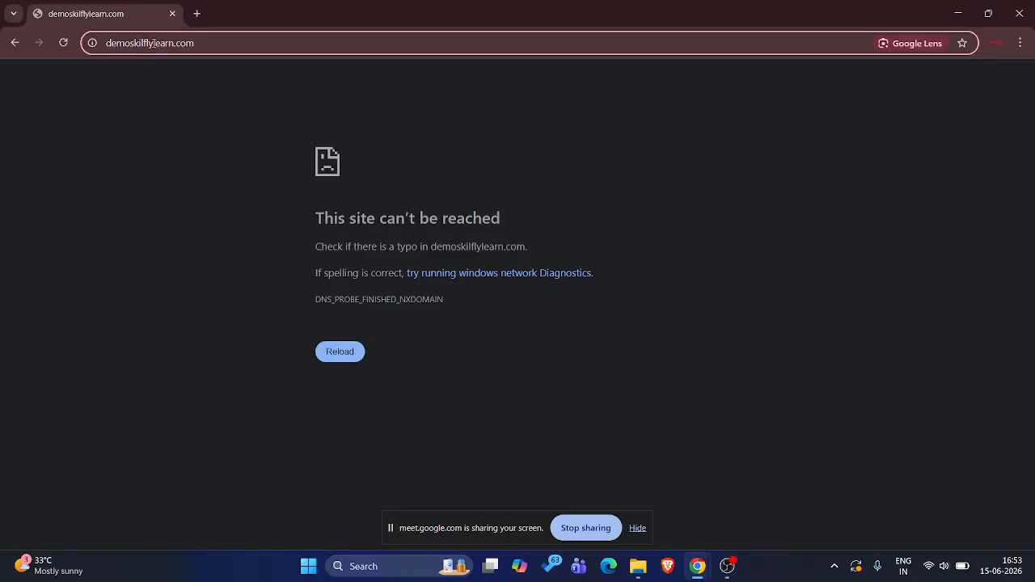
type("l")
key("Return")
Get the demo site's address by opening it in the original browser profile, and load demo.skillflylearn.com in the skill profile
key("alt+Tab")
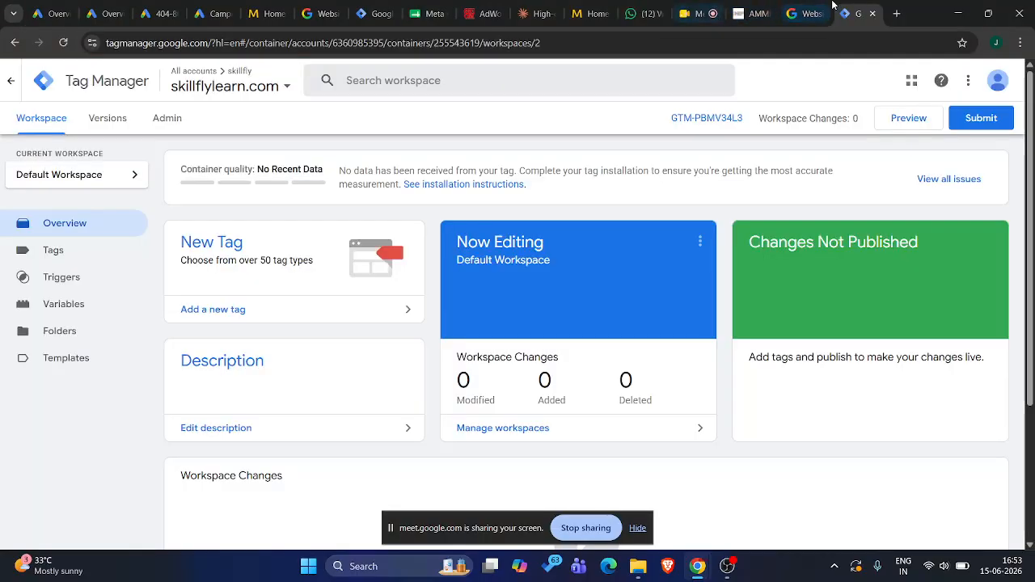
left_click(896, 11)
type("demo")
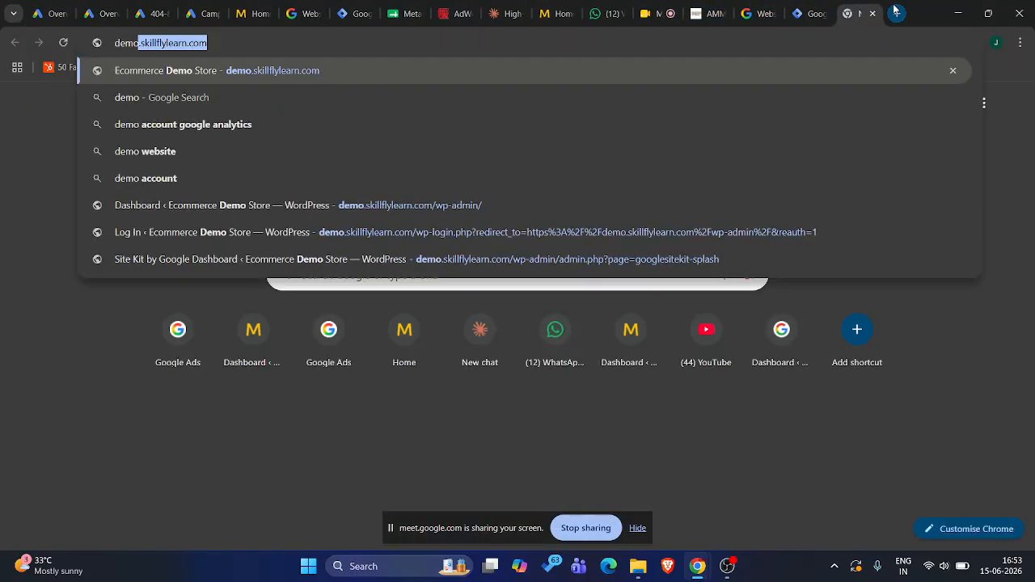
key("Return")
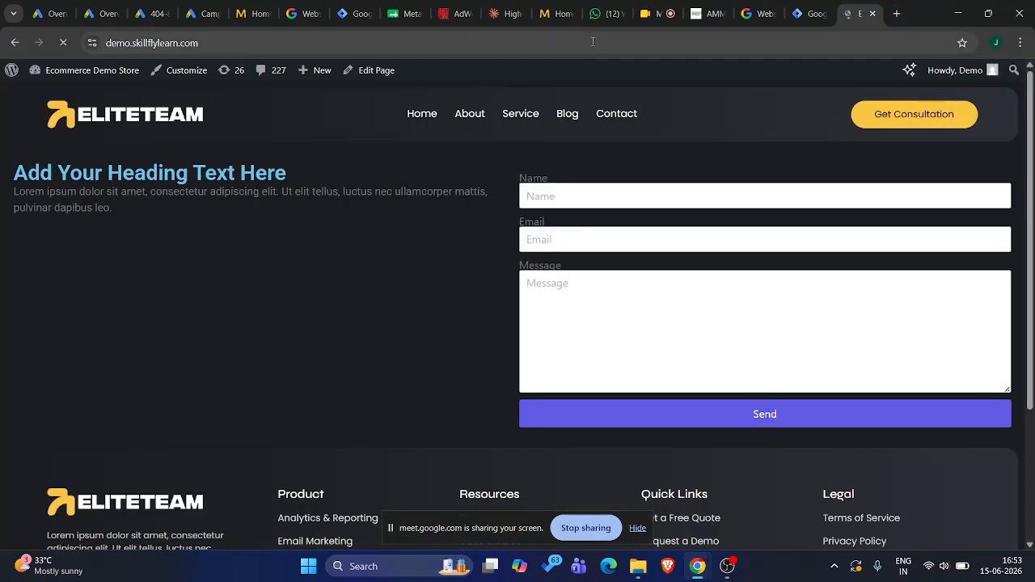
left_click(592, 41)
key("ctrl+c")
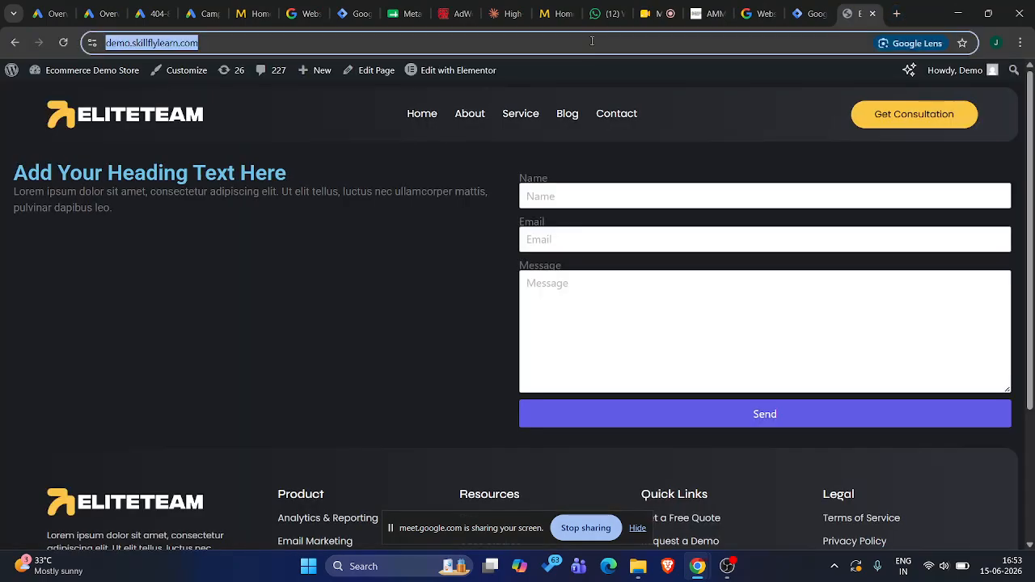
key("alt+Tab")
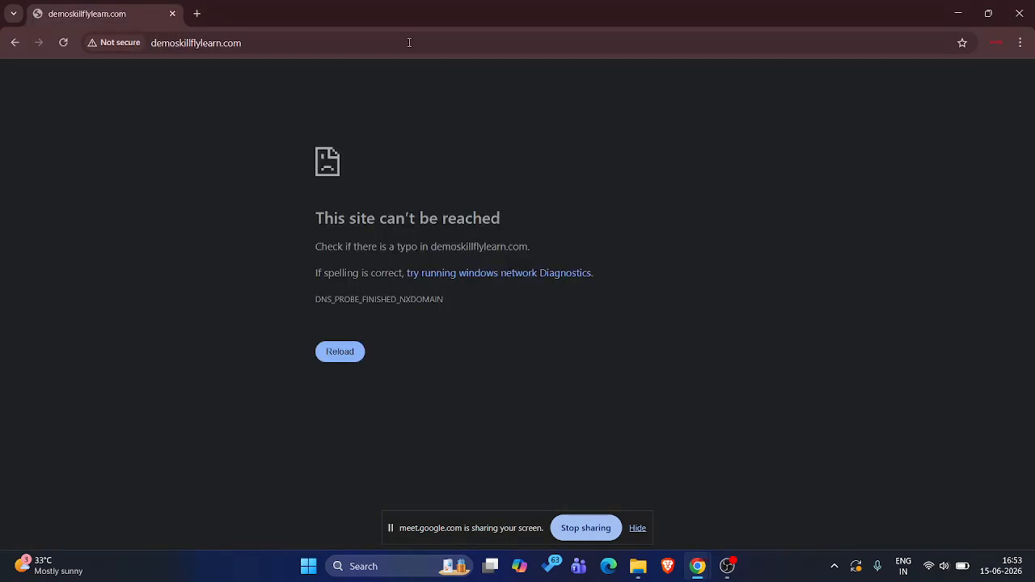
double_click(407, 42)
key("ctrl+a")
key("ctrl+v")
key("Return")
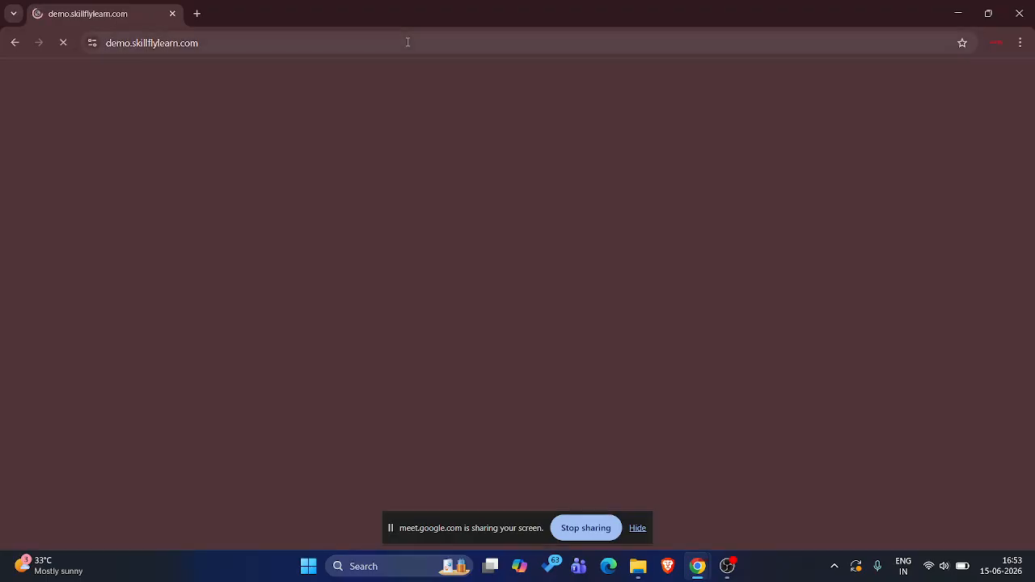
left_click(408, 42)
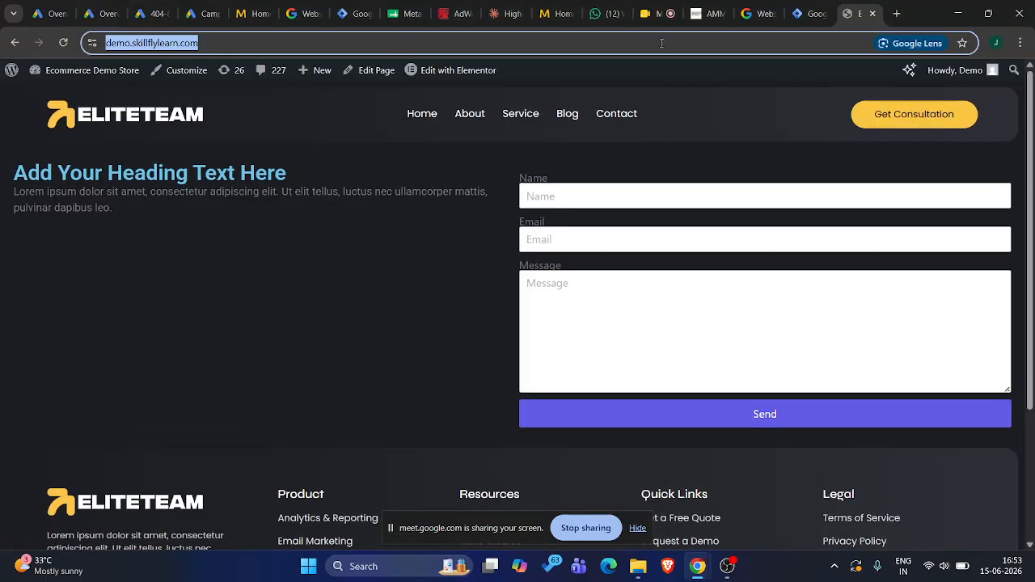
Log out of the demo site's WordPress admin in the original browser profile and select the prefilled username
left_click(966, 70)
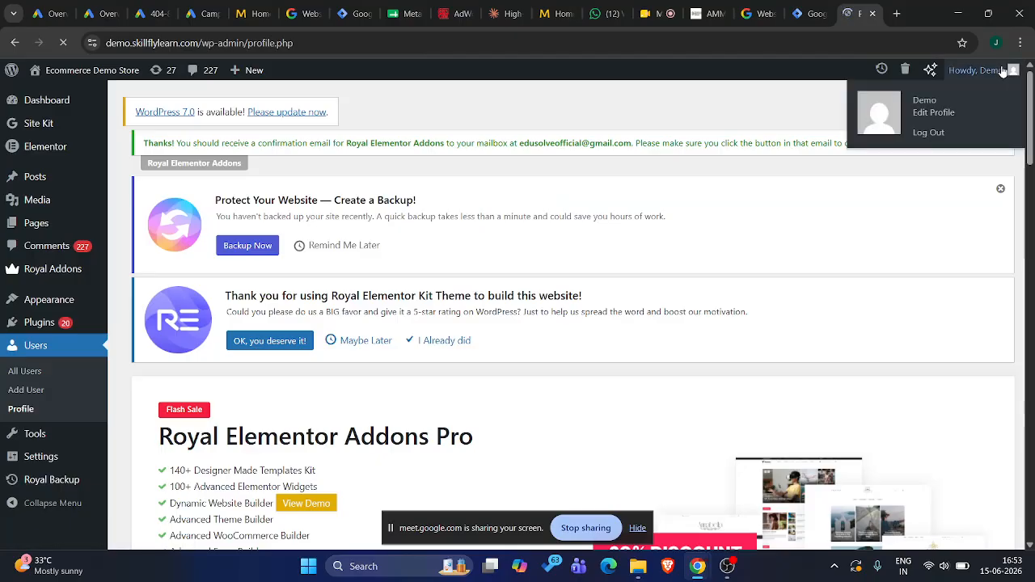
mouse_move(985, 70)
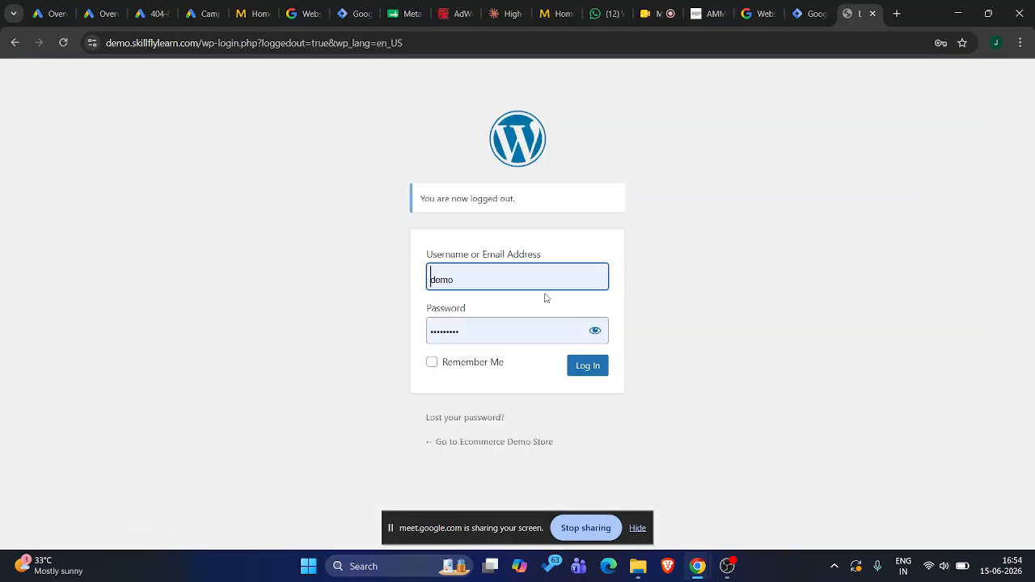
double_click(532, 280)
key("alt+Tab")
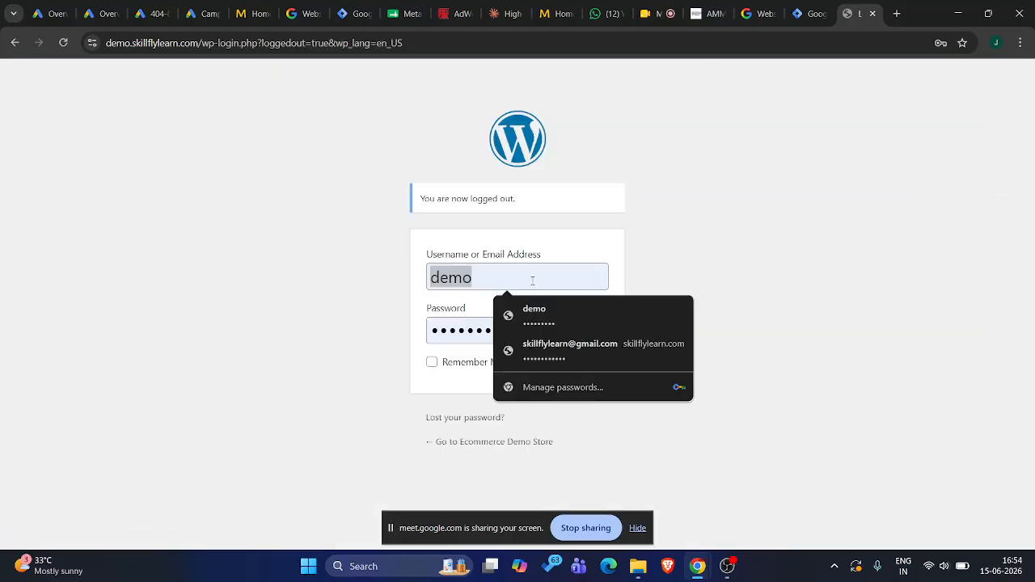
Open the demo site's WordPress login at demo.skillflylearn.com/wp-admin in the skill profile
left_click(244, 44)
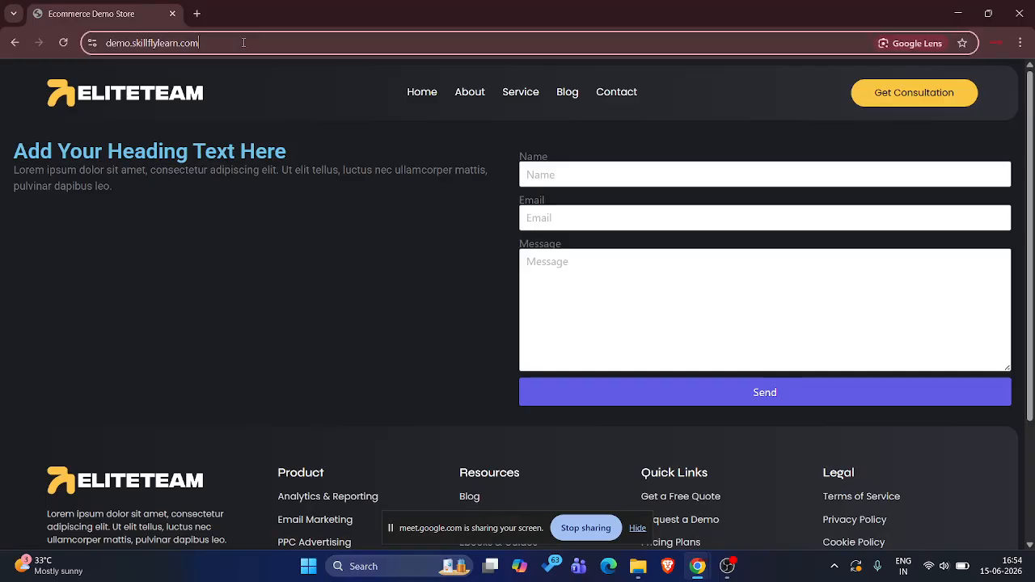
left_click(276, 46)
type("//")
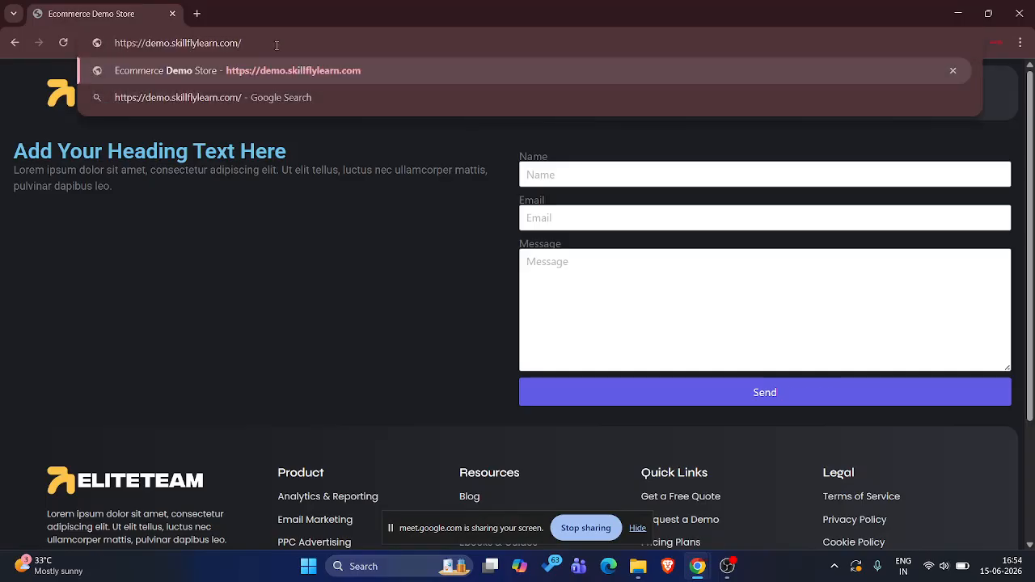
type("wp-admin")
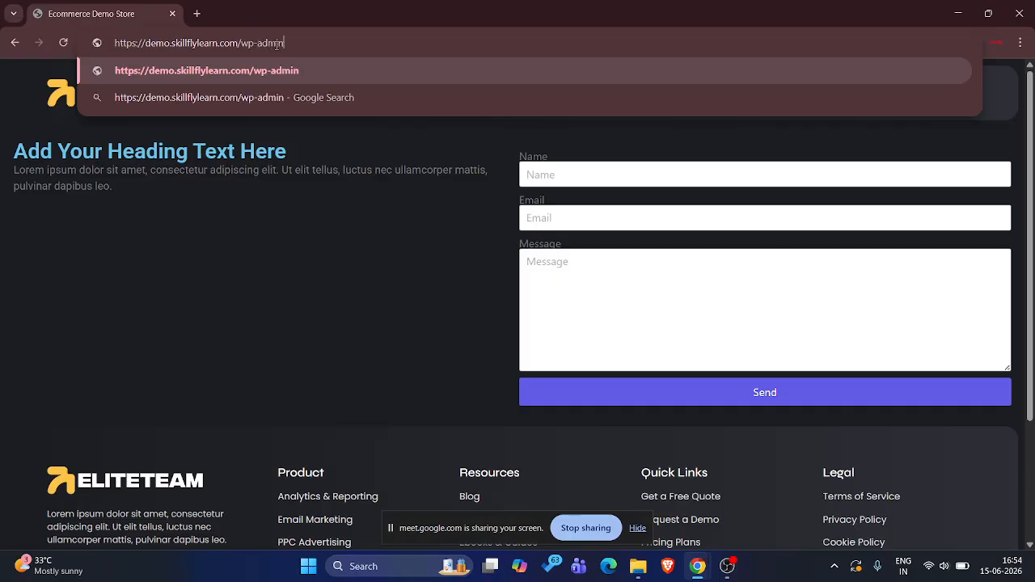
key("Return")
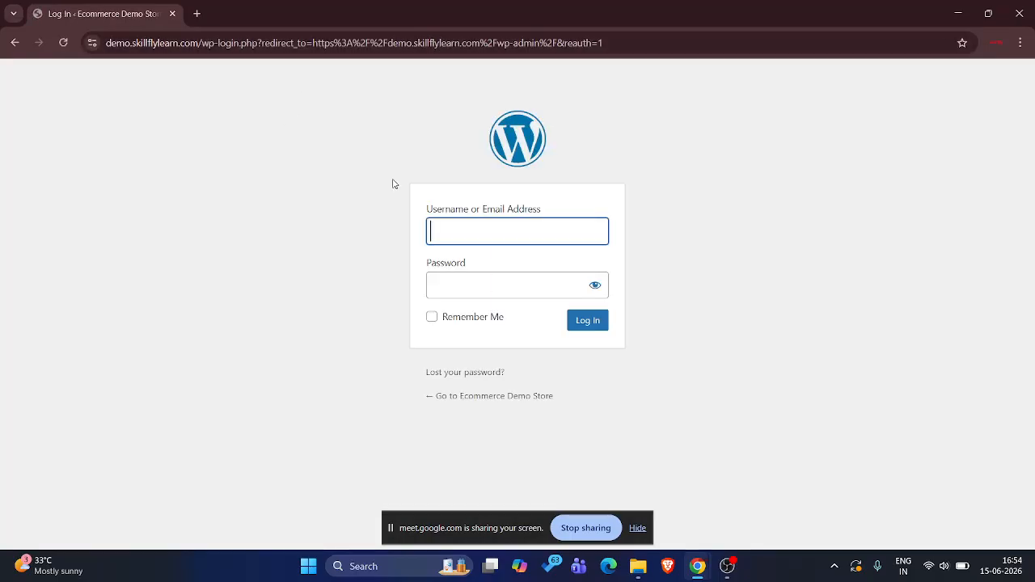
Log in to the demo site's WordPress admin with the username demo and the account password, and decline saving the password
left_click(466, 225)
type("demo")
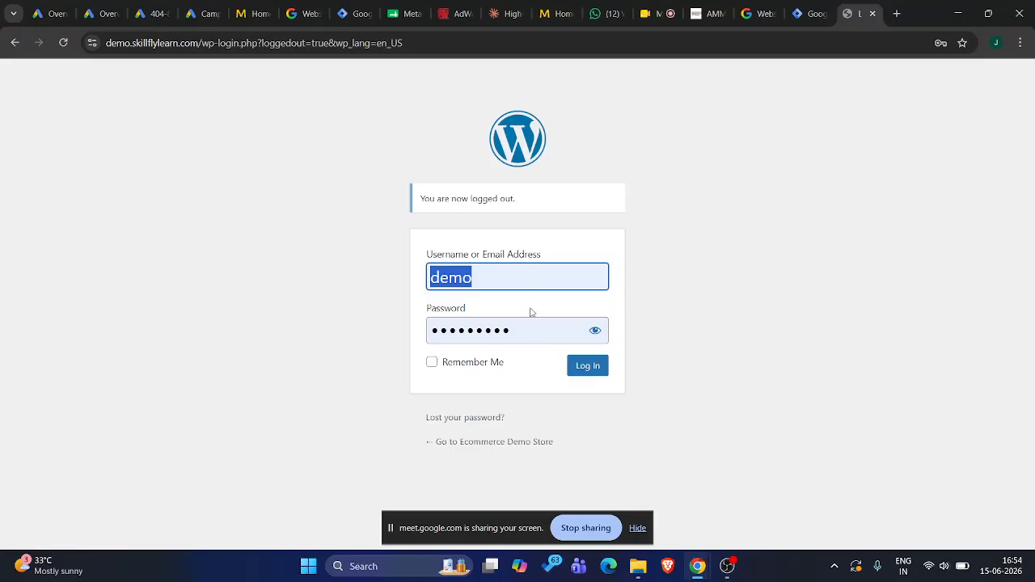
left_click(594, 334)
triple_click(553, 336)
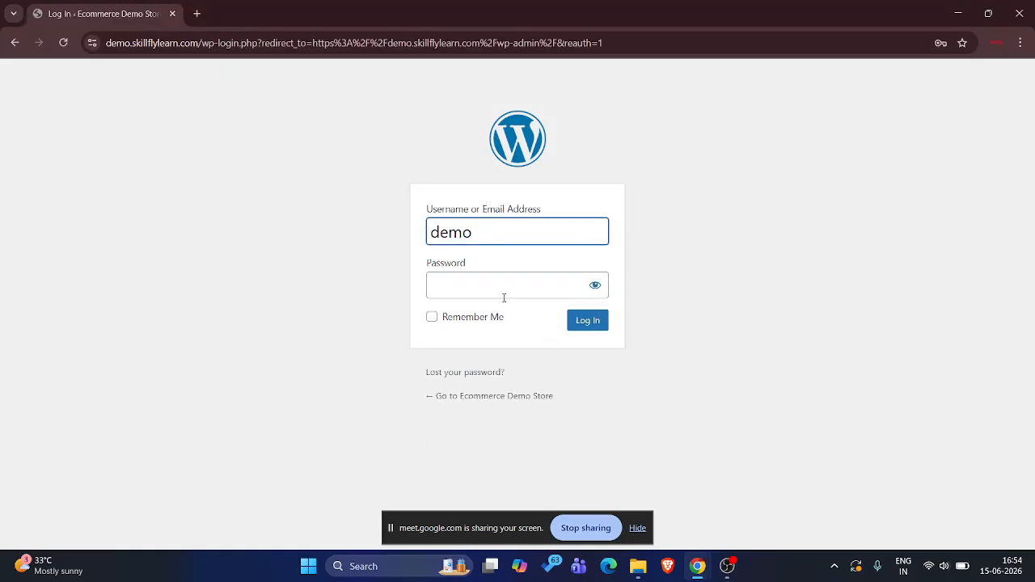
left_click(503, 291)
left_click(555, 317)
left_click(590, 321)
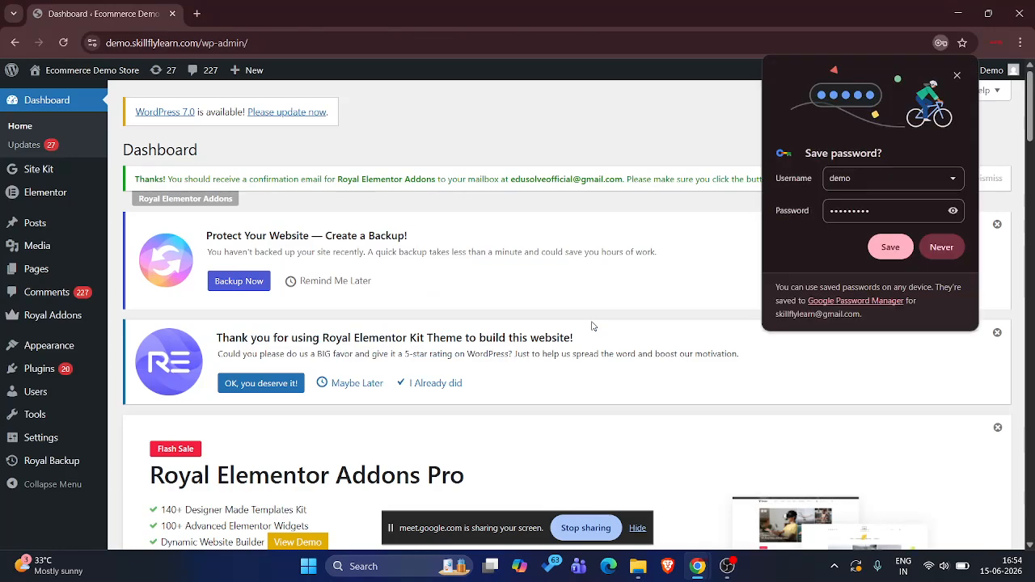
left_click(944, 250)
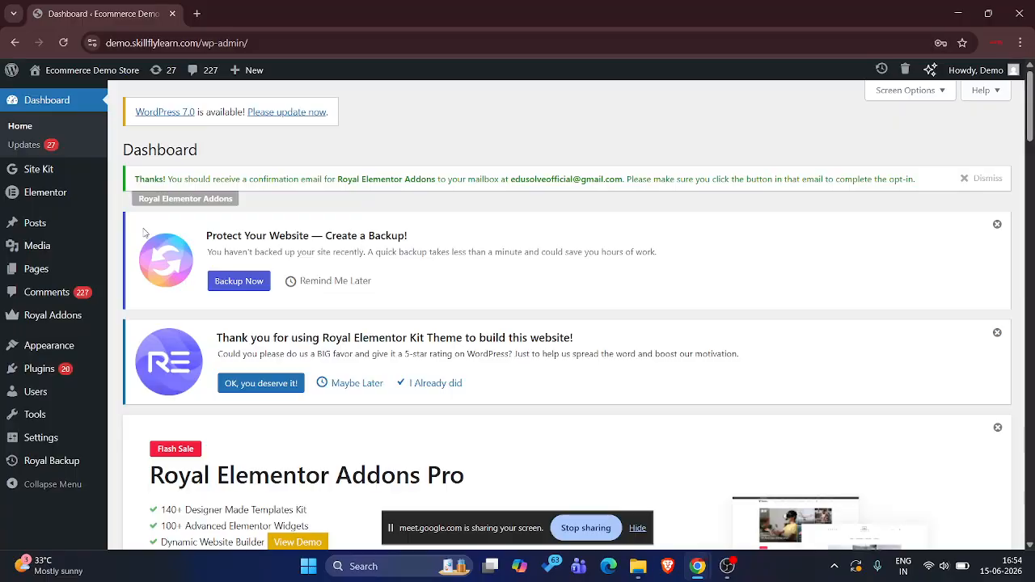
Open the Site Kit setup page in the demo site's WordPress admin
mouse_move(95, 77)
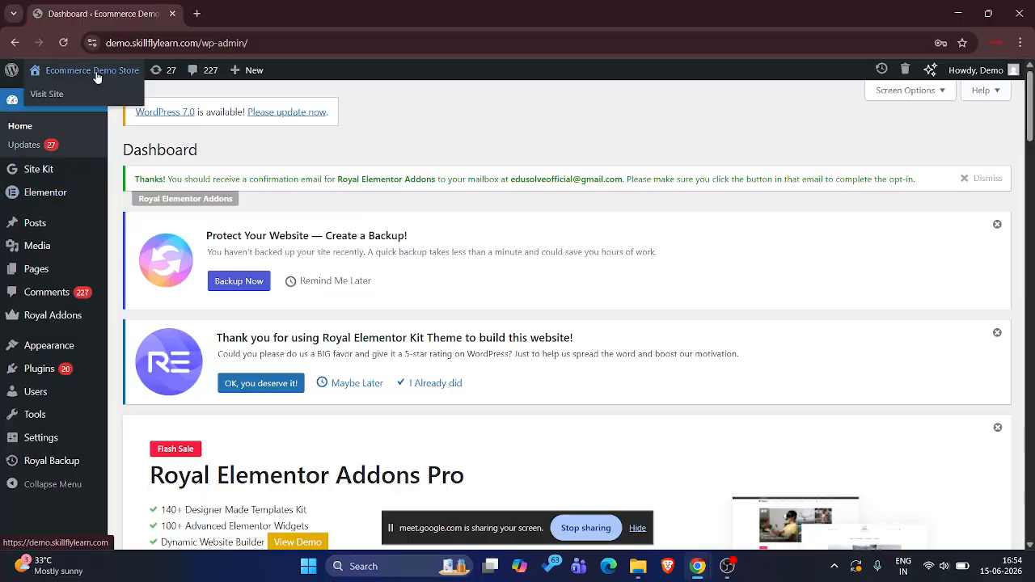
left_click(196, 12)
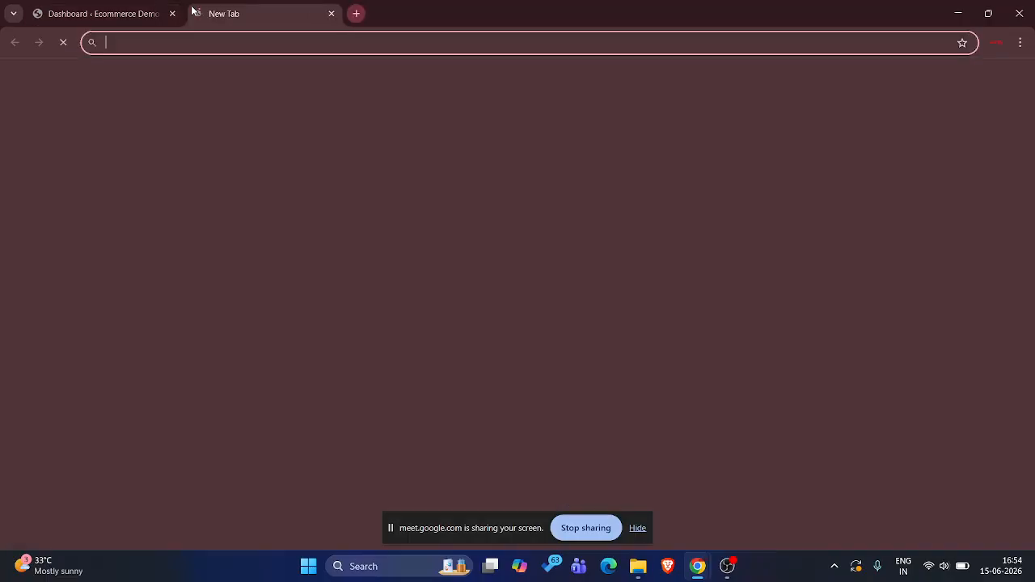
left_click(97, 13)
left_click(36, 169)
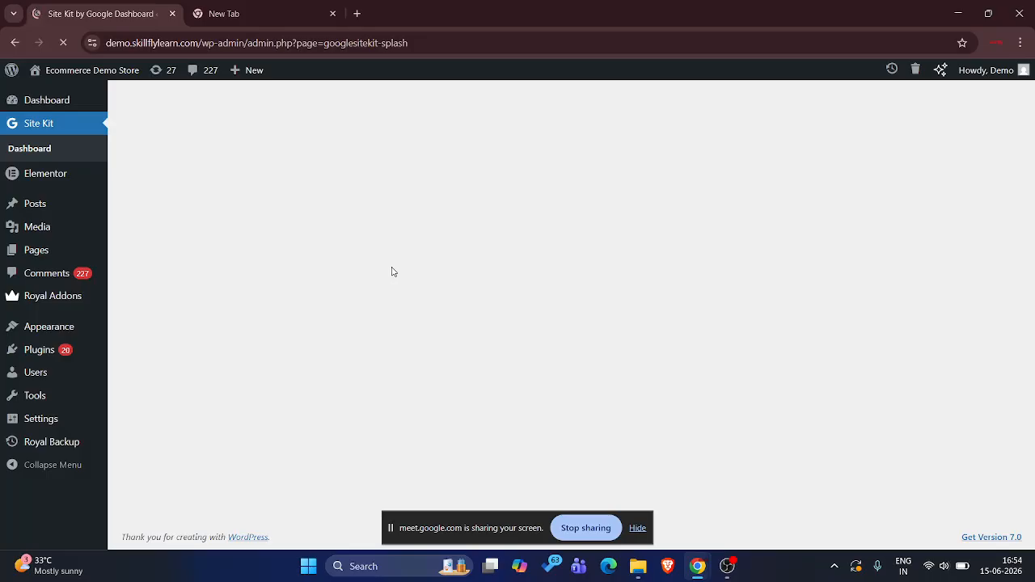
scroll(393, 270, "down", 1)
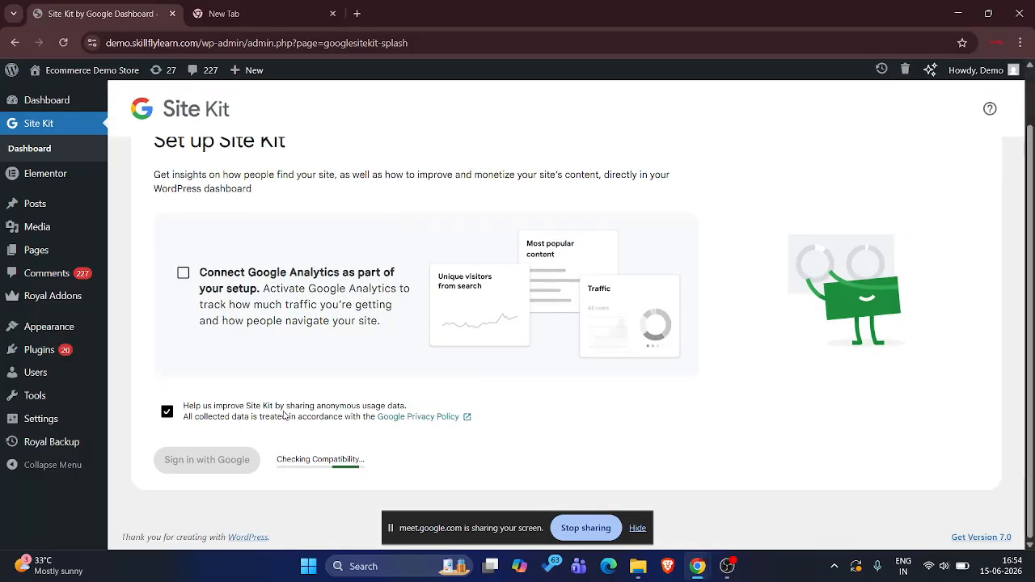
Try to sign in to Site Kit with the skill profile's Google account, looking at other ways to verify it
left_click(238, 455)
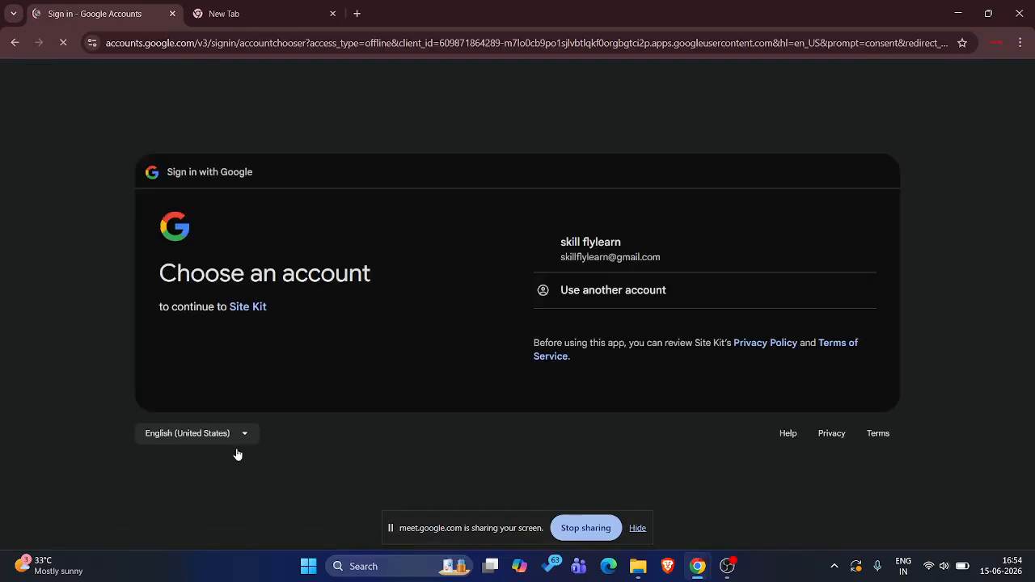
left_click(625, 244)
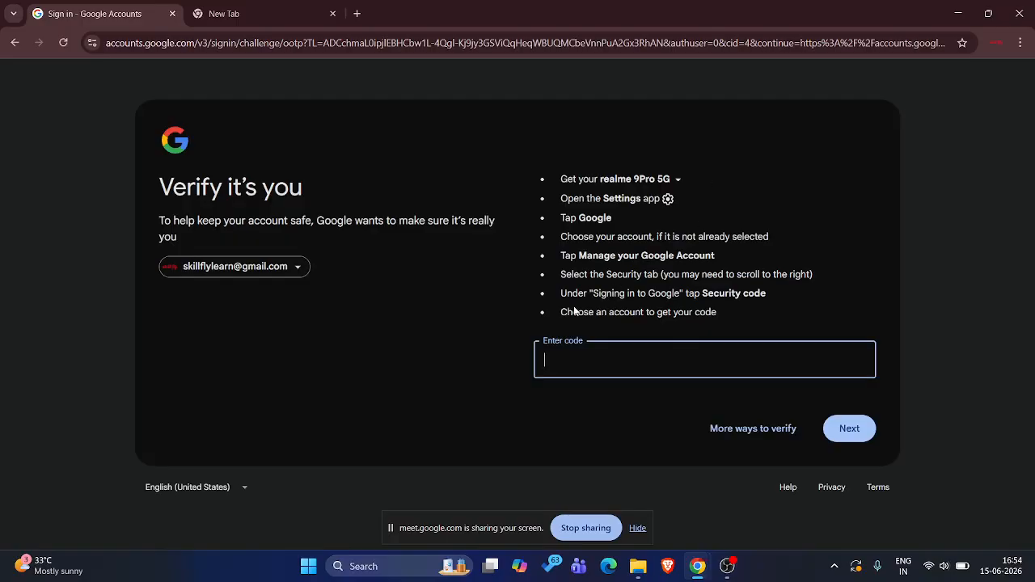
left_click(739, 434)
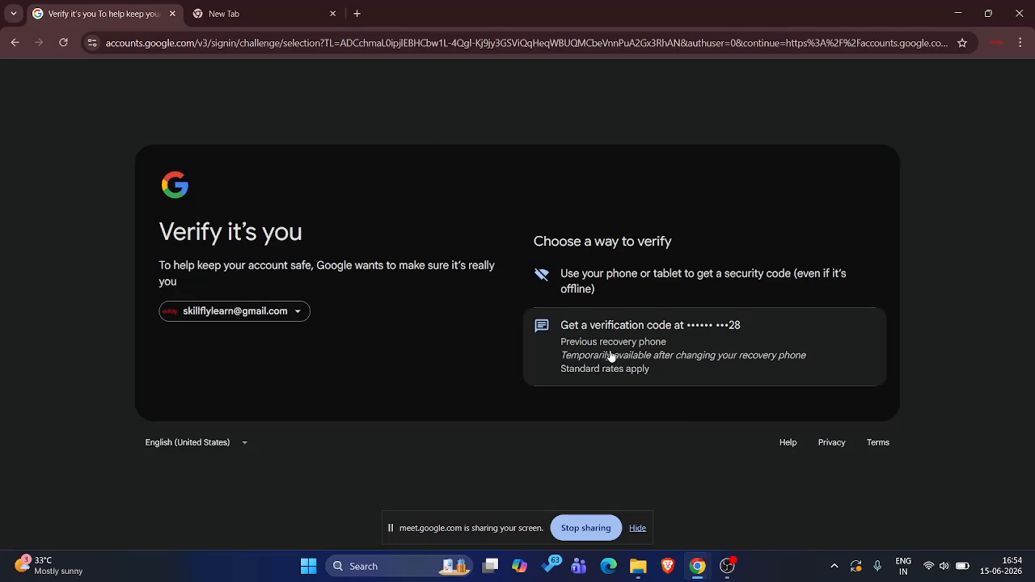
left_click(15, 42)
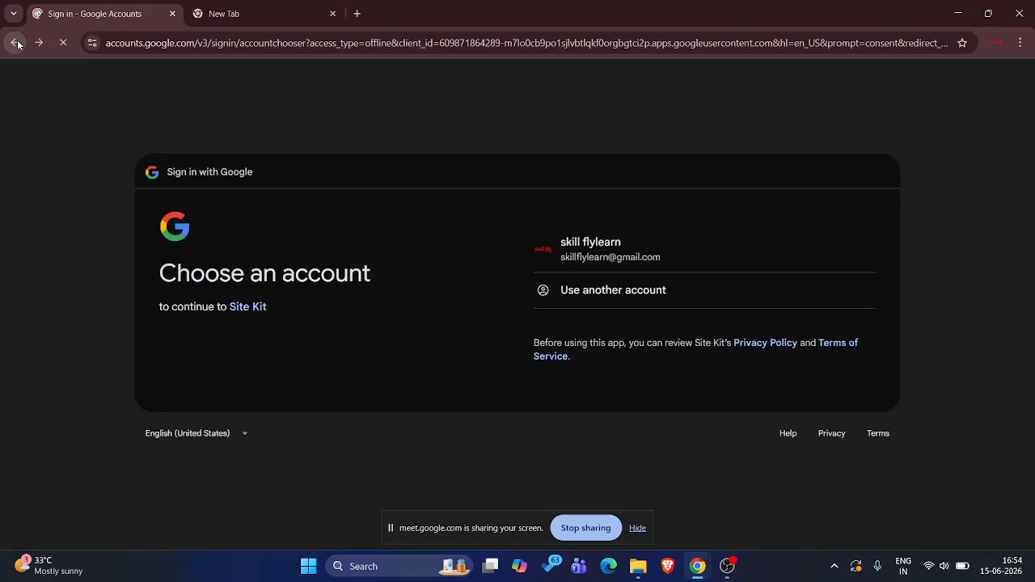
Close the skill profile's tabs and the demo site's login page, and switch to the Edusolve browser profile
left_click(173, 14)
left_click(173, 13)
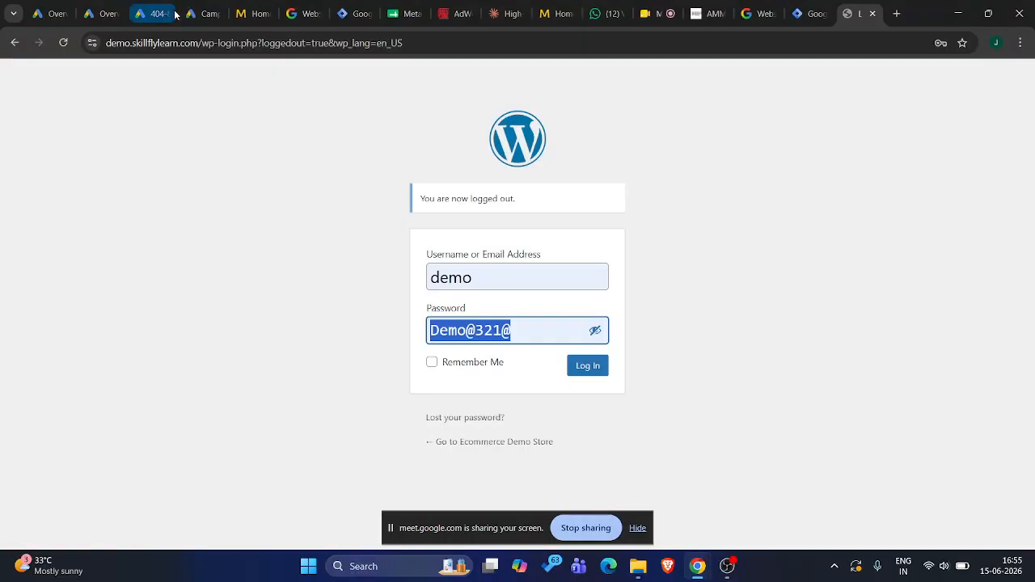
left_click(871, 13)
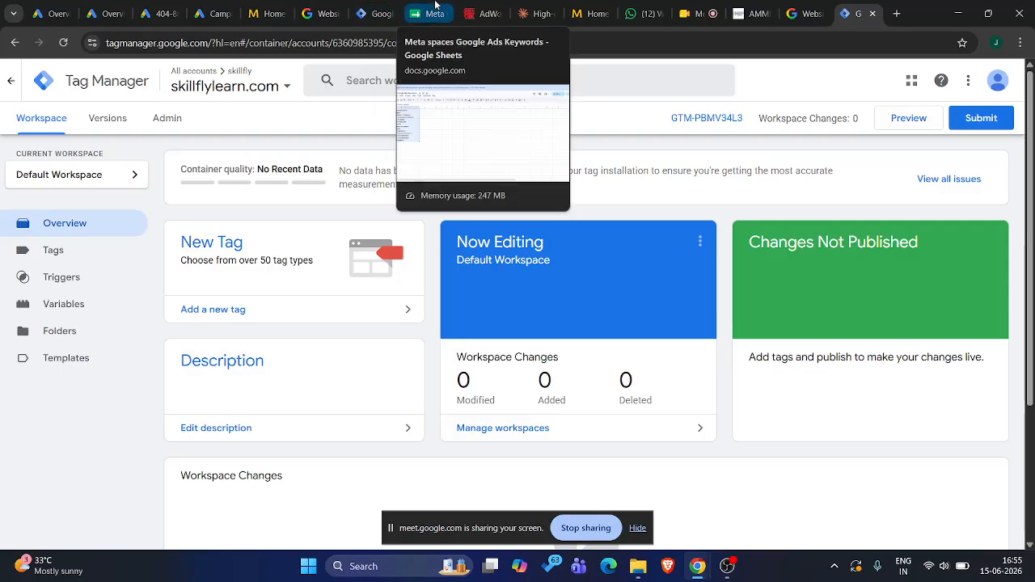
left_click(995, 43)
scroll(860, 363, "down", 4)
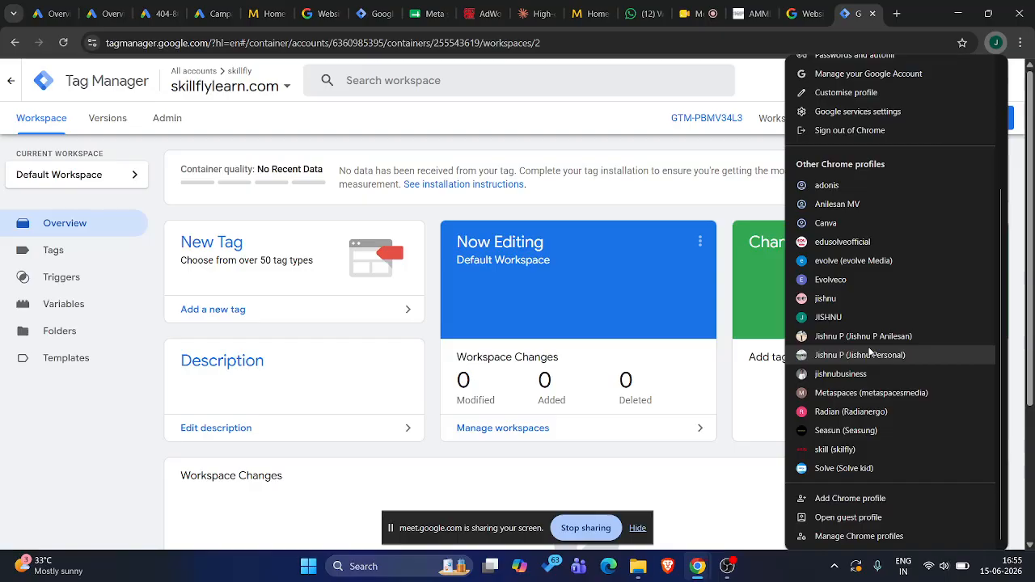
left_click(841, 242)
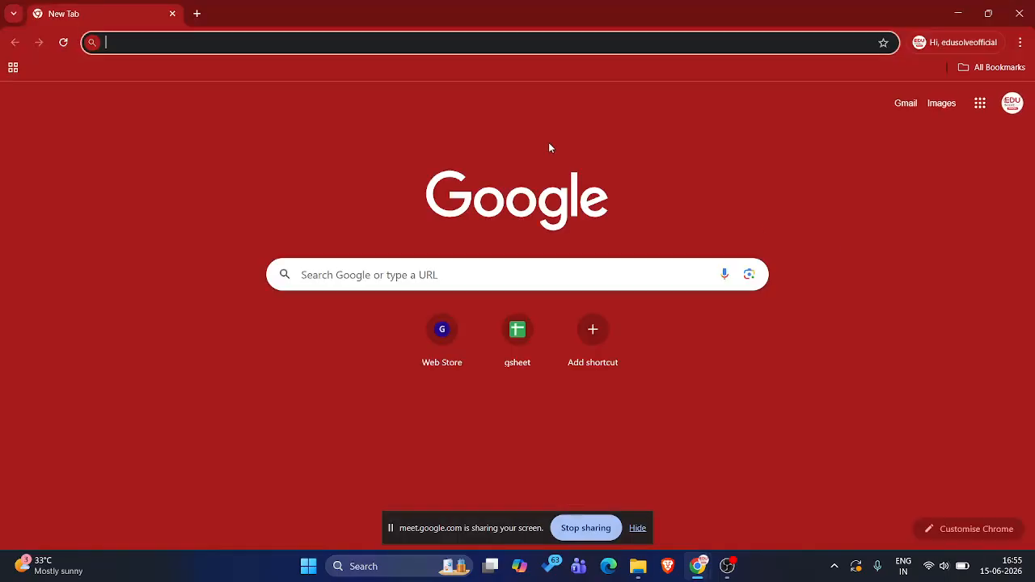
Open edusolvelearn.com/wp-admin, and open Google Tag Manager in a second tab
type("edus")
key("Return")
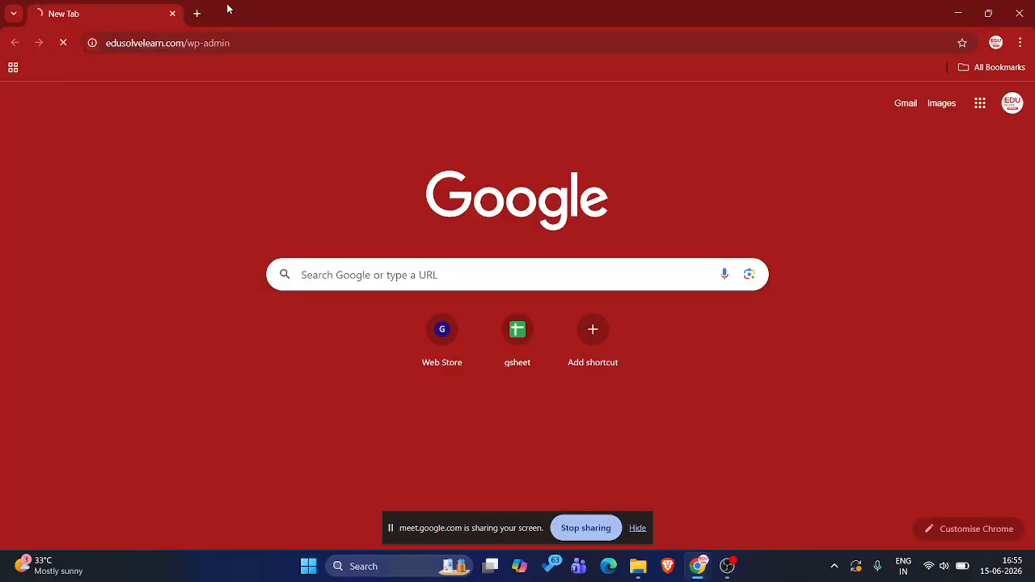
left_click(196, 12)
type("t")
key("Return")
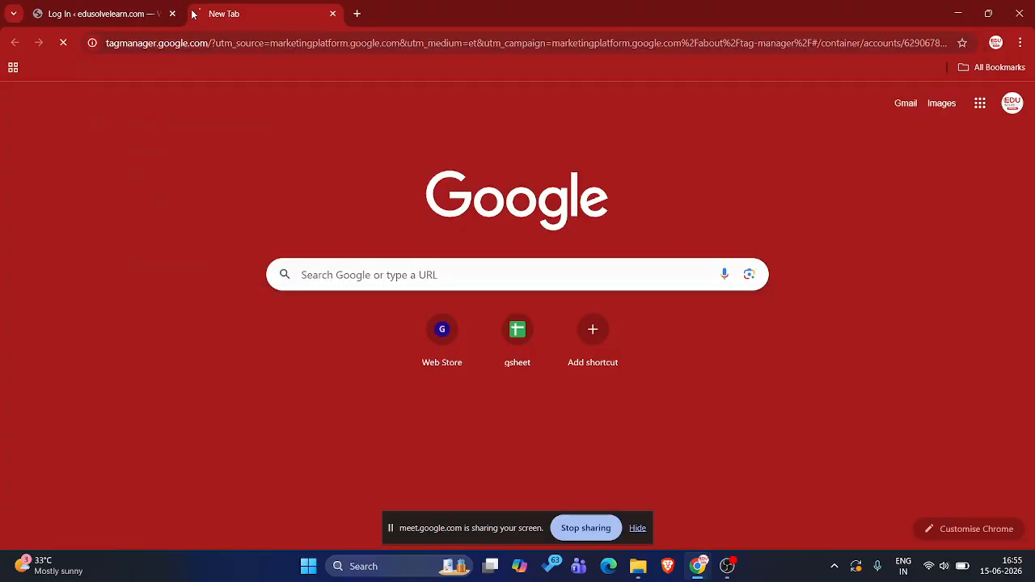
Log in to the edusolvelearn.com WordPress admin with the saved credentials and open the Site Kit setup page
left_click(126, 14)
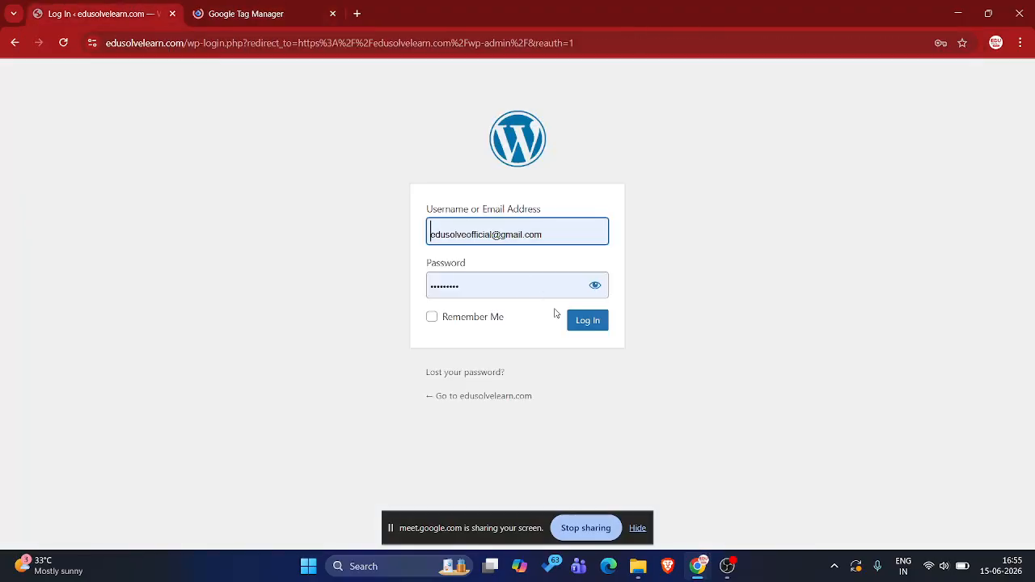
left_click(577, 325)
left_click(288, 6)
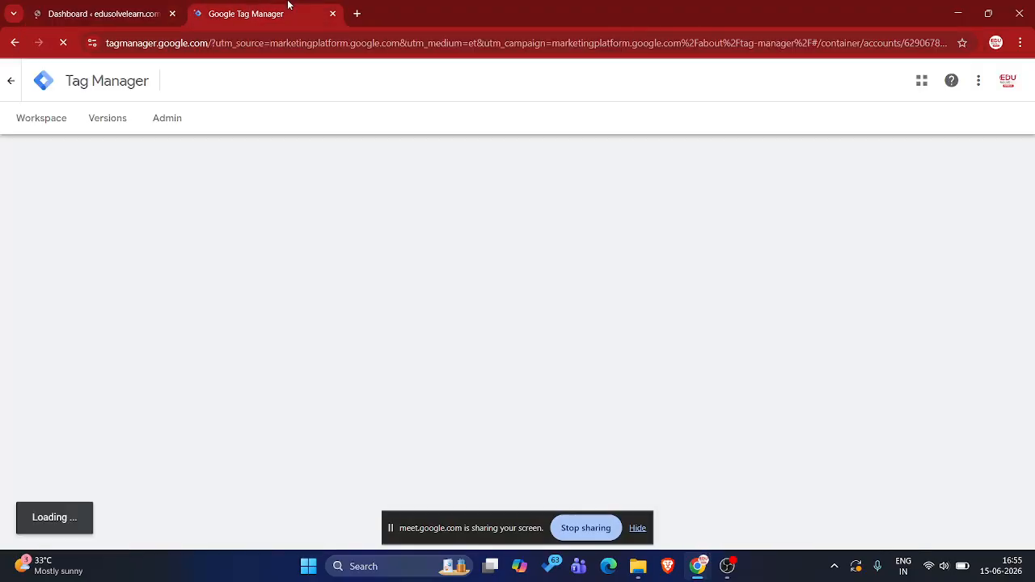
left_click(106, 7)
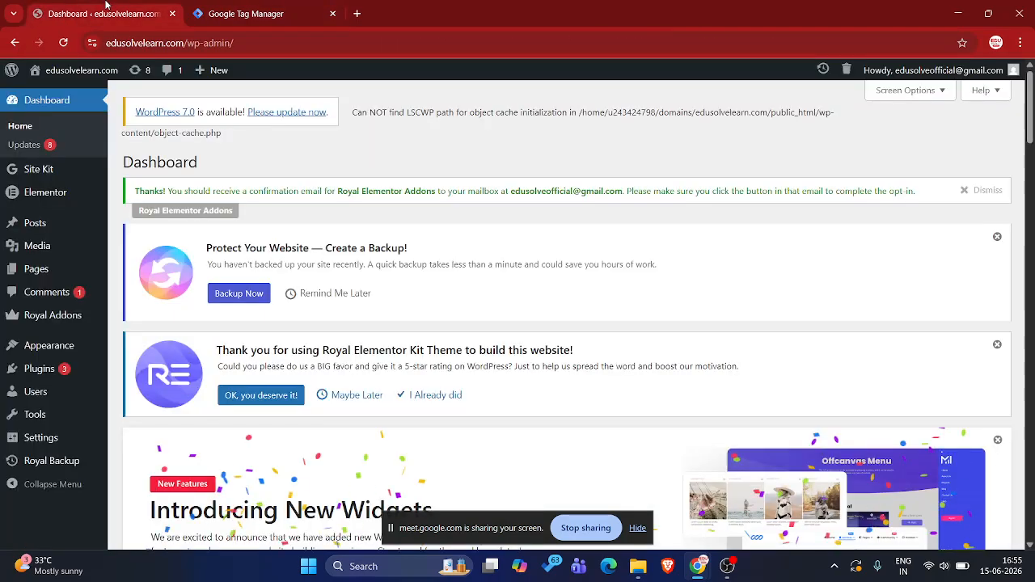
left_click(45, 176)
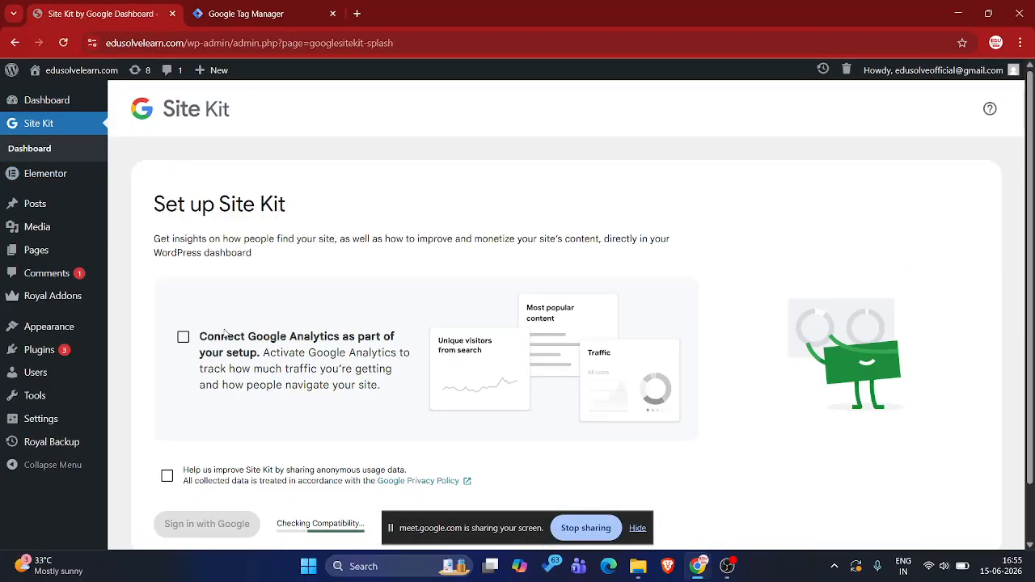
Sign in to Site Kit with the site's Google account and grant it access, without connecting Google Analytics
scroll(225, 332, "down", 1)
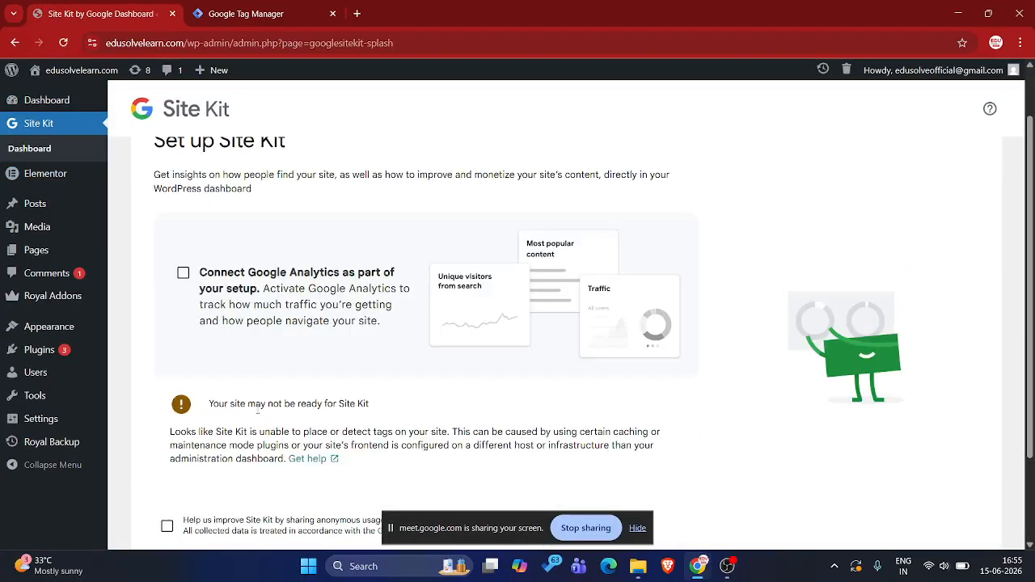
scroll(257, 410, "down", 2)
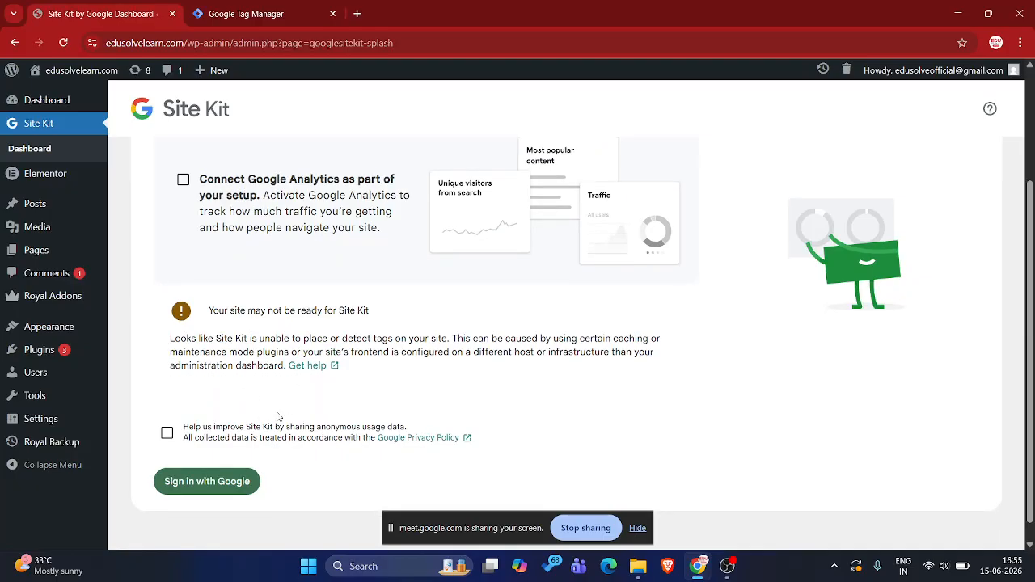
left_click(208, 482)
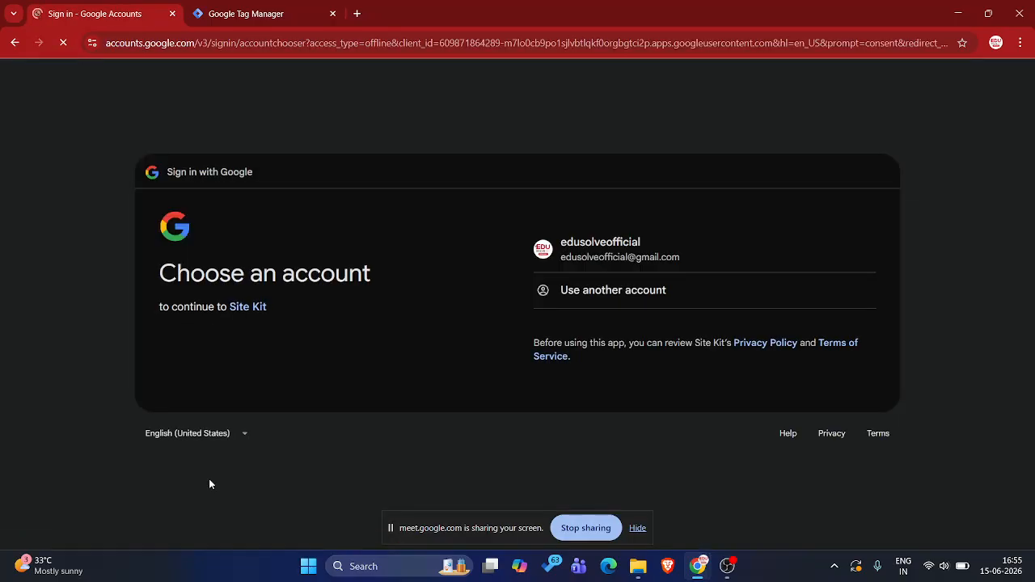
left_click(632, 242)
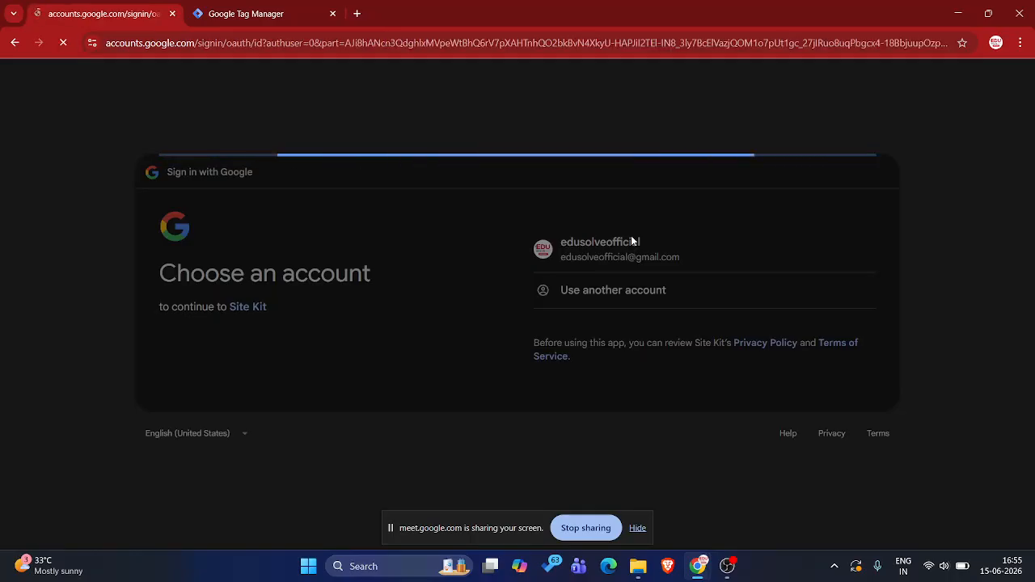
left_click(804, 374)
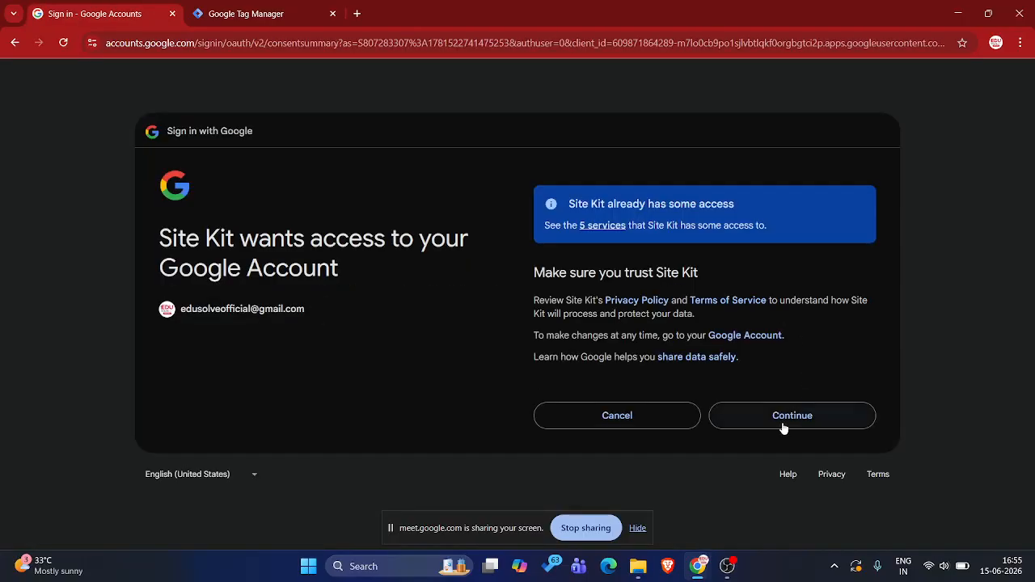
left_click(781, 422)
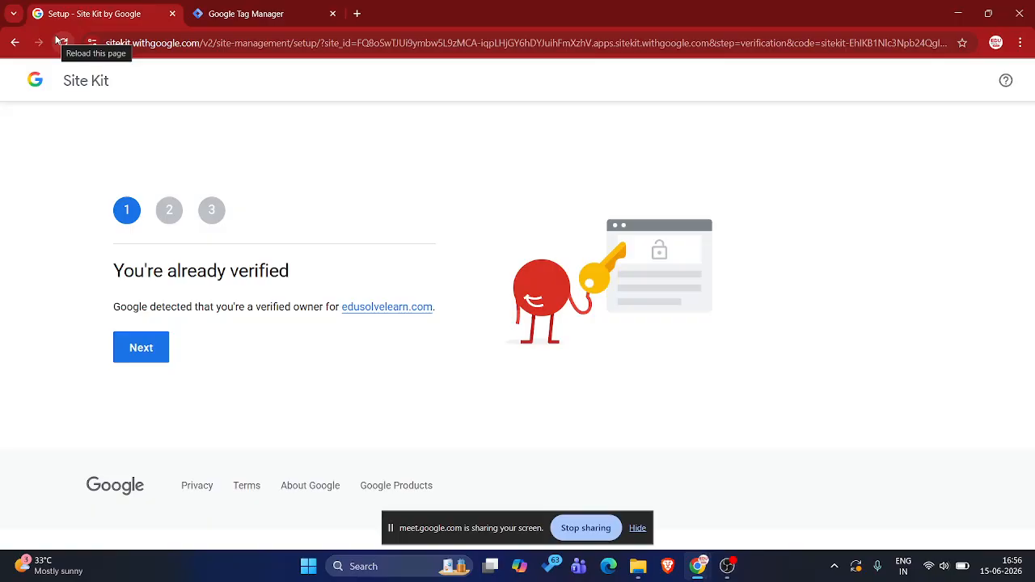
Proceed through the Site Kit verification and data access steps for edusolvelearn.com and go to its dashboard
left_click(144, 354)
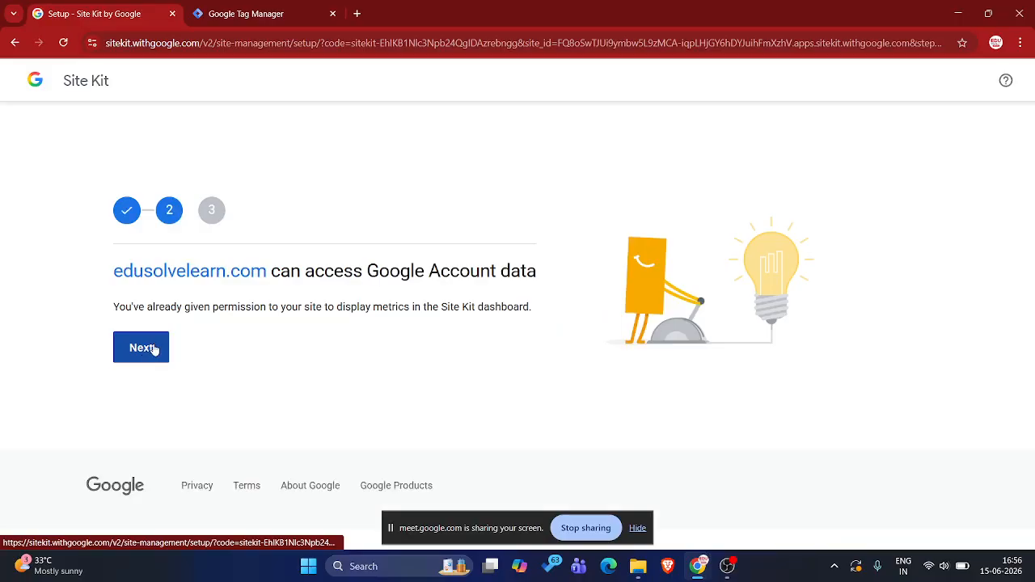
left_click(153, 348)
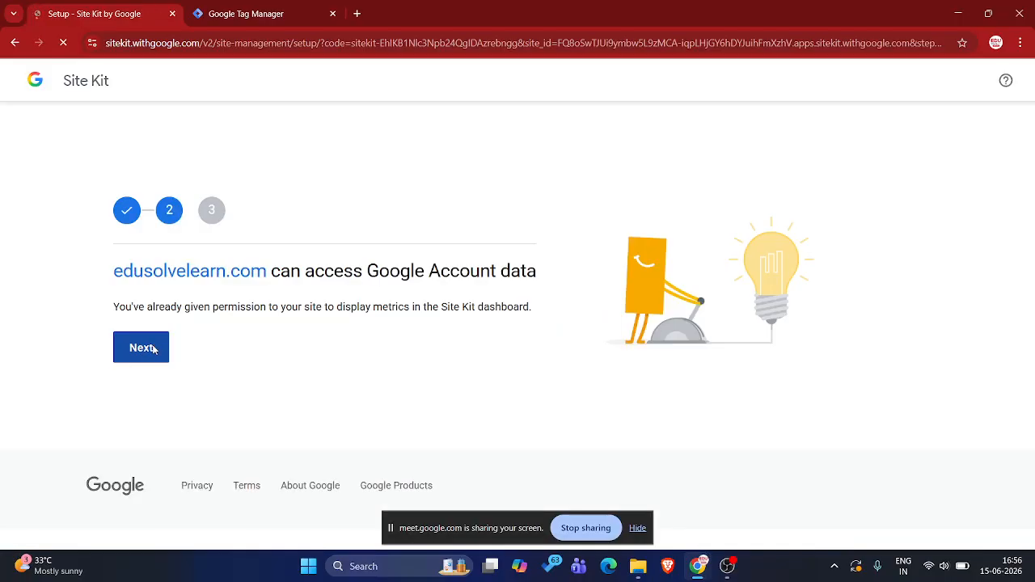
left_click(153, 348)
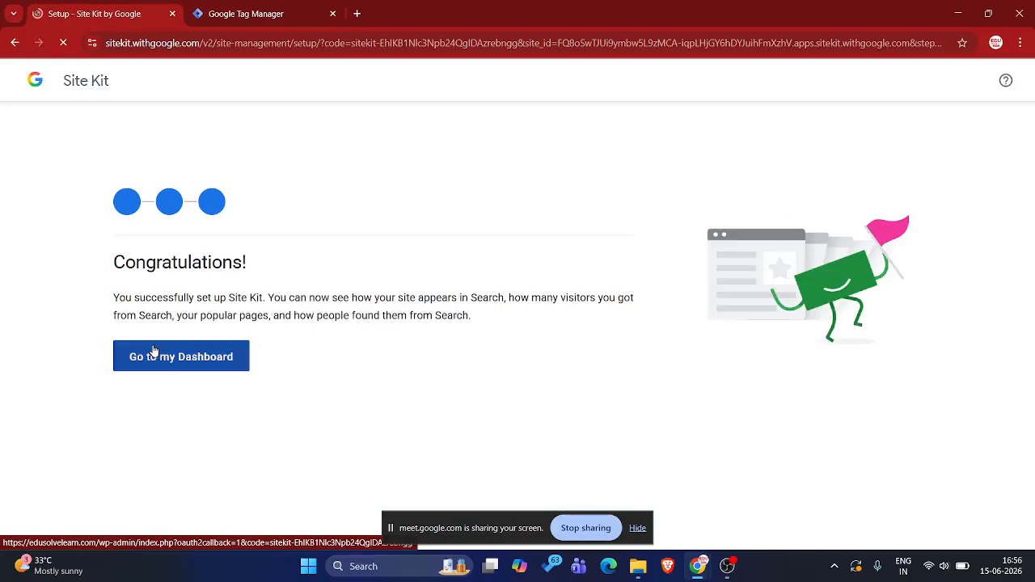
left_click(164, 360)
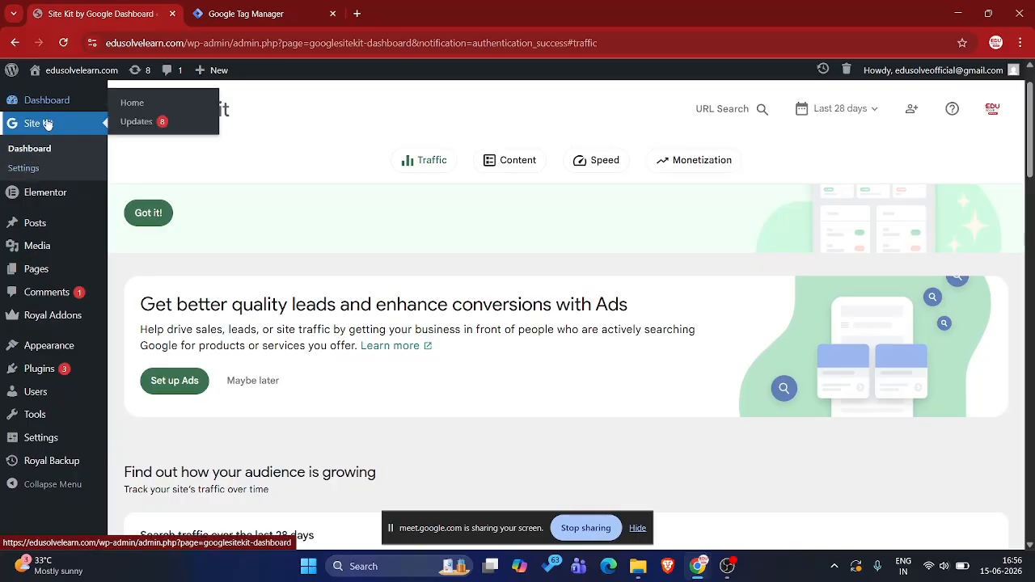
Start connecting the Tag Manager service in the Site Kit settings and authorize access with the same Google account
left_click(34, 168)
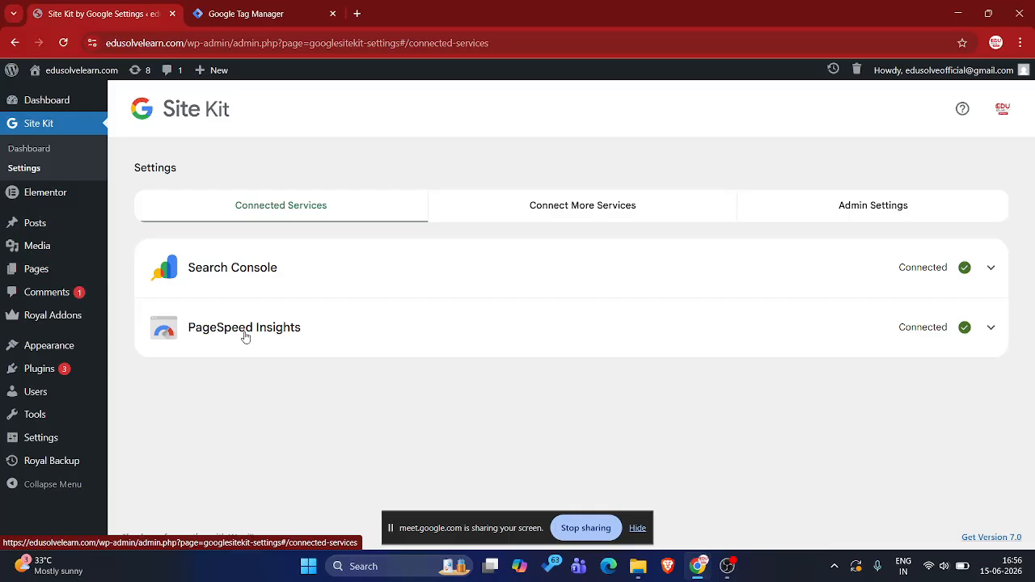
left_click(591, 215)
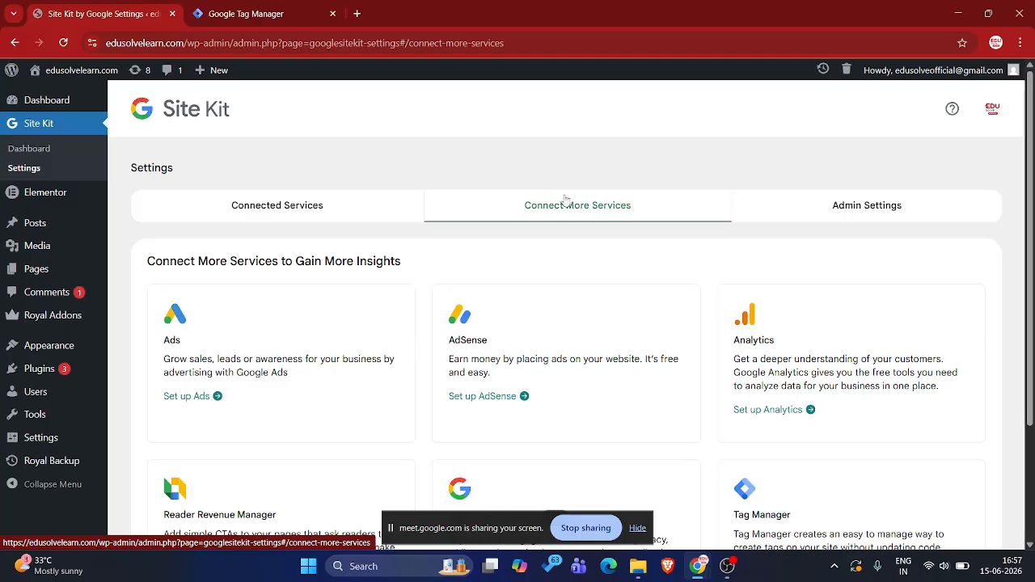
scroll(568, 208, "down", 2)
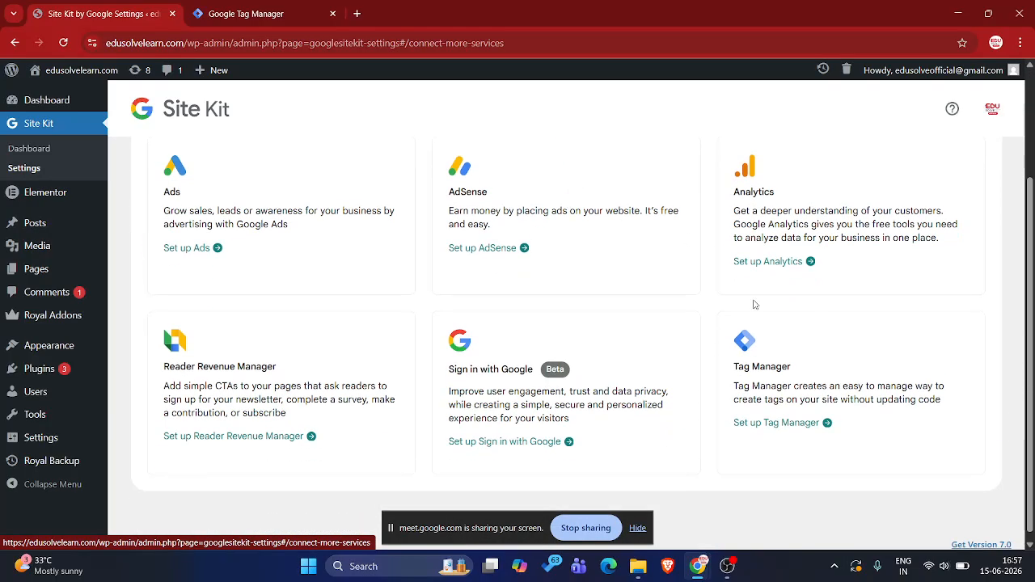
left_click(765, 424)
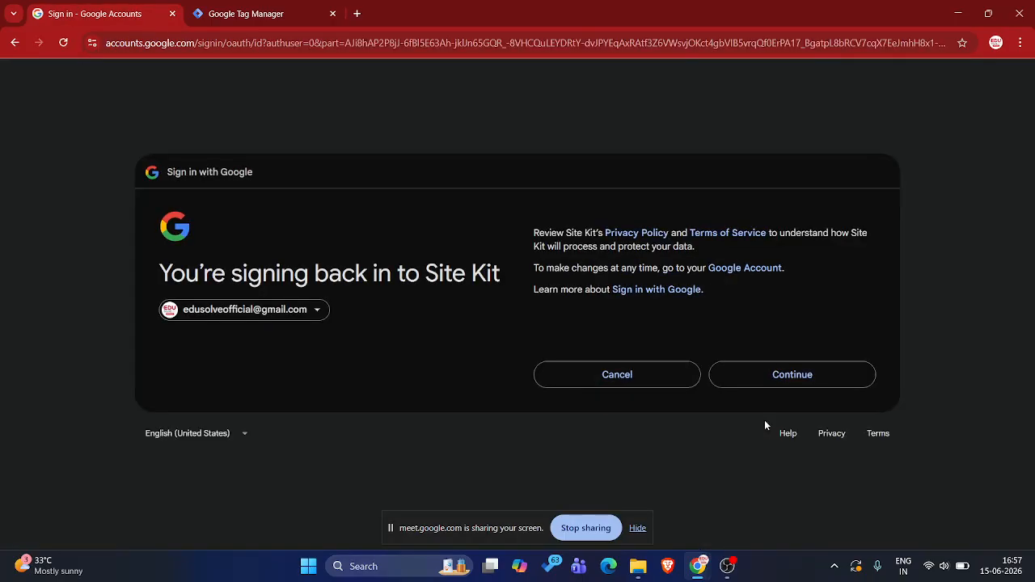
left_click(791, 377)
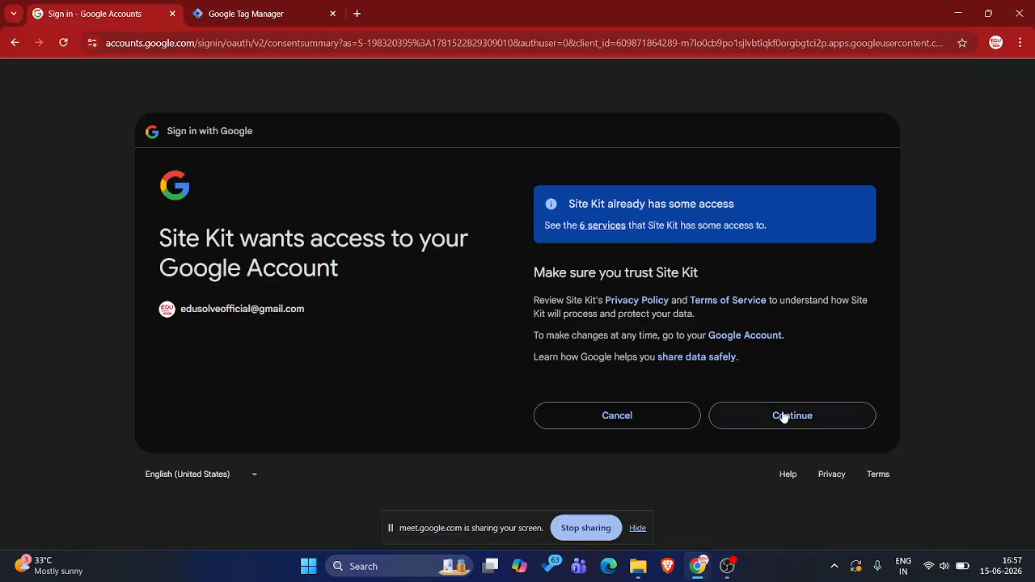
left_click(782, 414)
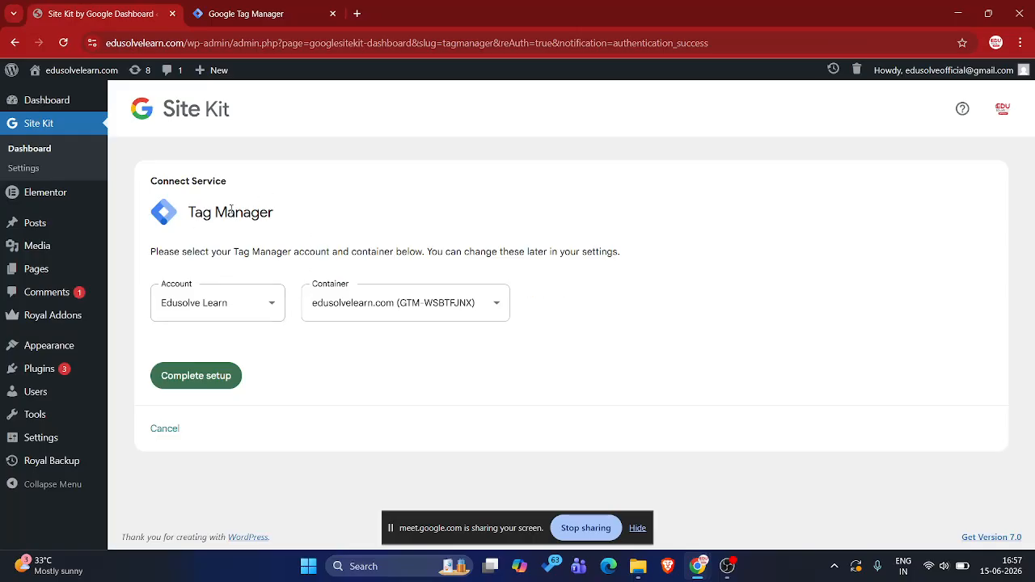
Compare the account and container selected in Site Kit with the ones listed in Google Tag Manager
left_click(287, 5)
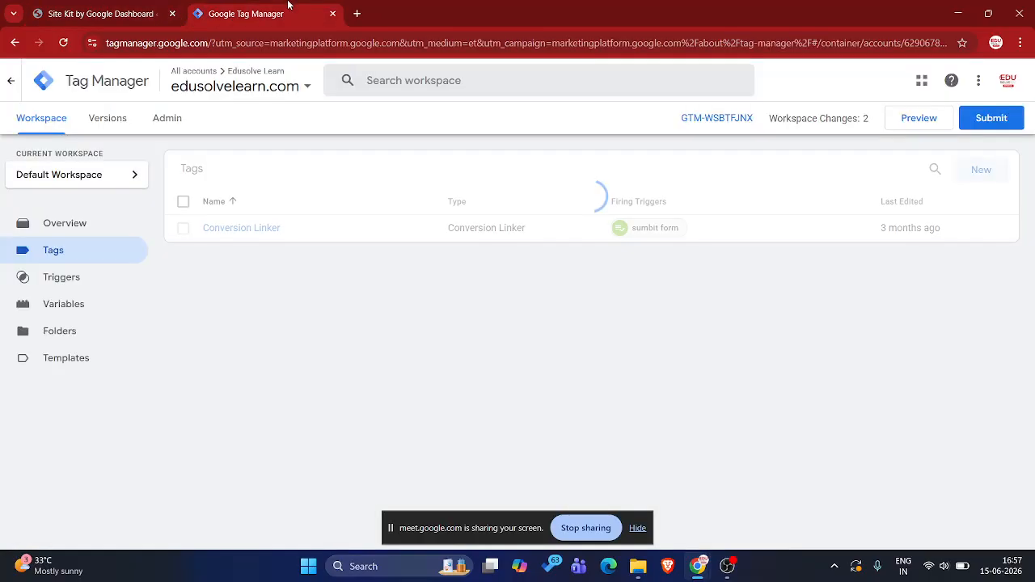
left_click(123, 5)
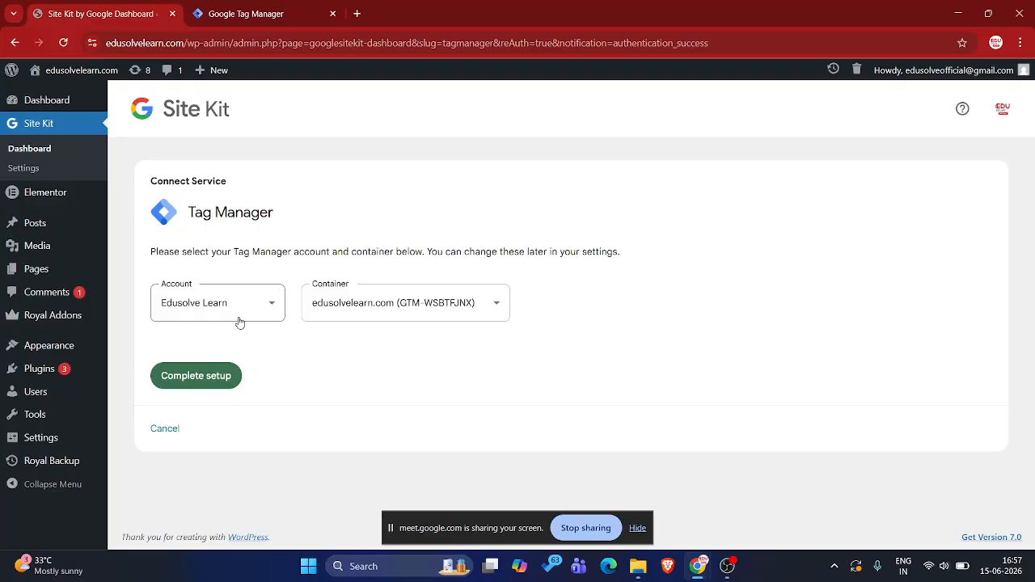
left_click(260, 6)
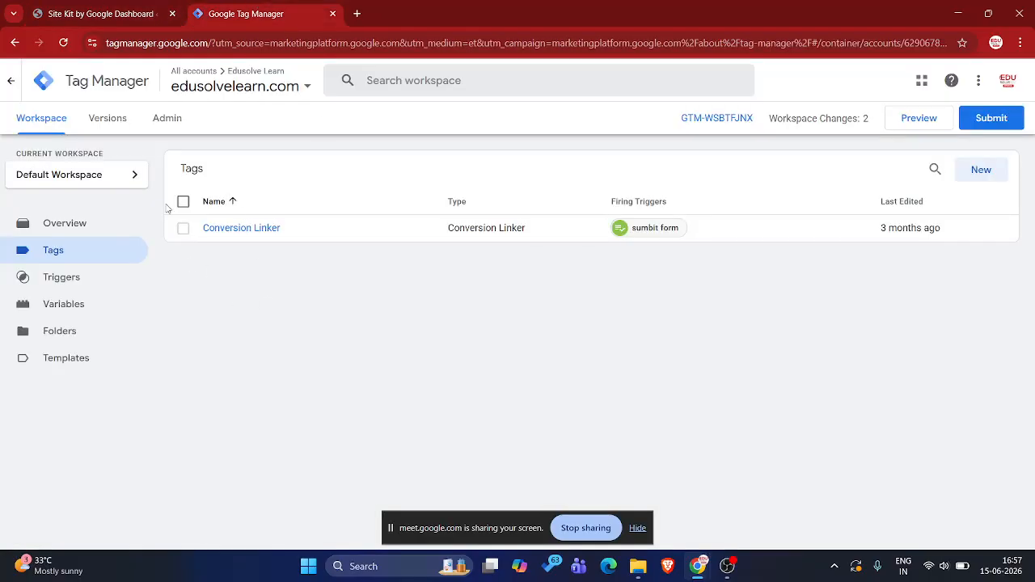
left_click(257, 81)
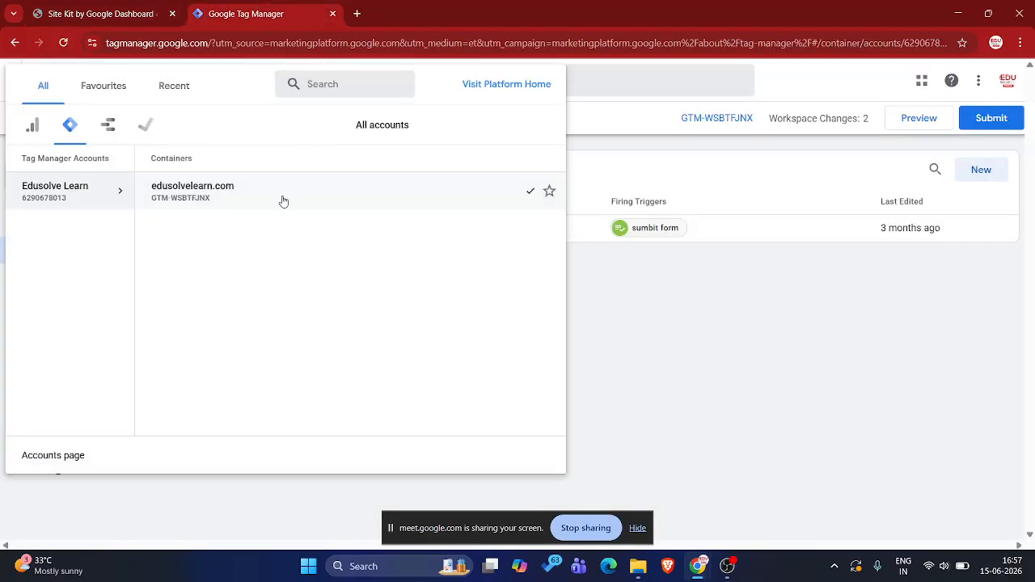
left_click(674, 291)
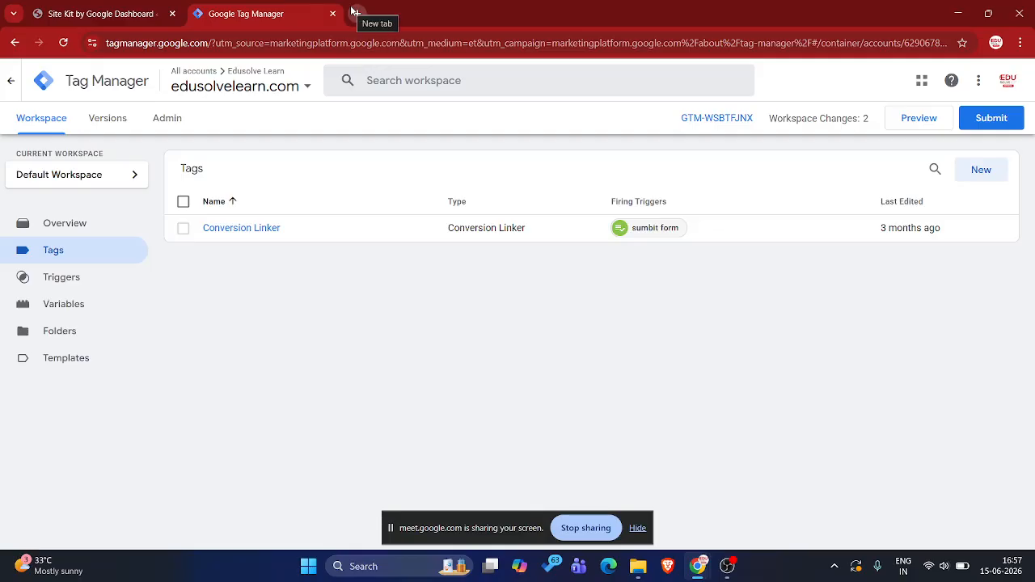
Check the Edusolve Learn account and the container ID GTM-WSBTFJNX in Site Kit against the ID shown in Tag Manager
left_click(121, 14)
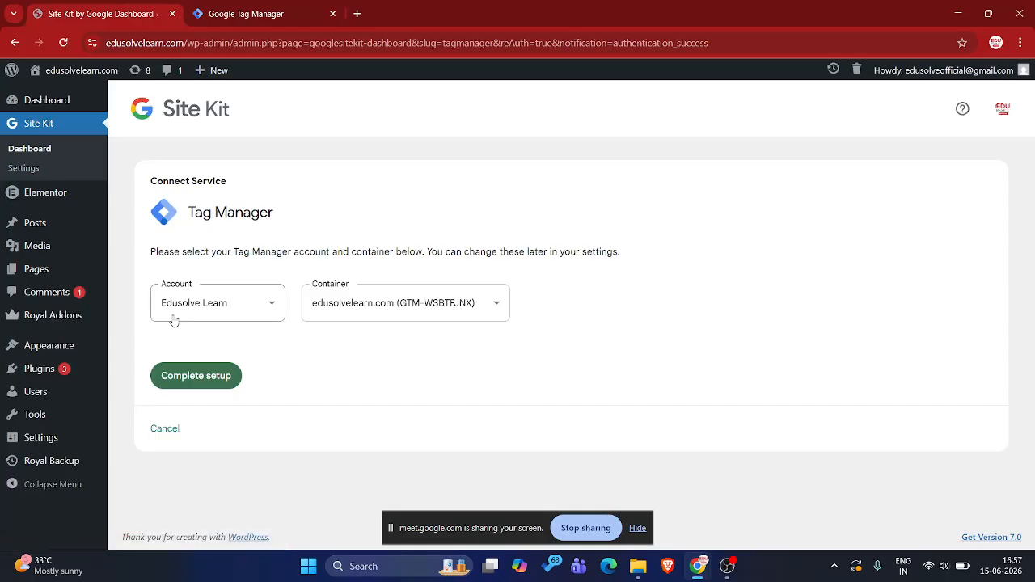
double_click(200, 312)
double_click(201, 313)
double_click(250, 305)
double_click(250, 306)
left_click(253, 306)
left_click(346, 297)
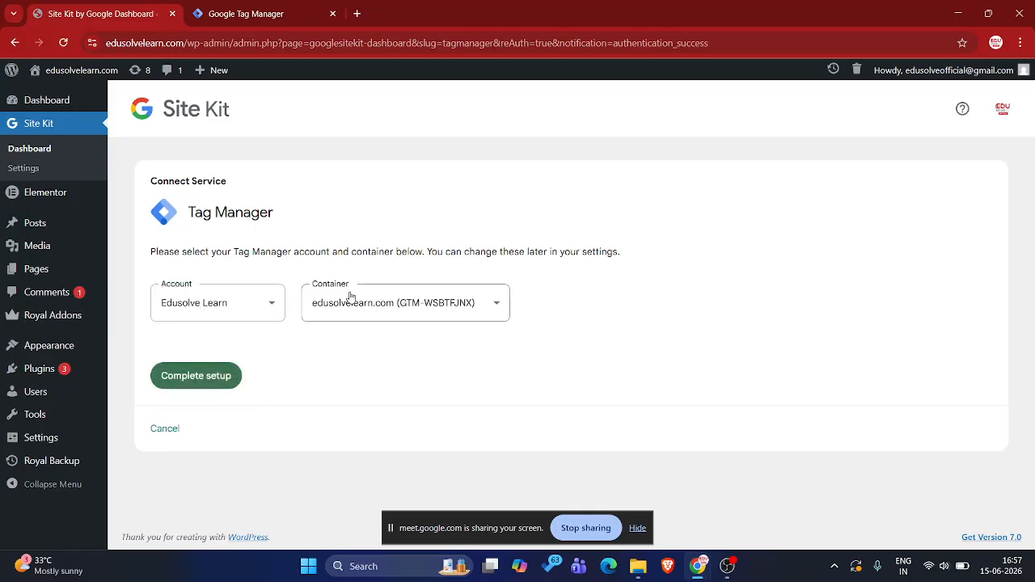
left_click(349, 298)
left_click(350, 297)
double_click(350, 297)
left_click(284, 7)
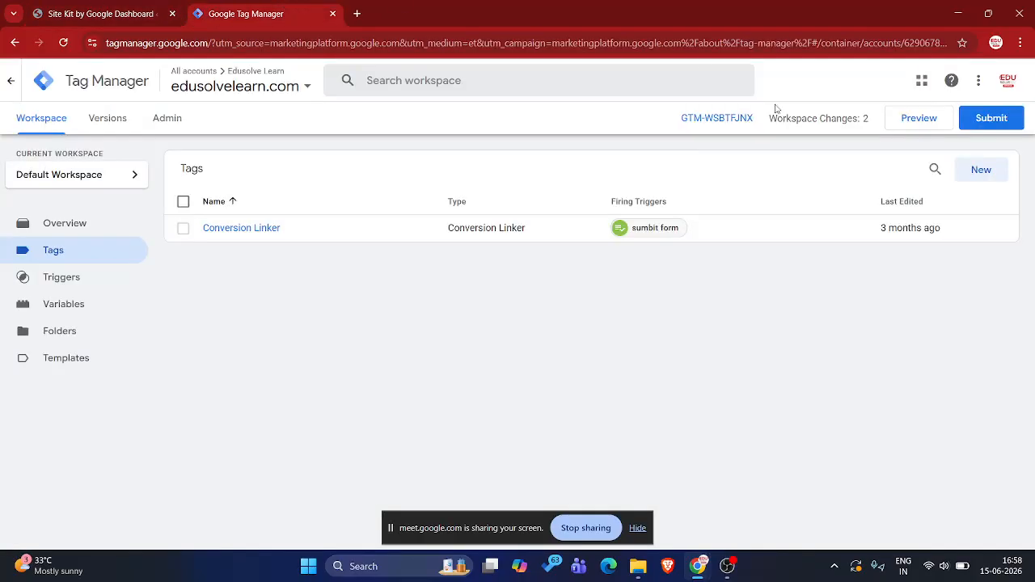
left_click_drag(680, 124, 751, 129)
Complete the Tag Manager setup in Site Kit with the edusolvelearn.com container and open the connected services in its settings
left_click(144, 11)
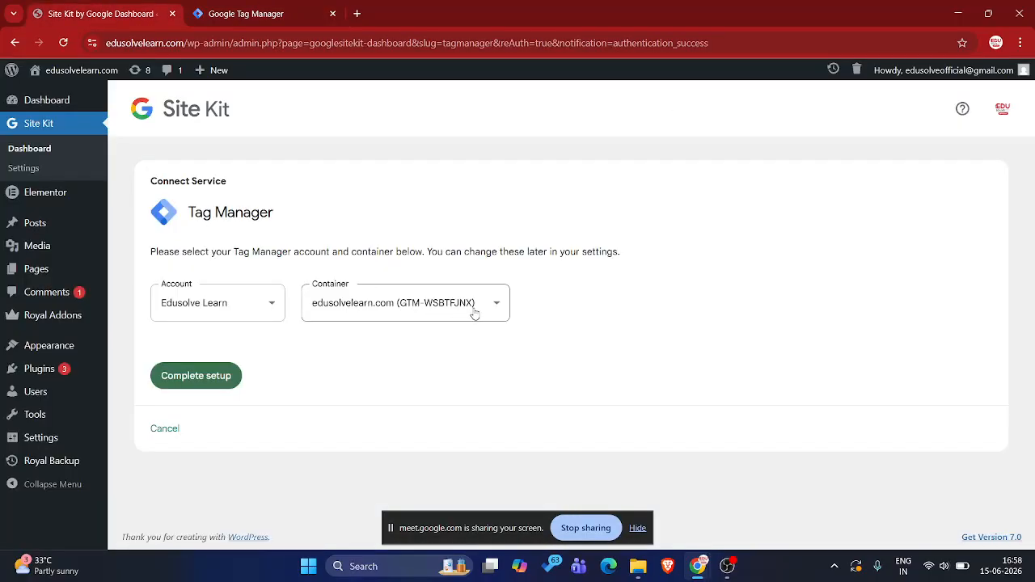
left_click(192, 383)
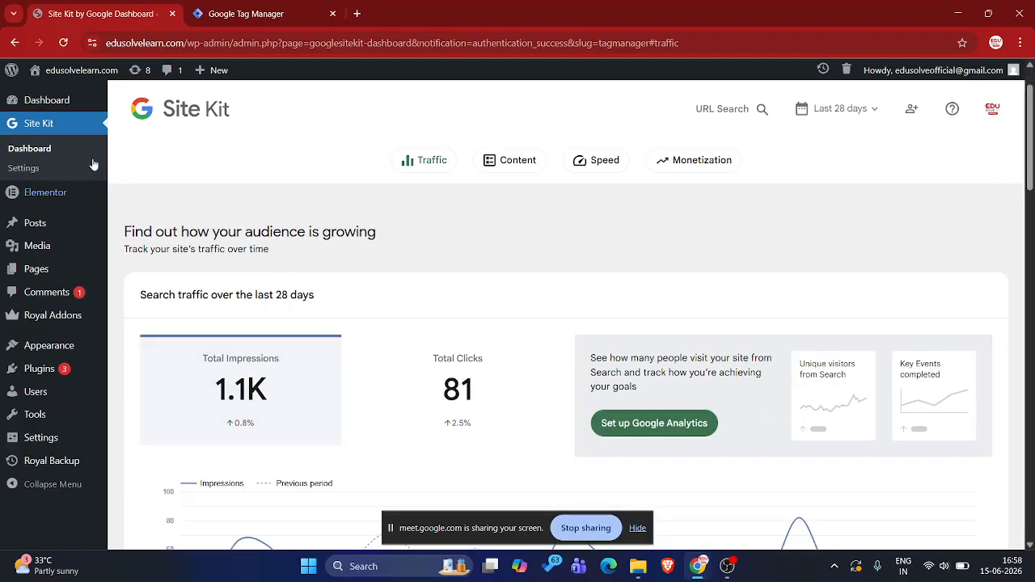
left_click(39, 166)
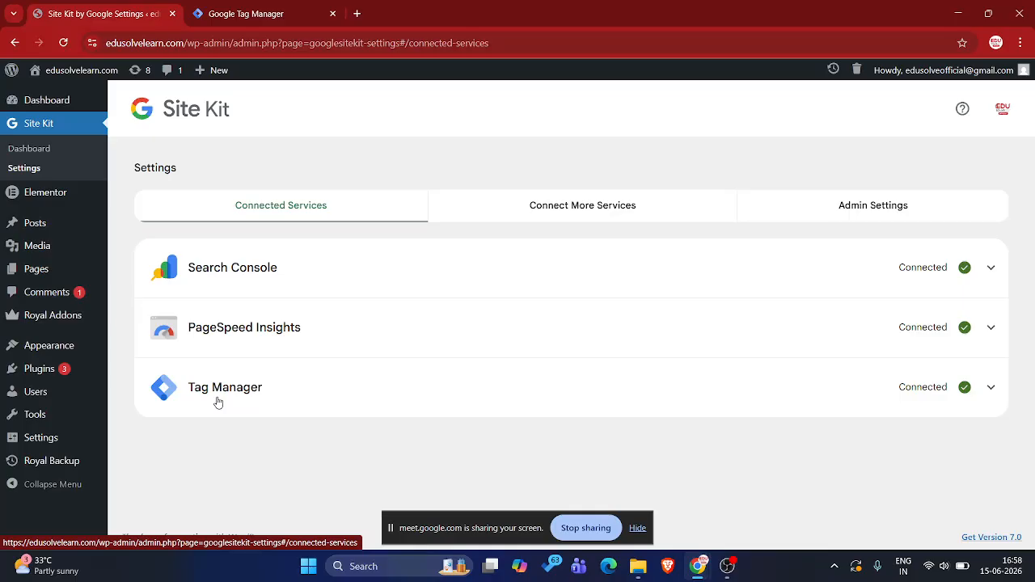
Close the skillflylearn.com Tag Manager page in the other browser window and return to the Site Kit settings
key("alt+Tab")
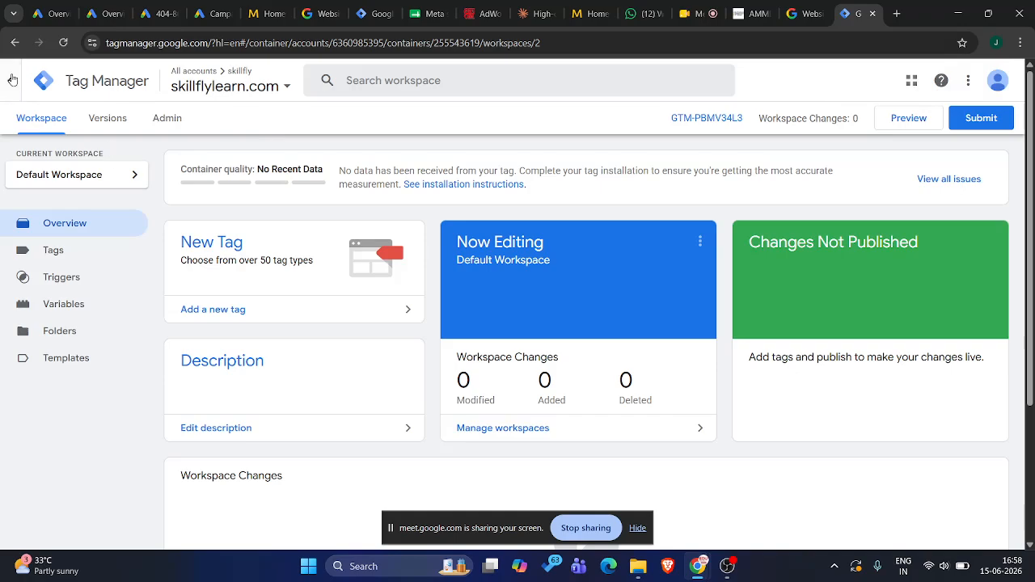
left_click(873, 14)
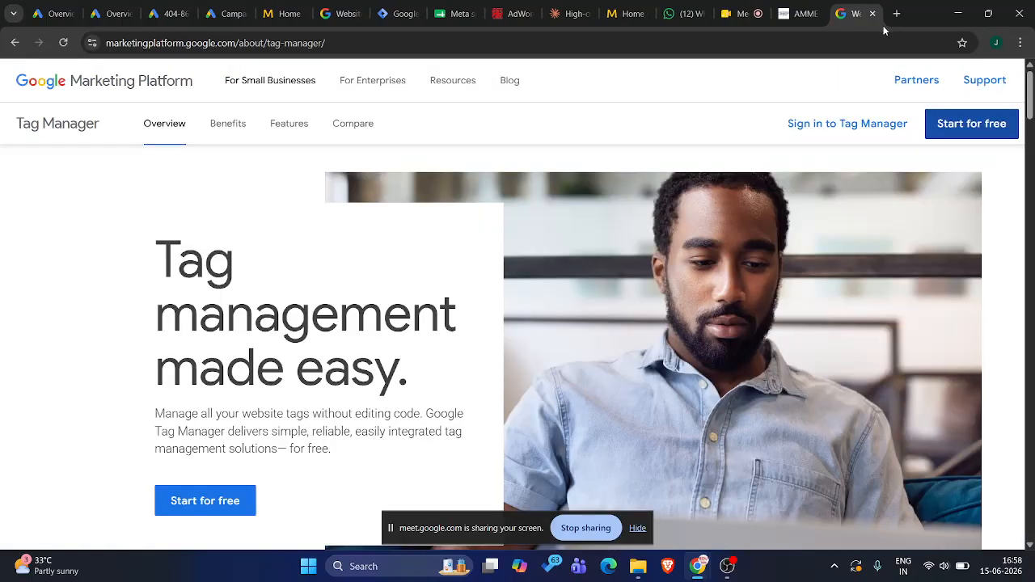
key("alt+Tab")
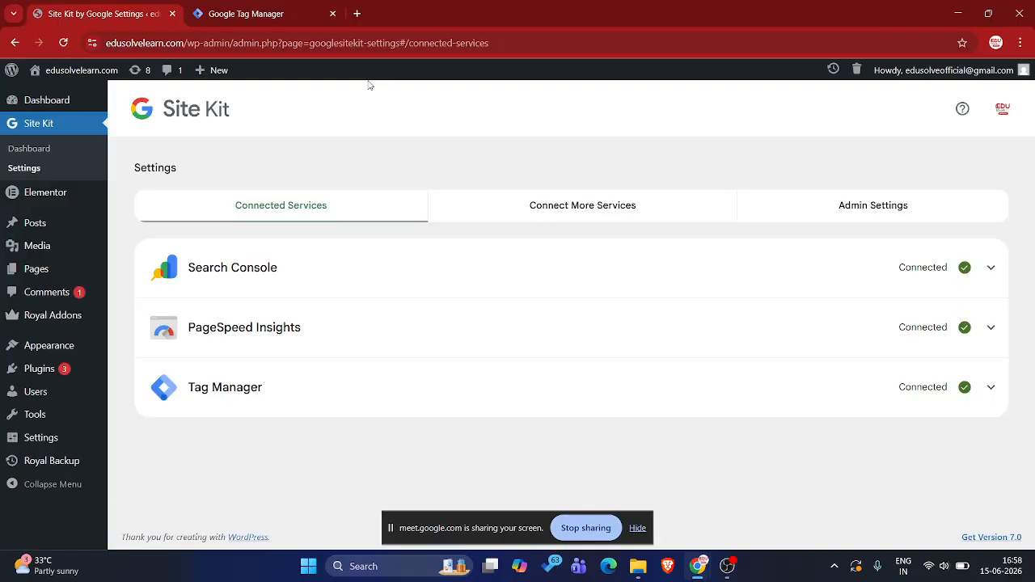
Open a new blank browser tab alongside the Site Kit and Tag Manager pages
left_click(357, 13)
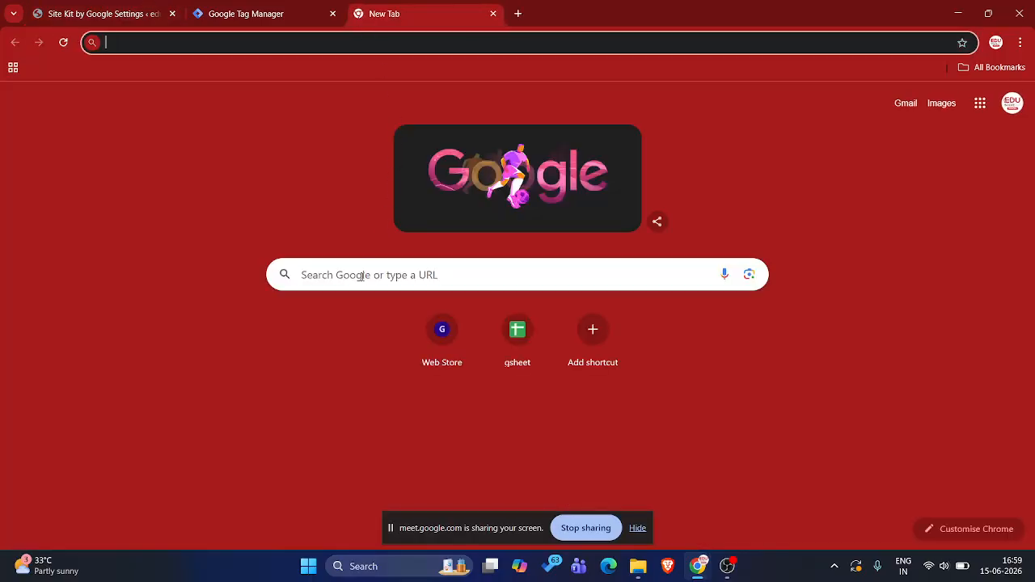
left_click(294, 158)
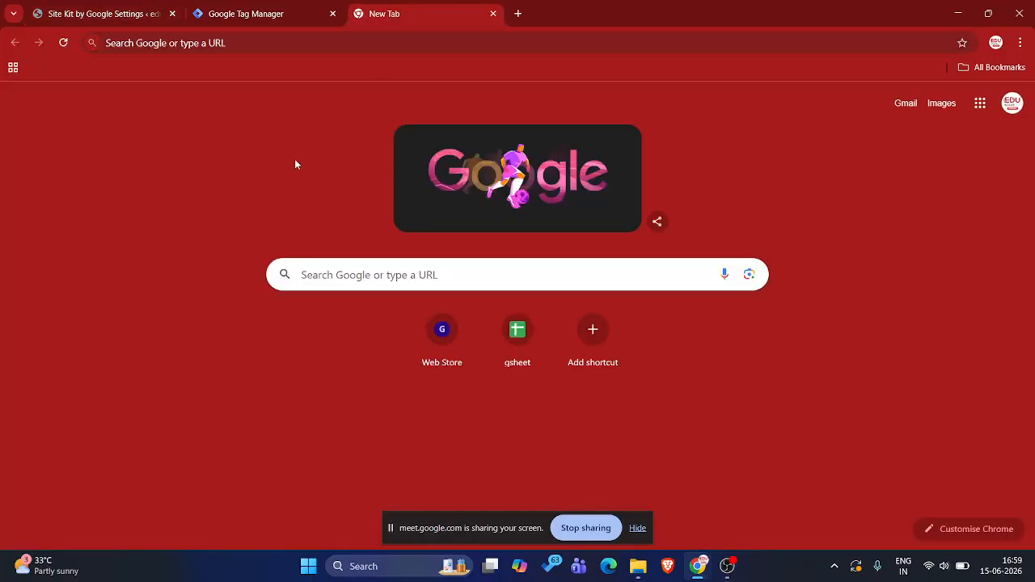
left_click(349, 279)
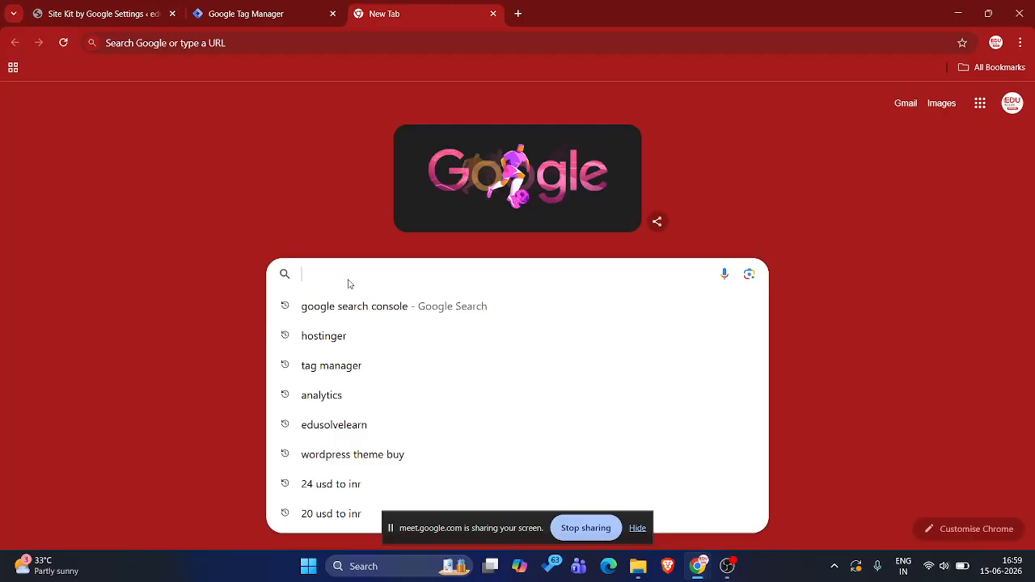
left_click(326, 194)
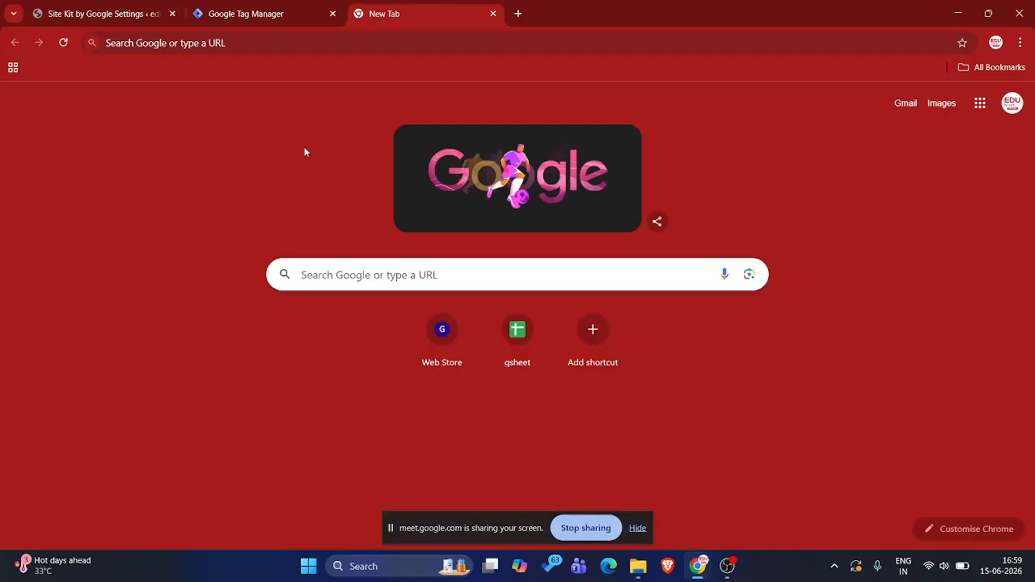
left_click(119, 5)
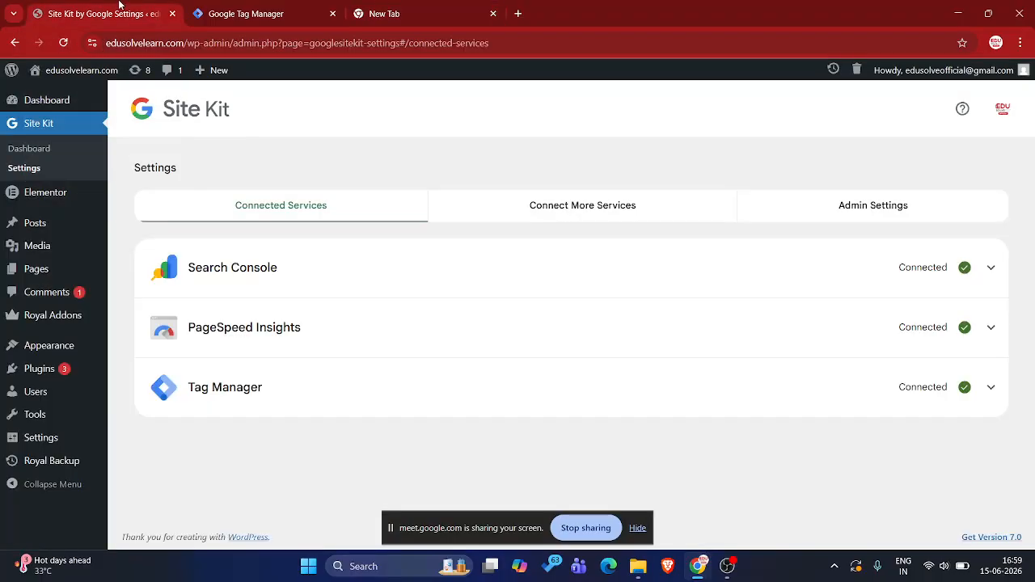
left_click(258, 5)
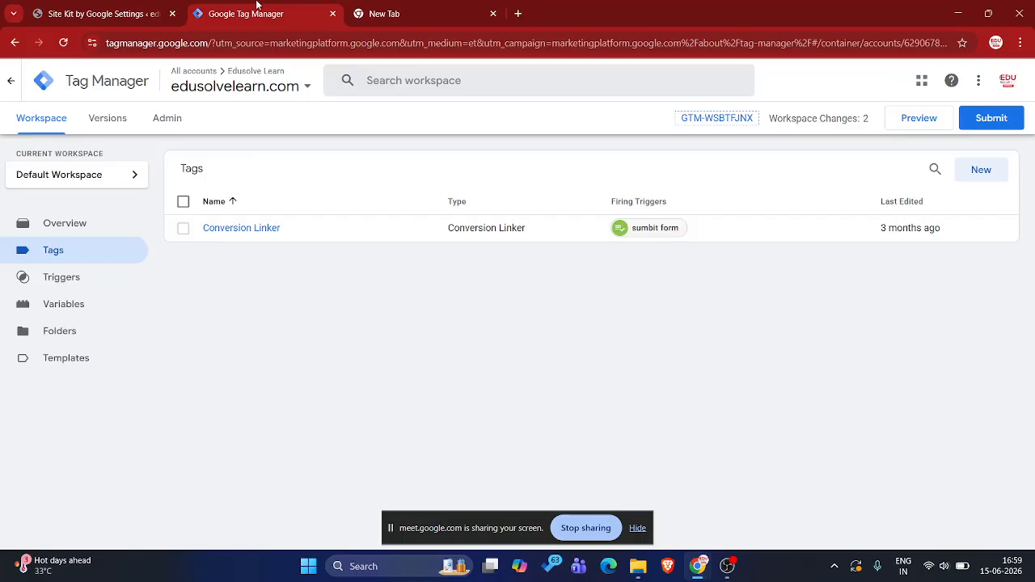
left_click(142, 7)
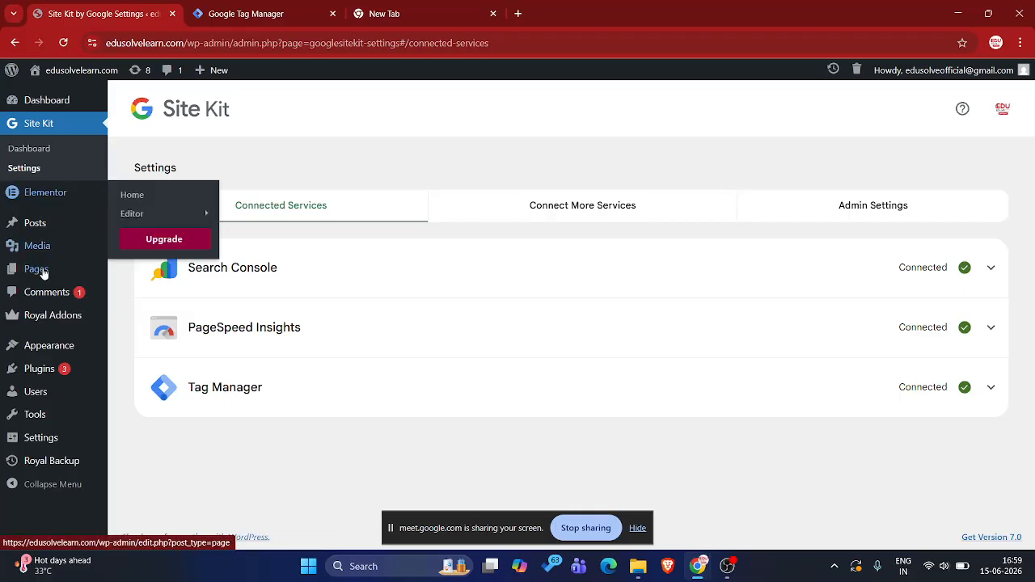
mouse_move(32, 369)
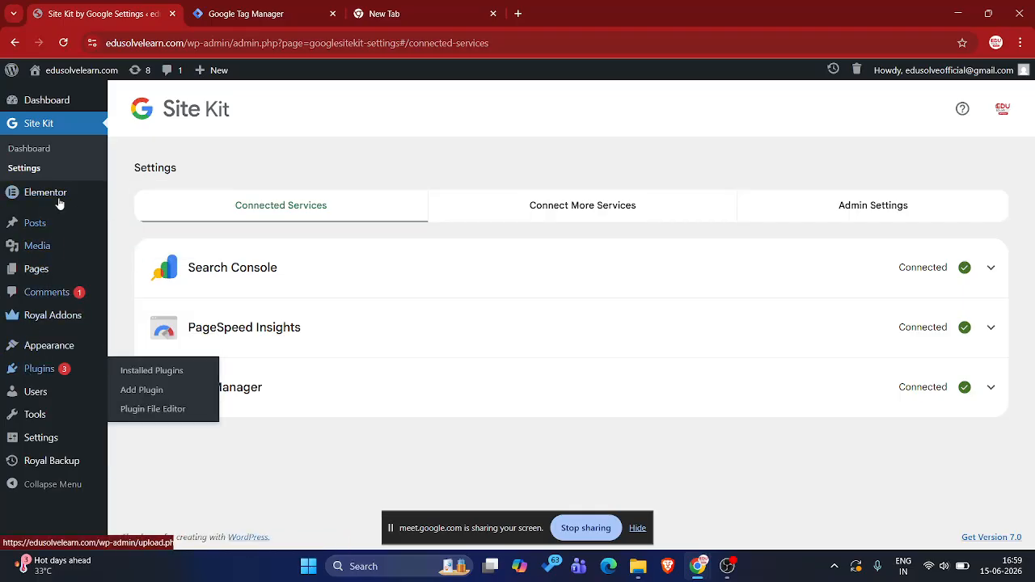
left_click_drag(168, 117, 223, 111)
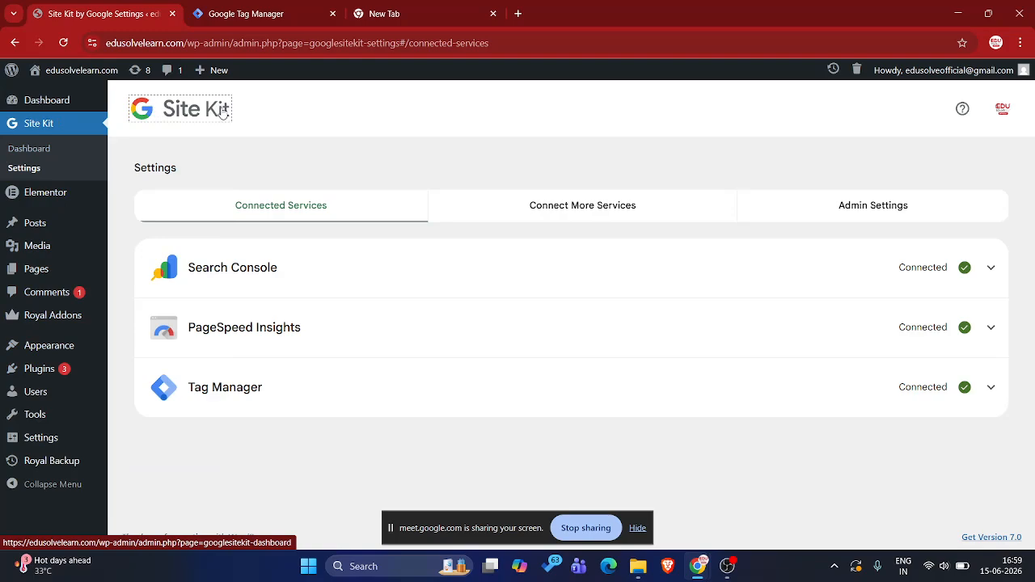
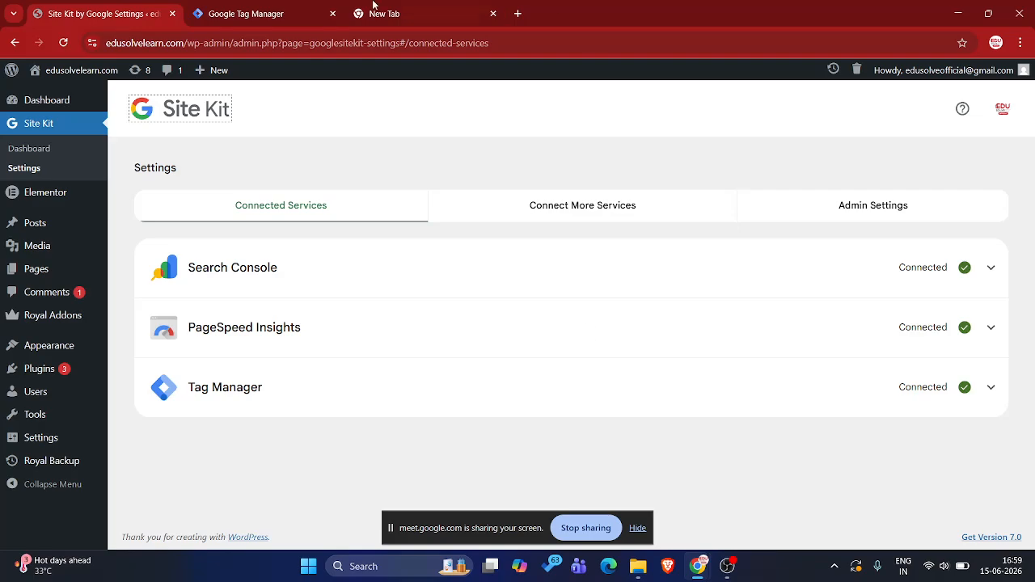
Review the edusolvelearn.com container's tags in Tag Manager alongside the connected services in the Site Kit settings
left_click(293, 7)
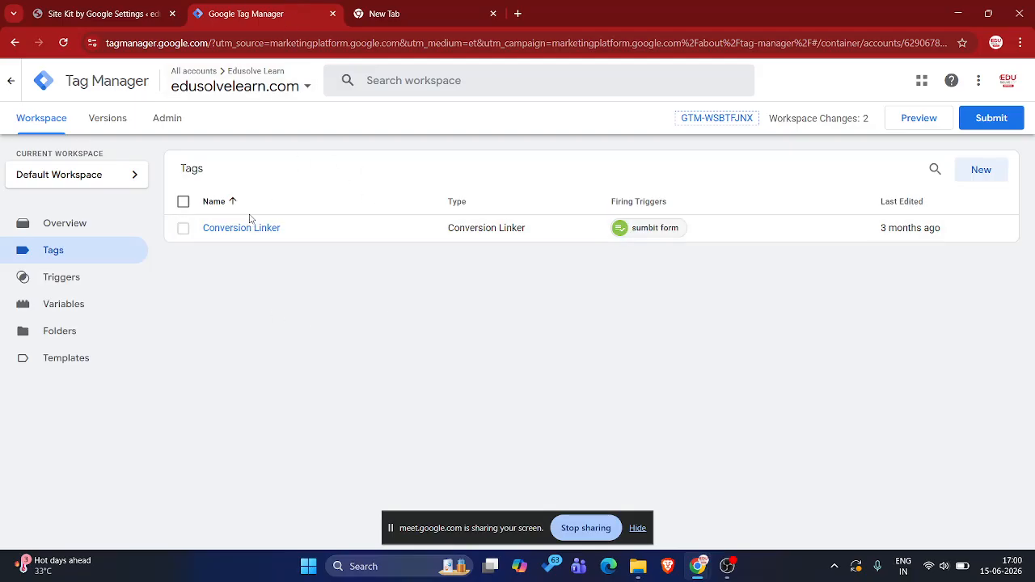
left_click(128, 6)
left_click(261, 5)
left_click(58, 6)
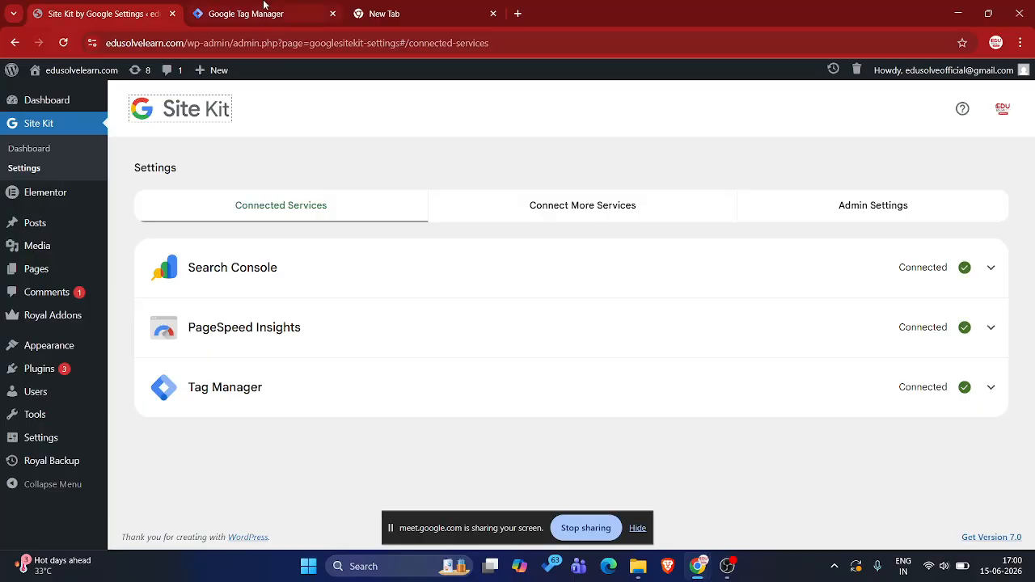
Switch to the other browser window, close the Tag Manager product page and open the bangalore.metaspaces.in container's overview
key("alt+Tab")
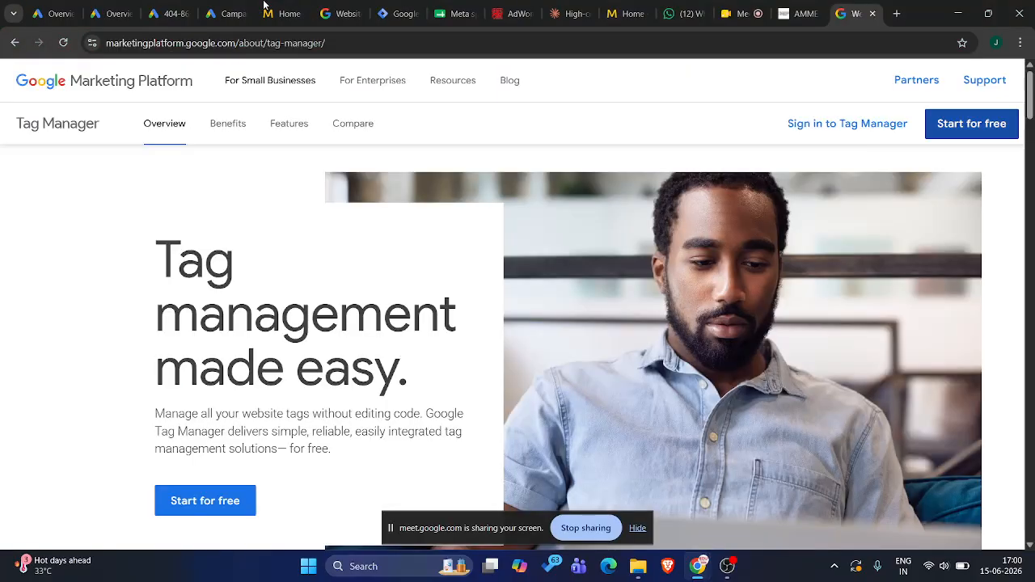
left_click(878, 16)
left_click(418, 7)
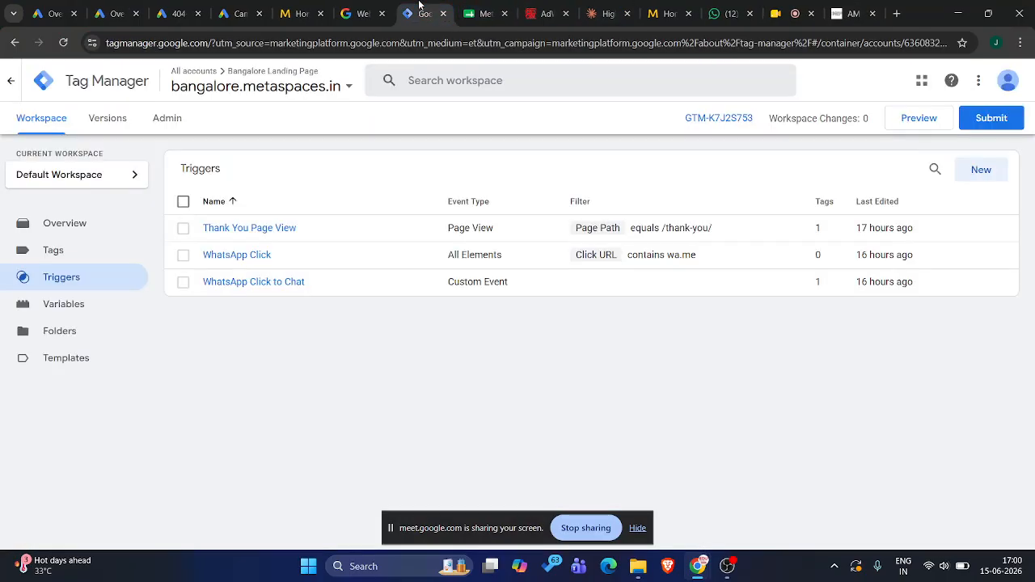
left_click(71, 226)
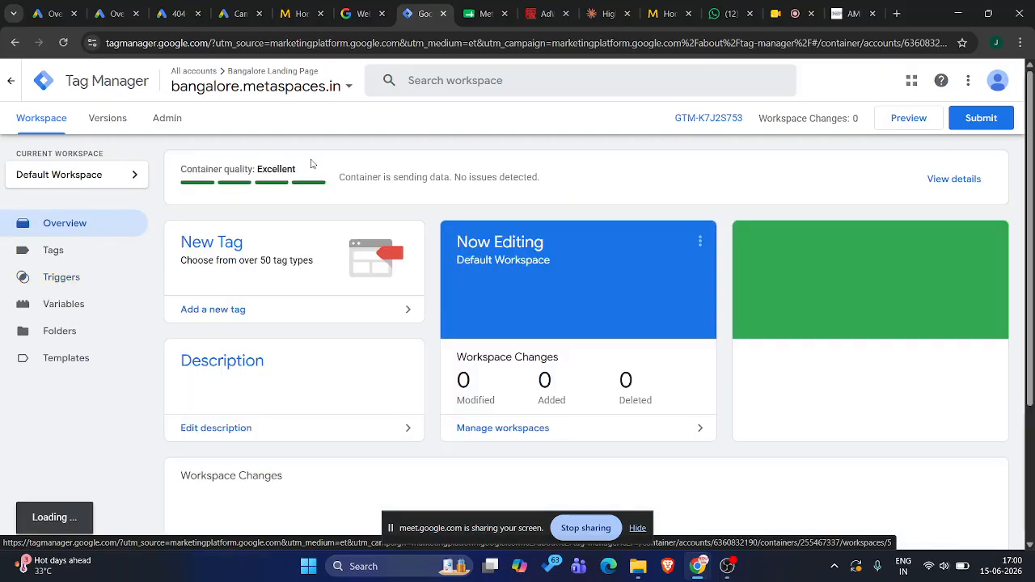
Examine the consultation form and WhatsApp button on the bangalore.metaspaces.in landing page, closing the remaining Tag Manager product page
left_click(299, 14)
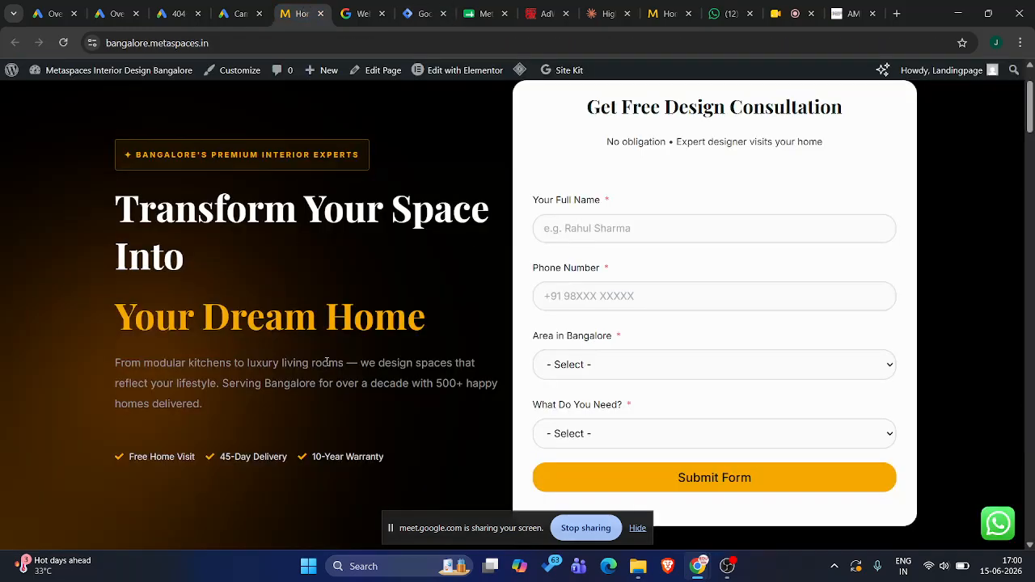
scroll(322, 191, "up", 2)
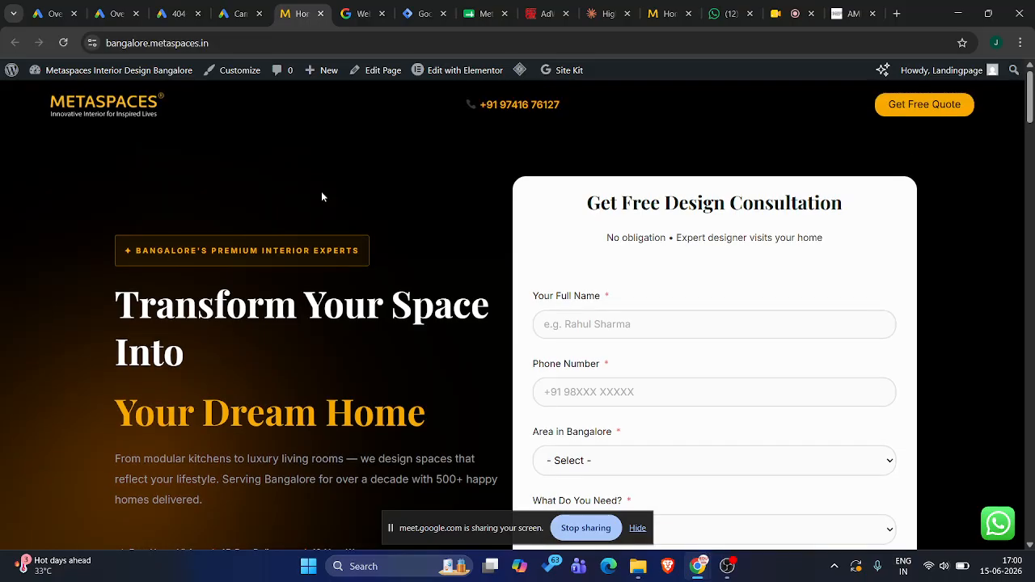
scroll(321, 194, "down", 8)
scroll(321, 196, "up", 10)
left_click(381, 14)
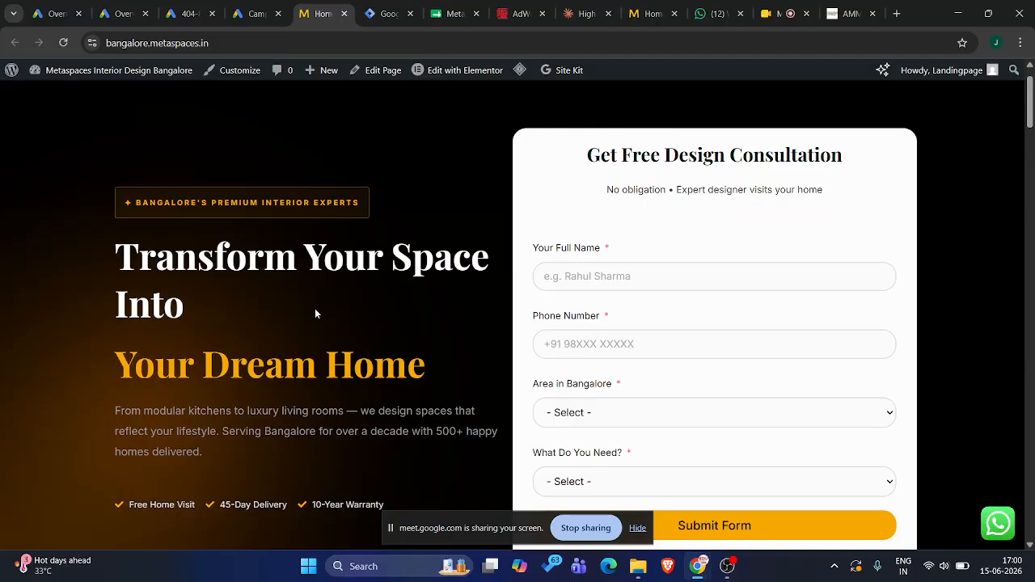
scroll(316, 313, "down", 1)
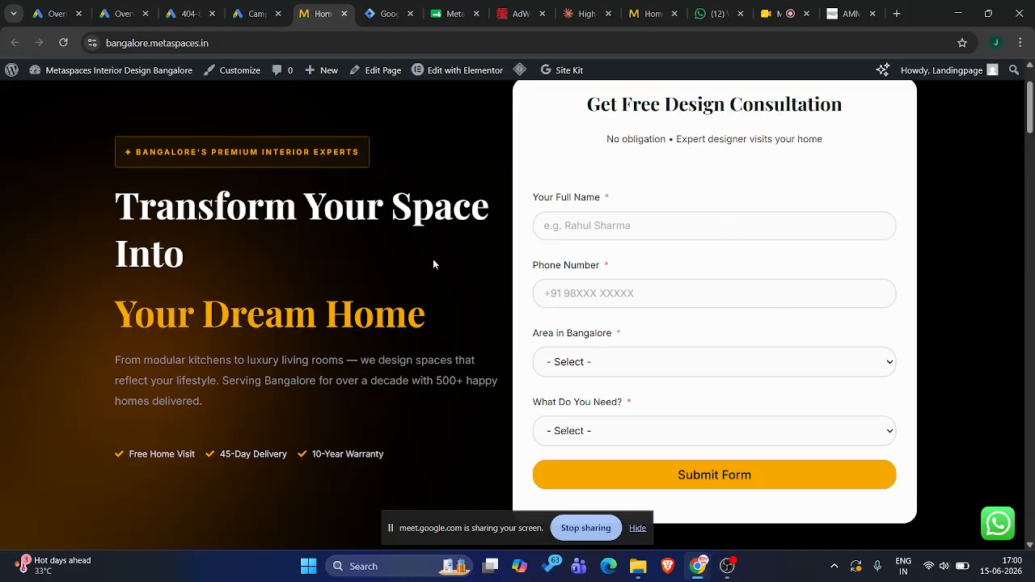
scroll(534, 417, "down", 2)
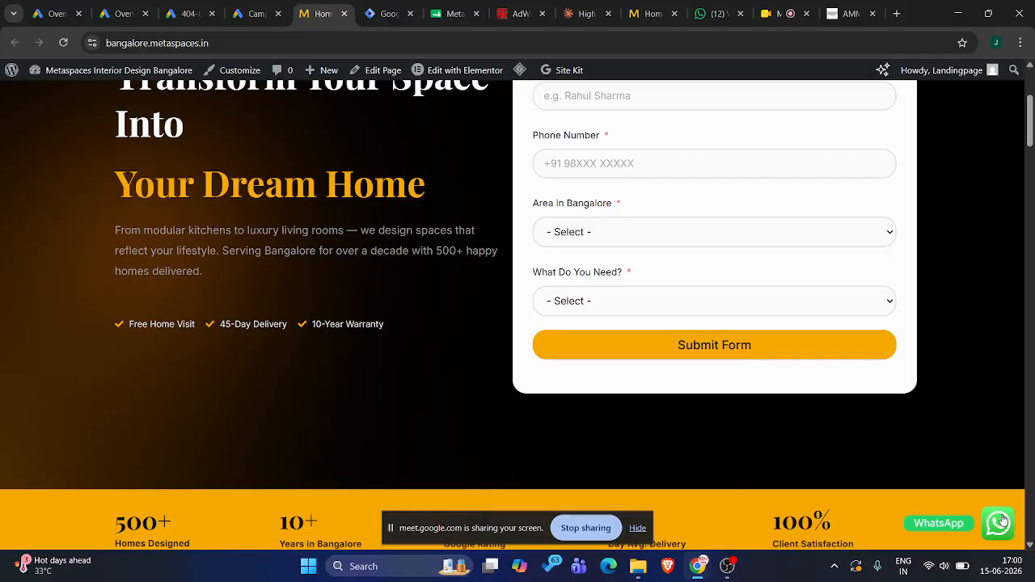
Reload the Google Ads overview for Ad group 1 and review the bangalore.metaspaces.in landing page from its header to the statistics band
left_click(140, 7)
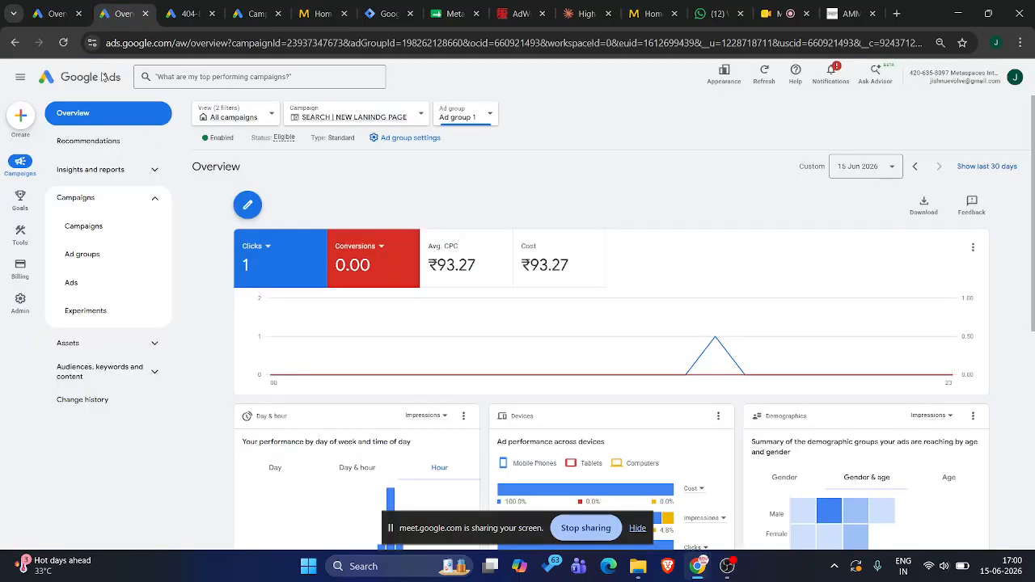
left_click(62, 42)
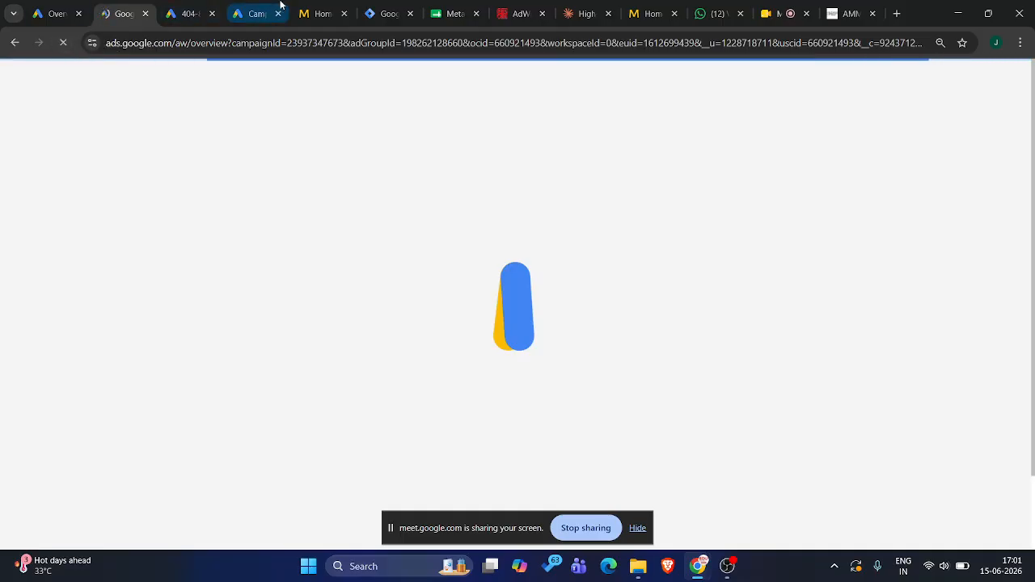
left_click(317, 13)
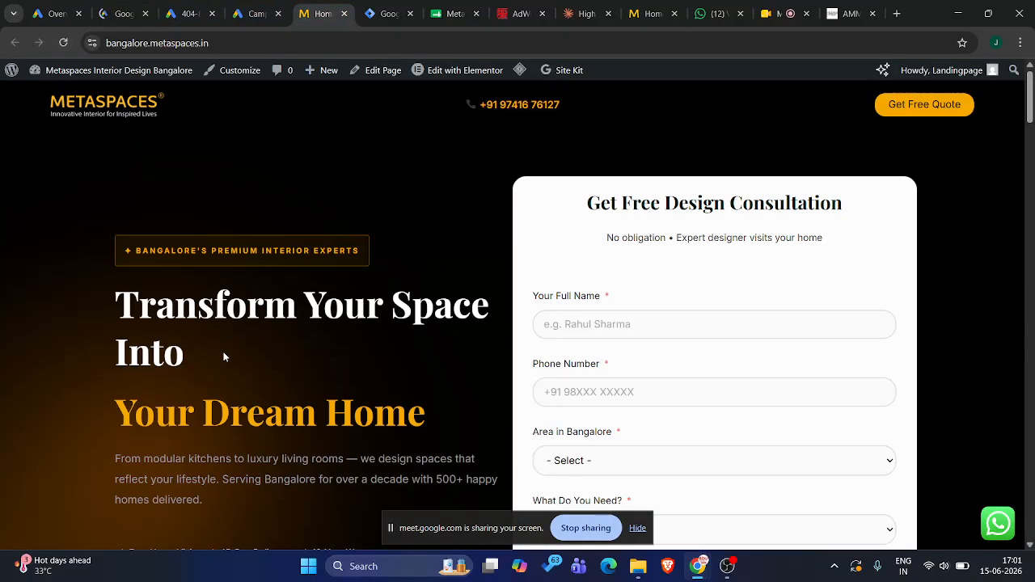
scroll(224, 357, "down", 2)
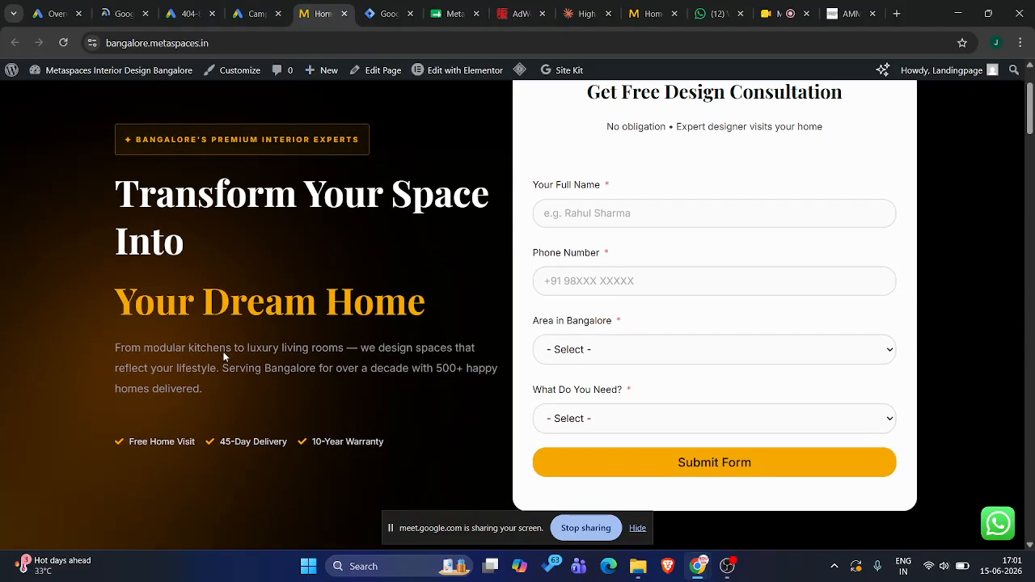
scroll(223, 357, "down", 4)
scroll(224, 357, "up", 5)
scroll(224, 357, "down", 4)
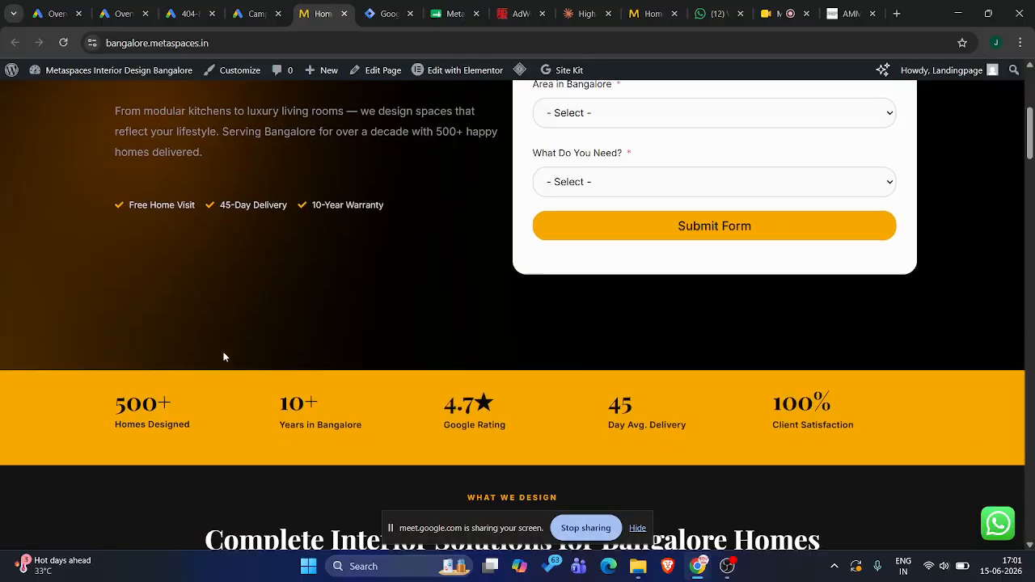
scroll(224, 357, "up", 5)
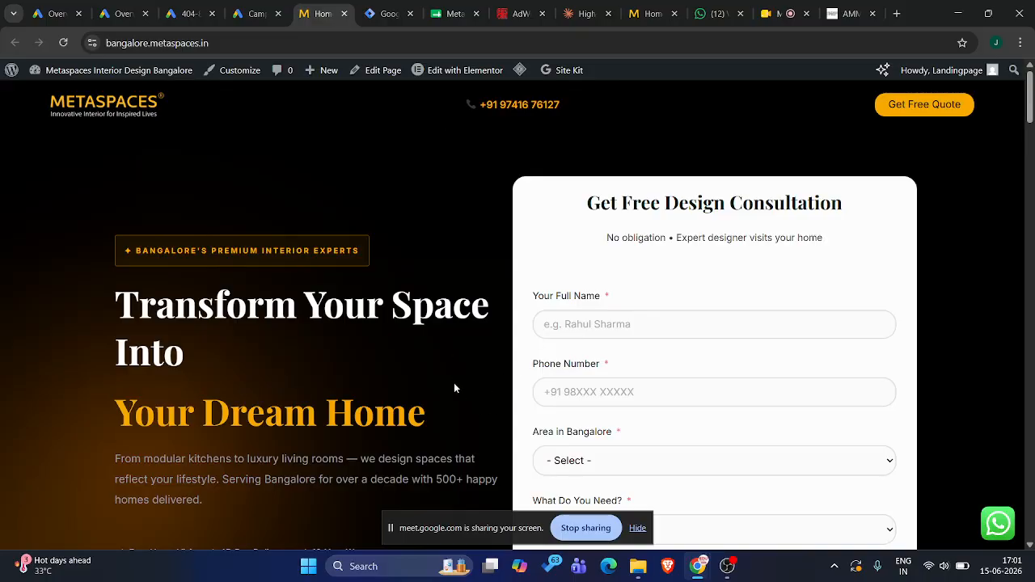
scroll(455, 384, "down", 1)
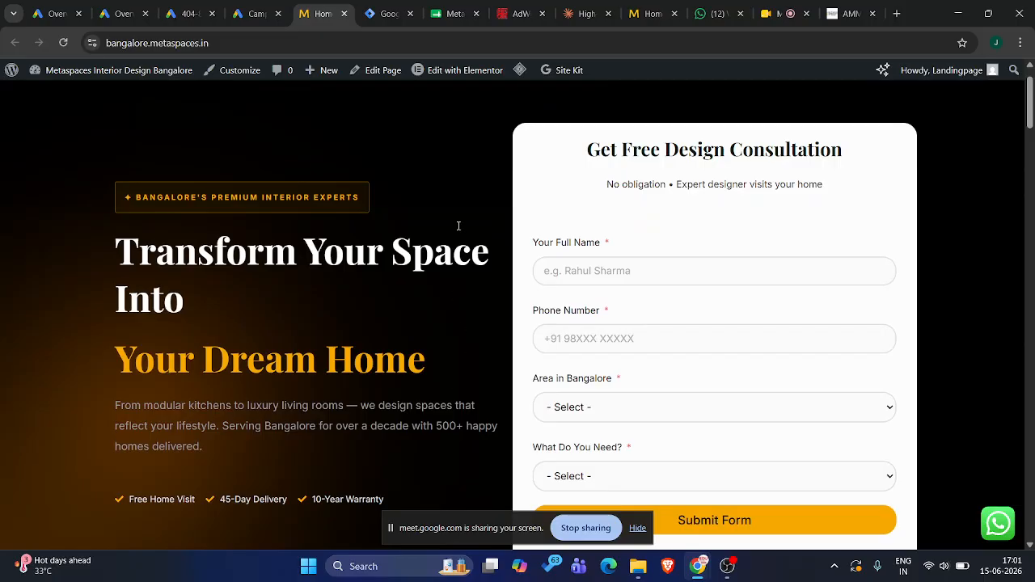
Inspect the bangalore.metaspaces.in container's variables in Tag Manager alongside the form fields and submit button on its landing page
left_click(374, 6)
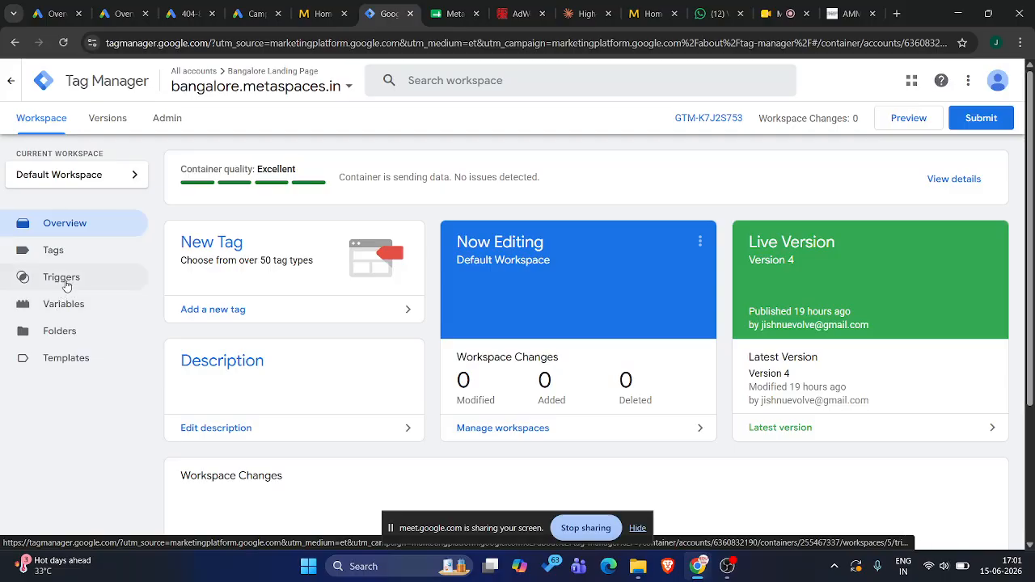
left_click(66, 305)
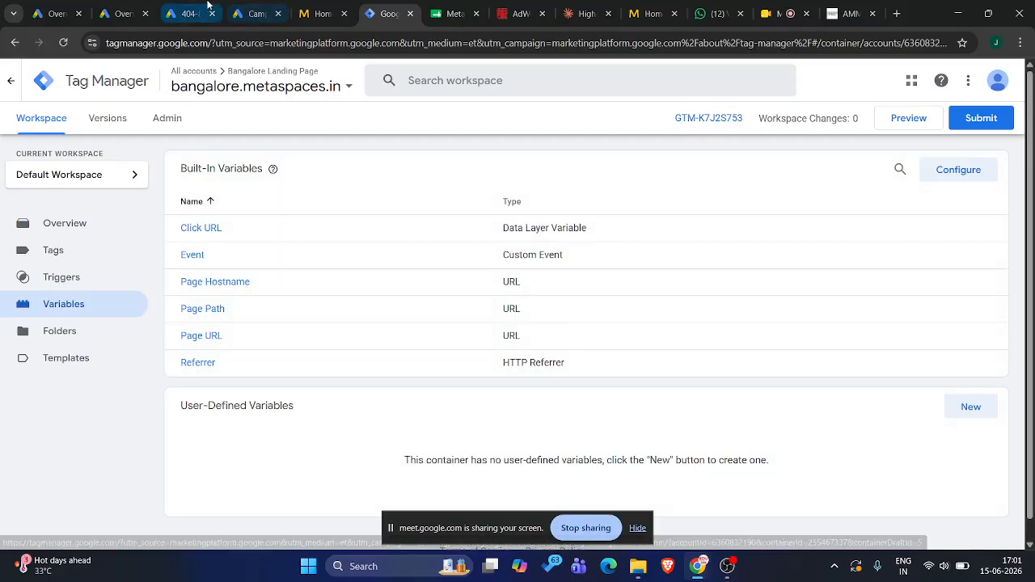
left_click(324, 4)
scroll(426, 365, "down", 1)
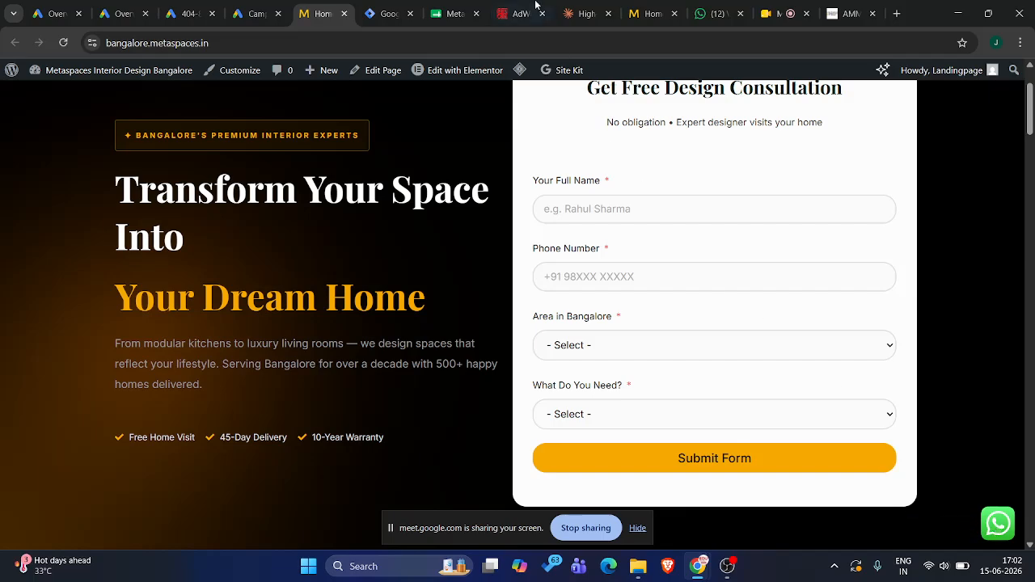
left_click(391, 6)
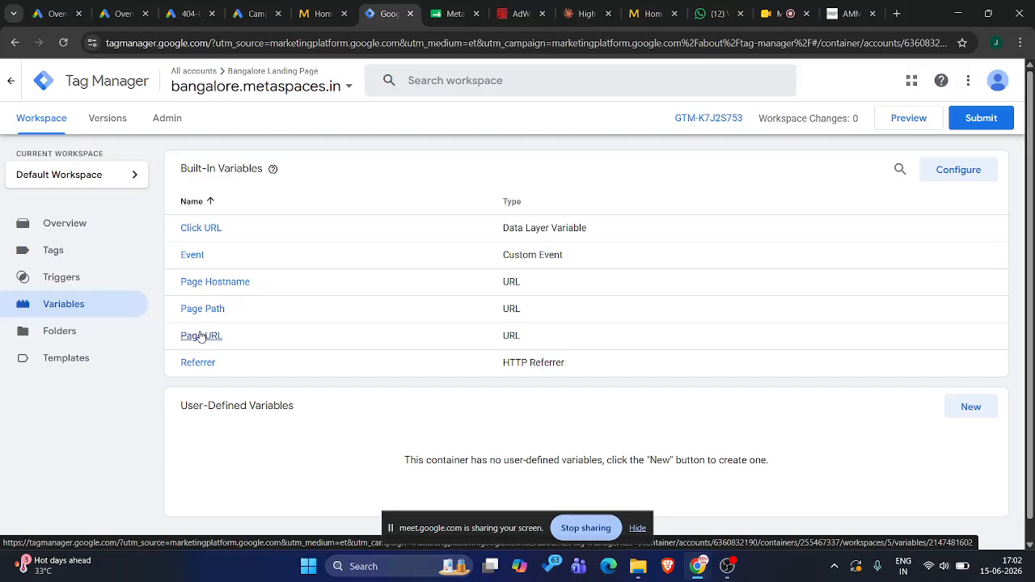
left_click(321, 14)
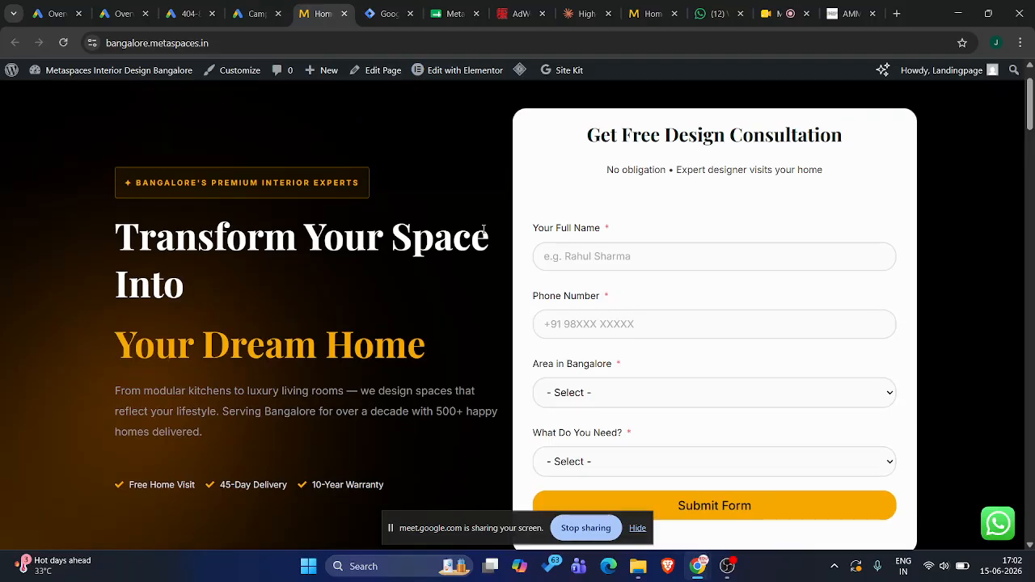
scroll(670, 325, "down", 1)
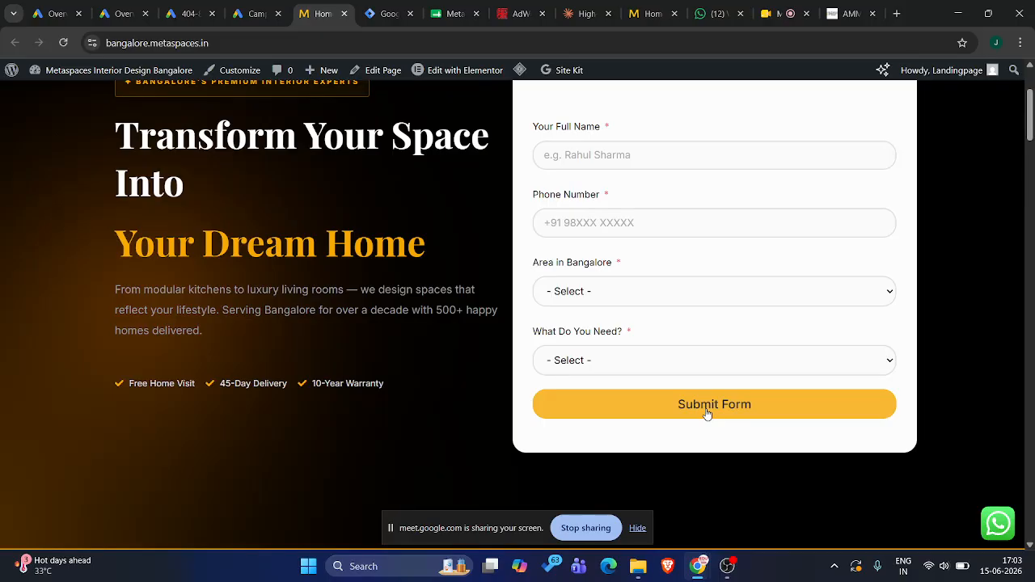
Examine the Errors, Clicks, Forms, History and Videos options in the container's built-in variable configuration, then close it
left_click(385, 13)
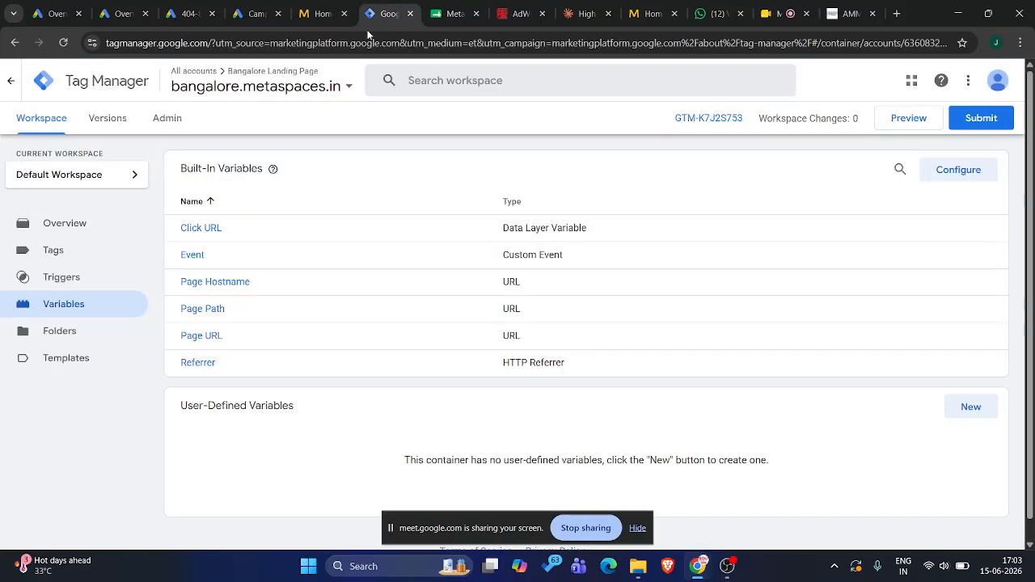
left_click(81, 284)
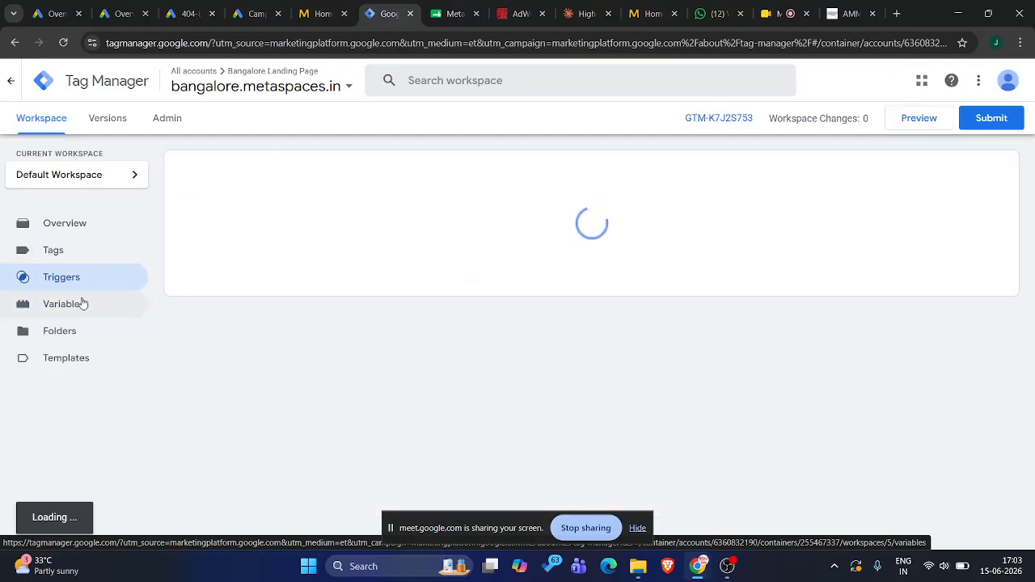
left_click(81, 304)
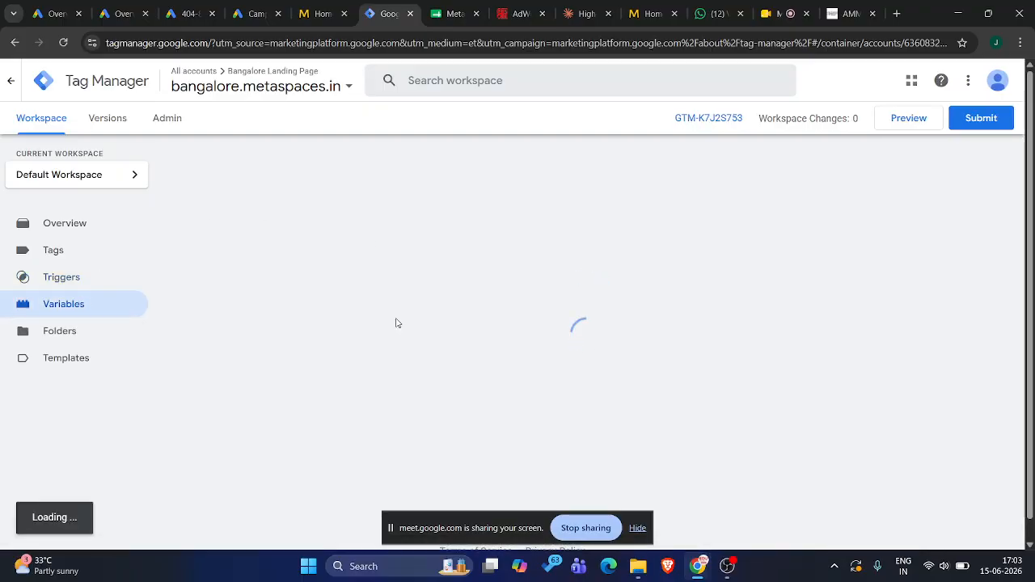
left_click(950, 172)
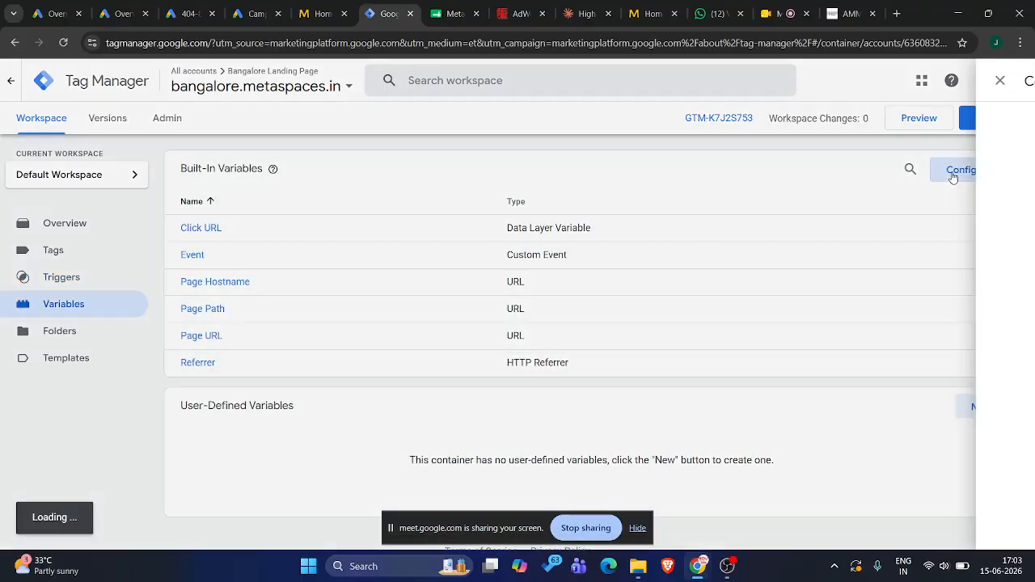
scroll(730, 416, "down", 3)
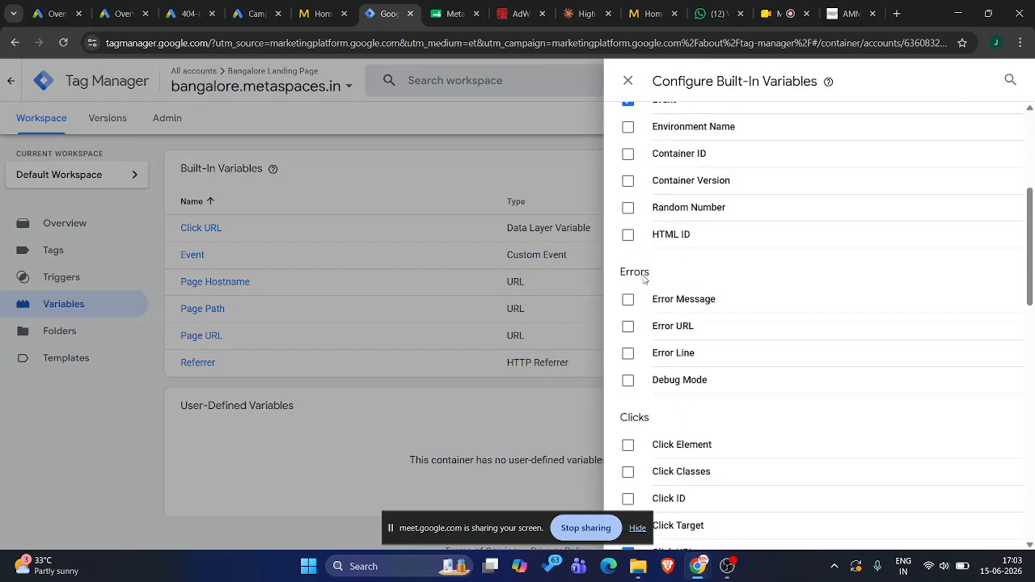
scroll(657, 382, "down", 2)
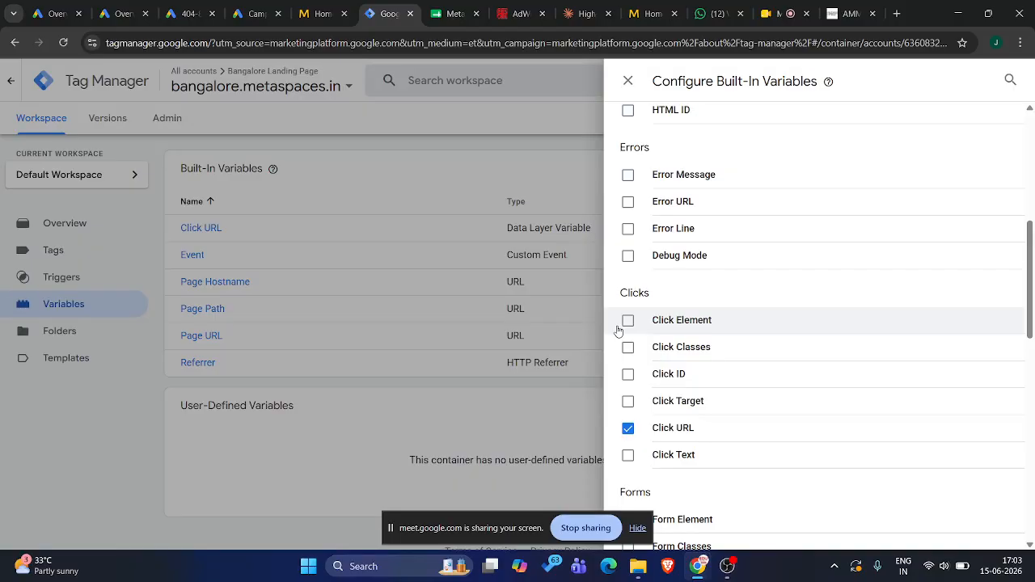
scroll(618, 330, "down", 3)
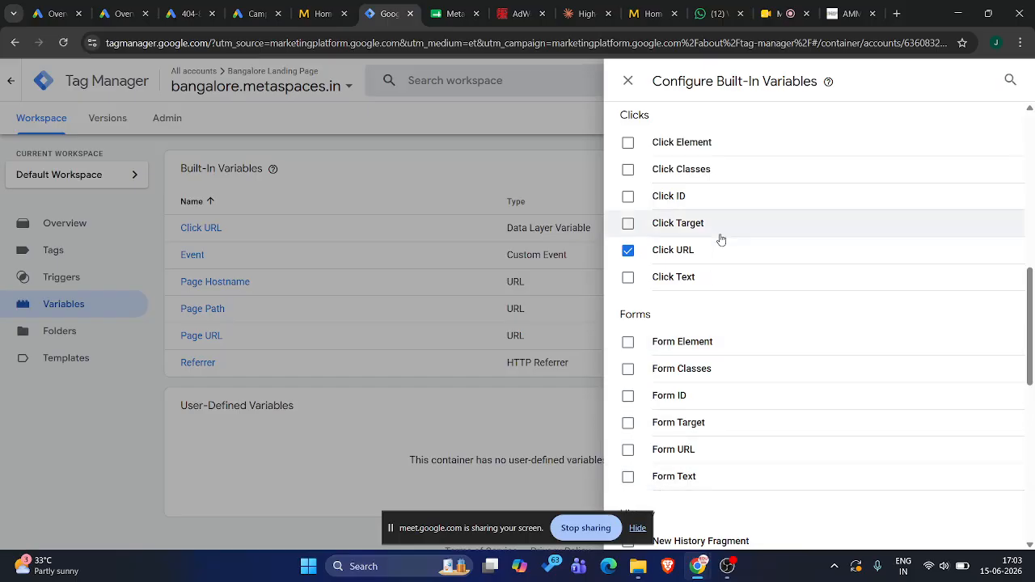
scroll(670, 463, "down", 5)
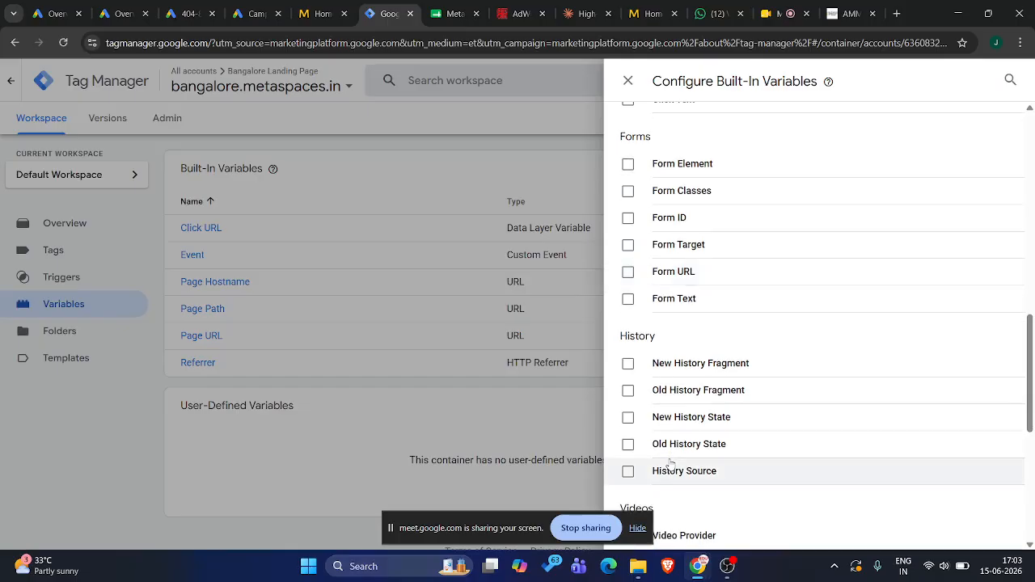
scroll(669, 406, "down", 3)
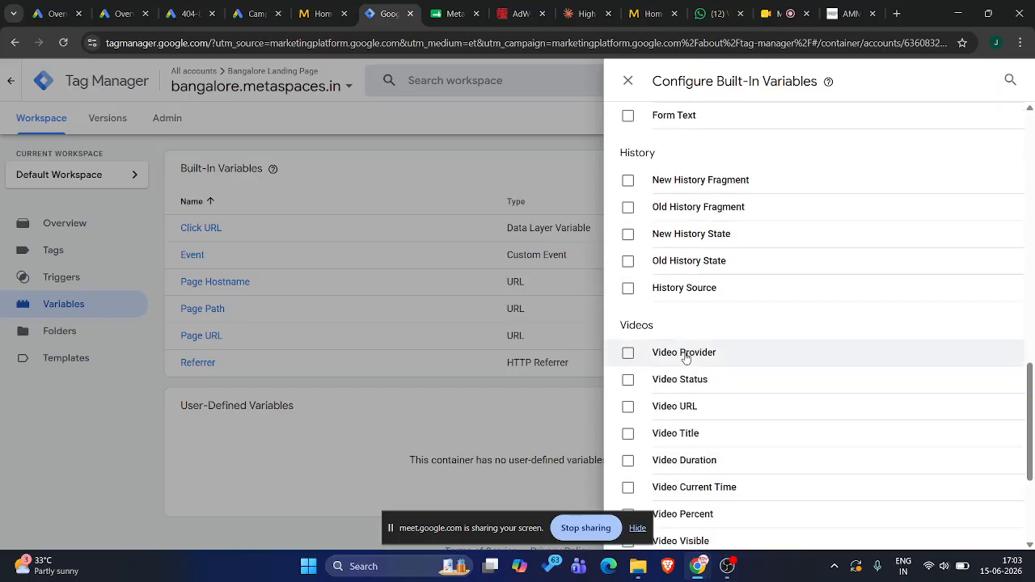
scroll(679, 366, "down", 1)
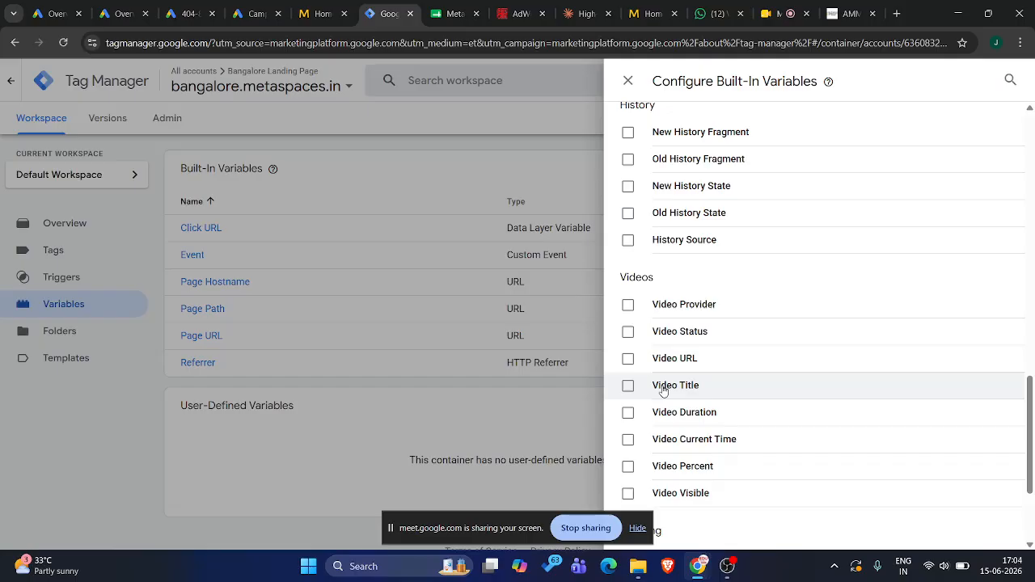
left_click(616, 80)
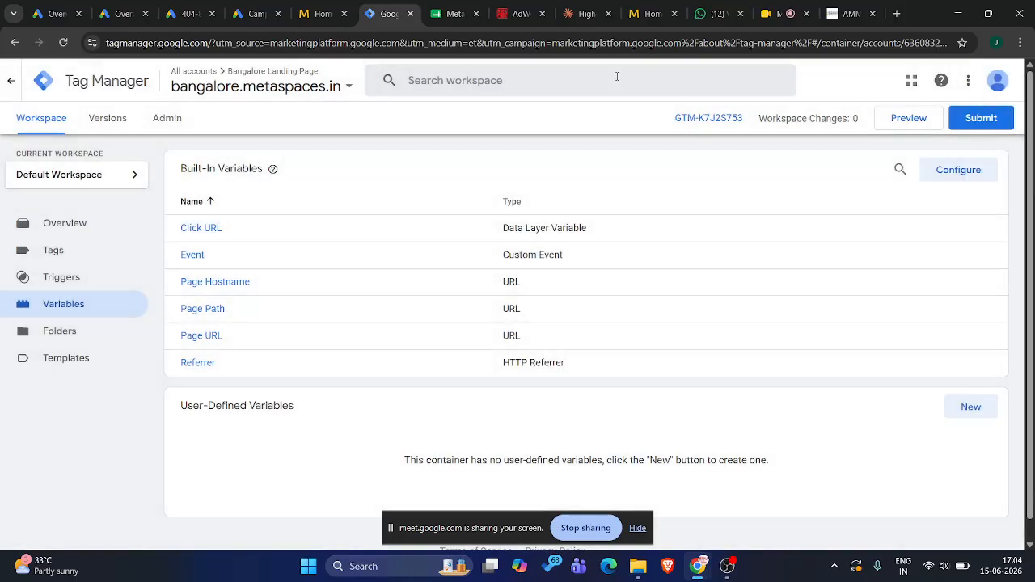
Examine the bangalore.metaspaces.in container's triggers, including Thank You Page View and its Page Path filter, alongside the landing page's consultation form
left_click(94, 279)
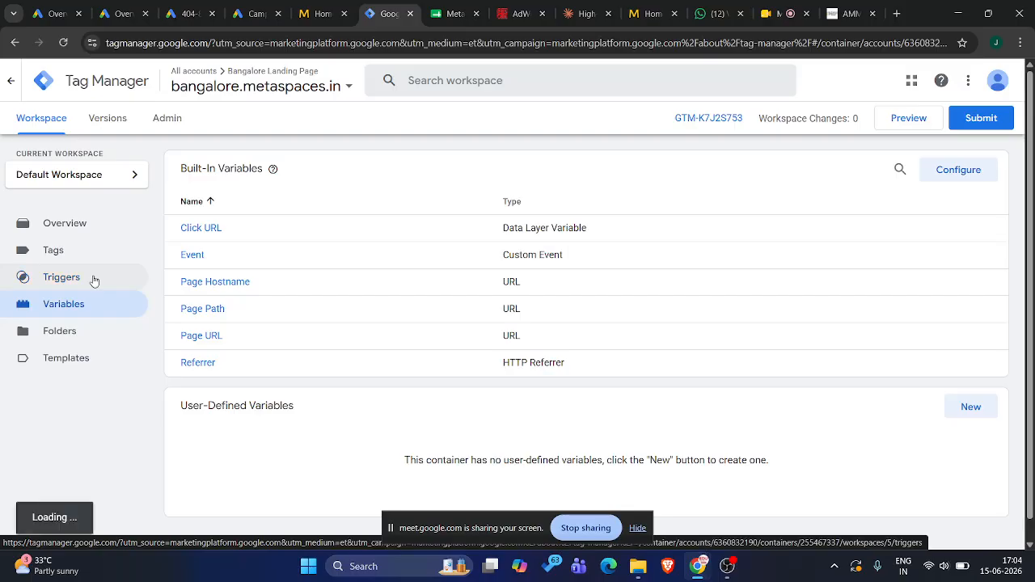
left_click(317, 7)
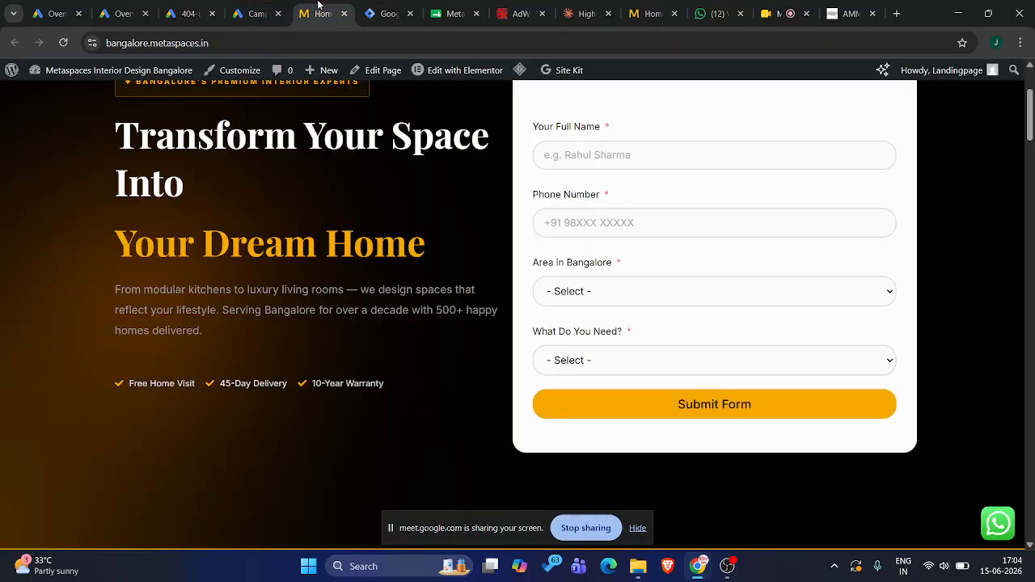
scroll(439, 306, "up", 1)
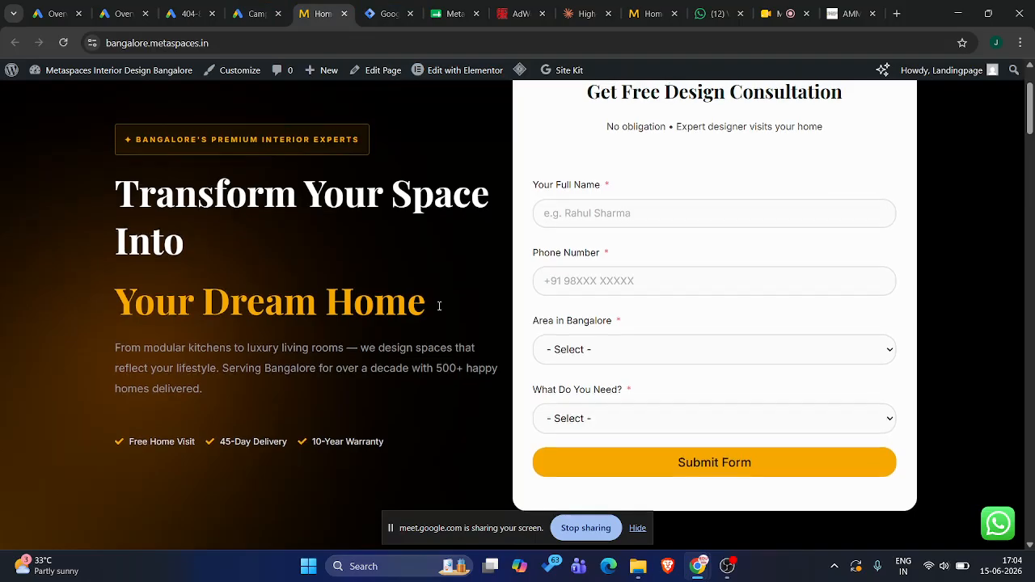
scroll(439, 305, "up", 1)
scroll(439, 306, "down", 1)
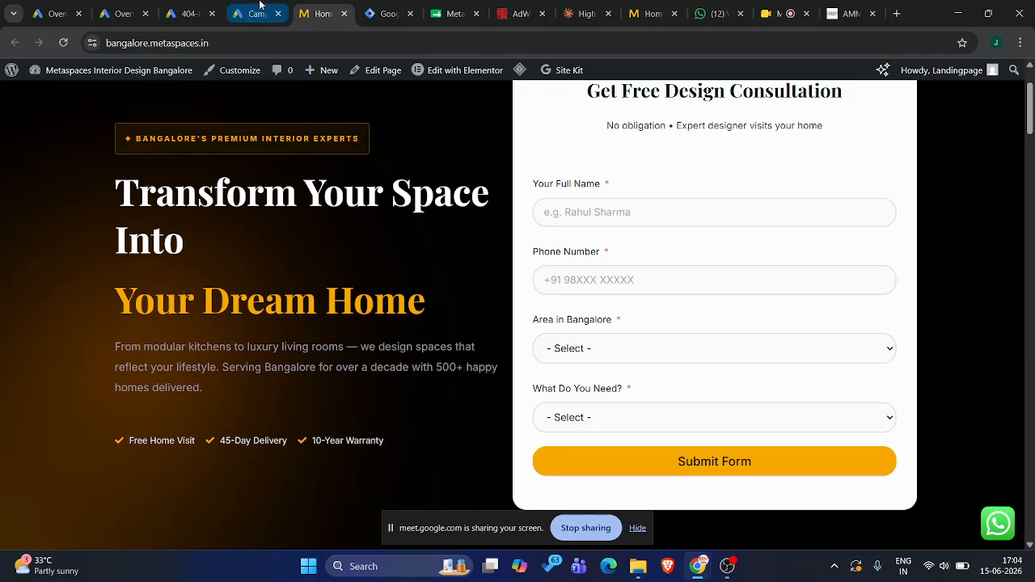
left_click(389, 5)
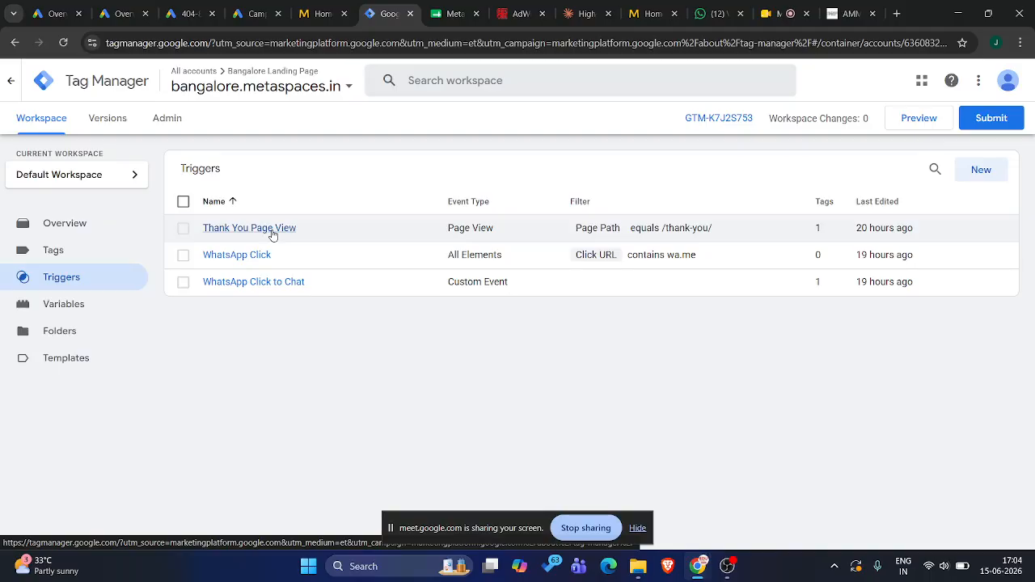
left_click(319, 12)
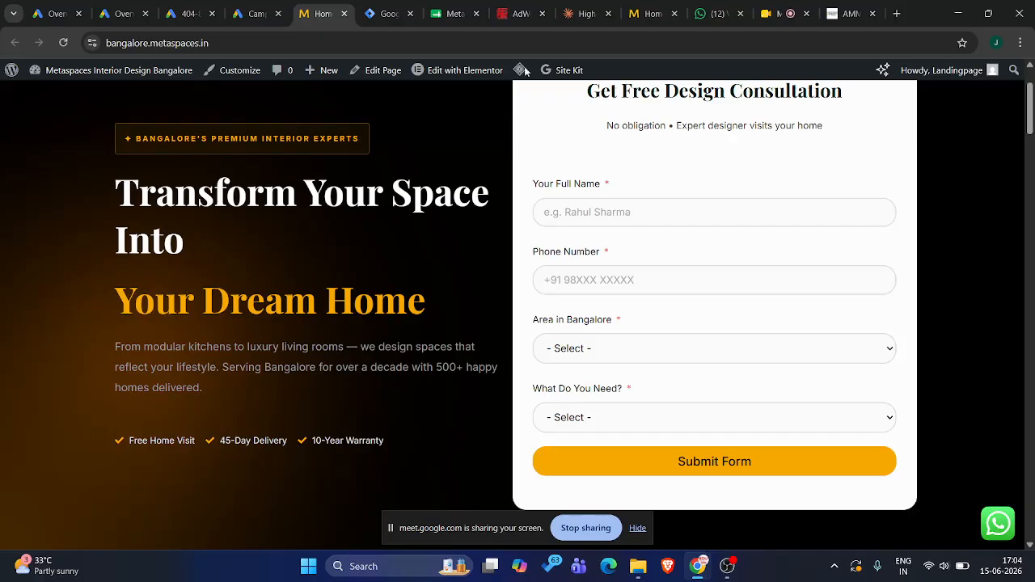
left_click(387, 11)
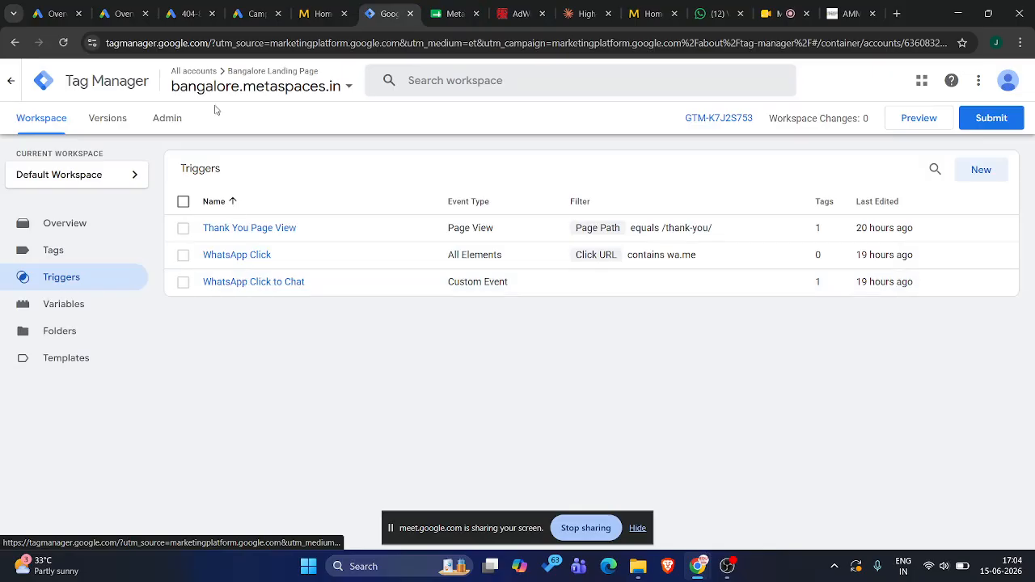
left_click(265, 6)
left_click(320, 5)
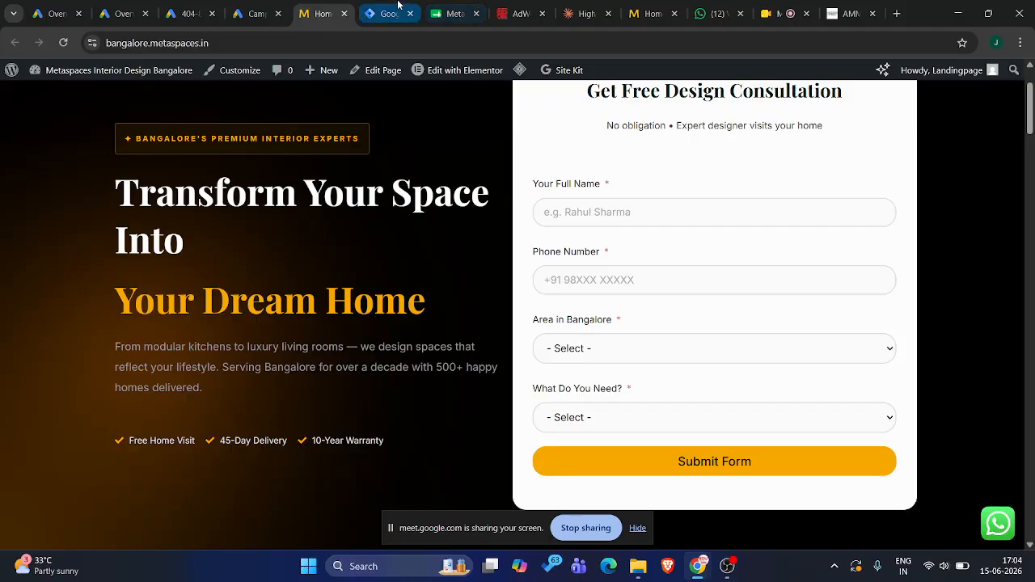
left_click(398, 5)
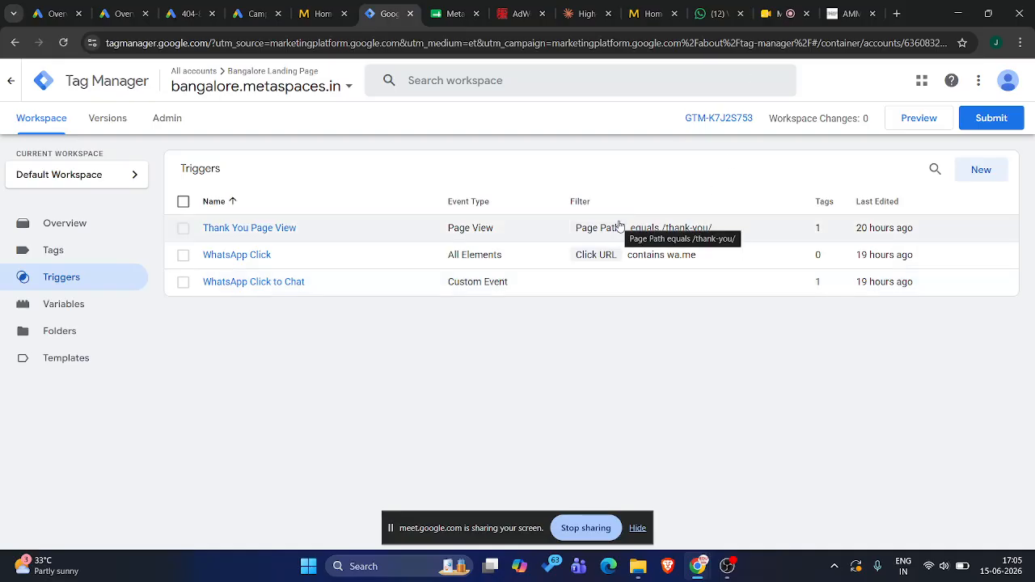
Review the edusolvelearn.com container's tags and triggers in the other browser window, then return to the bangalore.metaspaces.in container
mouse_move(697, 564)
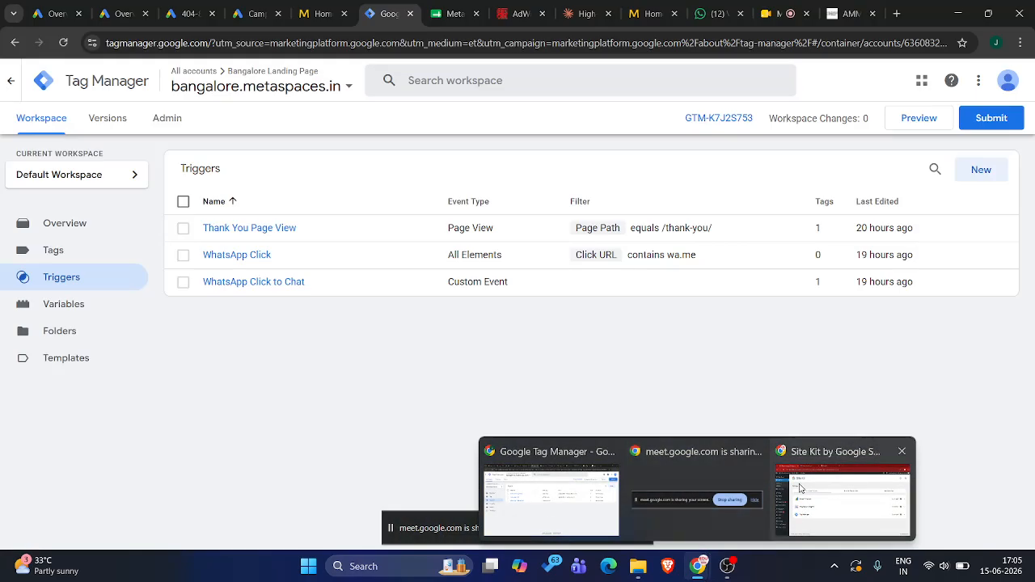
left_click(800, 488)
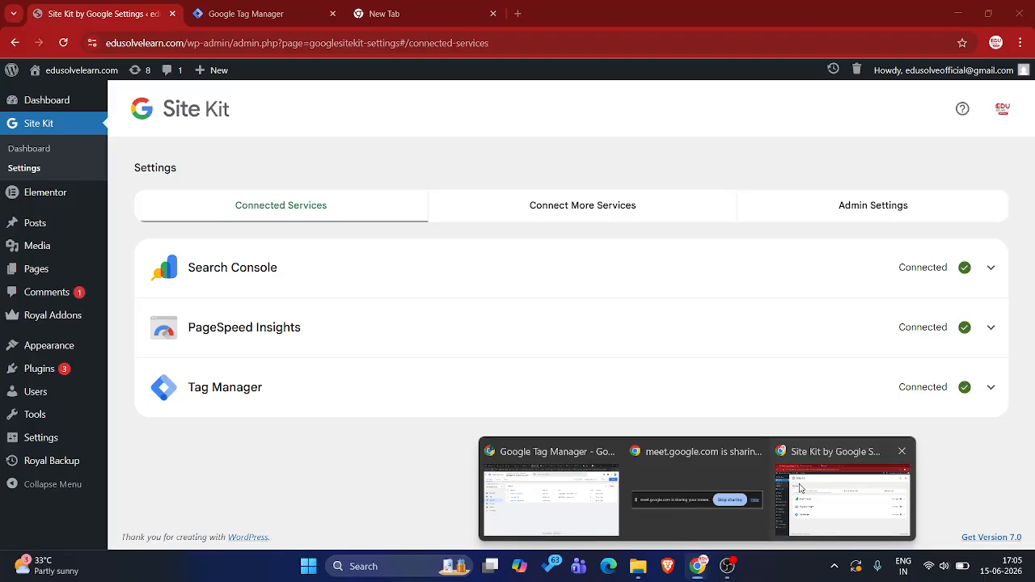
left_click(263, 13)
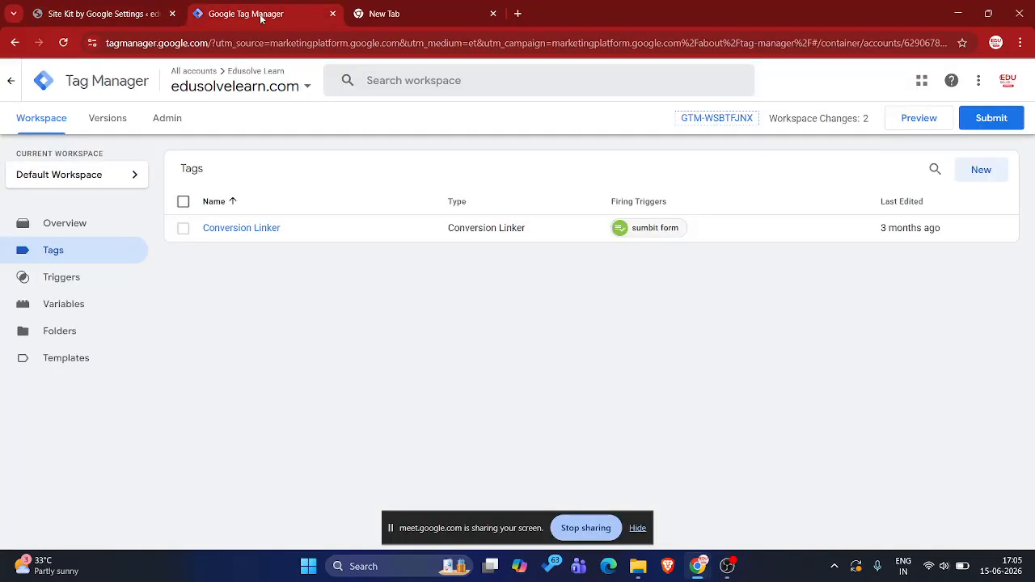
left_click(76, 283)
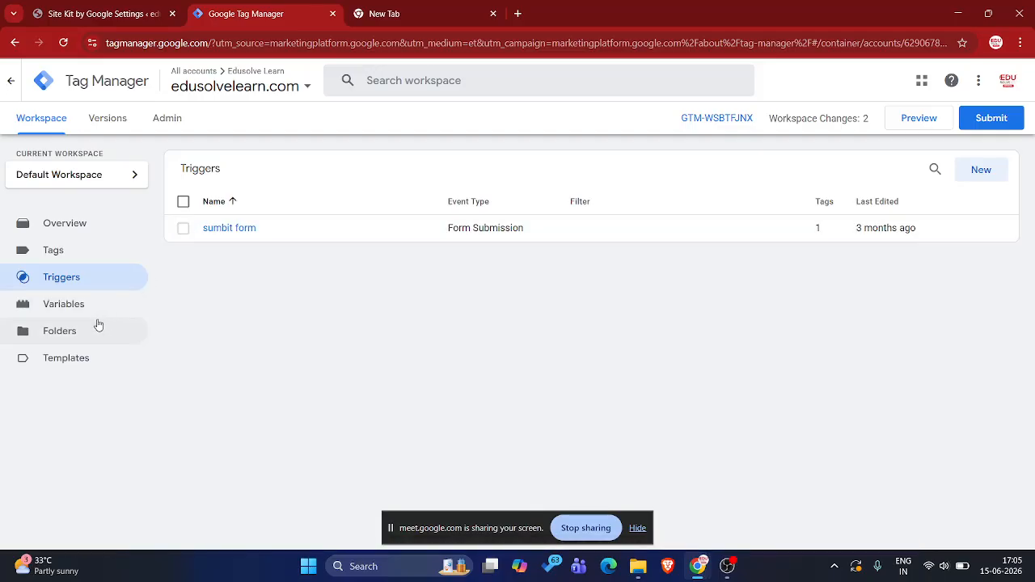
left_click(84, 247)
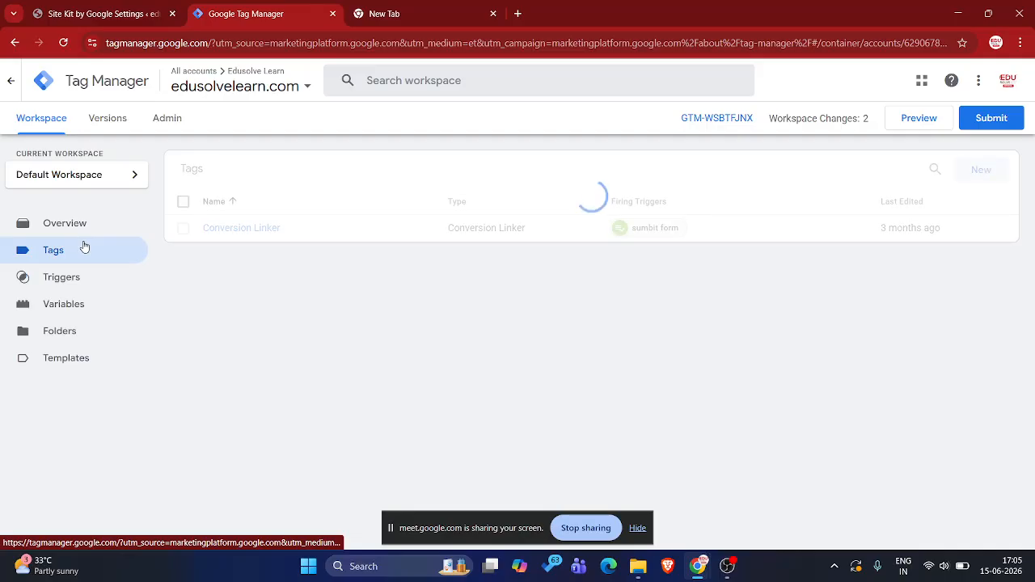
left_click(72, 284)
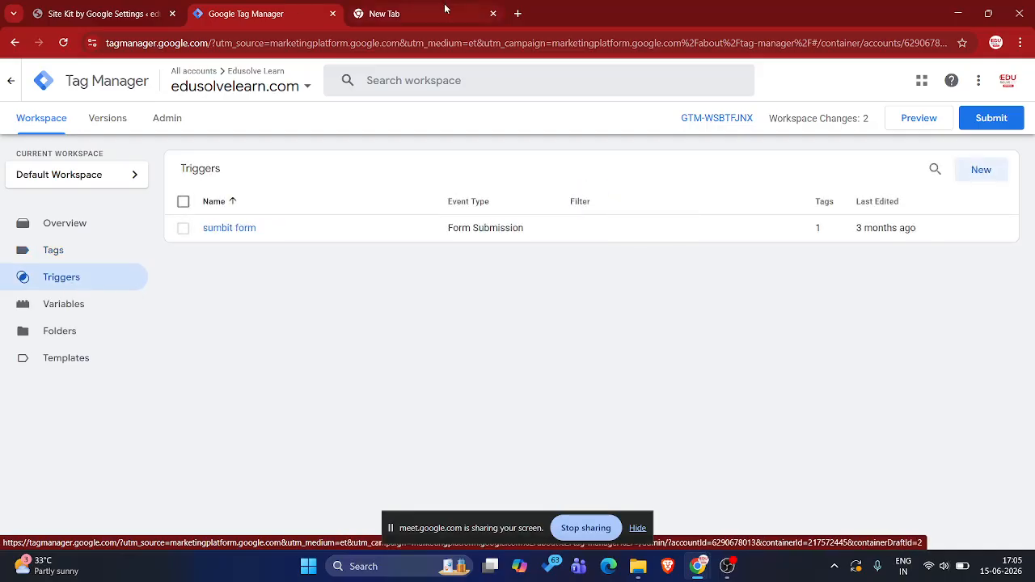
mouse_move(706, 578)
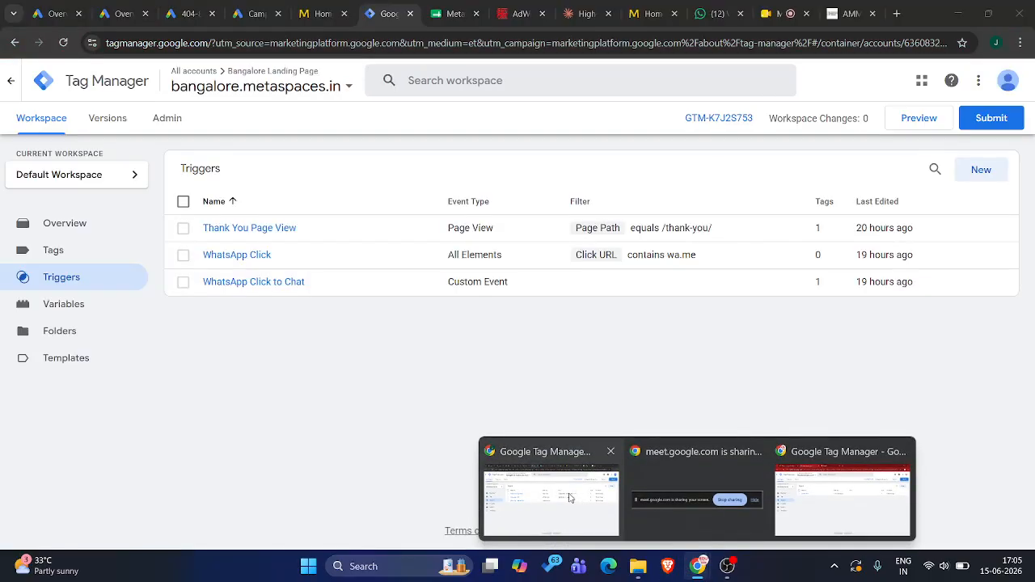
left_click(569, 498)
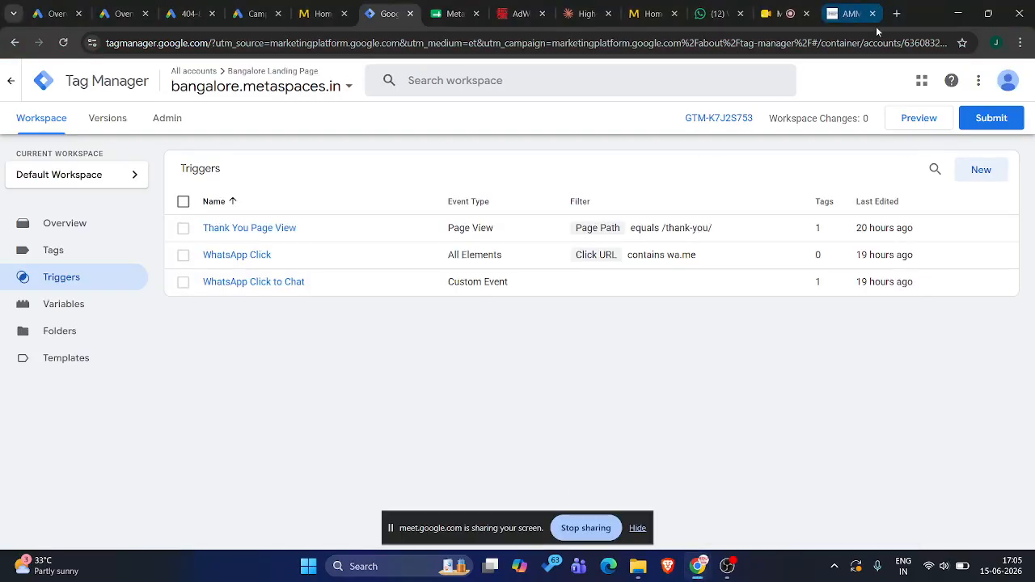
Open tagmanager.google.com in a new browser tab and enter the skillflylearn.com container
left_click(896, 14)
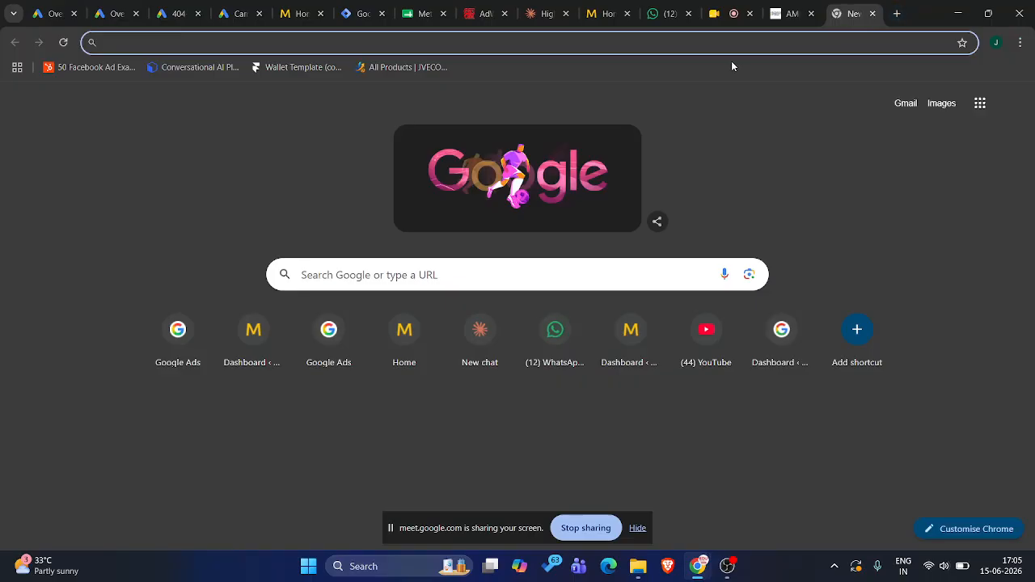
type("tagmanager.google.com")
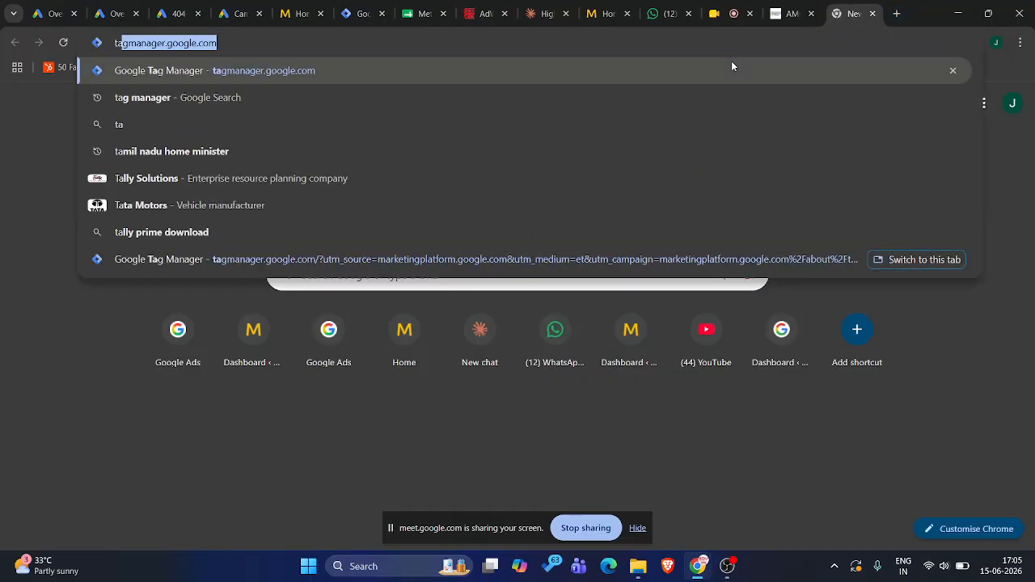
key("Return")
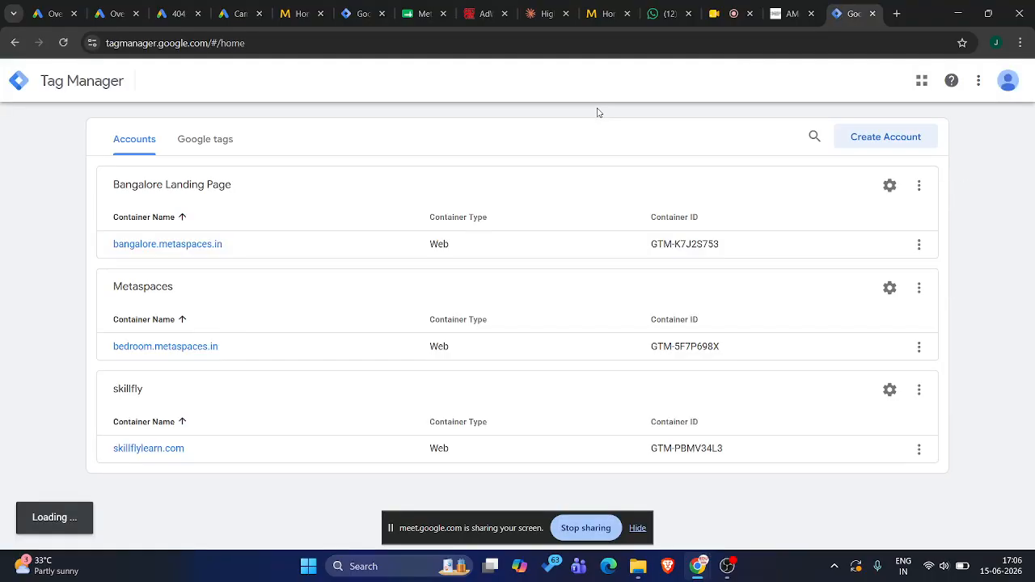
left_click(140, 451)
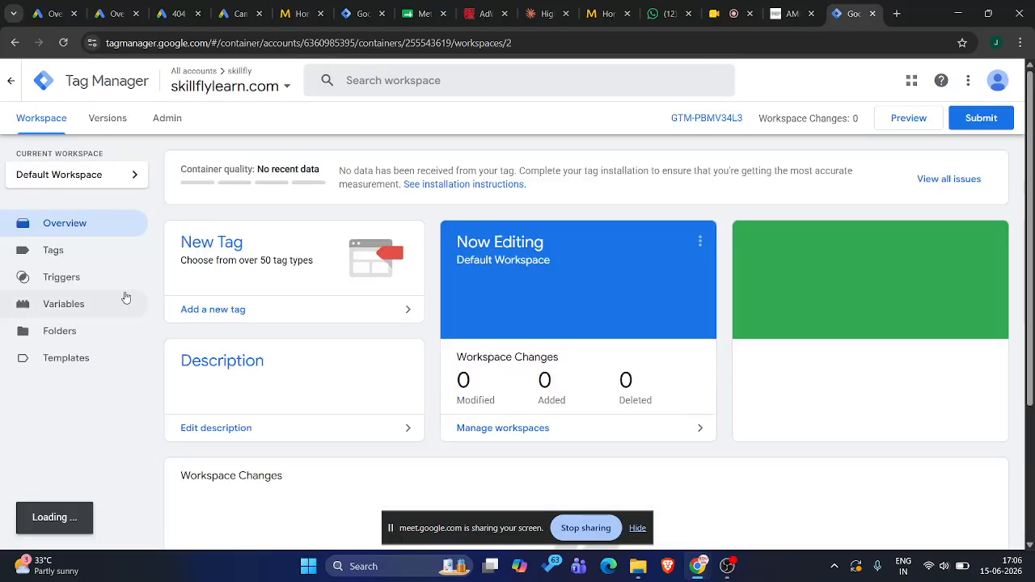
Review the skillflylearn.com container's tags, triggers and built-in variables, comparing its triggers with those of bangalore.metaspaces.in
left_click(92, 264)
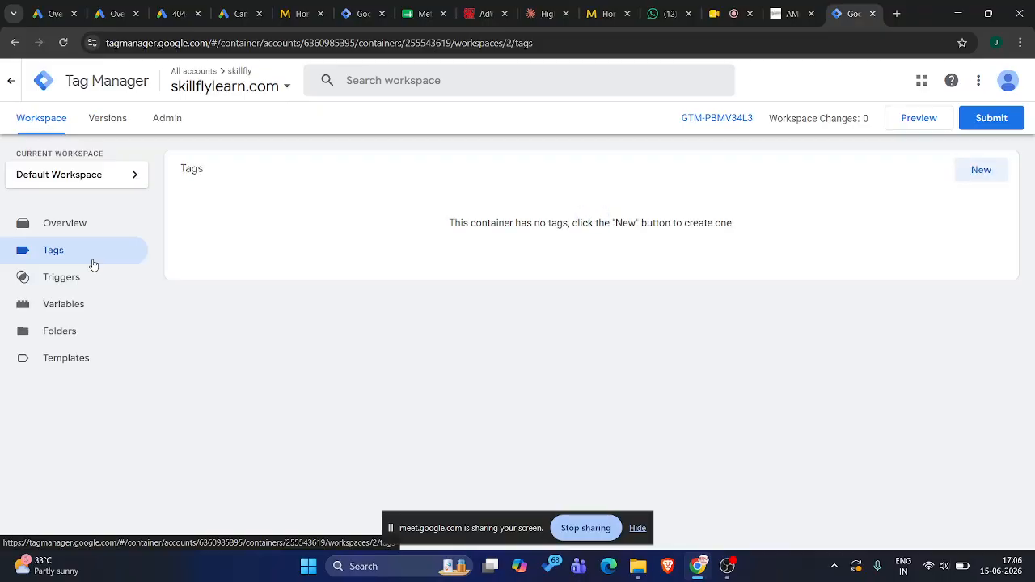
left_click(84, 280)
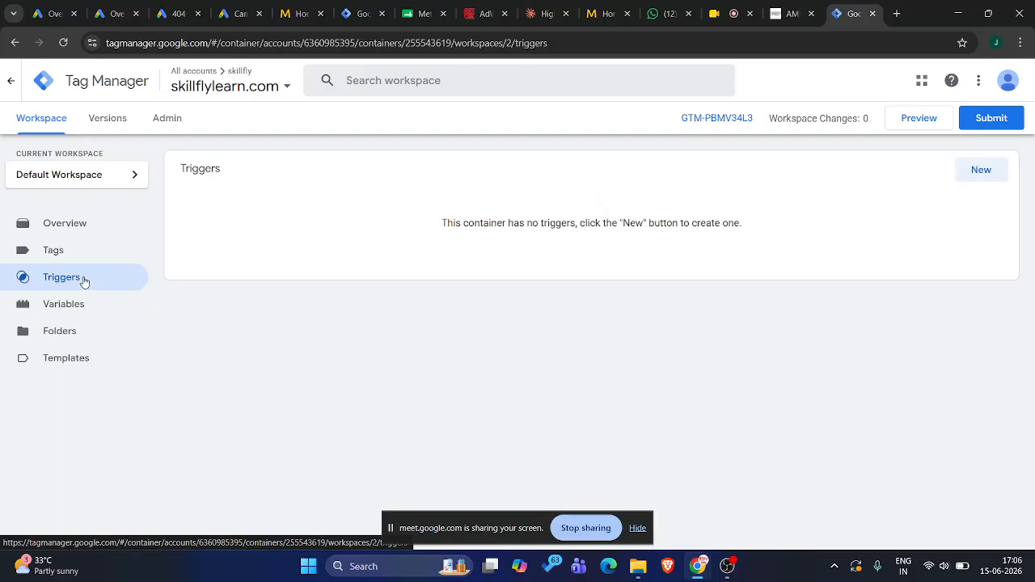
left_click(75, 305)
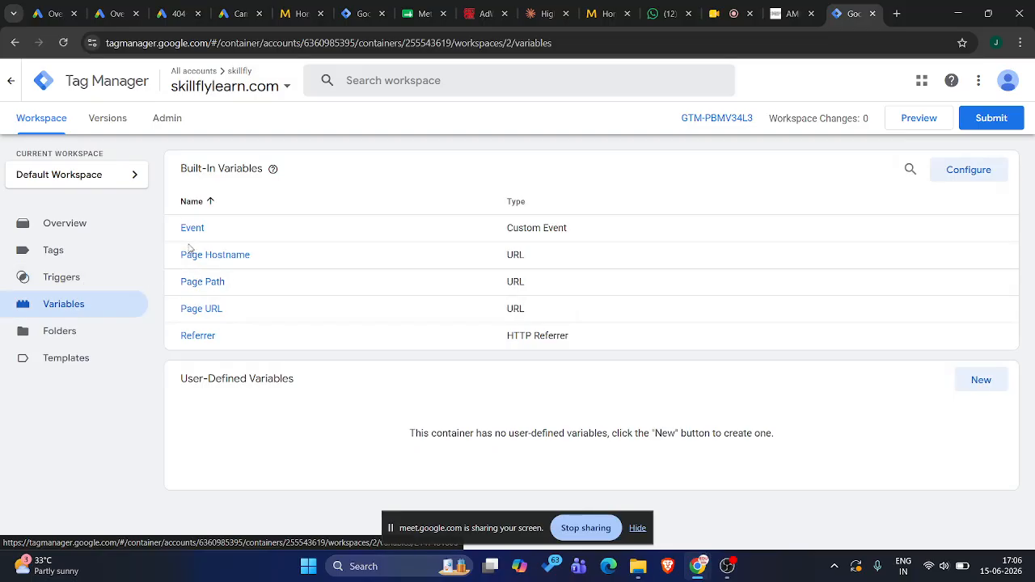
left_click(87, 286)
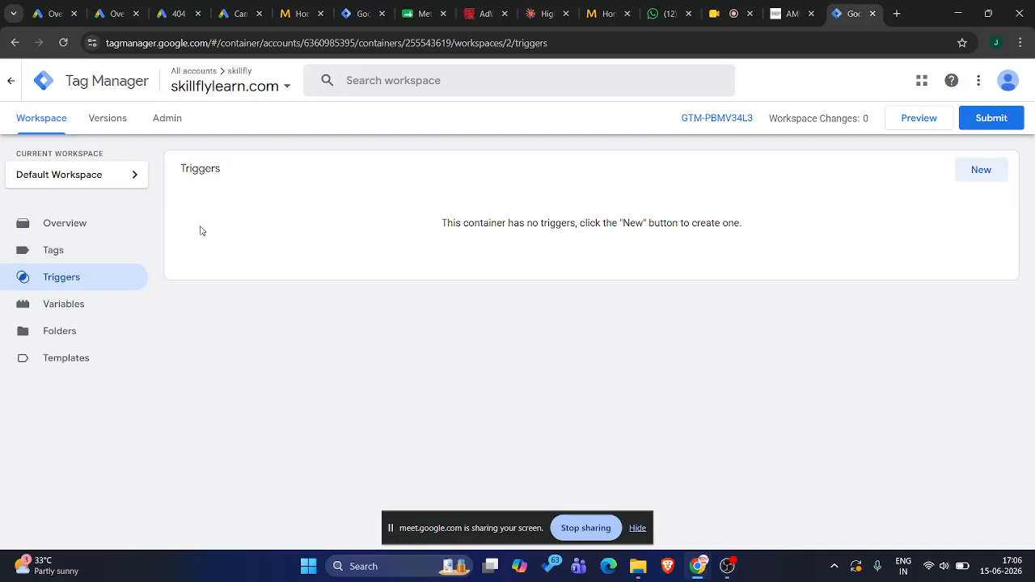
left_click(360, 13)
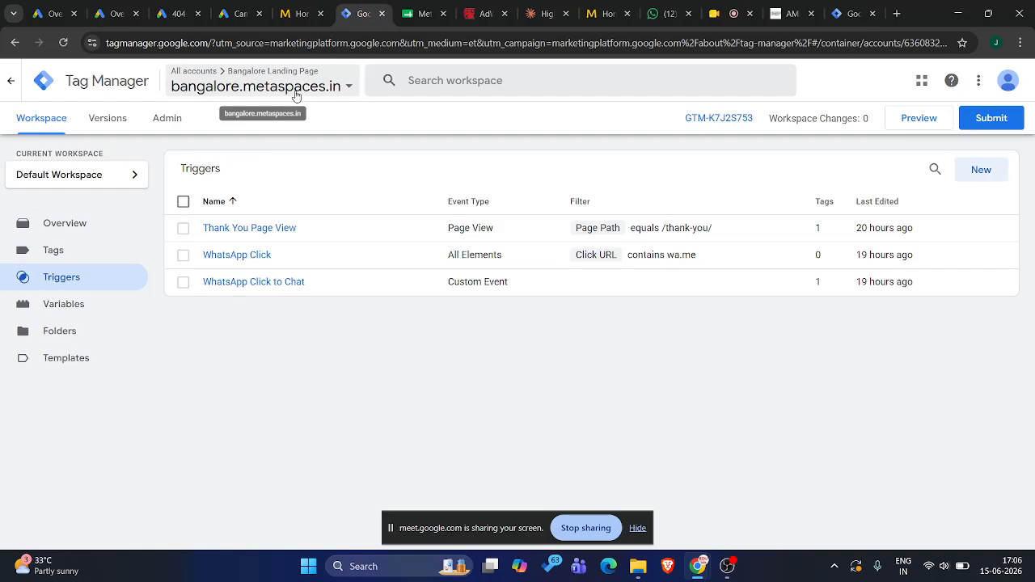
Start a new trigger in the skillflylearn.com container and, after reviewing the available trigger types, set its type to Page View
left_click(855, 5)
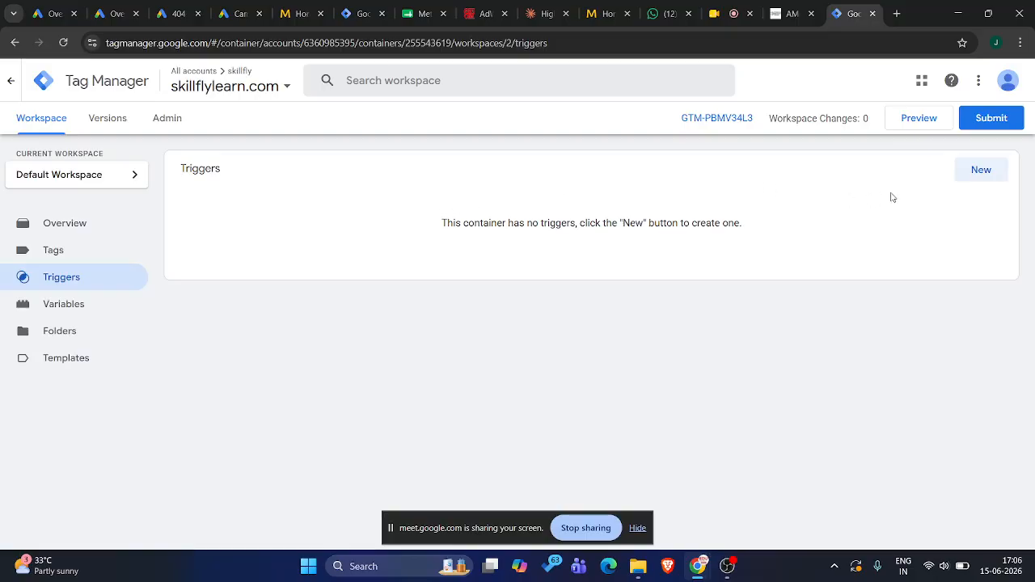
left_click(970, 173)
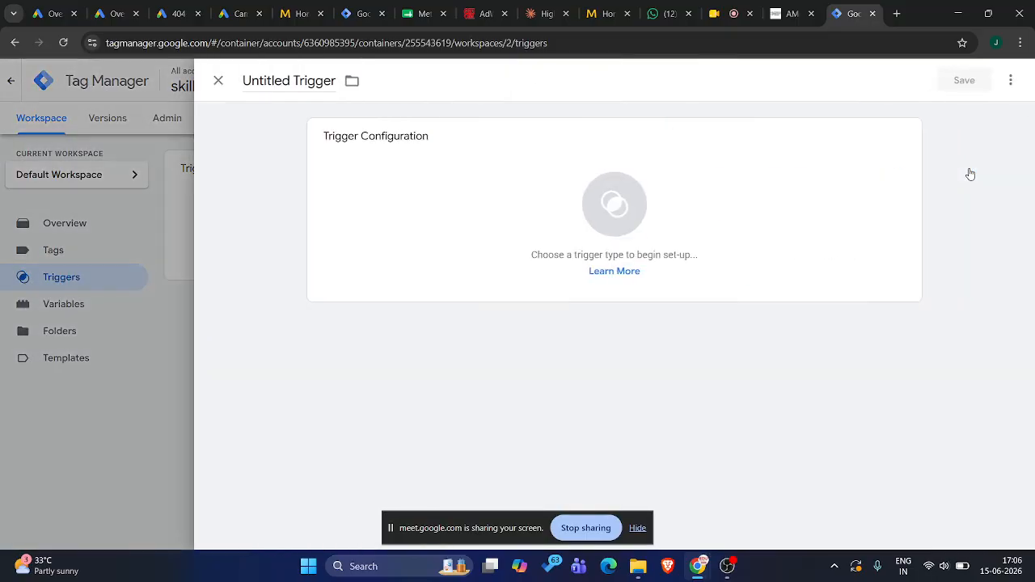
left_click(667, 209)
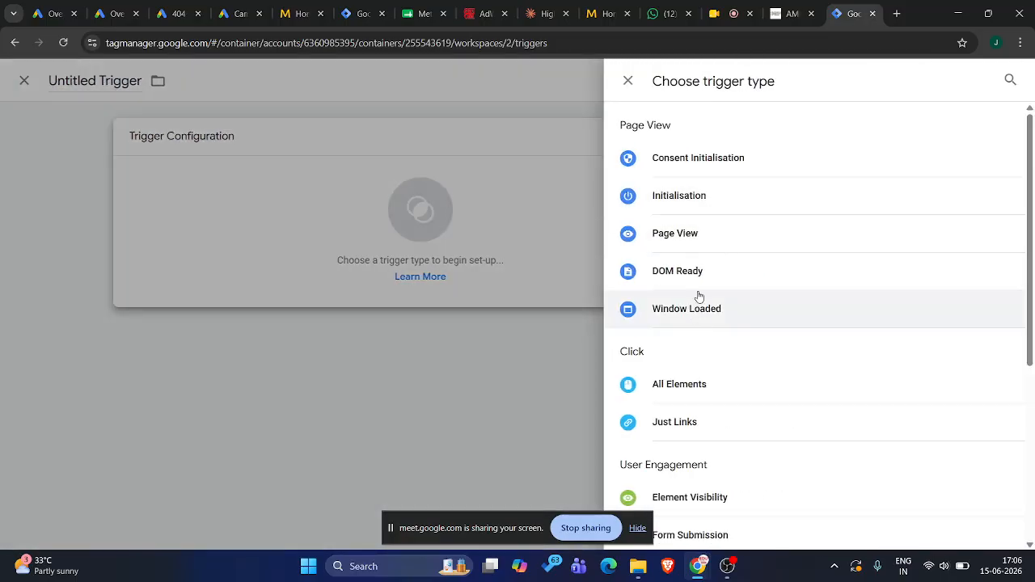
scroll(663, 370, "down", 4)
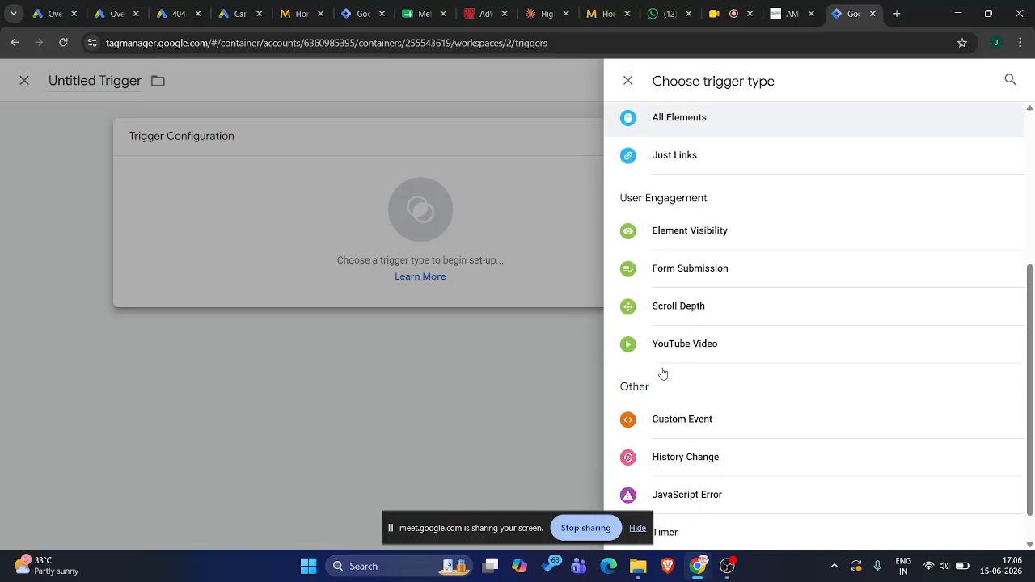
scroll(663, 370, "up", 2)
scroll(686, 305, "down", 2)
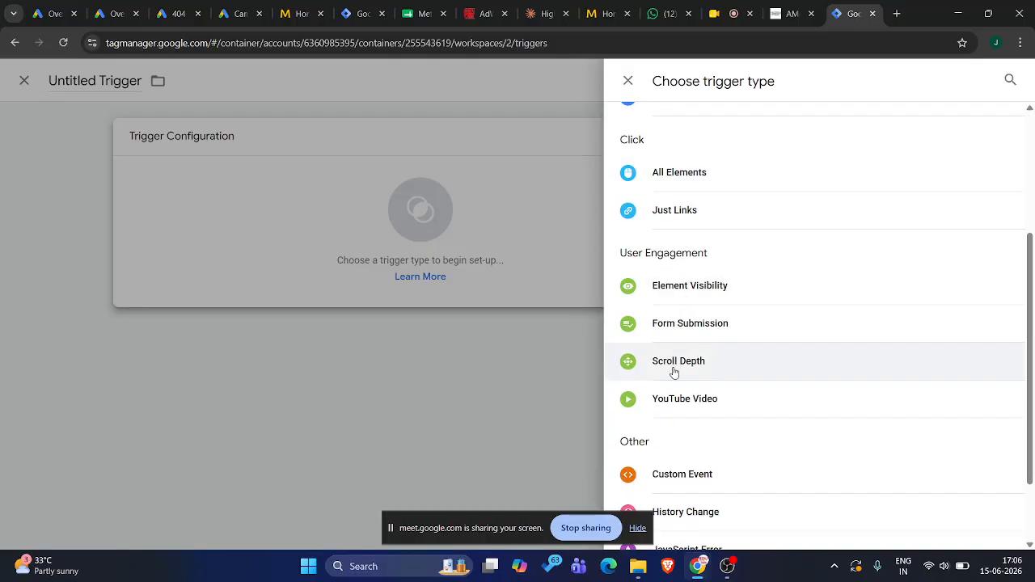
scroll(673, 372, "down", 1)
scroll(672, 370, "up", 4)
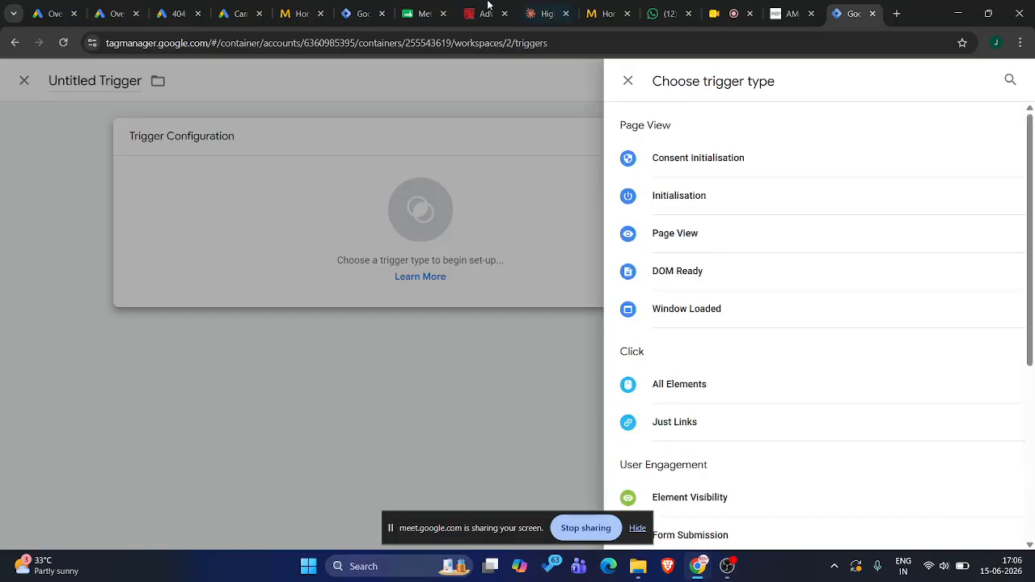
left_click(318, 7)
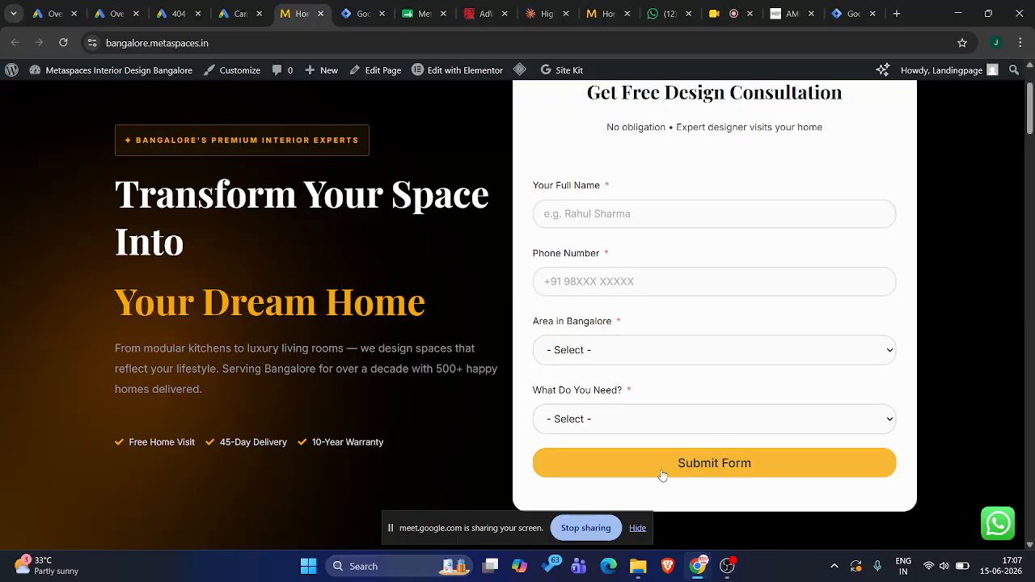
left_click(849, 13)
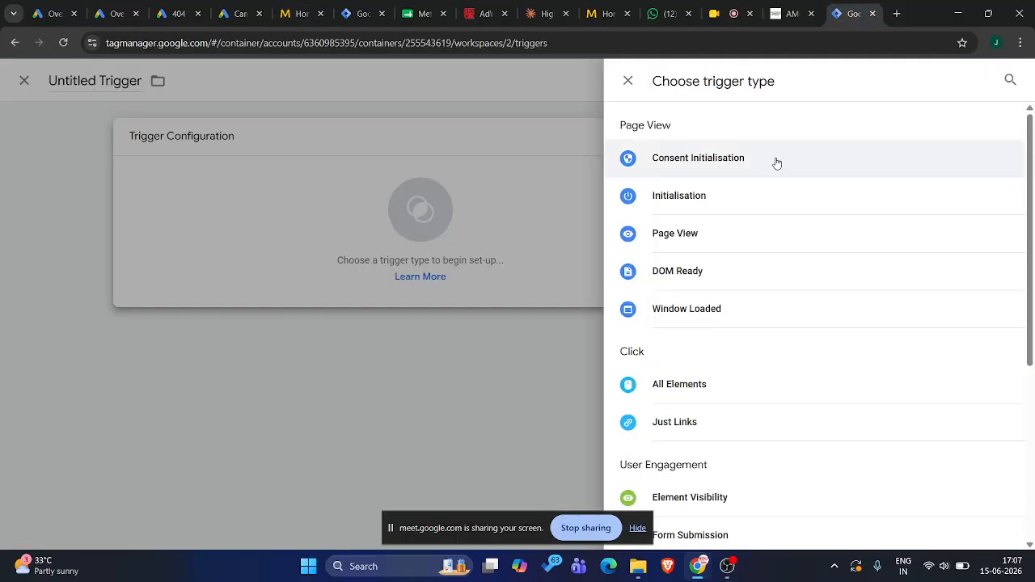
left_click(686, 232)
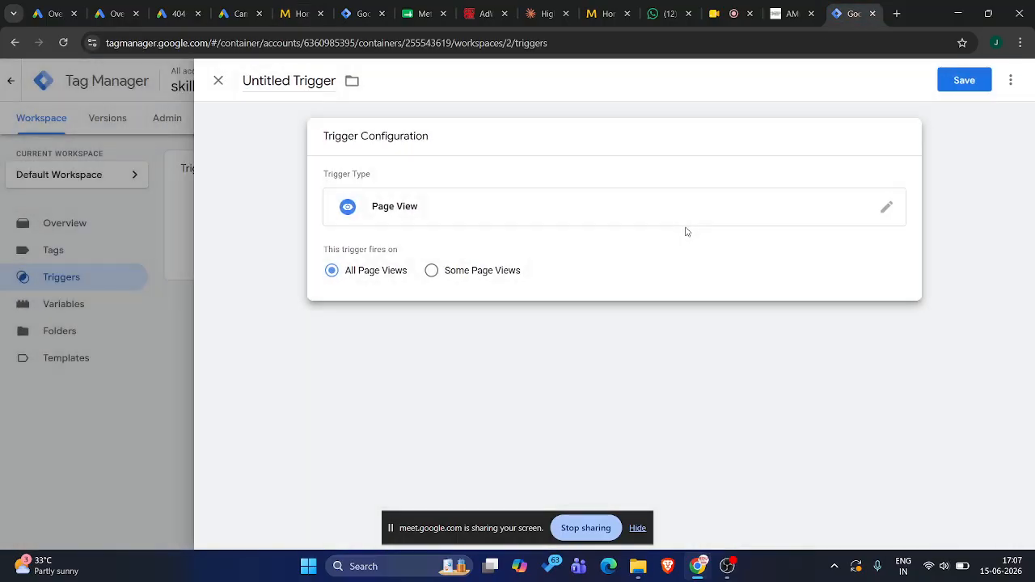
Switch the new trigger's type to Form Submission to view its settings, and return the type to Page View
left_click(884, 208)
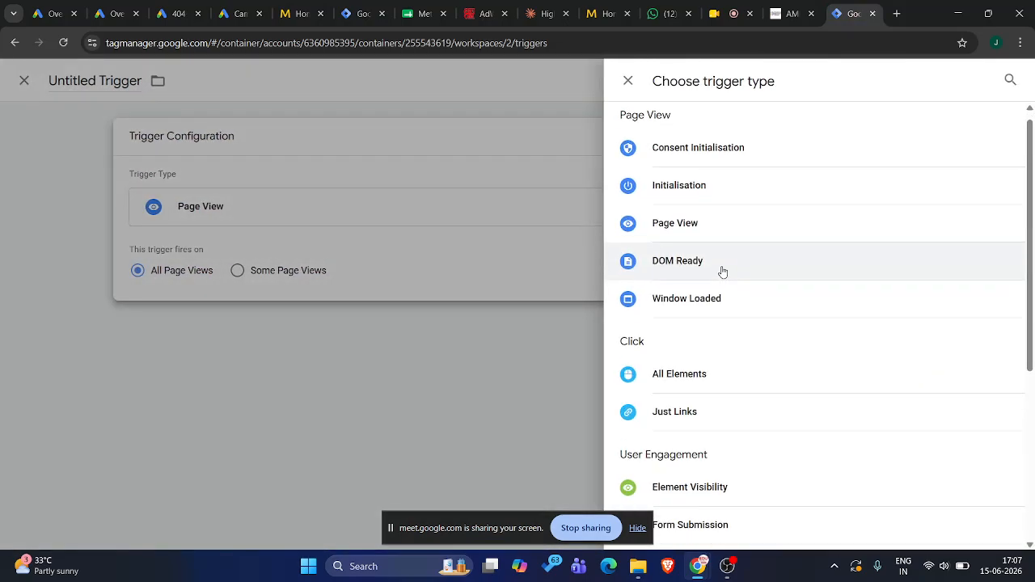
scroll(727, 273, "down", 3)
scroll(723, 272, "down", 1)
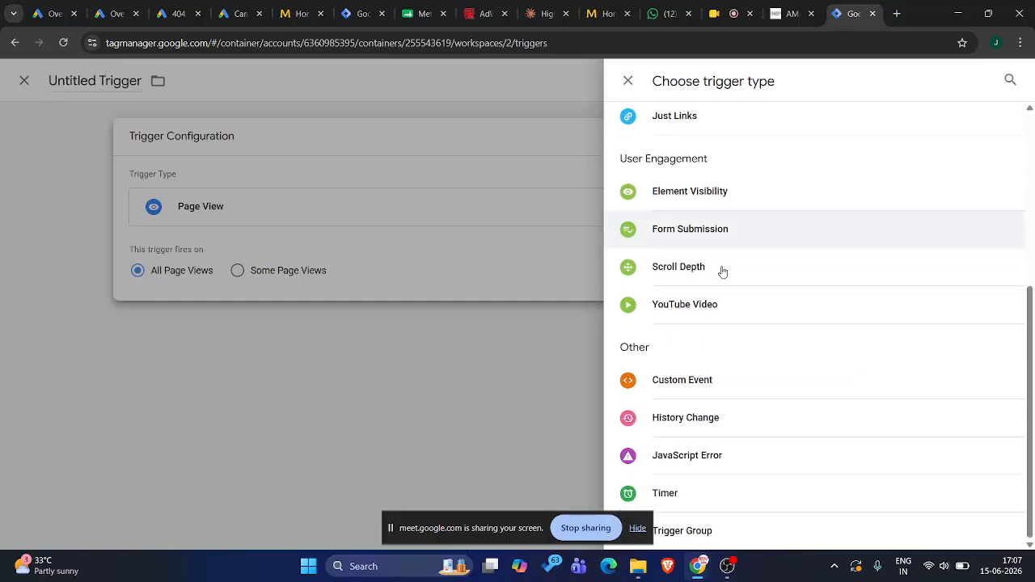
scroll(722, 272, "up", 1)
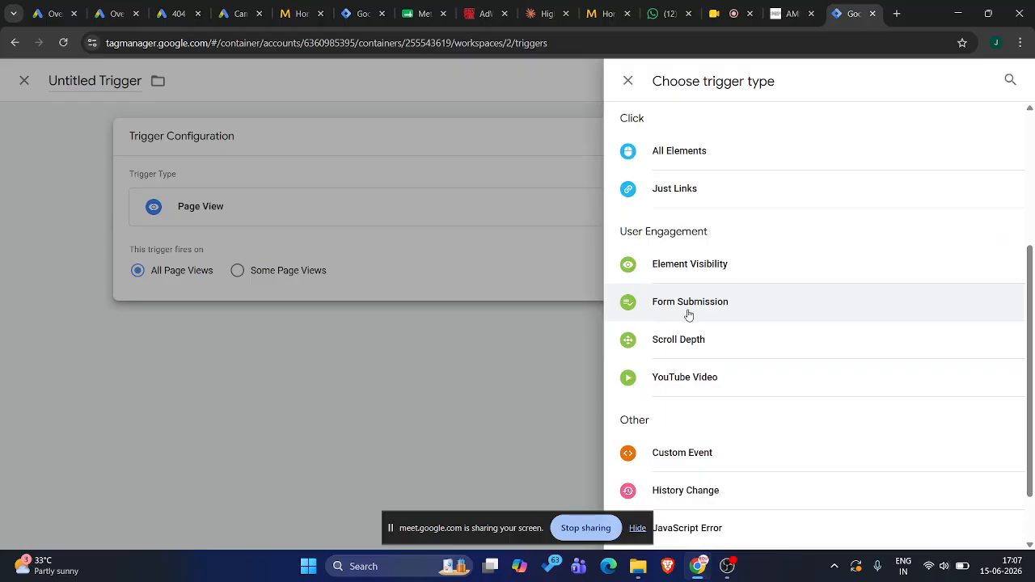
left_click(688, 304)
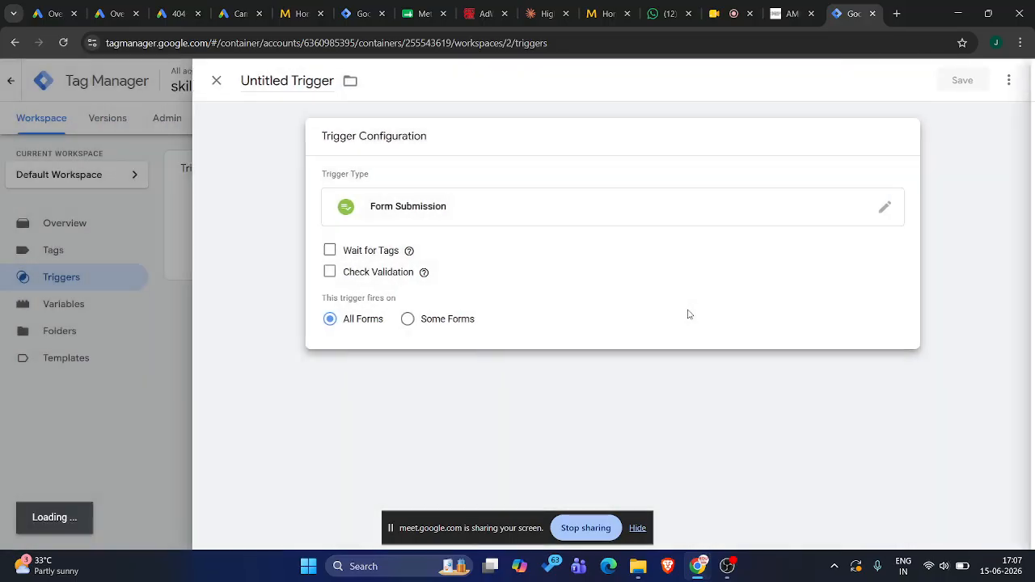
left_click(884, 209)
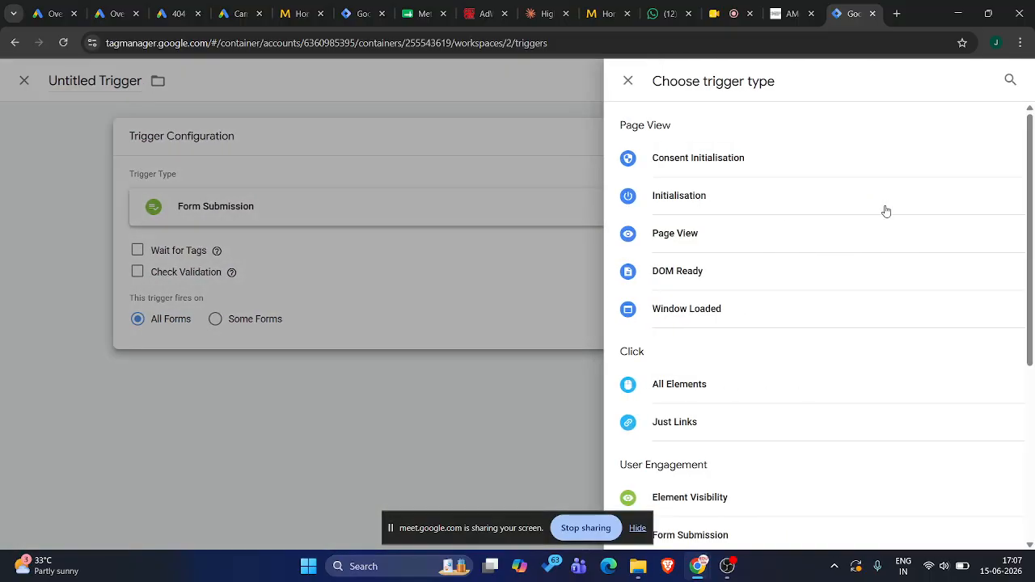
left_click(747, 234)
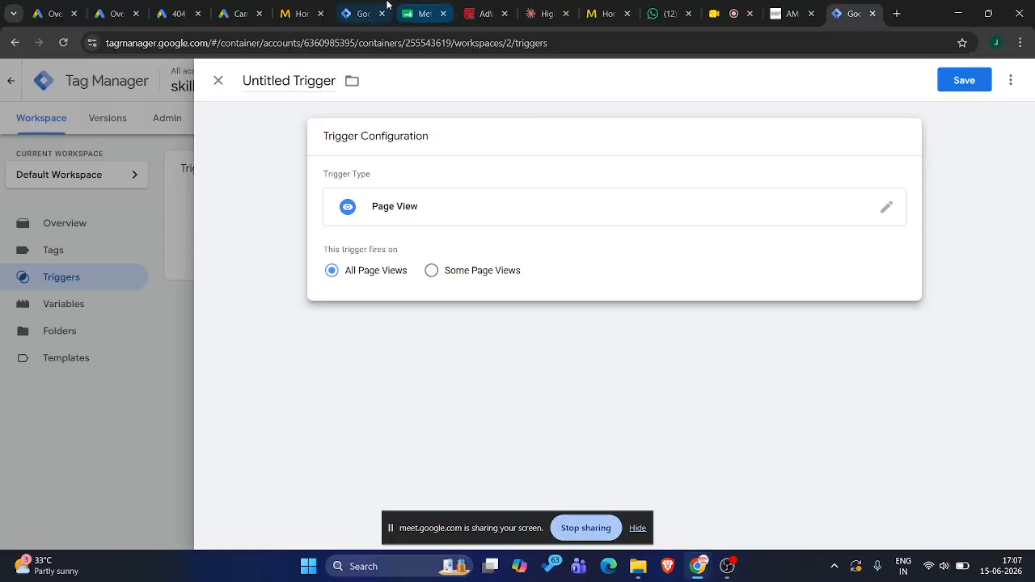
Check the bangalore.metaspaces.in landing page, and open the digital marketer's personal portfolio website in a new browser tab
left_click(303, 4)
scroll(614, 234, "up", 2)
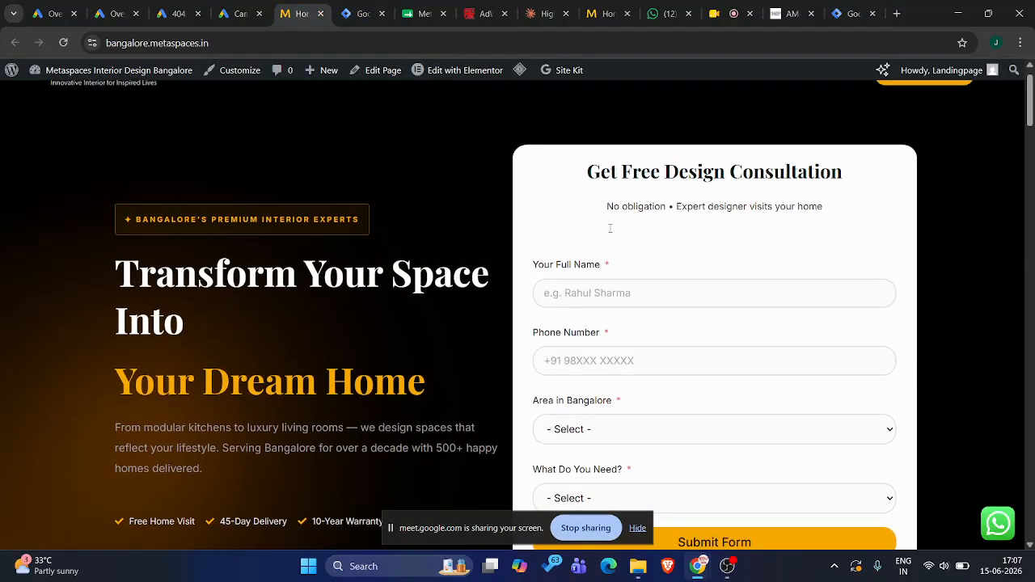
left_click(896, 13)
type("abana")
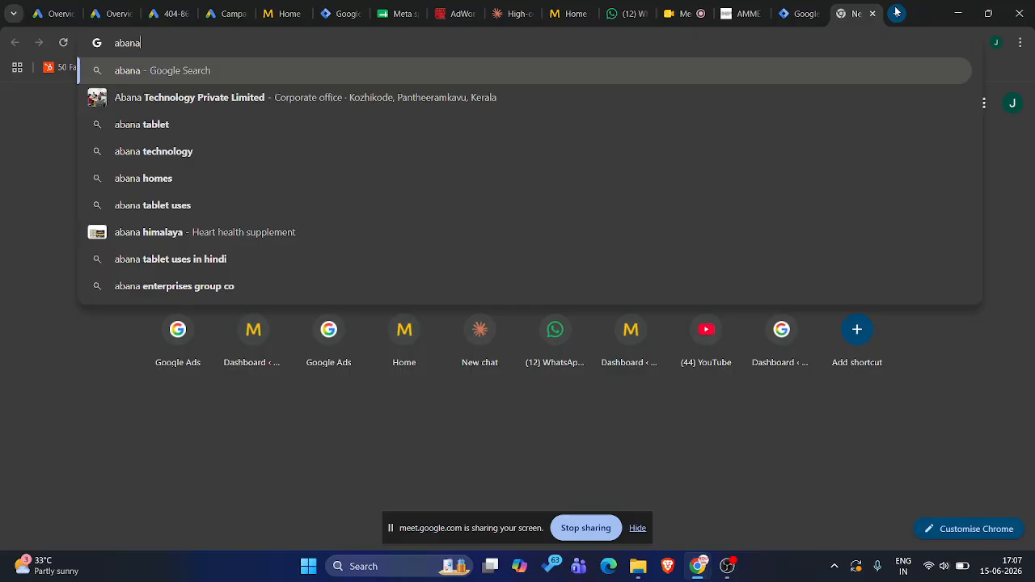
type("fathima")
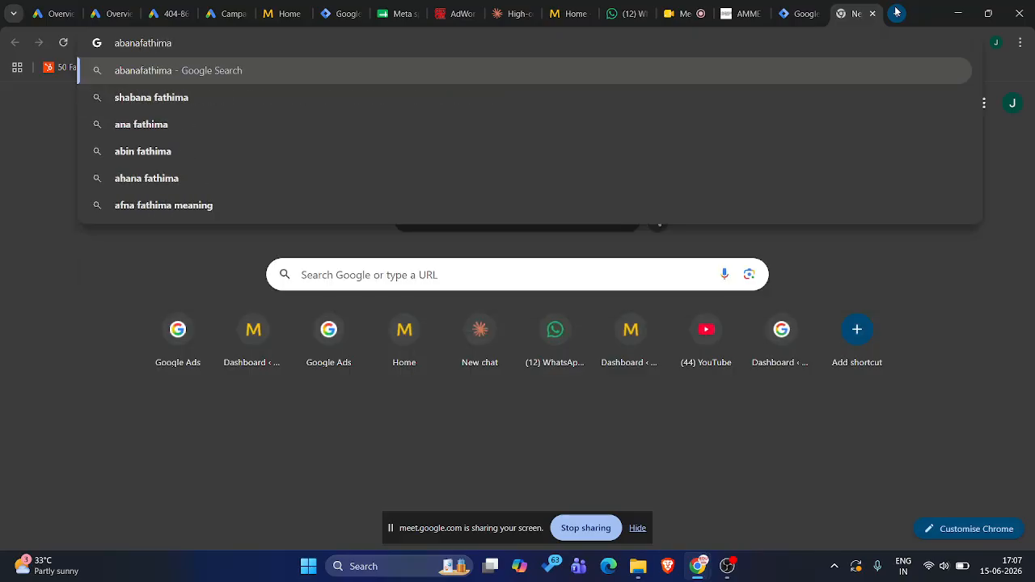
type(".online")
key("Return")
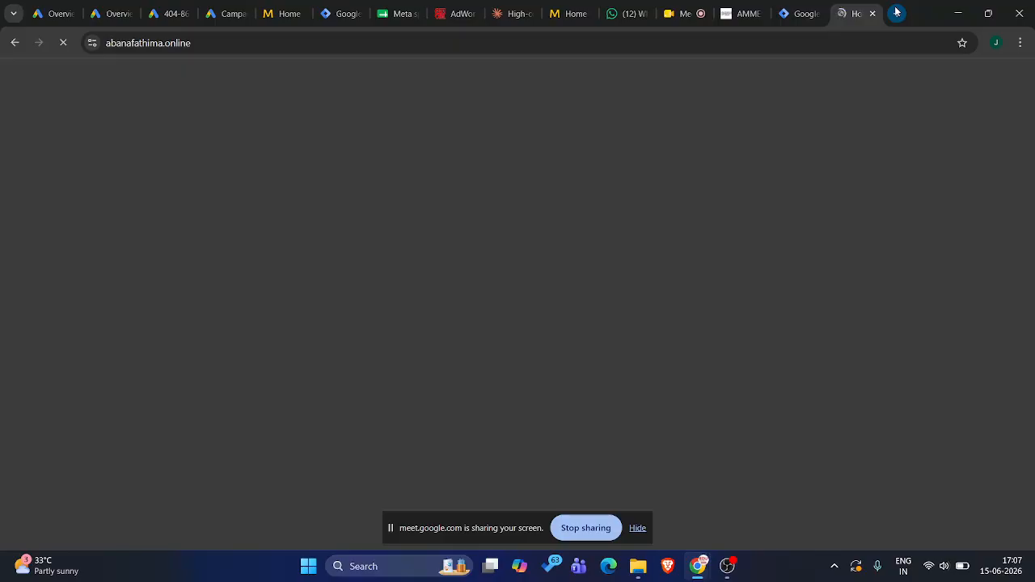
Examine the portfolio page's sections and the fields of its Get in Touch form
scroll(455, 360, "down", 2)
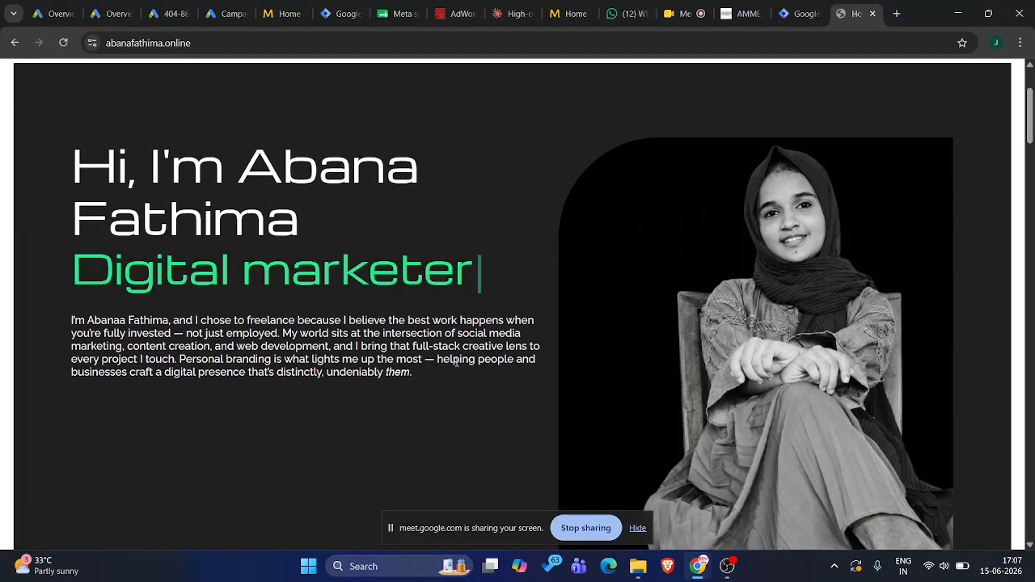
scroll(456, 361, "down", 5)
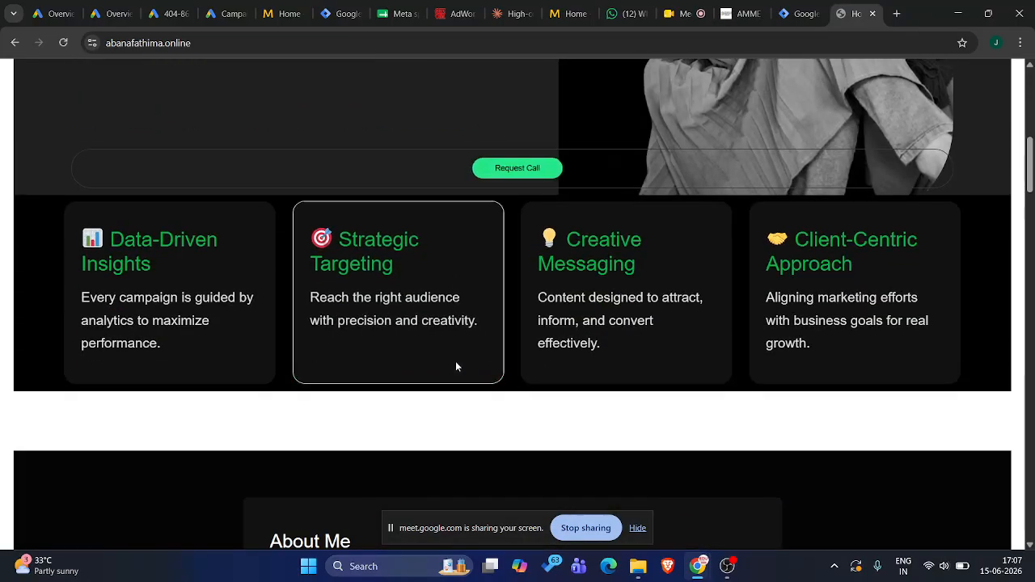
scroll(455, 367, "up", 5)
scroll(455, 366, "down", 2)
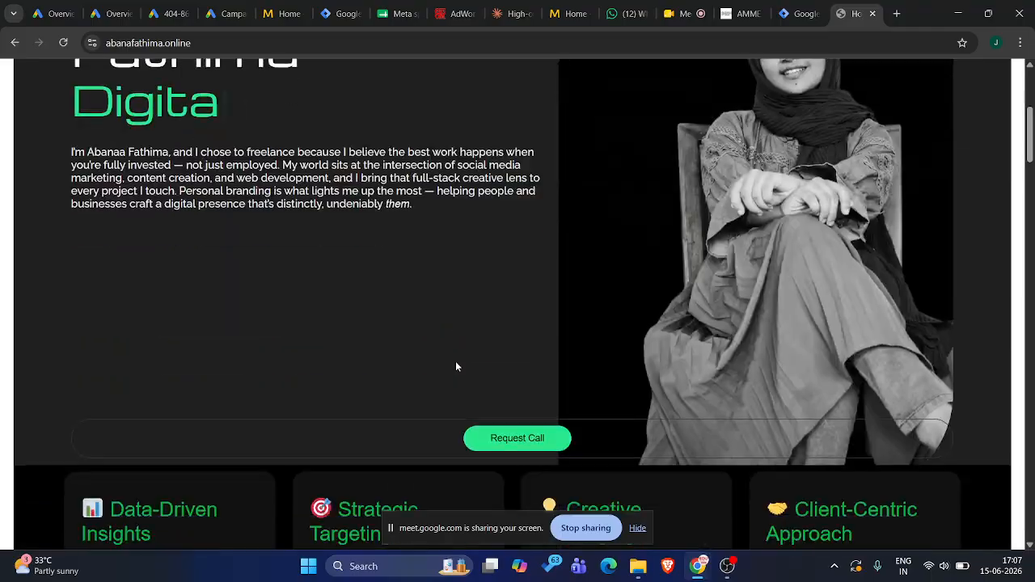
scroll(455, 366, "down", 15)
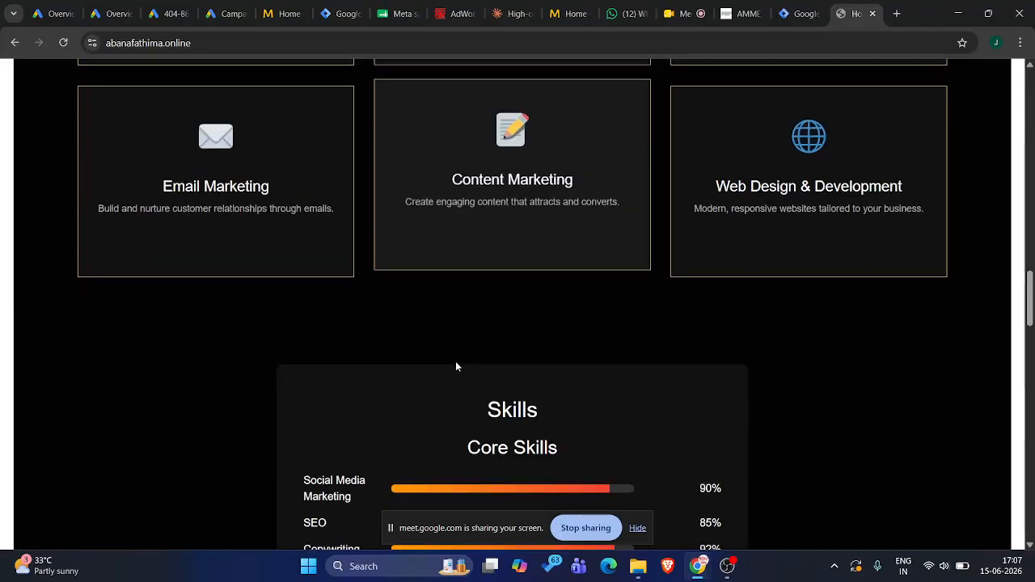
scroll(456, 366, "down", 15)
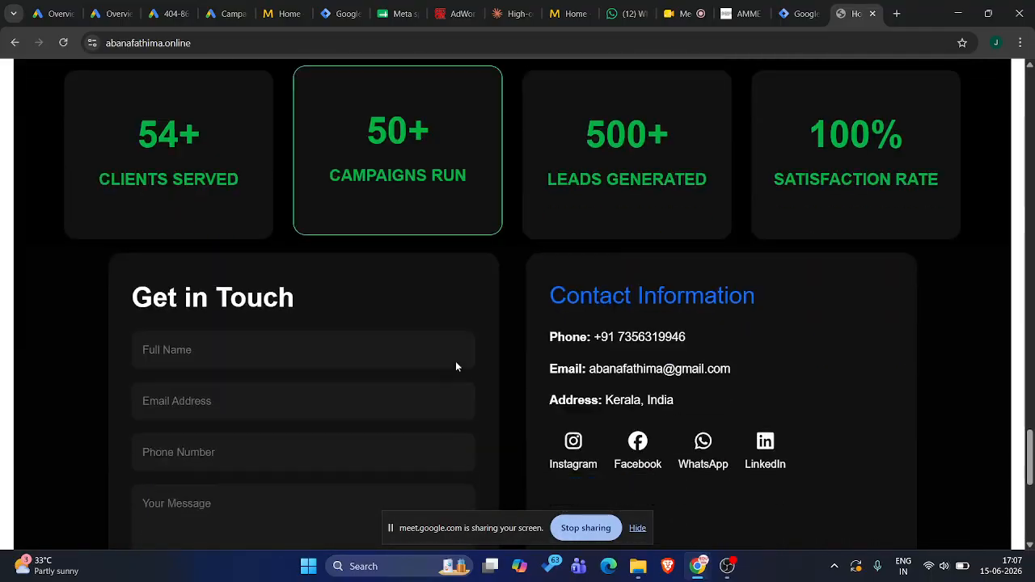
scroll(455, 367, "down", 5)
scroll(455, 366, "up", 4)
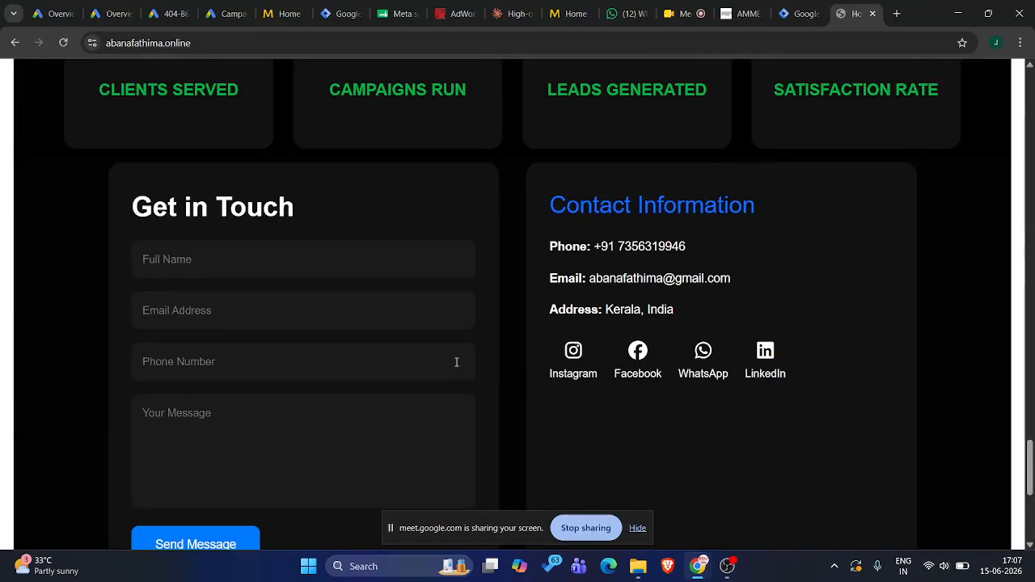
left_click(273, 266)
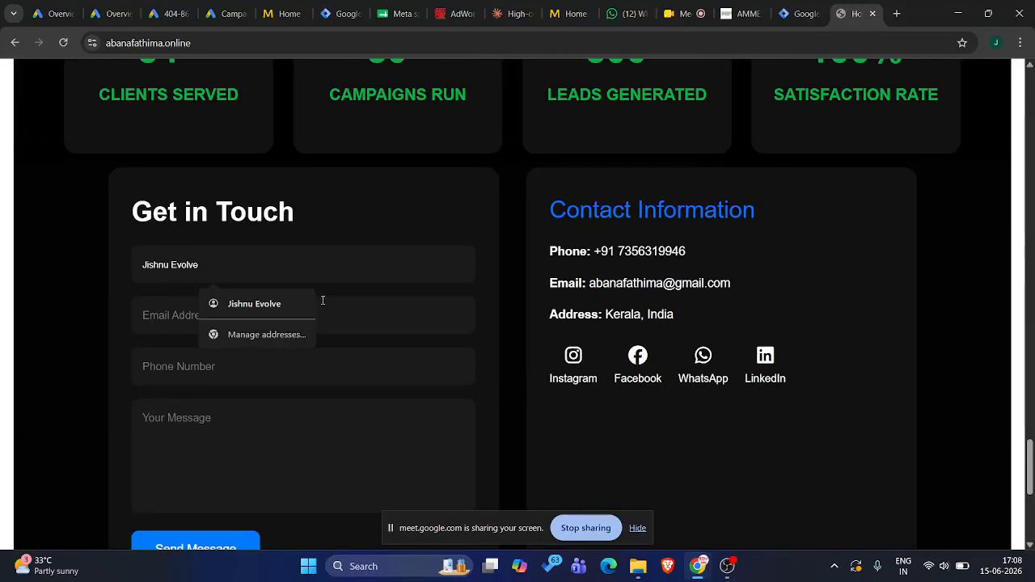
left_click(357, 318)
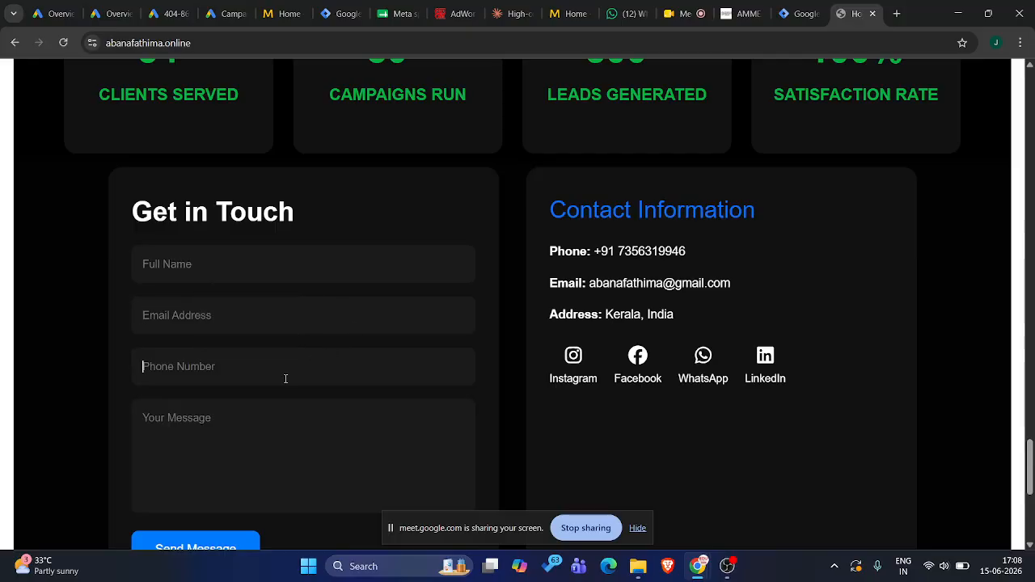
left_click(251, 423)
scroll(251, 423, "down", 1)
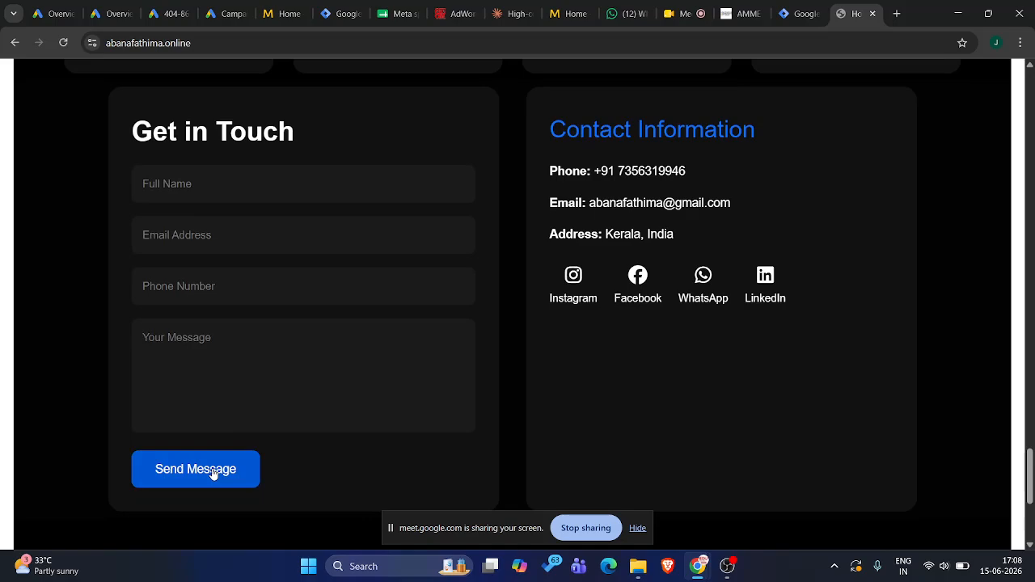
Fill in the Get in Touch form with a test name, e-mail, phone number and the message "adfasf", without sending it
left_click(215, 189)
type("jis")
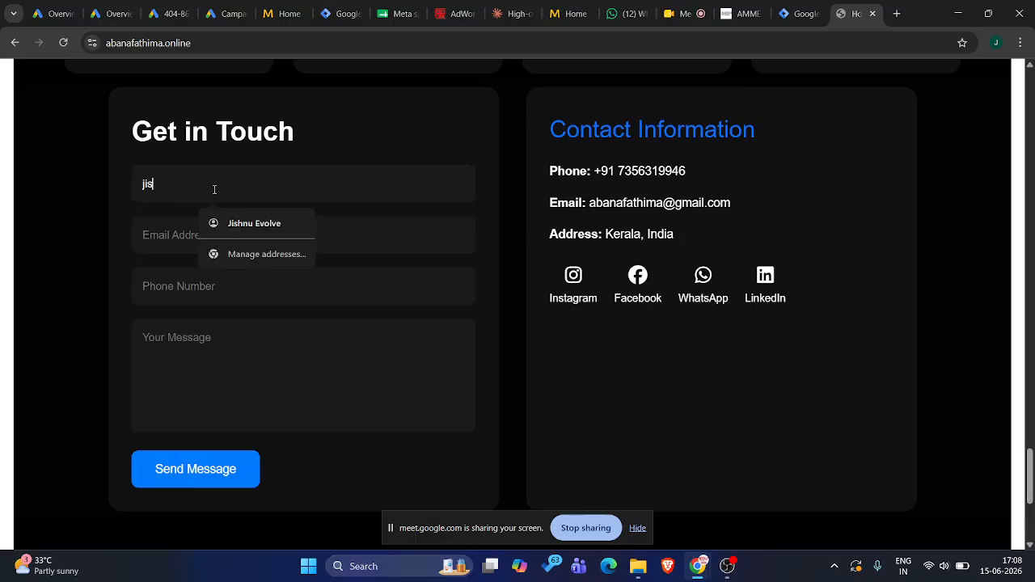
type("hun")
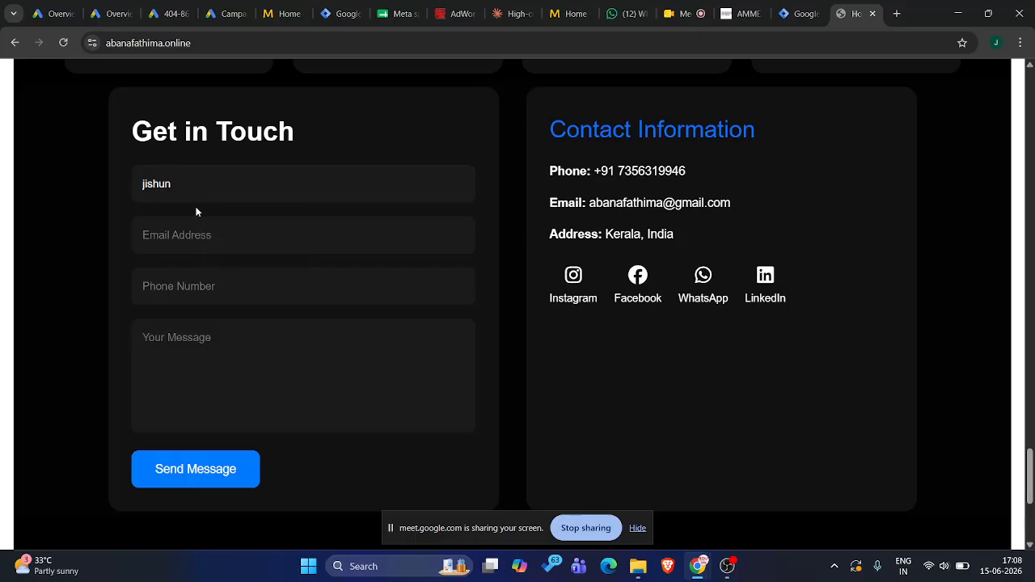
key("BackSpace")
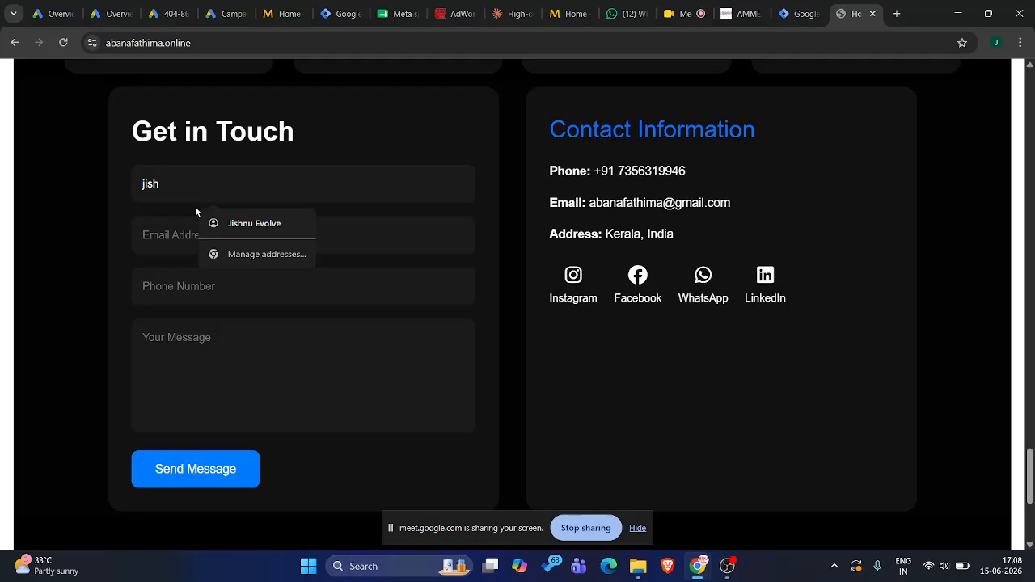
left_click(182, 233)
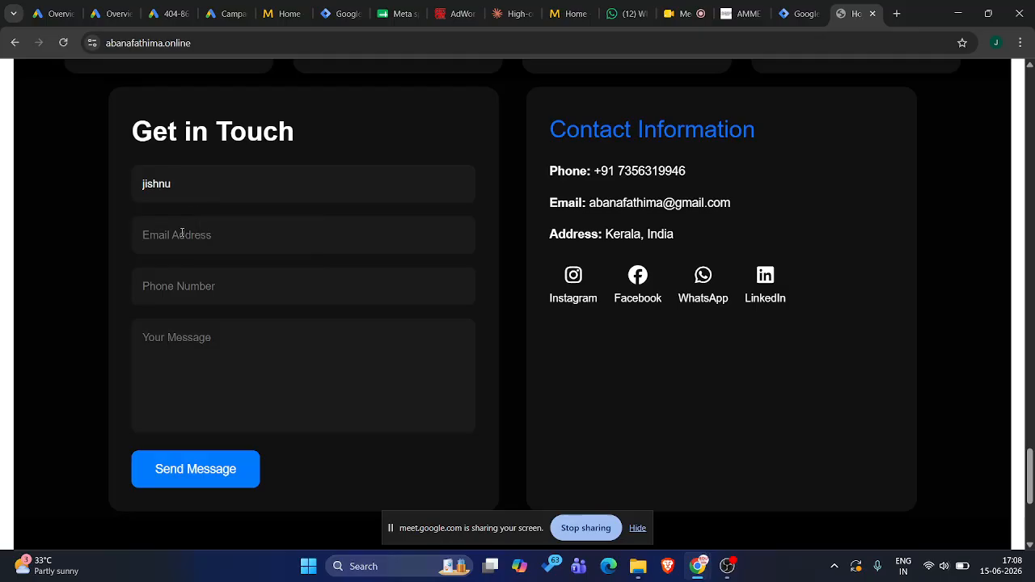
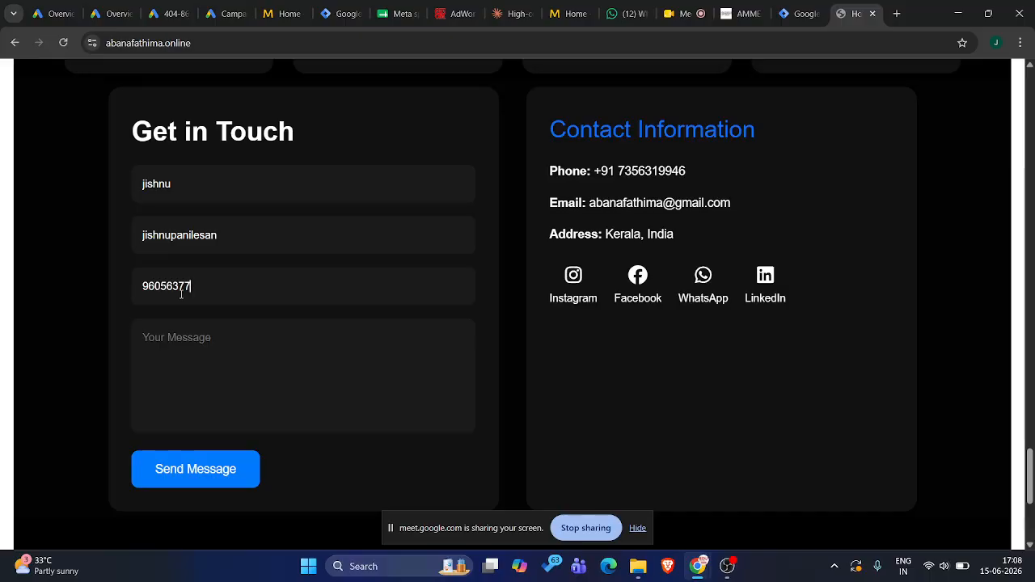
type("adfasf")
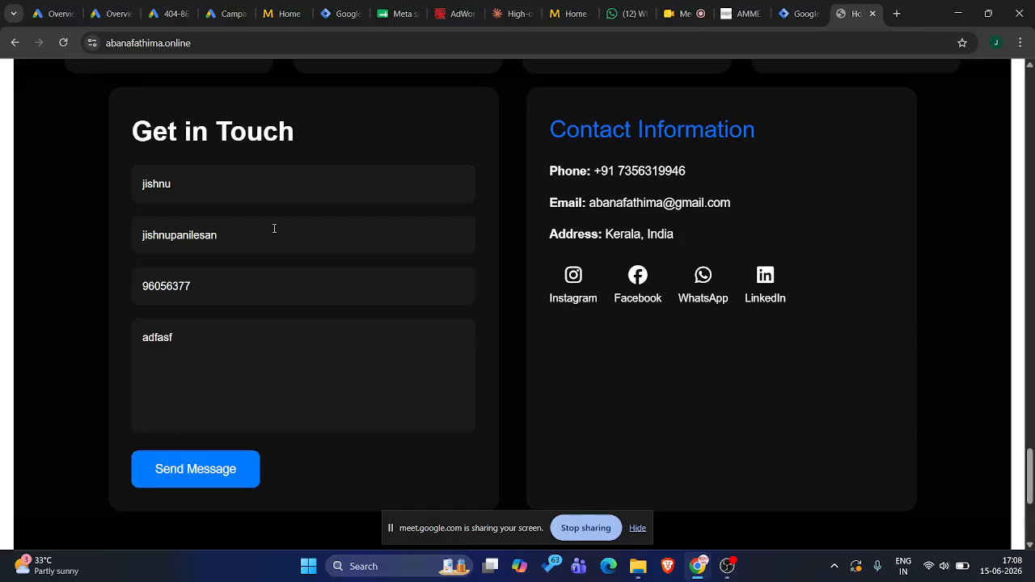
scroll(241, 168, "up", 6)
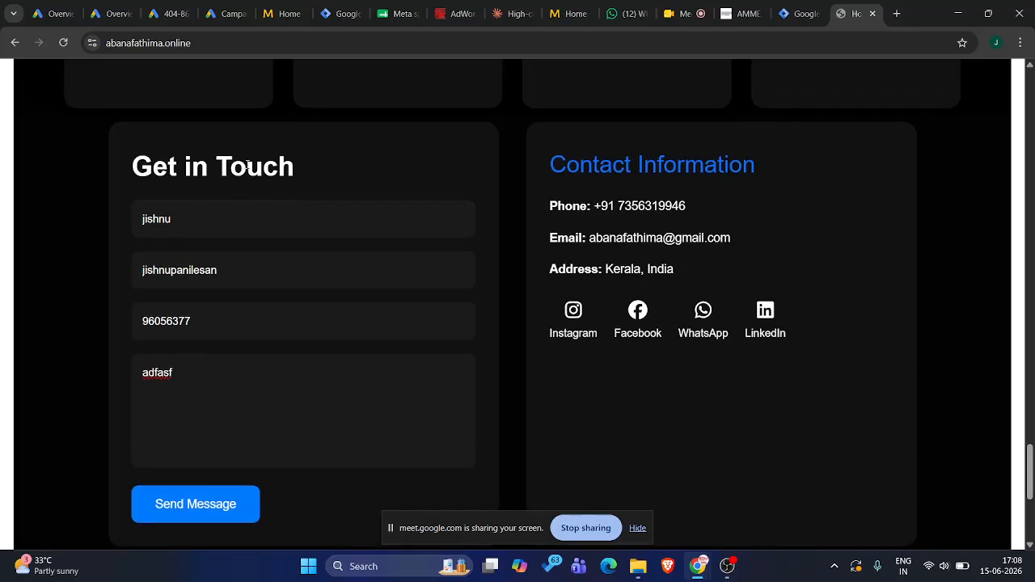
scroll(271, 288, "down", 1)
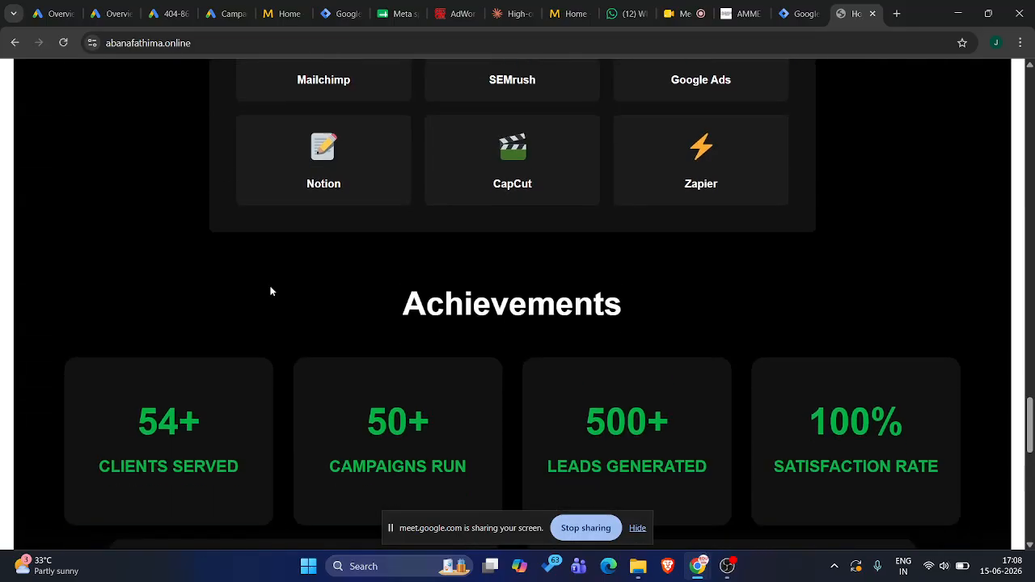
scroll(271, 291, "down", 3)
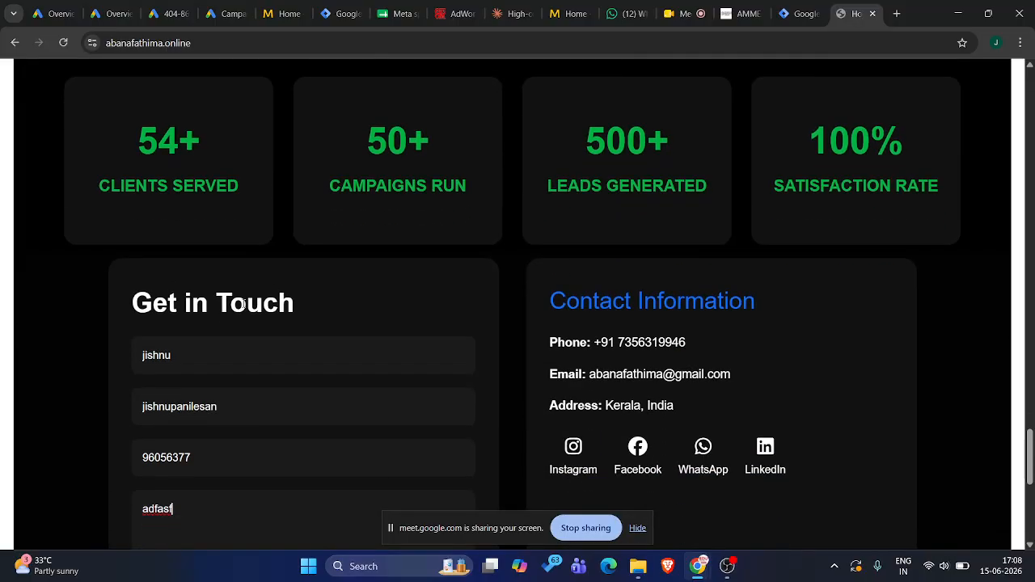
scroll(275, 293, "down", 1)
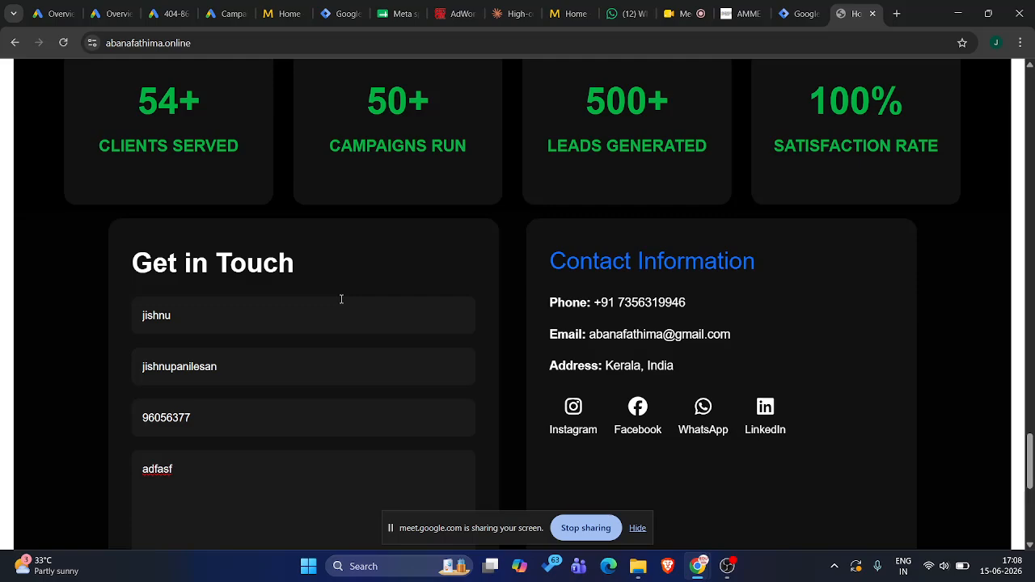
Open demo.skillflylearn.com in a new browser tab
left_click(895, 14)
type("demo")
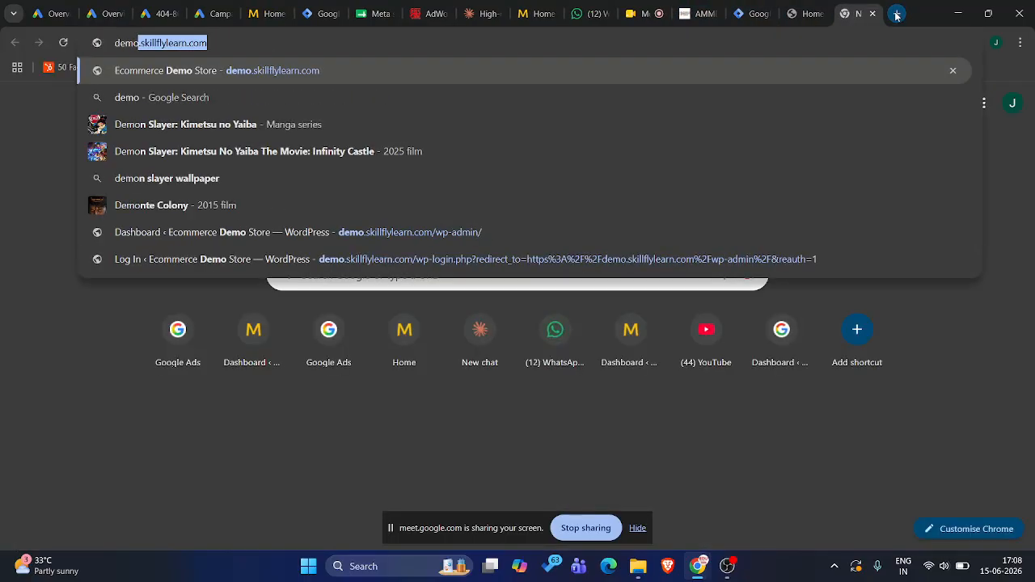
key("Return")
Log in to the WordPress admin at demo.skillflylearn.com/wp-admin/ with the saved credentials, and visit the site's front page
left_click(709, 40)
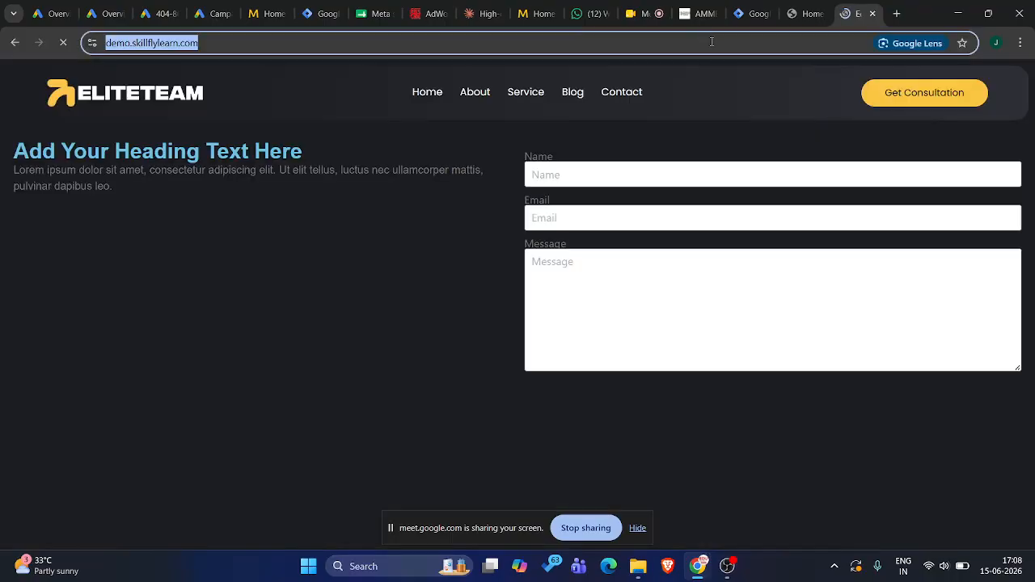
left_click(711, 42)
type("//")
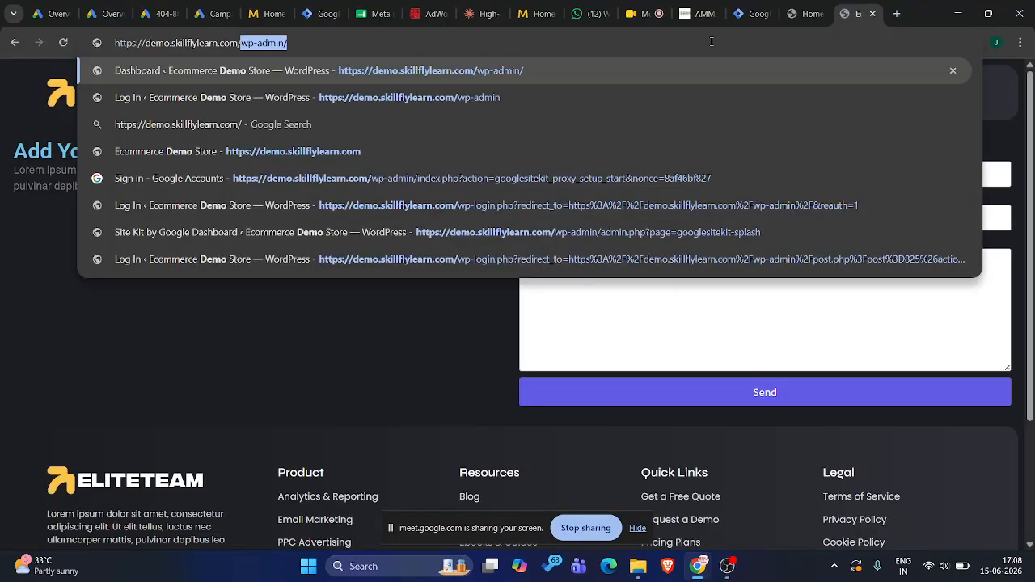
key("Return")
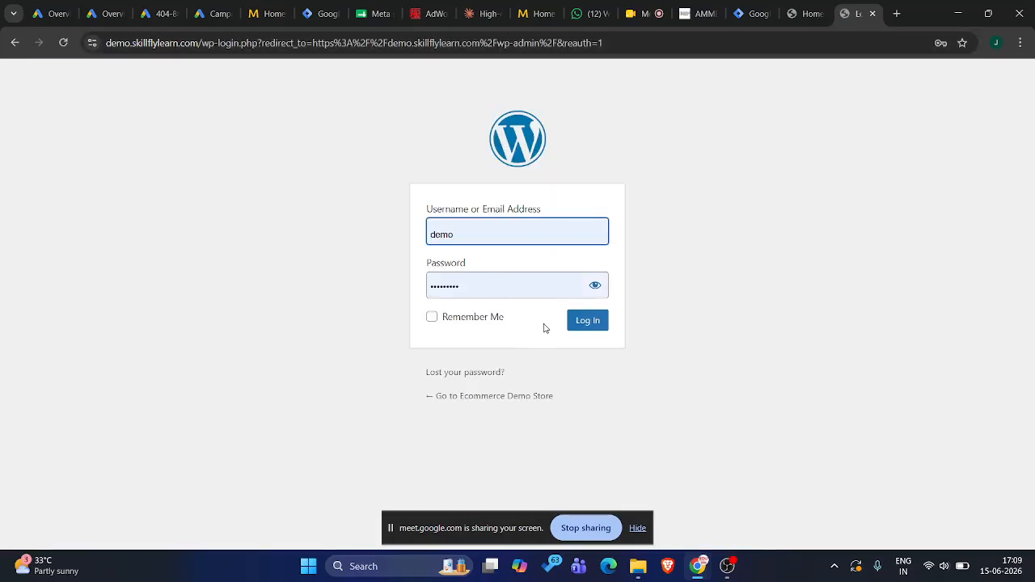
left_click(579, 322)
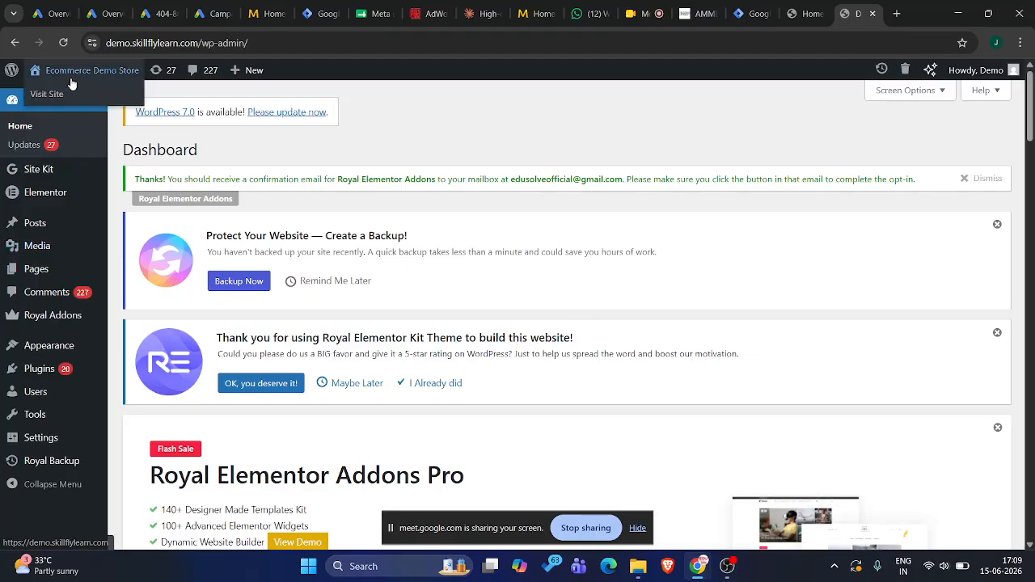
left_click(72, 80)
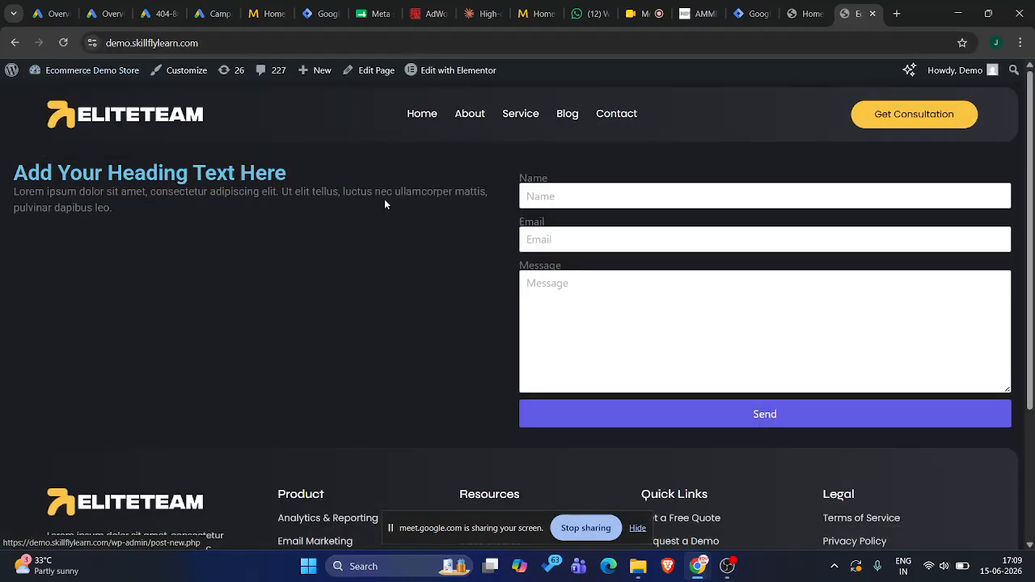
Return to the portfolio site and look through its sections down to the filled-in Get in Touch form
left_click(752, 14)
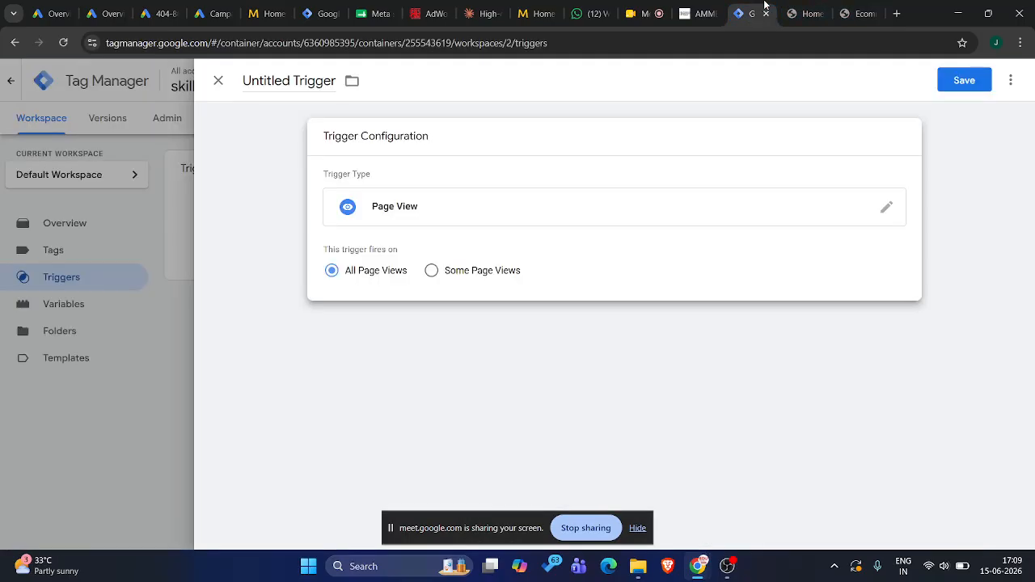
left_click(808, 12)
scroll(350, 327, "down", 5)
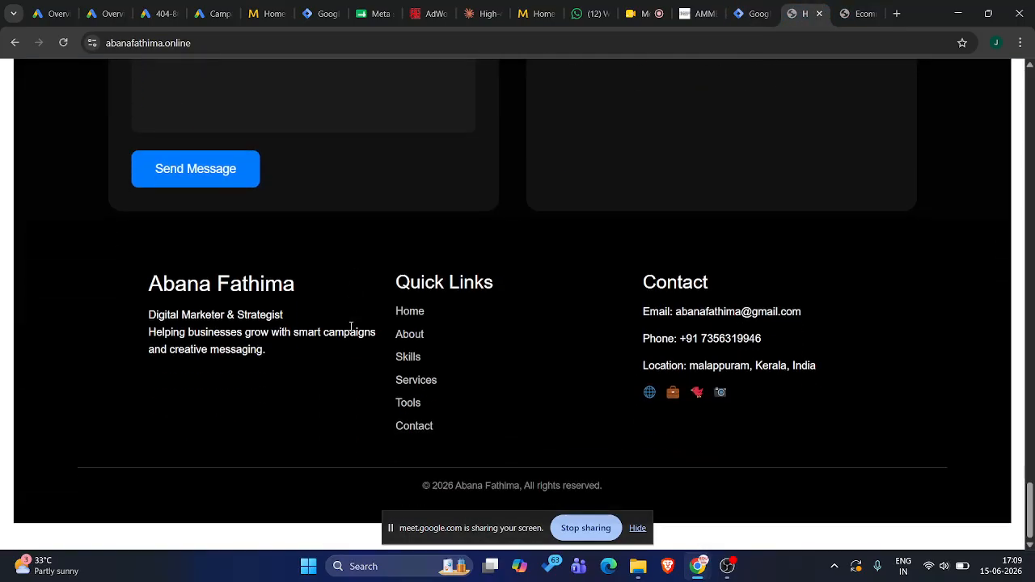
scroll(350, 326, "up", 15)
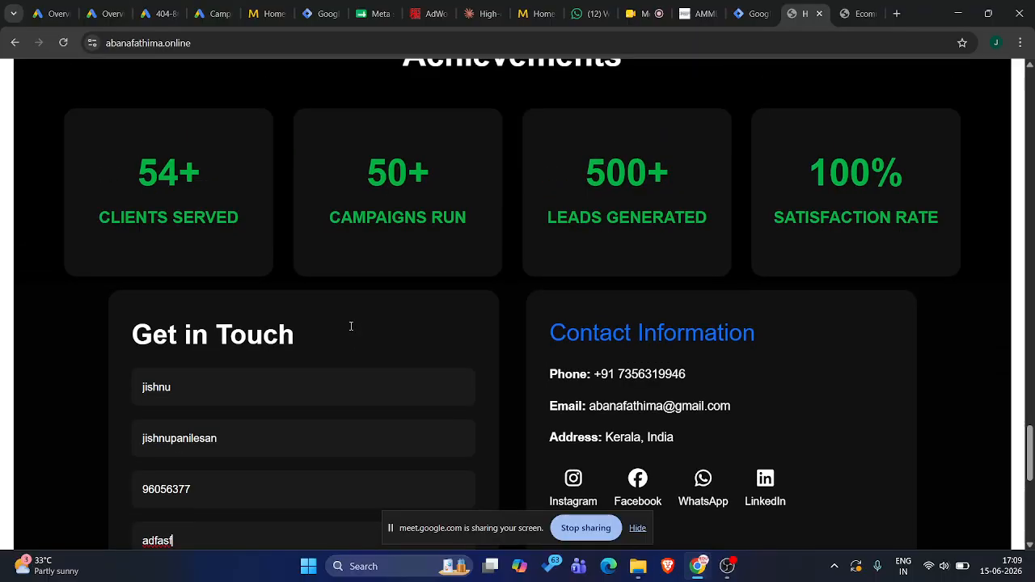
scroll(350, 327, "up", 15)
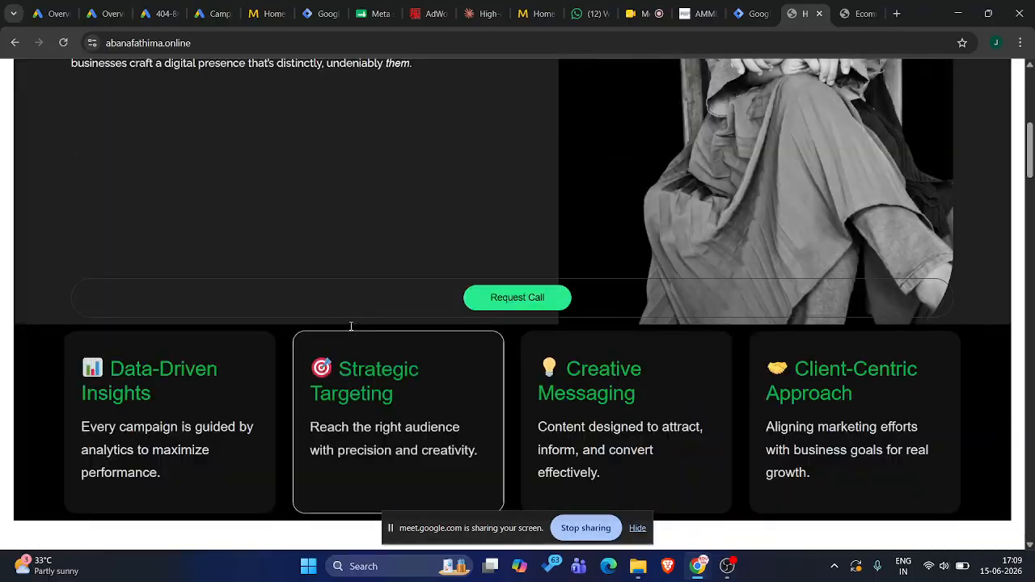
scroll(350, 327, "down", 3)
scroll(351, 326, "up", 1)
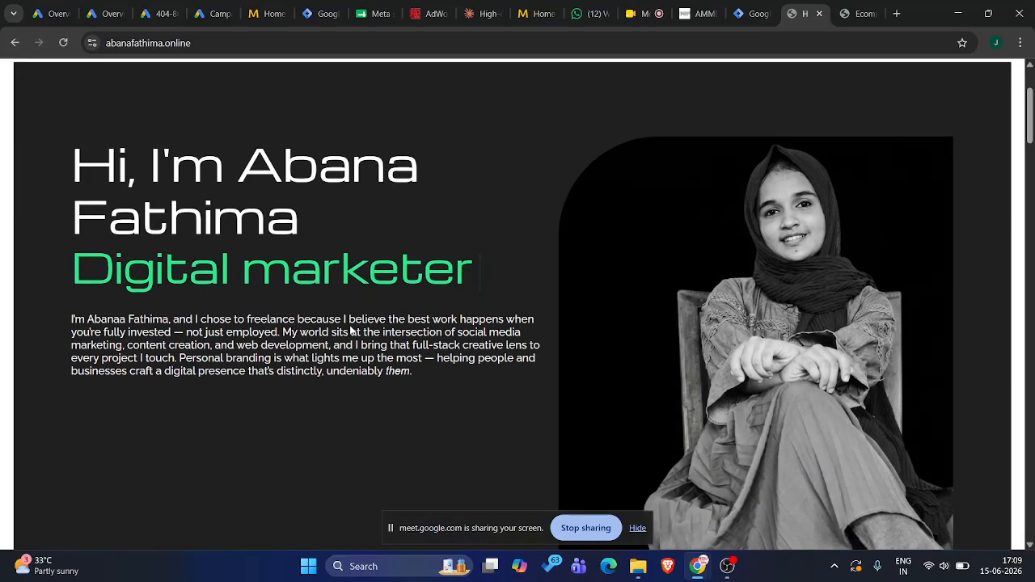
scroll(351, 327, "down", 1)
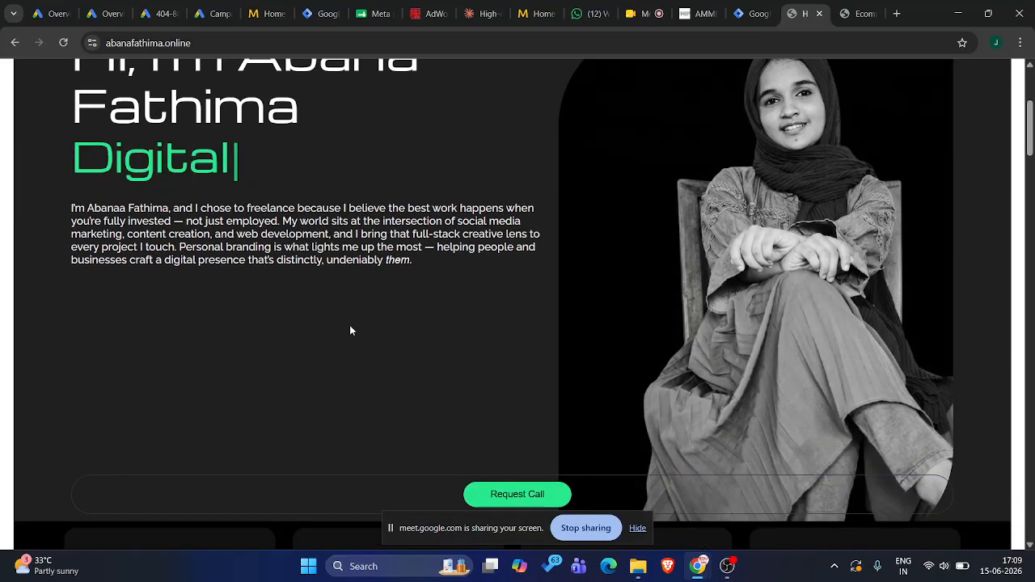
scroll(350, 330, "down", 3)
scroll(349, 325, "down", 15)
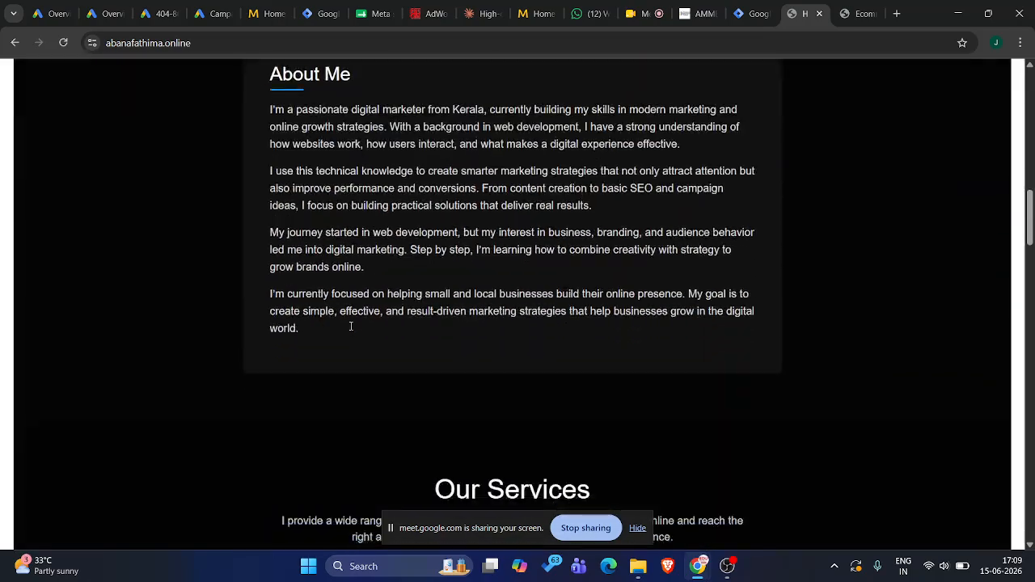
scroll(349, 325, "down", 20)
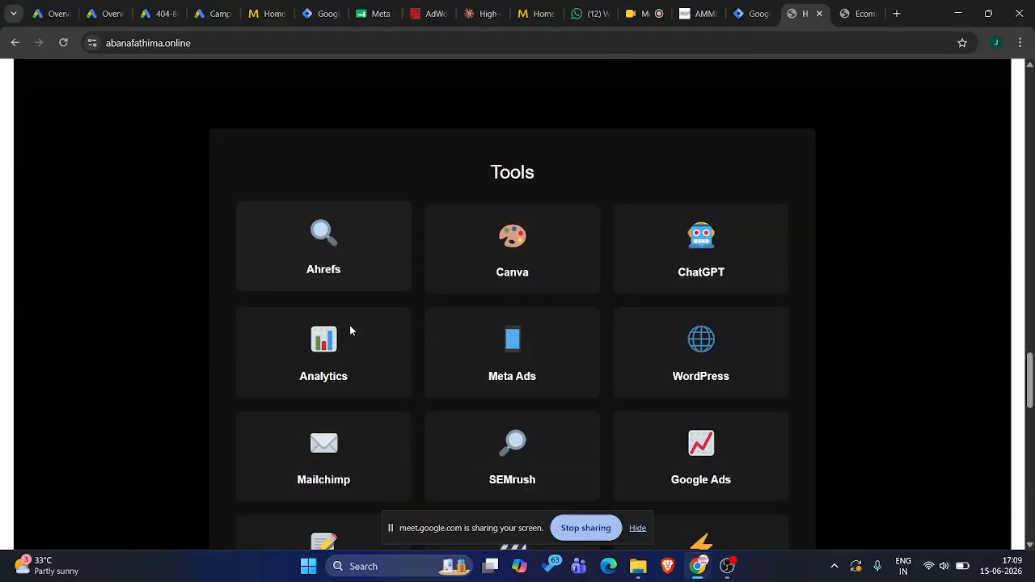
scroll(350, 326, "down", 4)
scroll(351, 326, "up", 5)
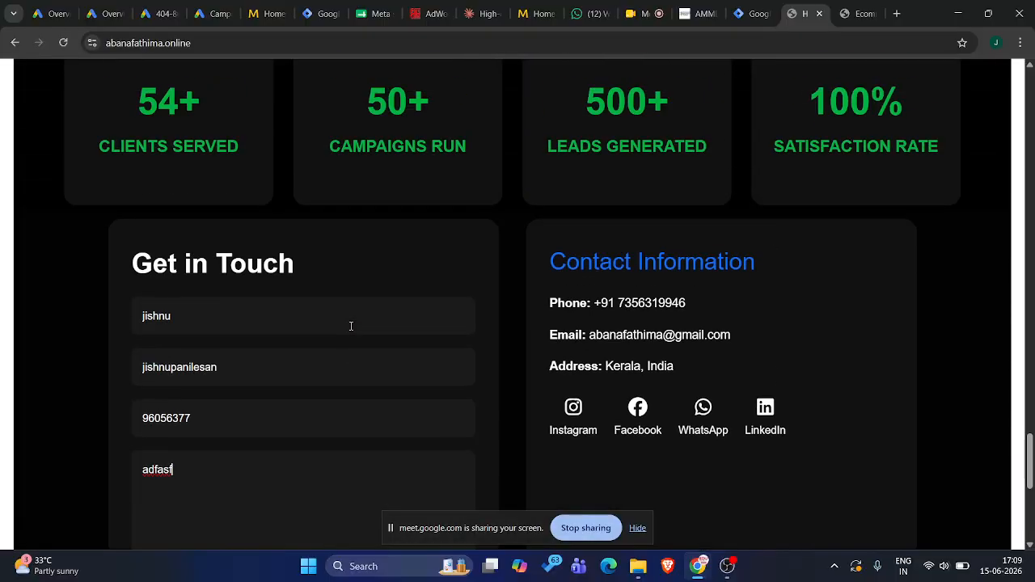
scroll(263, 291, "down", 1)
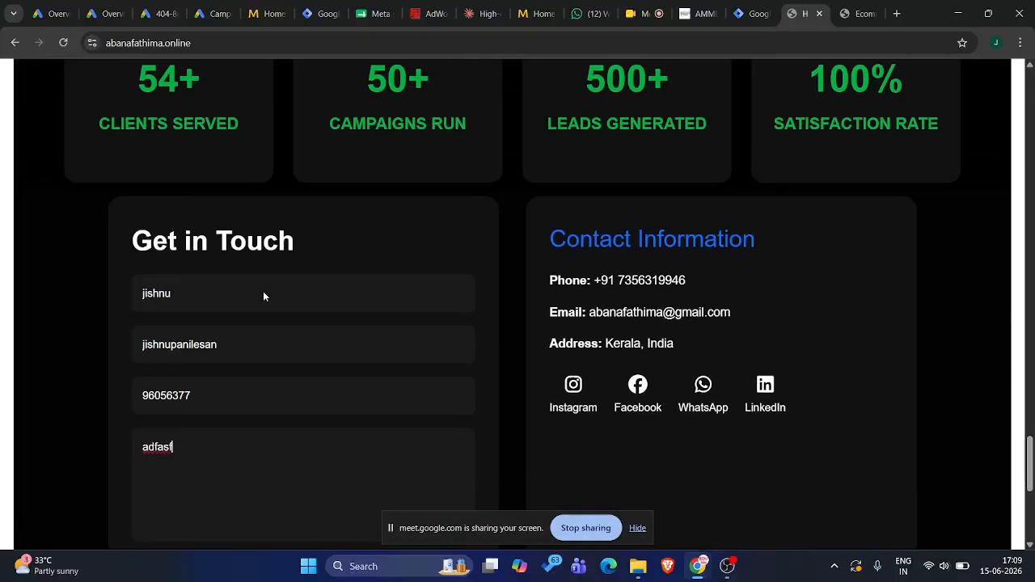
Complete the e-mail address in the Get in Touch form, send the message and check the page it leads to
scroll(220, 281, "down", 2)
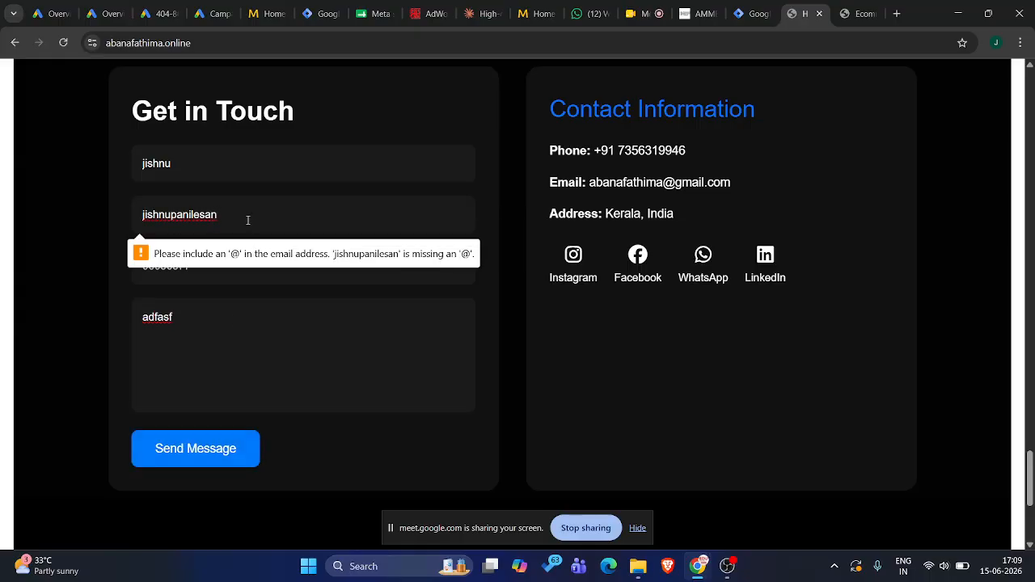
type("@gmail.com")
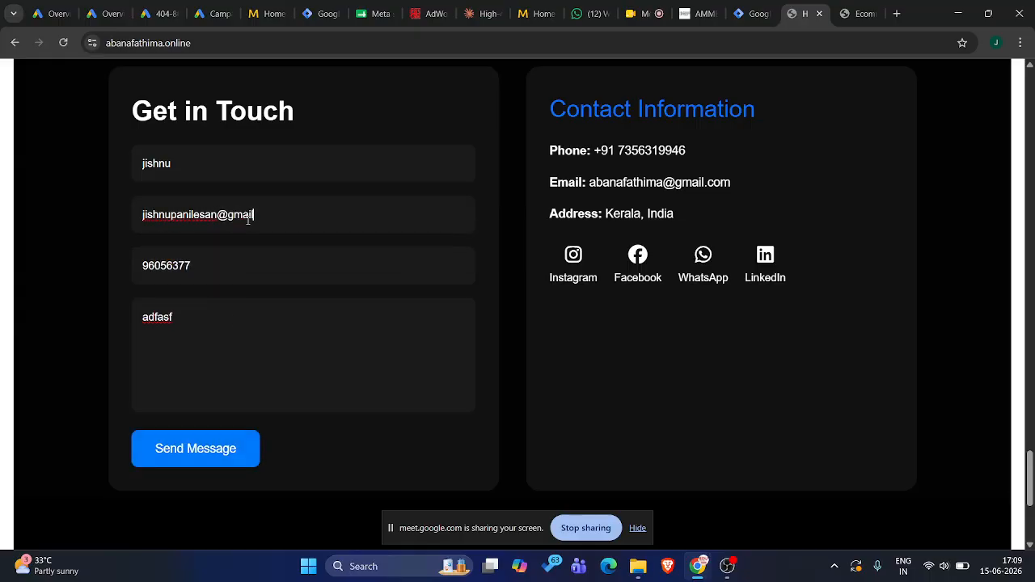
left_click(219, 441)
scroll(218, 433, "down", 20)
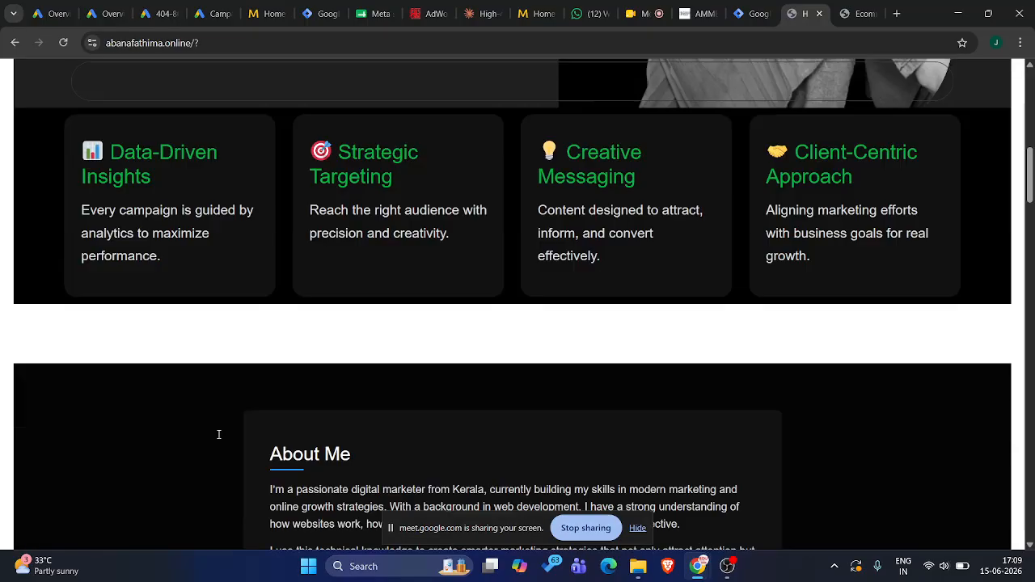
scroll(218, 439, "down", 10)
scroll(218, 439, "up", 15)
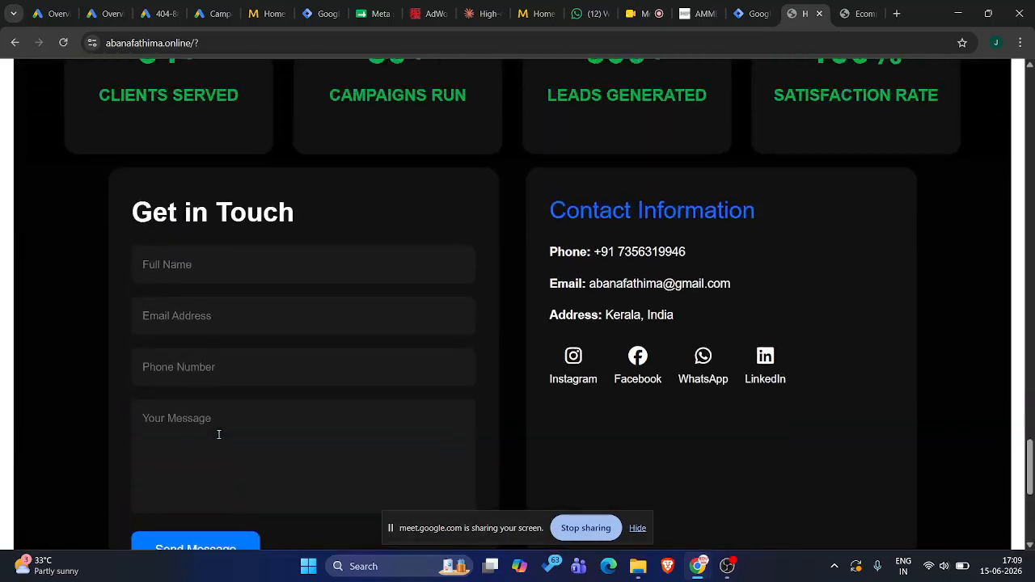
scroll(218, 439, "up", 10)
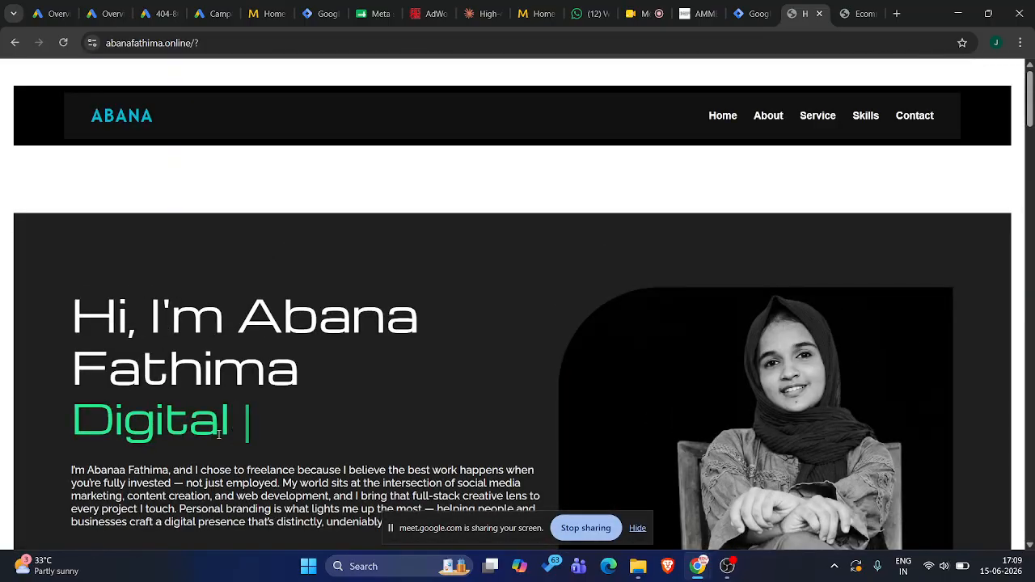
Open the demo site's front page in the Elementor editor and select its contact form for editing
left_click(846, 7)
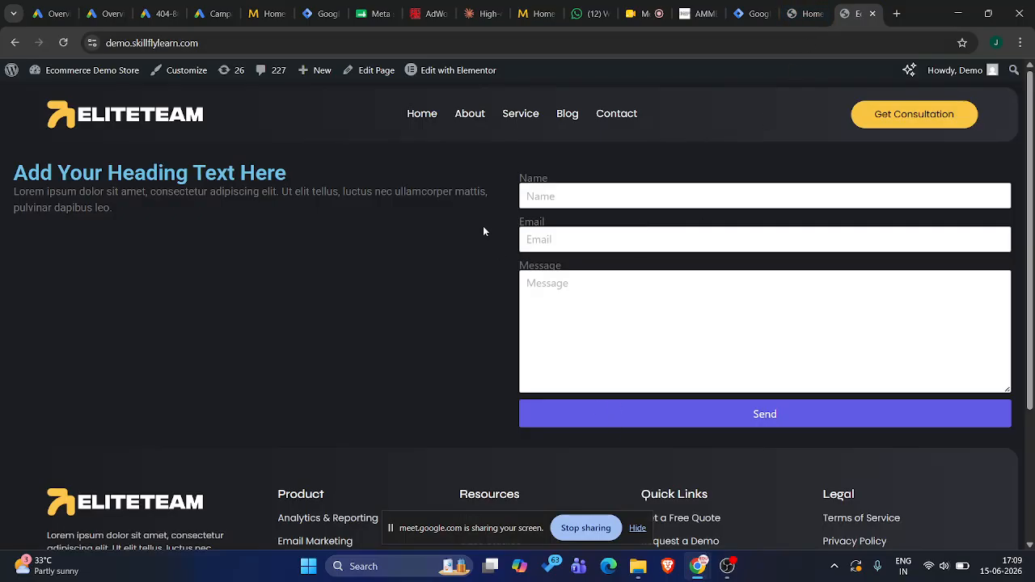
left_click(473, 70)
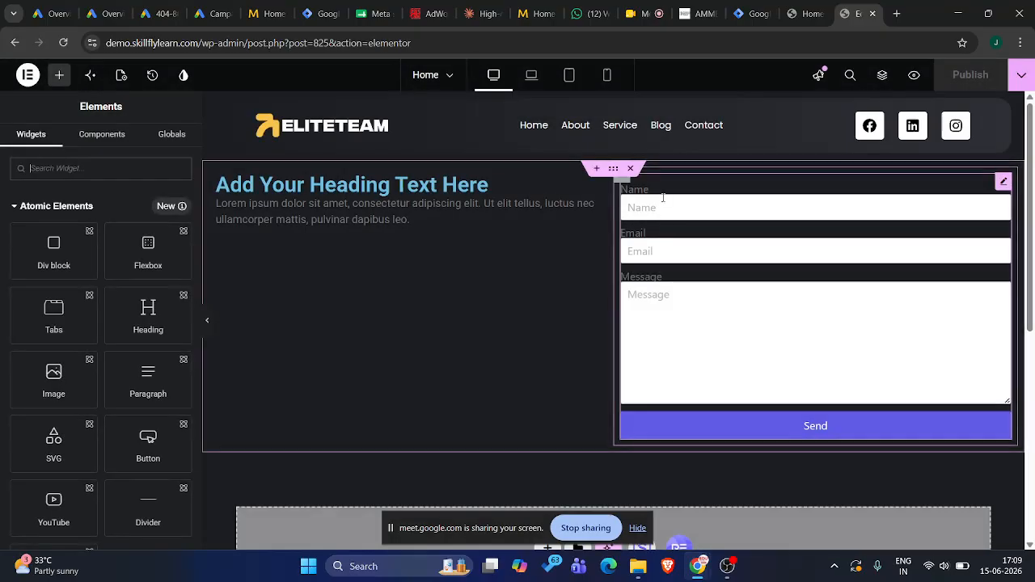
left_click(1002, 182)
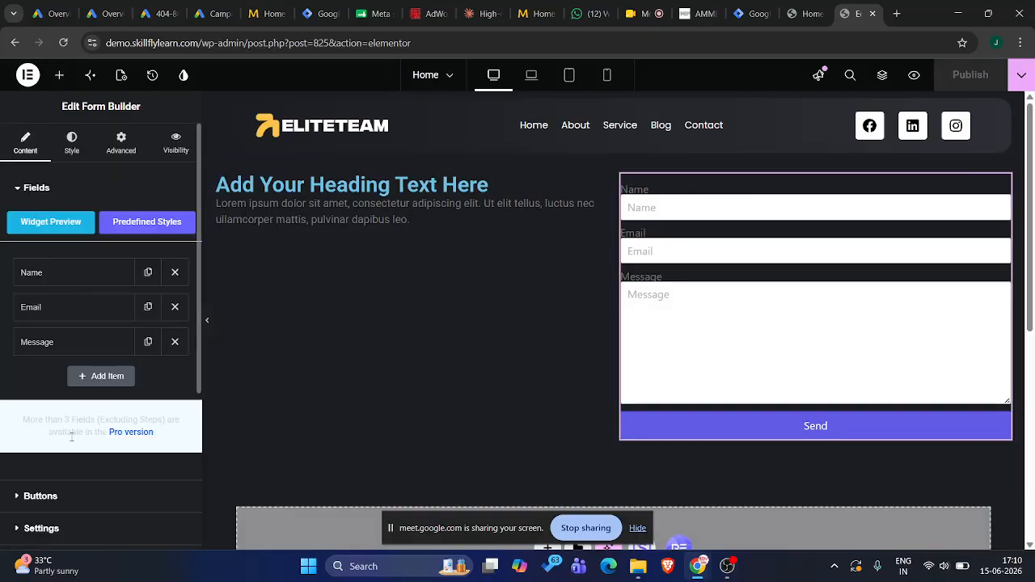
Add a Redirect action to the contact form alongside the Email action
scroll(57, 450, "down", 1)
scroll(57, 451, "down", 2)
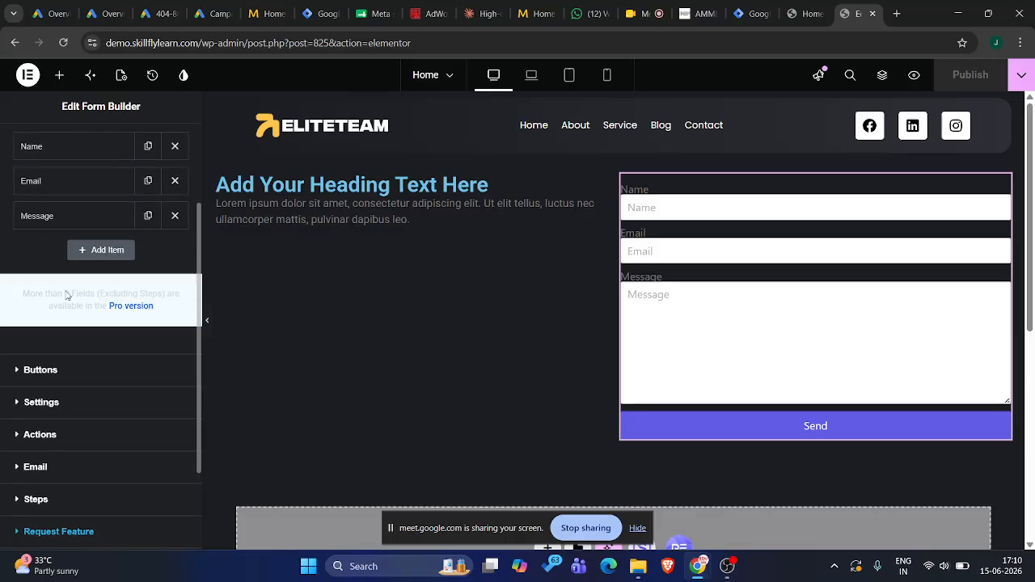
scroll(61, 384, "down", 2)
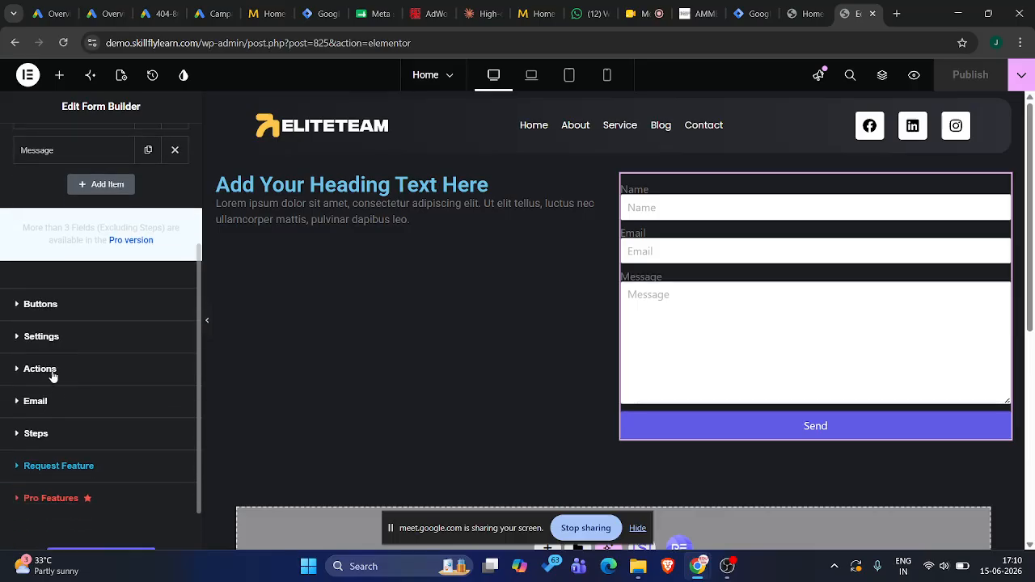
left_click(41, 369)
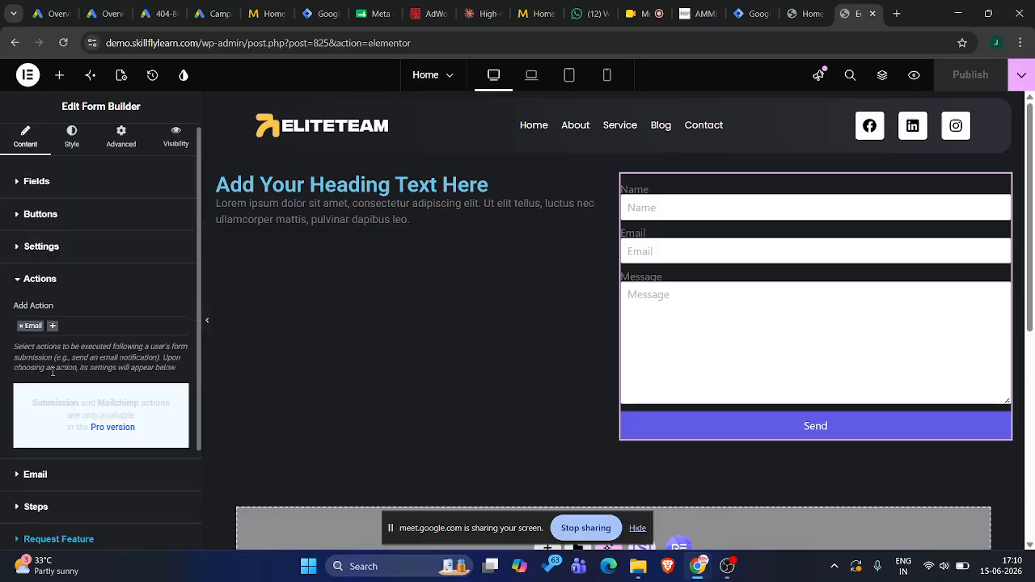
left_click(51, 326)
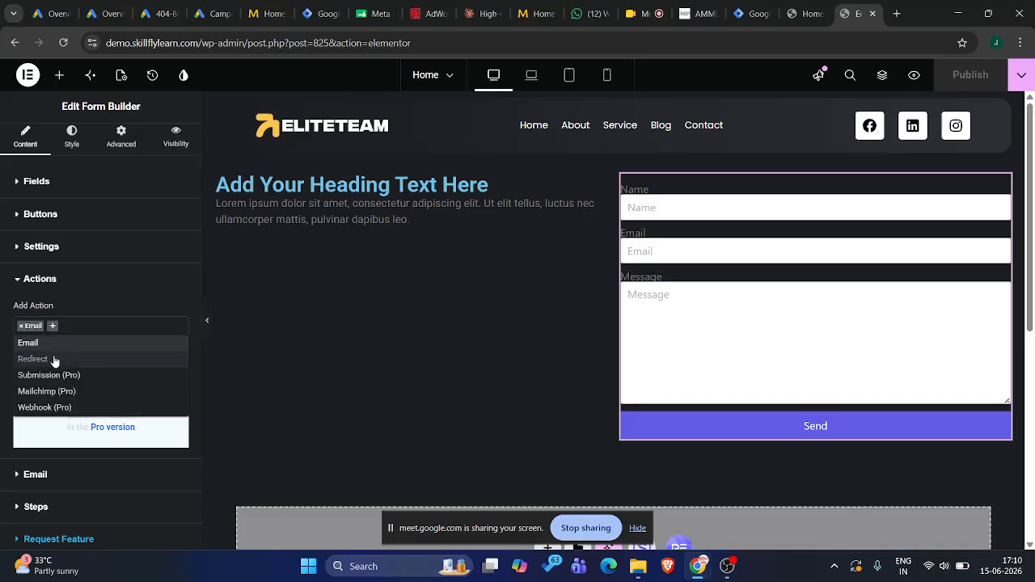
left_click(54, 359)
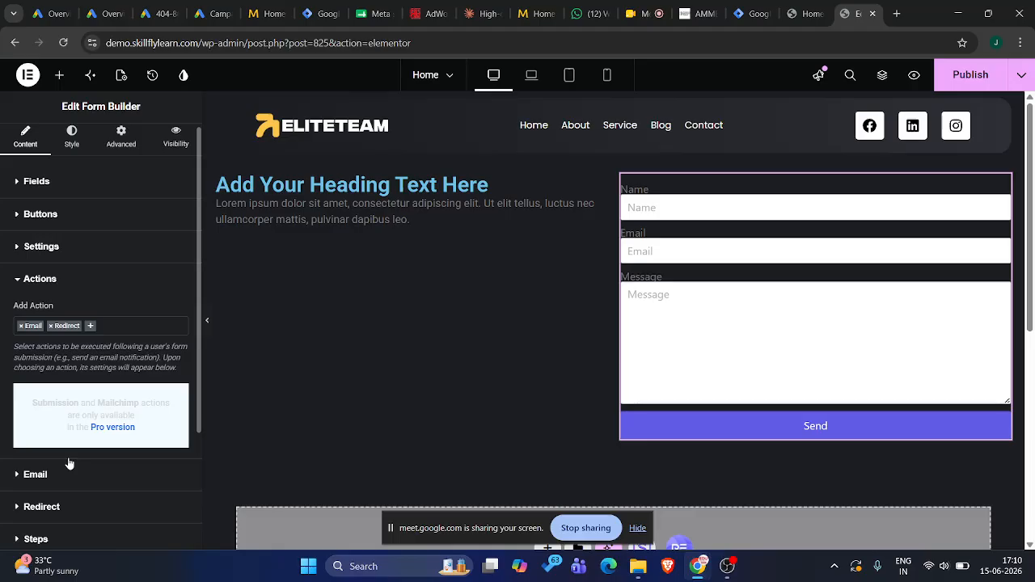
Open the contact form's Redirect settings showing the Redirect To link, and glance back at the portfolio site
scroll(69, 463, "down", 1)
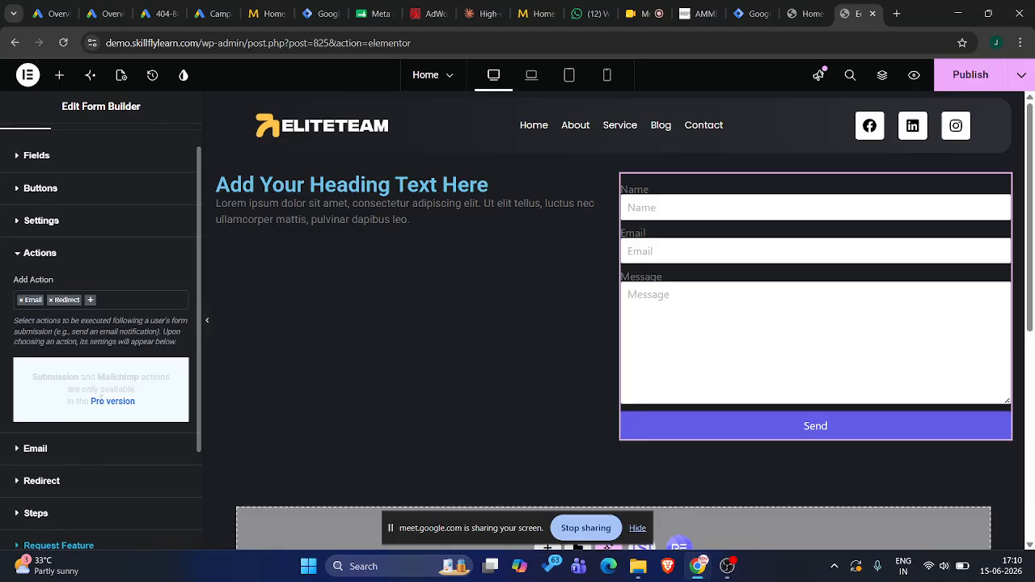
left_click(51, 480)
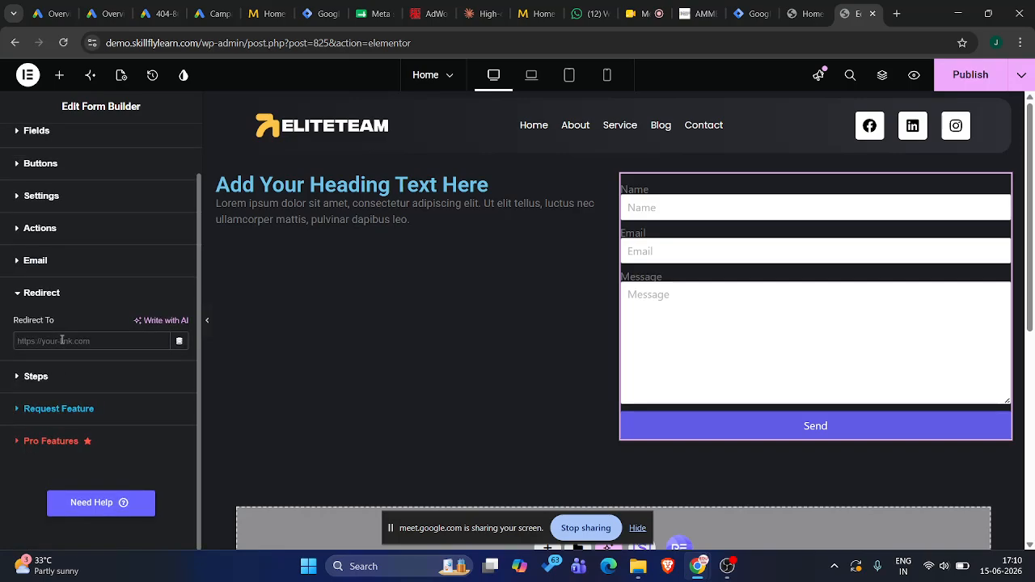
left_click(802, 13)
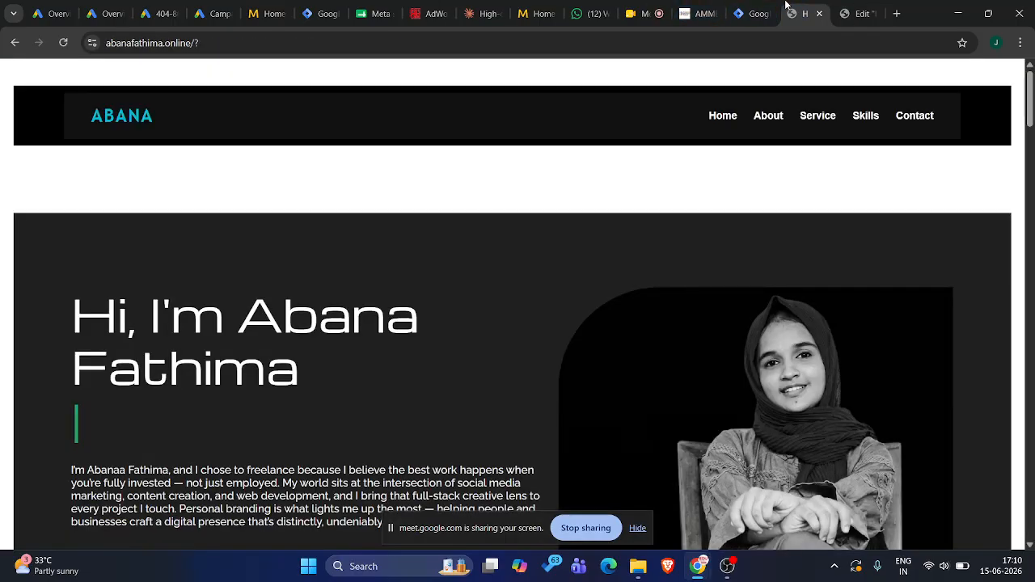
left_click(862, 9)
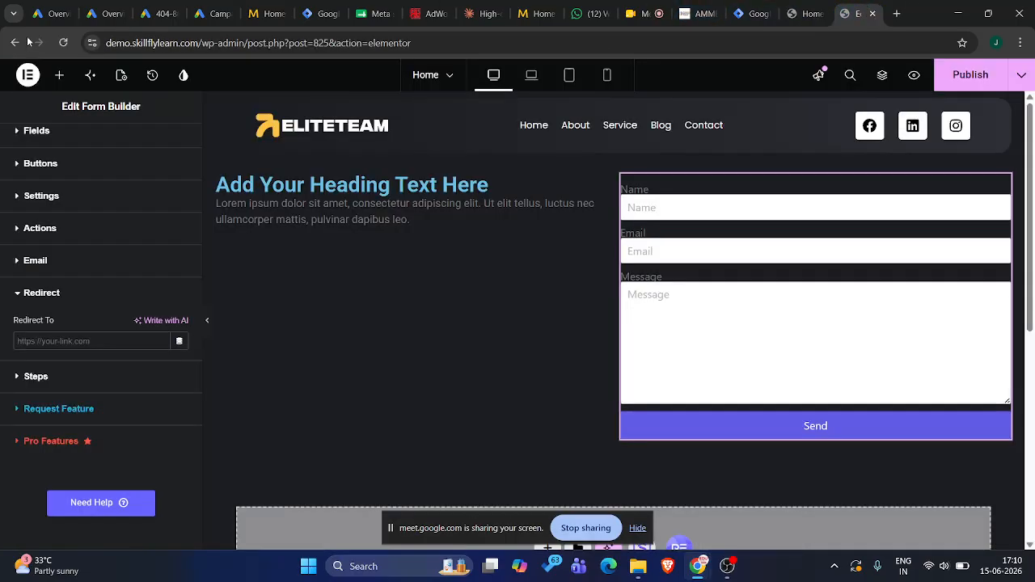
Open the WordPress admin in a separate browser tab and go to the list of all pages
left_click(26, 75)
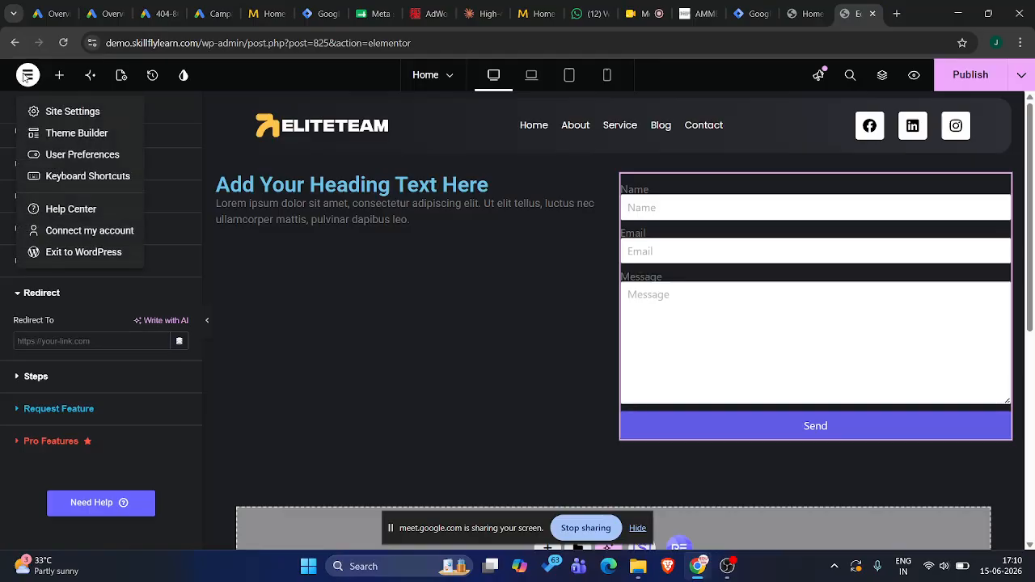
middle_click(45, 257)
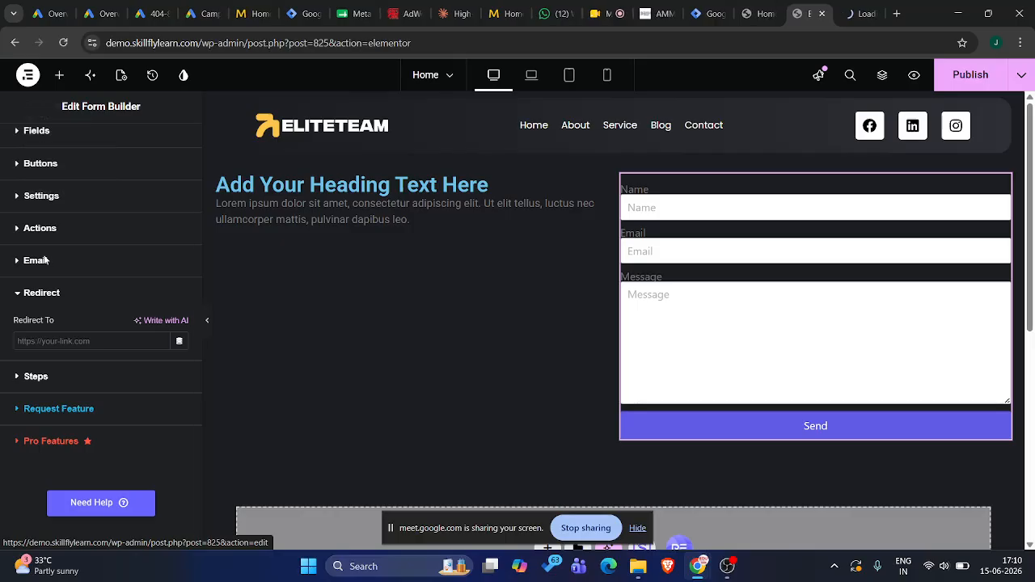
left_click(863, 12)
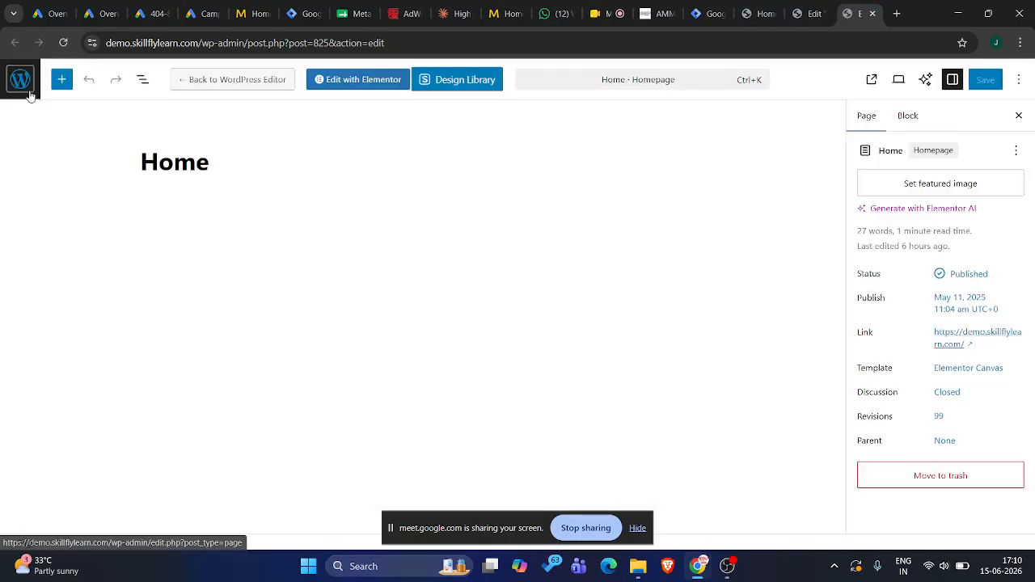
left_click(30, 95)
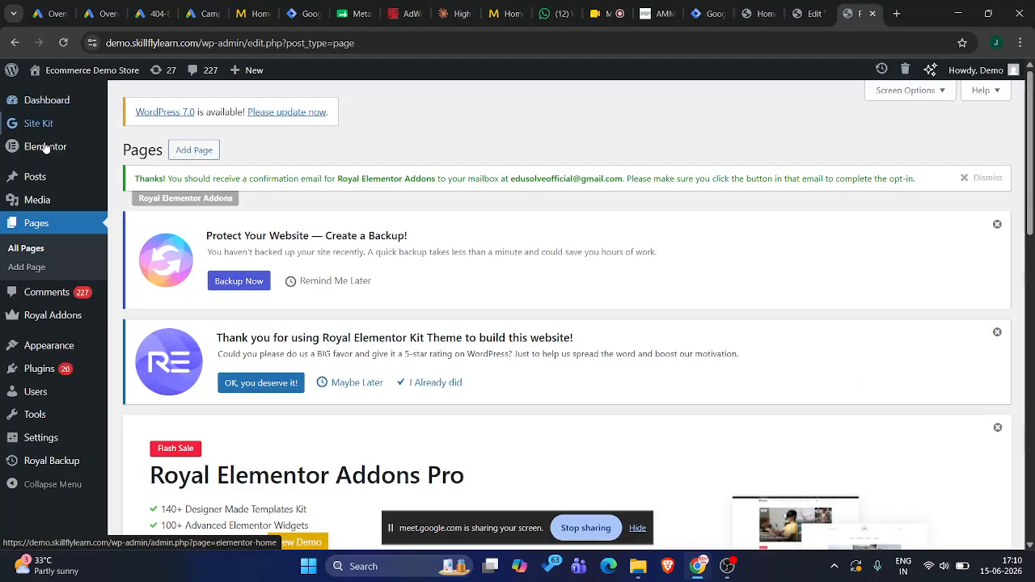
left_click(41, 229)
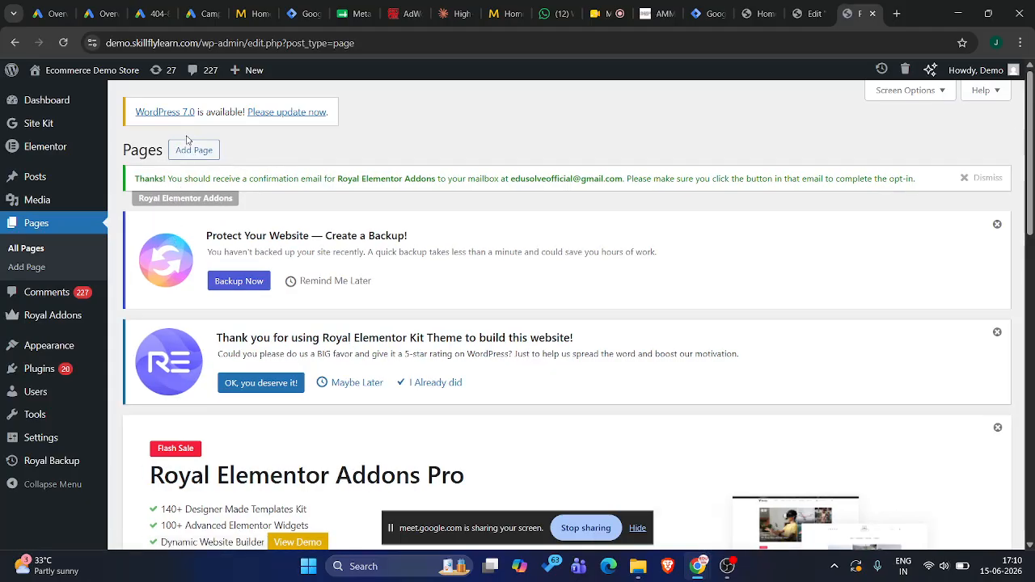
Create a new page titled "Thank You", closing the Design Library that opens with it
left_click(194, 149)
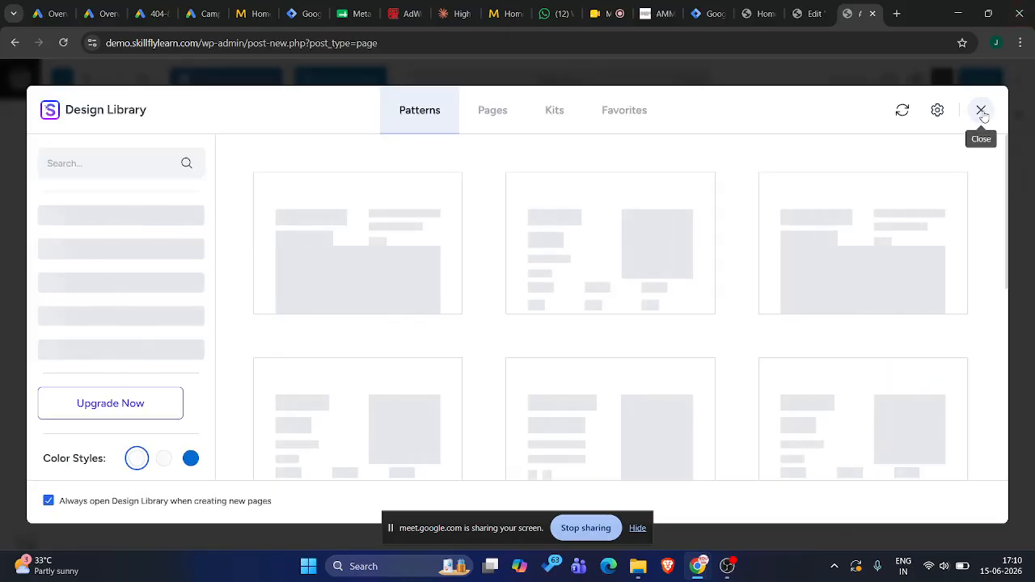
left_click(981, 110)
left_click(252, 166)
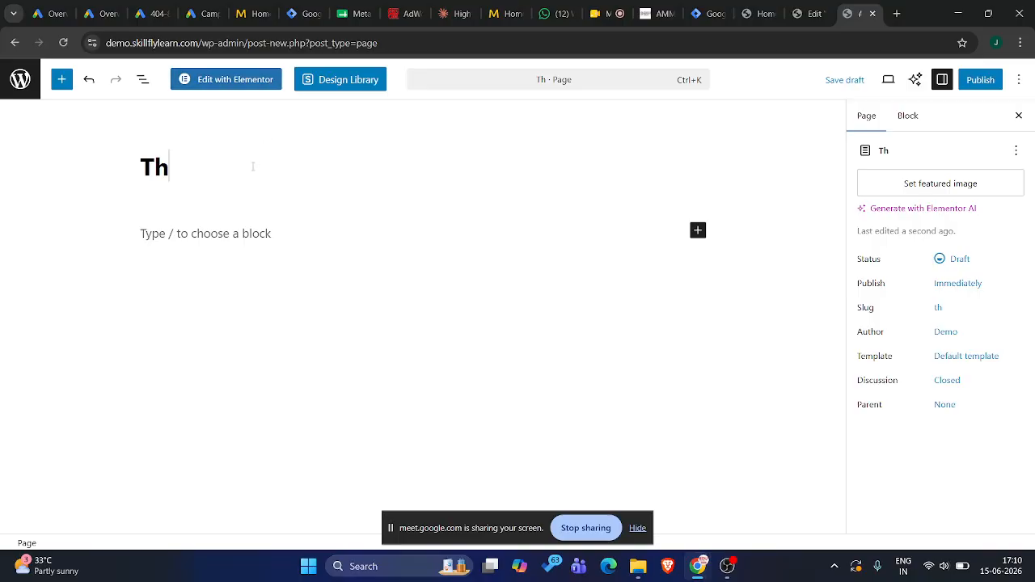
type("ankyou p")
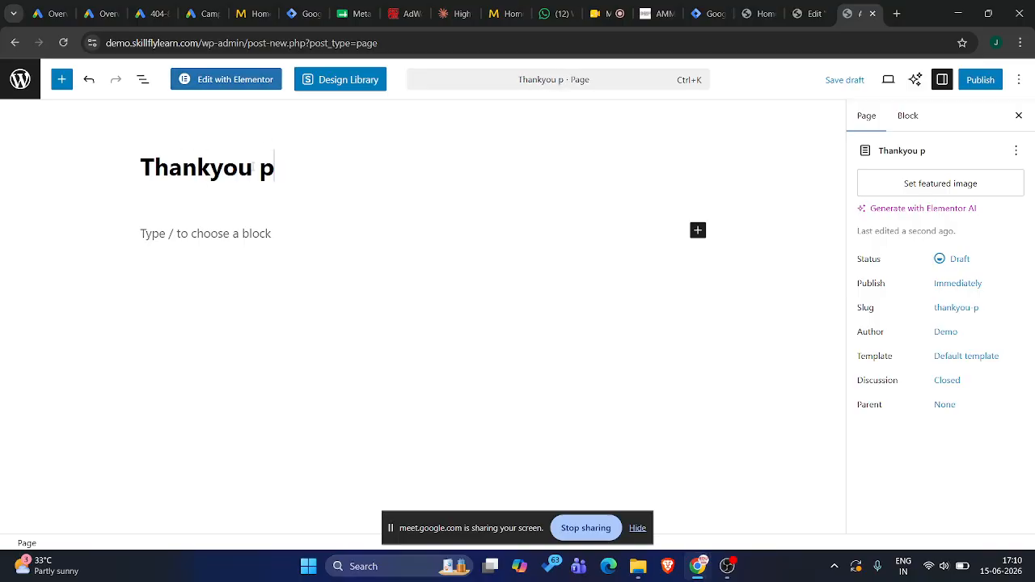
key("BackSpace")
key("BackSpace")
key("BackSpace")
key("BackSpace")
key("BackSpace")
type("Your")
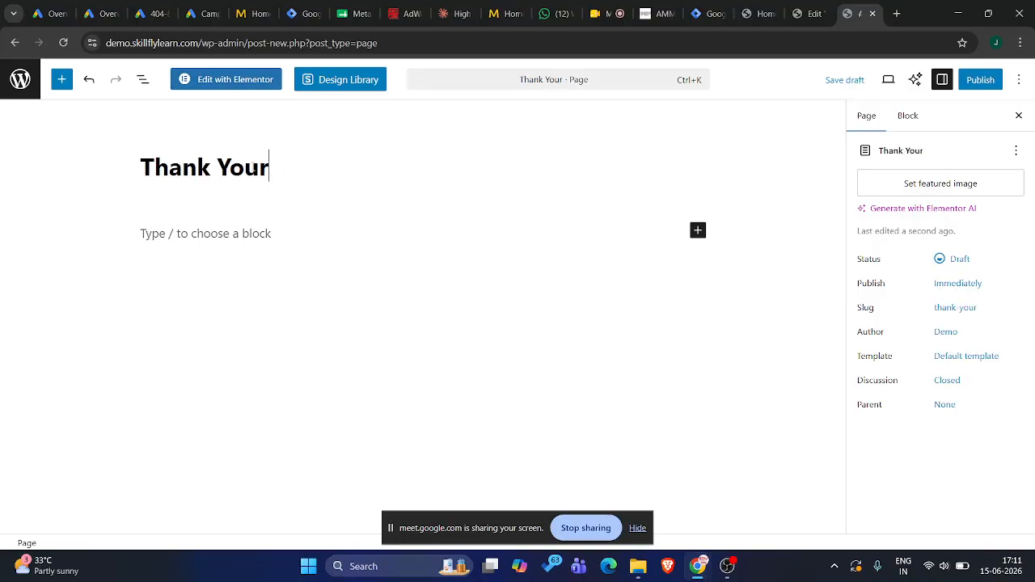
key("BackSpace")
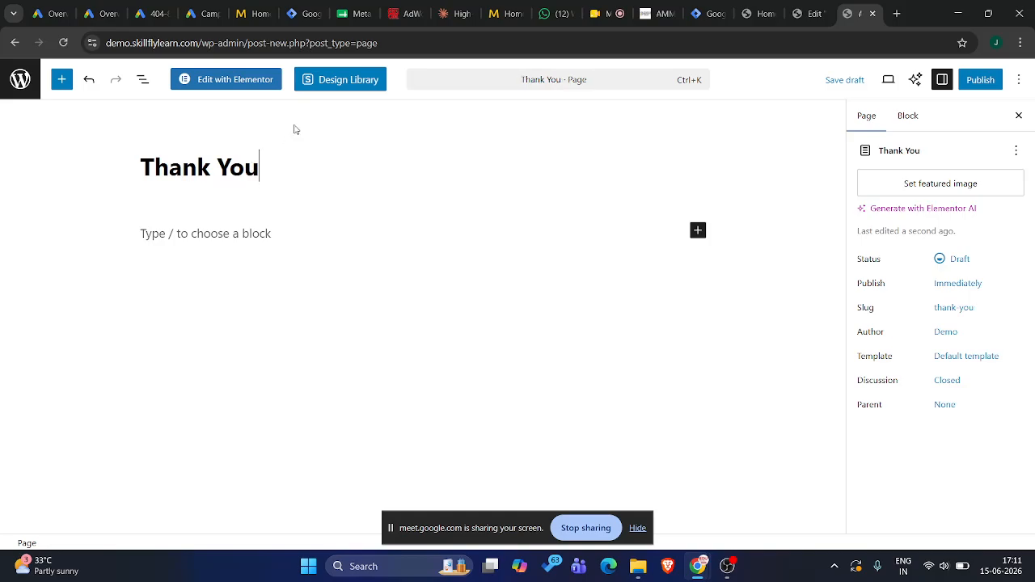
Open the Thank You page in the Elementor editor and add a single-column Flexbox with downward direction
left_click(254, 81)
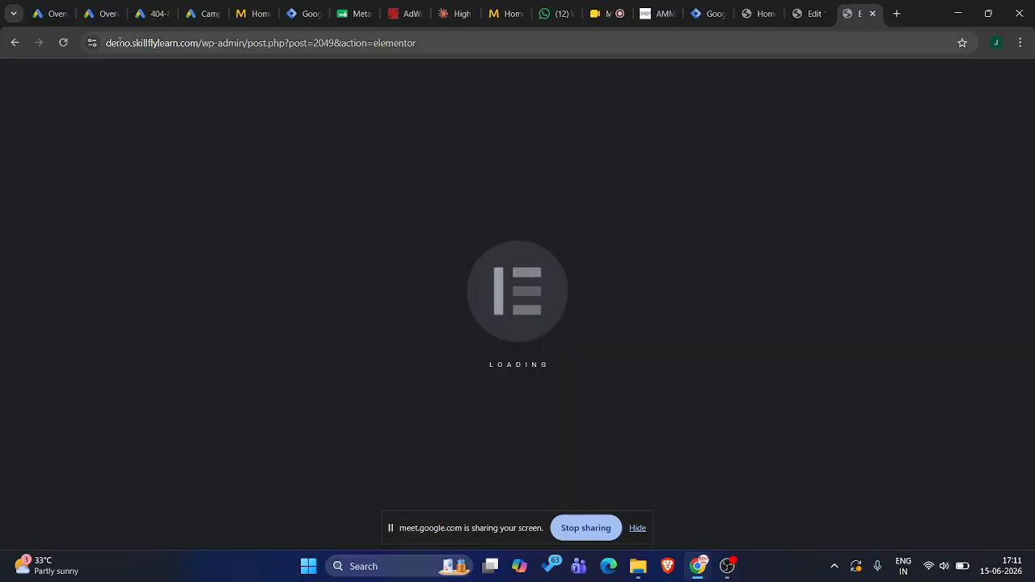
left_click_drag(108, 38, 231, 45)
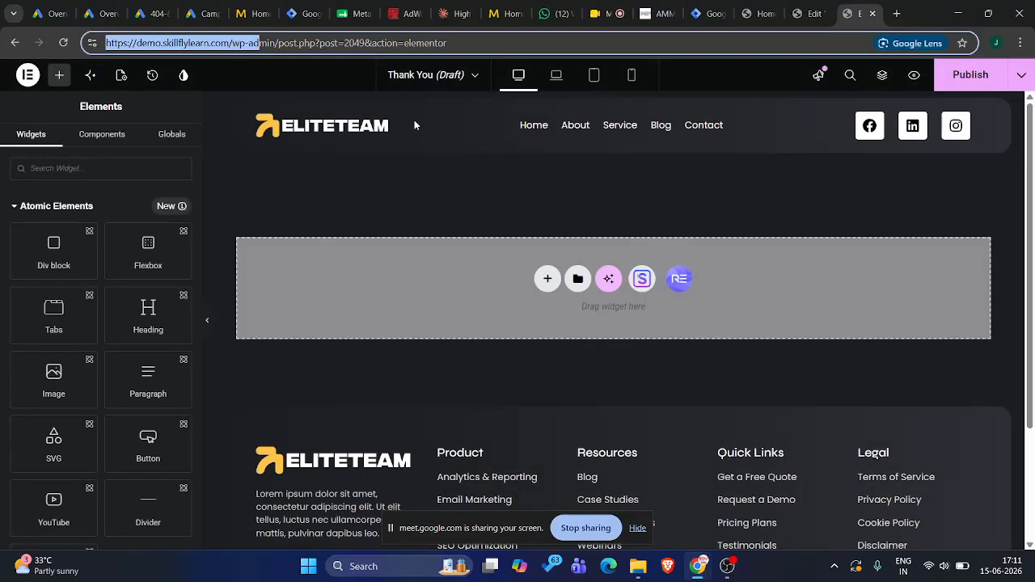
left_click(414, 185)
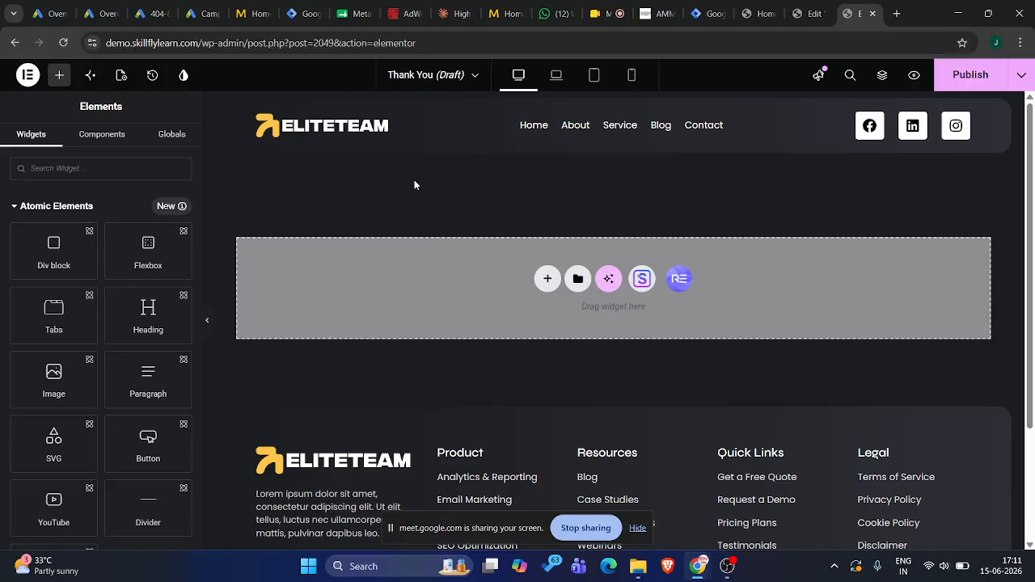
left_click(548, 279)
left_click(557, 316)
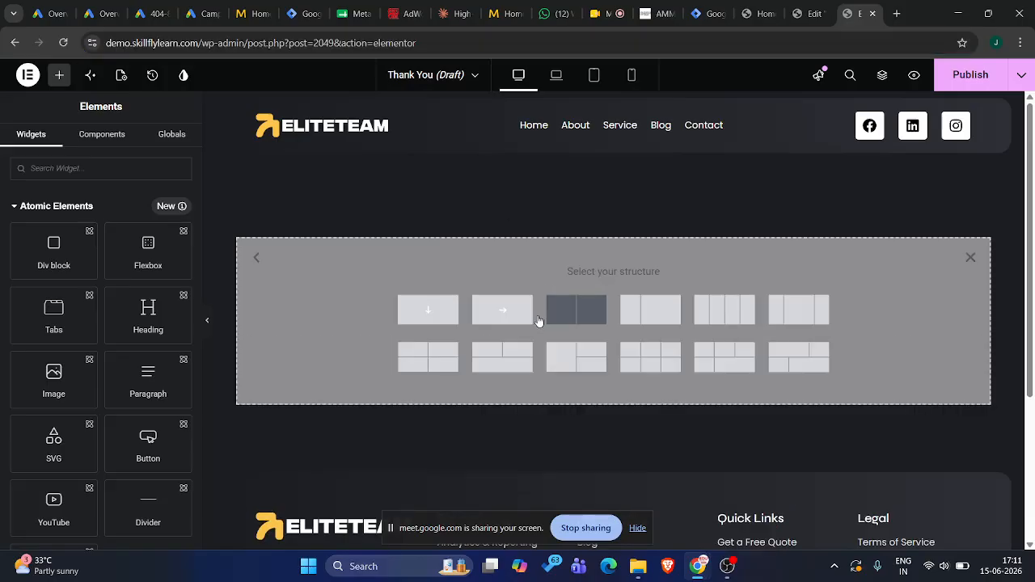
left_click(439, 325)
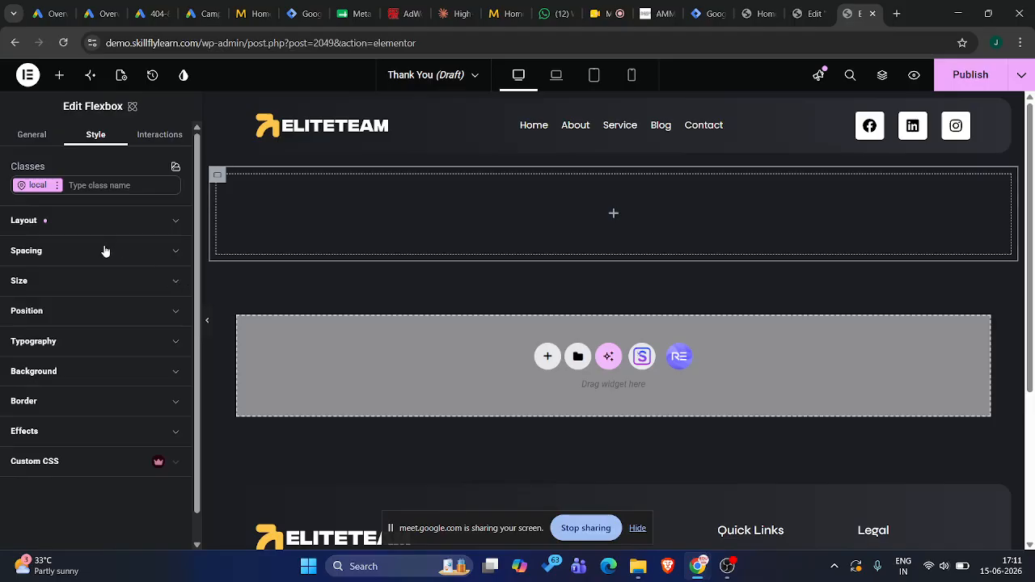
Place a Heading widget in the empty Flexbox and set its title to "Thank You"
left_click(61, 75)
scroll(87, 395, "down", 8)
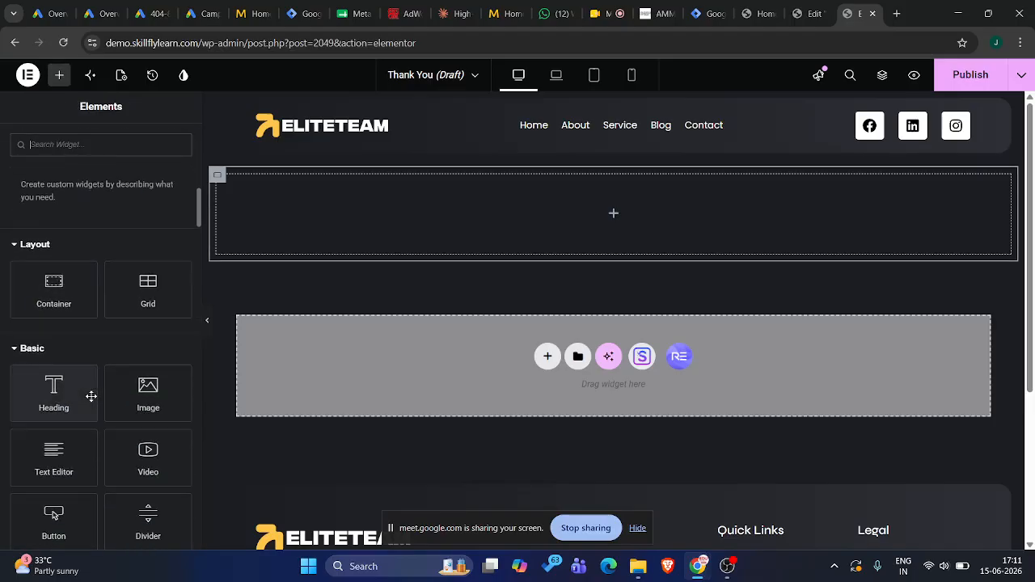
left_click_drag(53, 296, 447, 223)
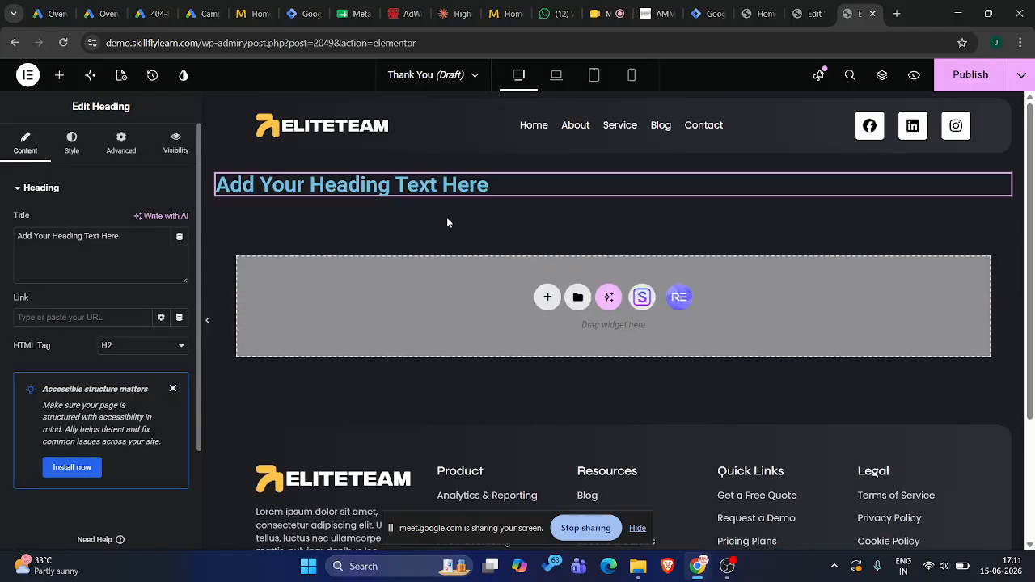
triple_click(102, 247)
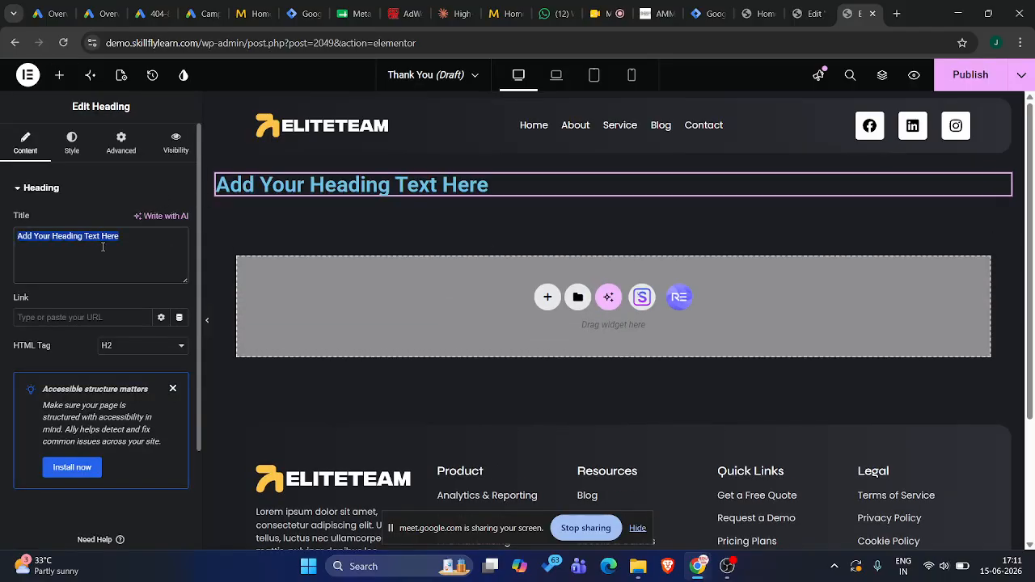
type("THna")
key("BackSpace")
key("BackSpace")
key("BackSpace")
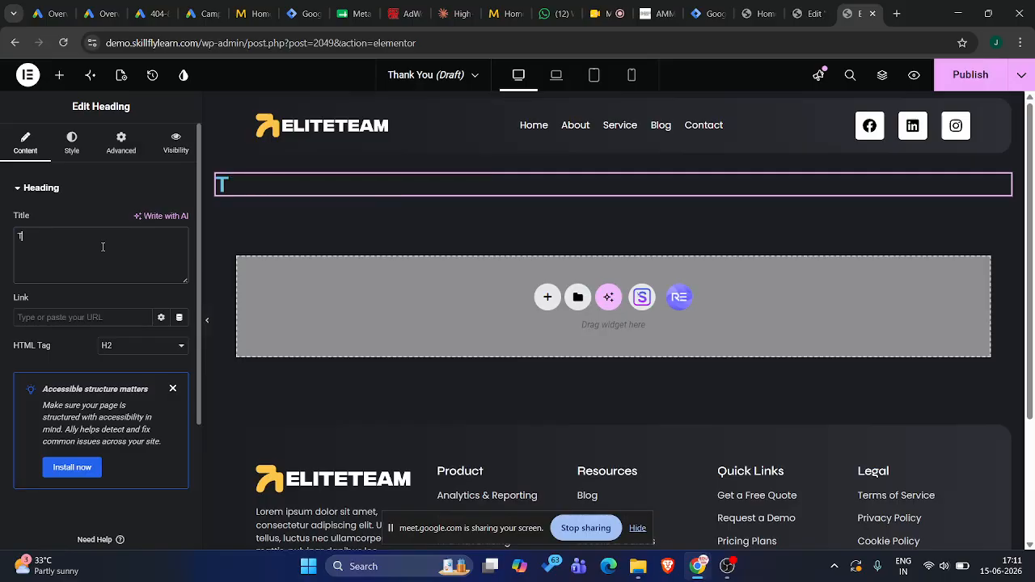
type("hank YO")
key("BackSpace")
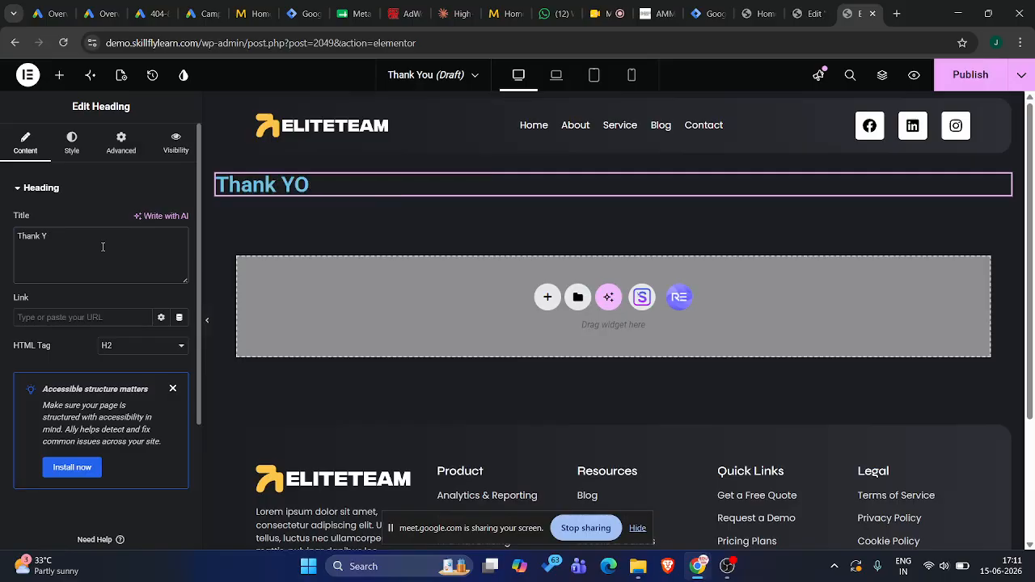
type("ou")
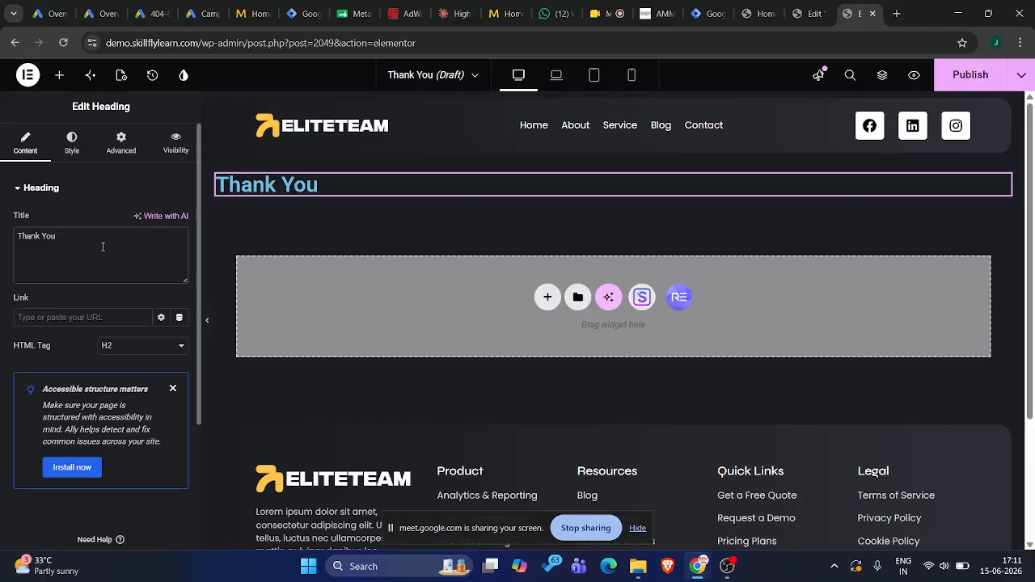
Publish the Thank You page and view it live from the WordPress list of pages
left_click(962, 75)
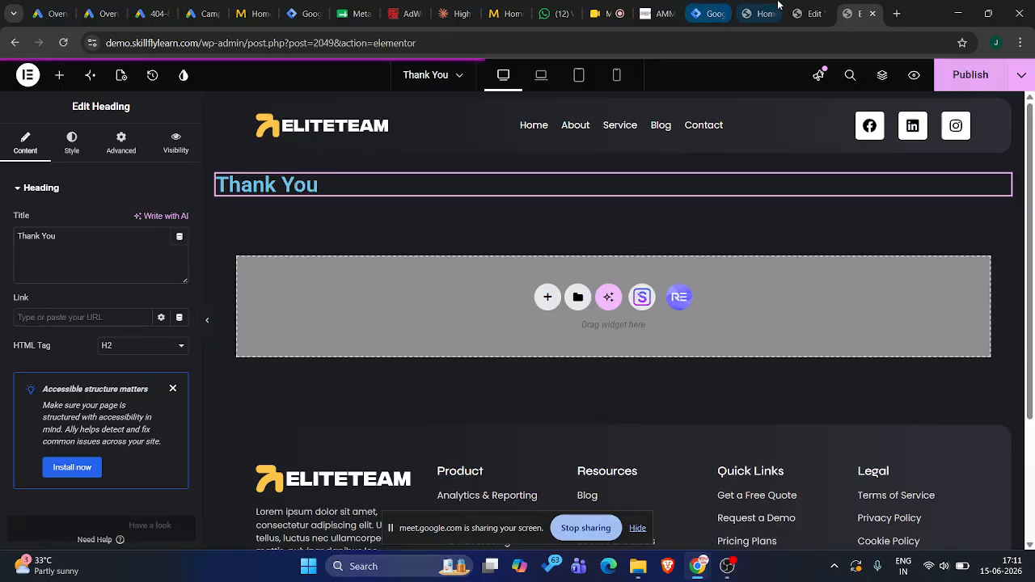
left_click(803, 7)
left_click(861, 13)
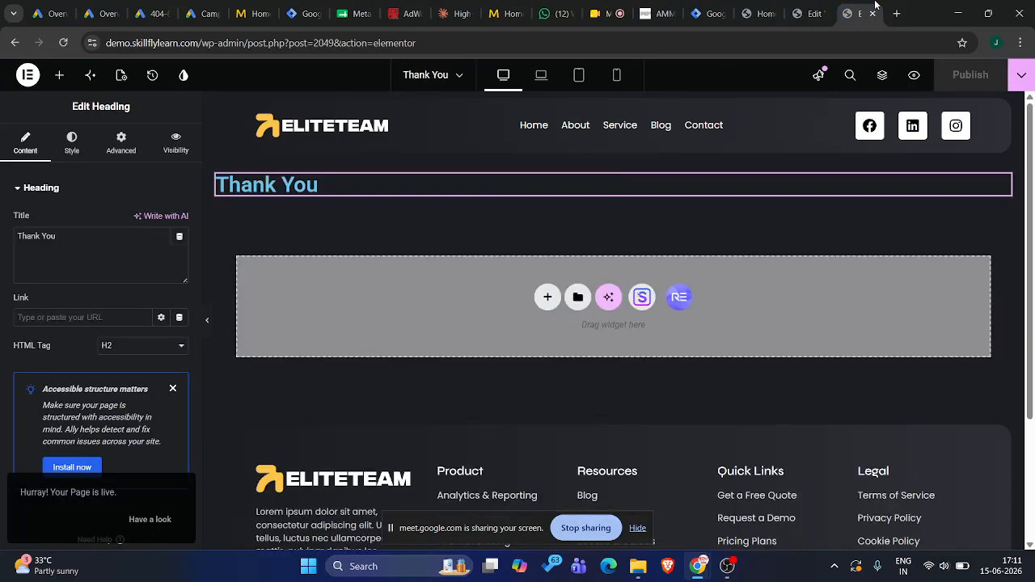
left_click(14, 42)
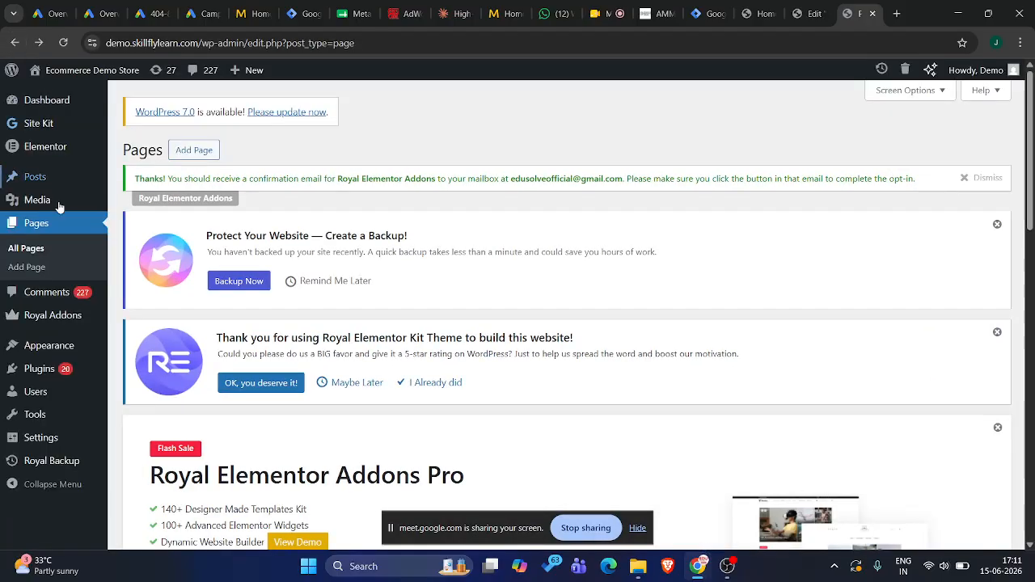
scroll(183, 251, "down", 4)
scroll(183, 251, "down", 7)
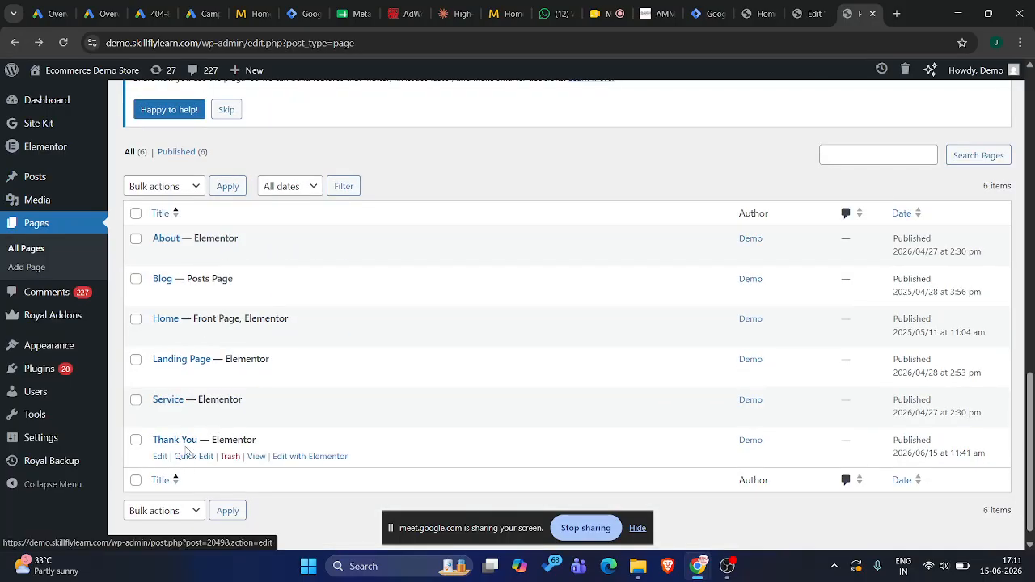
left_click(232, 456)
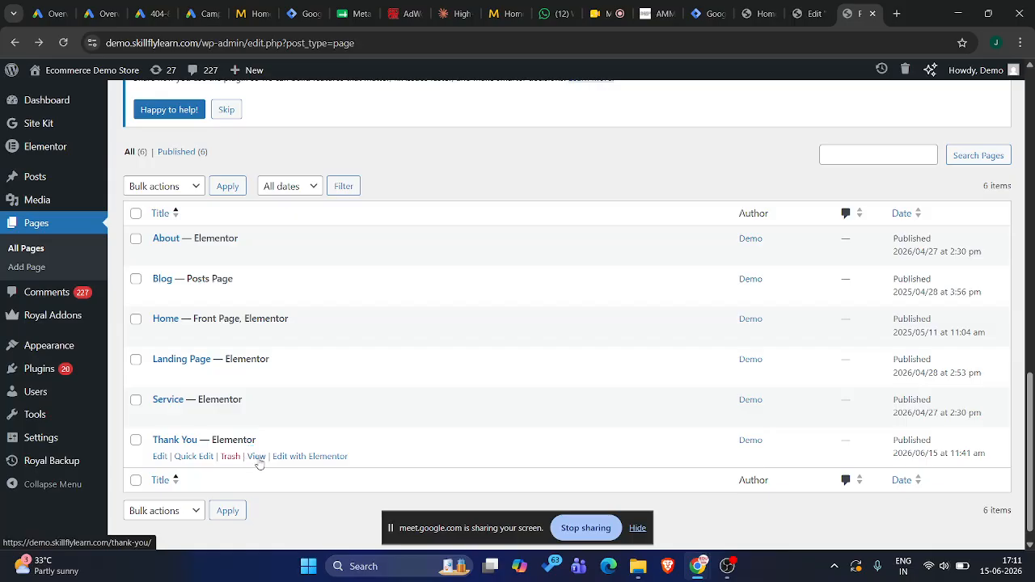
left_click(255, 457)
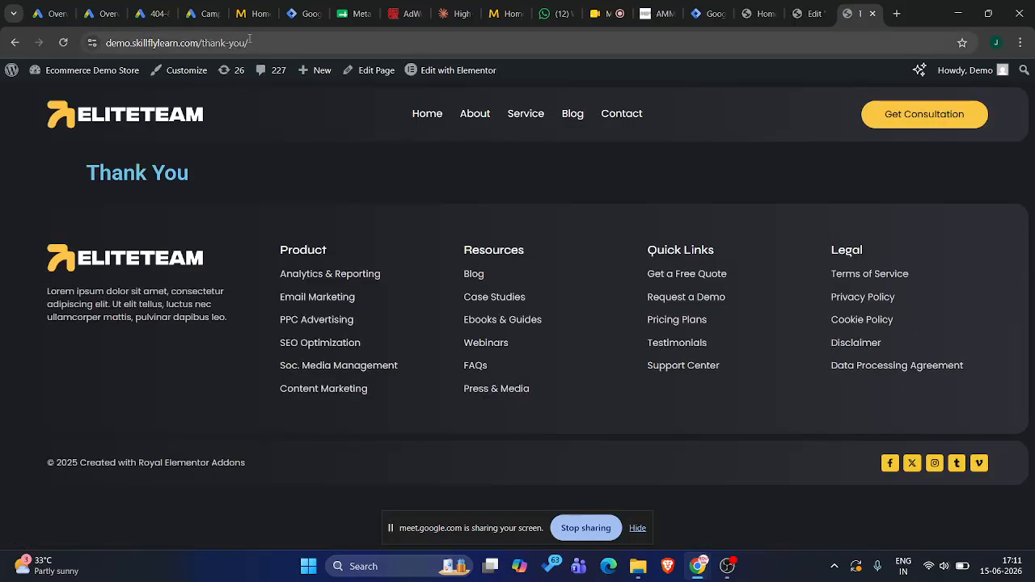
left_click_drag(259, 40, 102, 48)
key("ctrl+c")
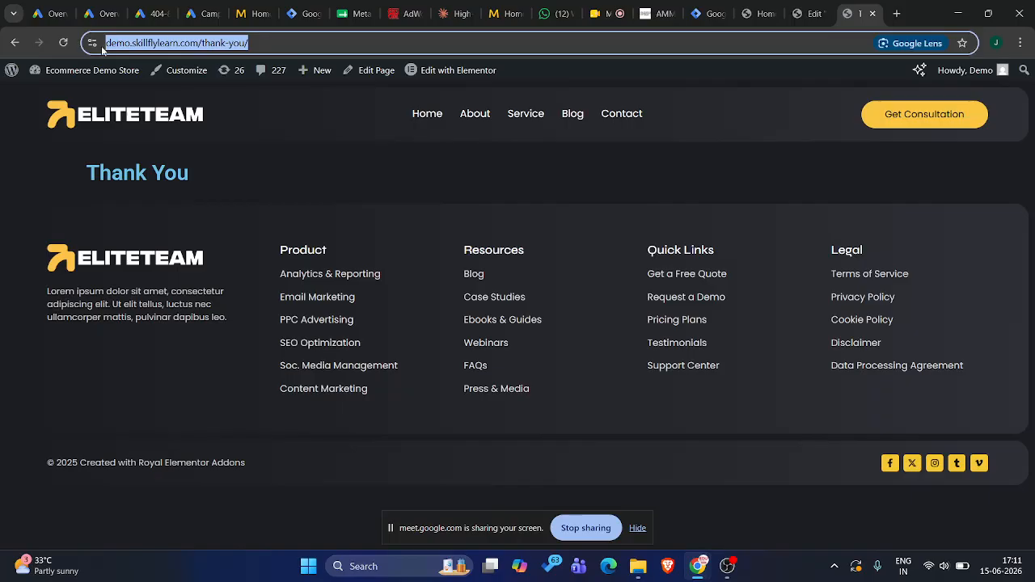
left_click(815, 6)
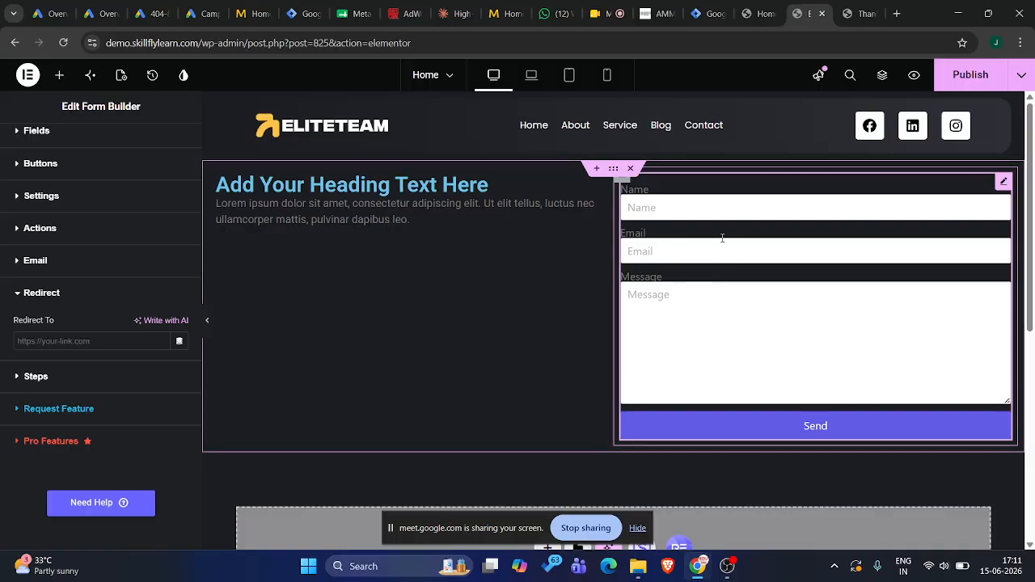
left_click(60, 340)
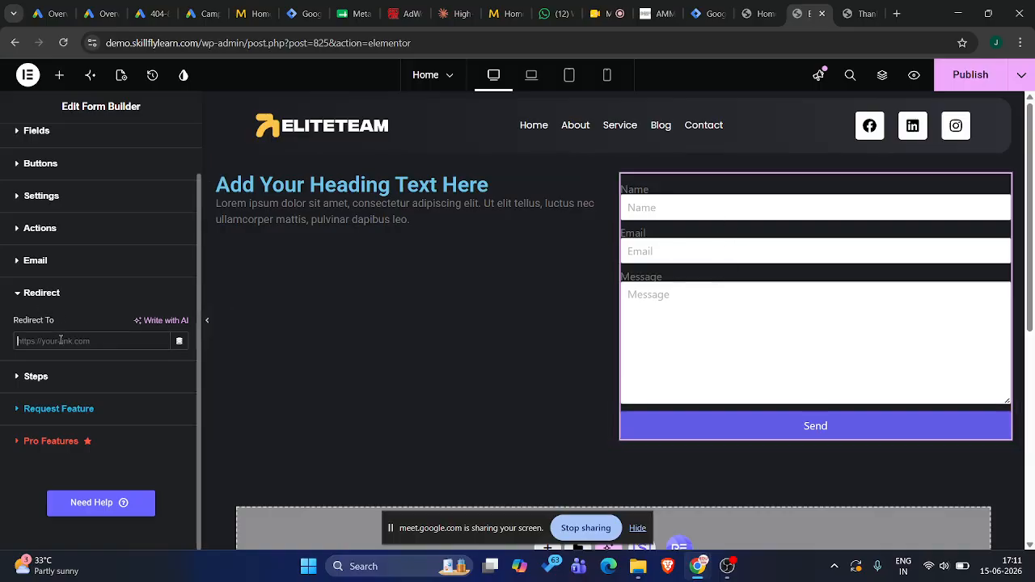
key("ctrl+v")
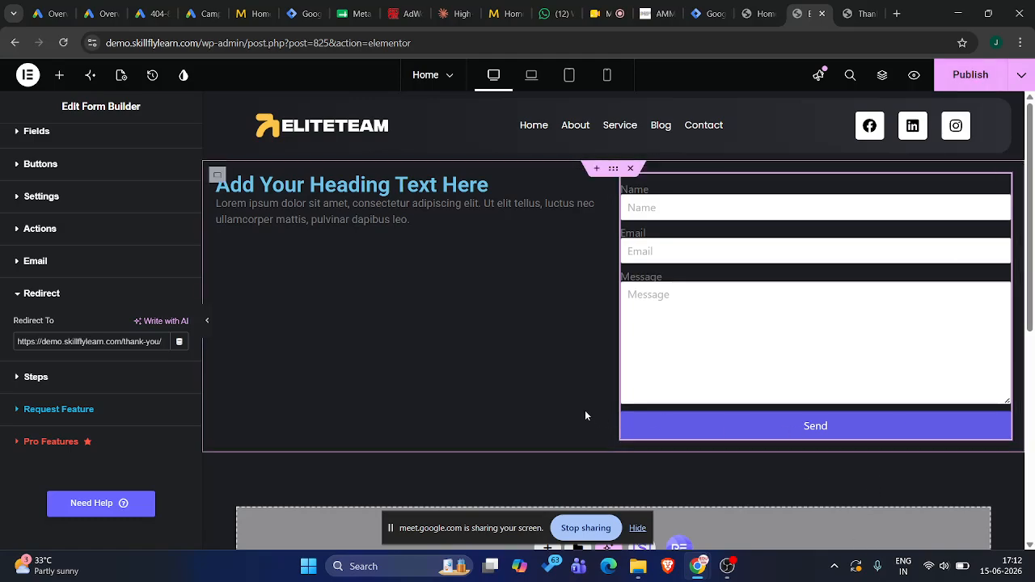
triple_click(157, 342)
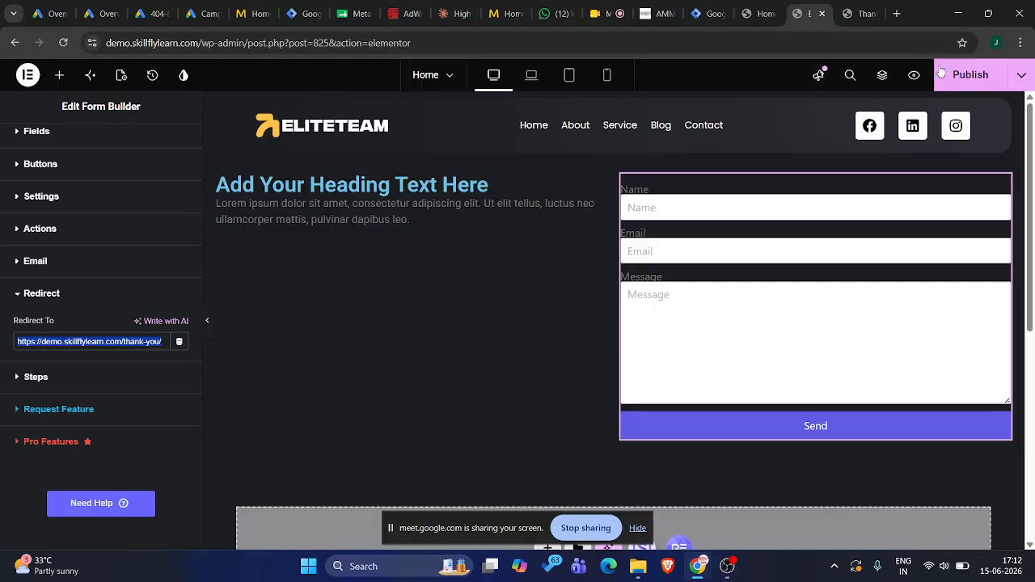
left_click(962, 78)
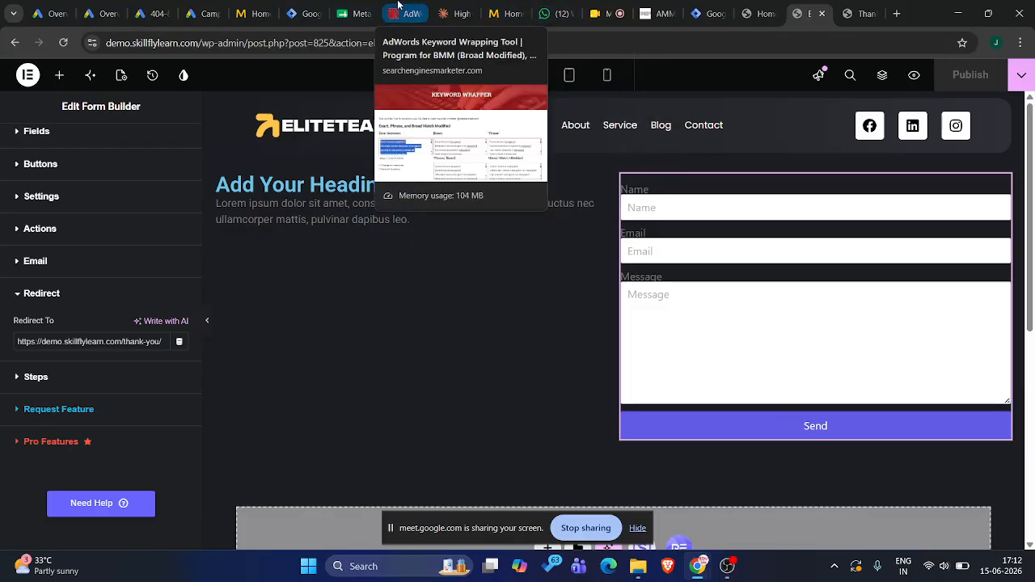
left_click(723, 8)
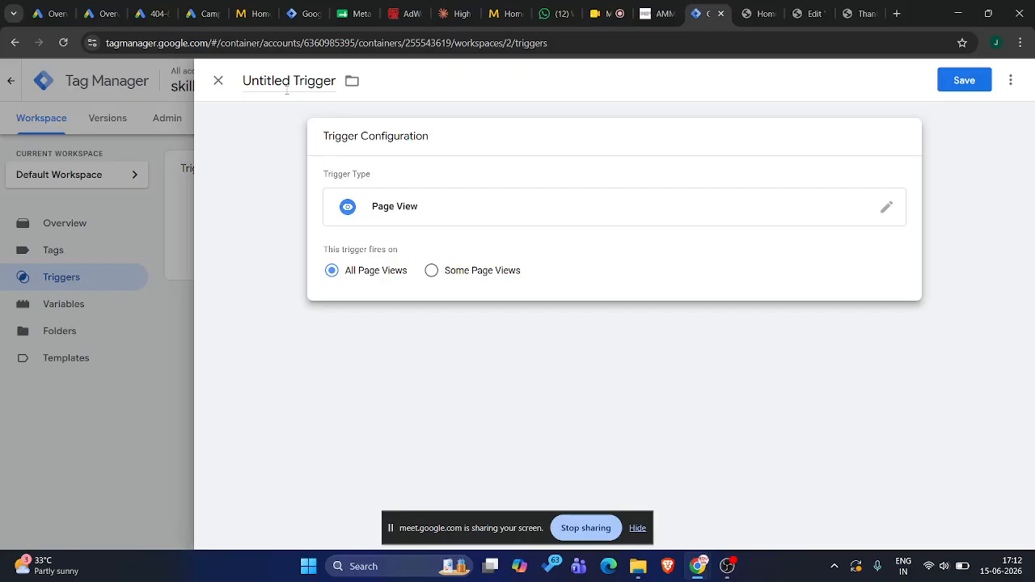
left_click(846, 8)
left_click(807, 10)
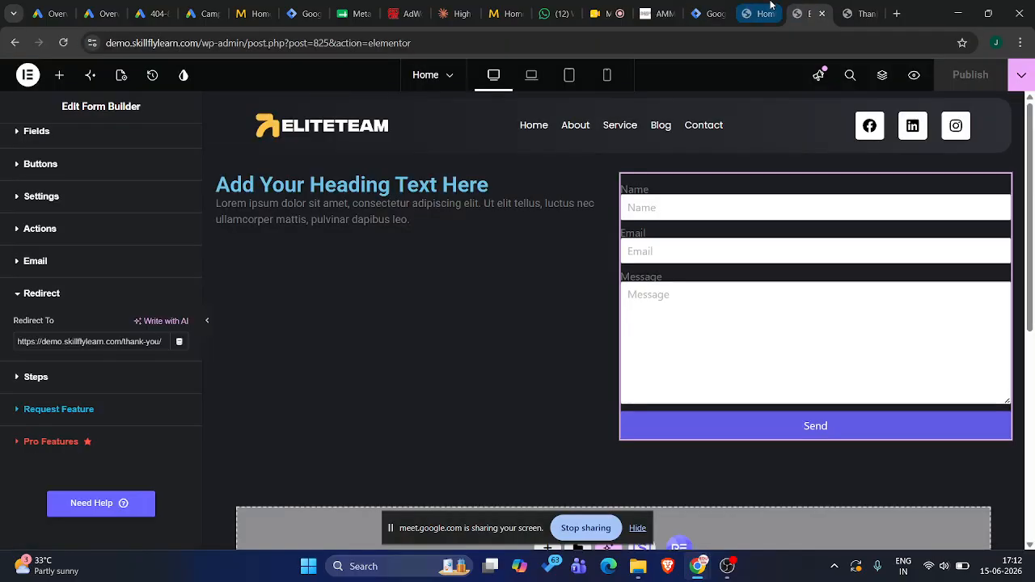
left_click(768, 10)
left_click(811, 8)
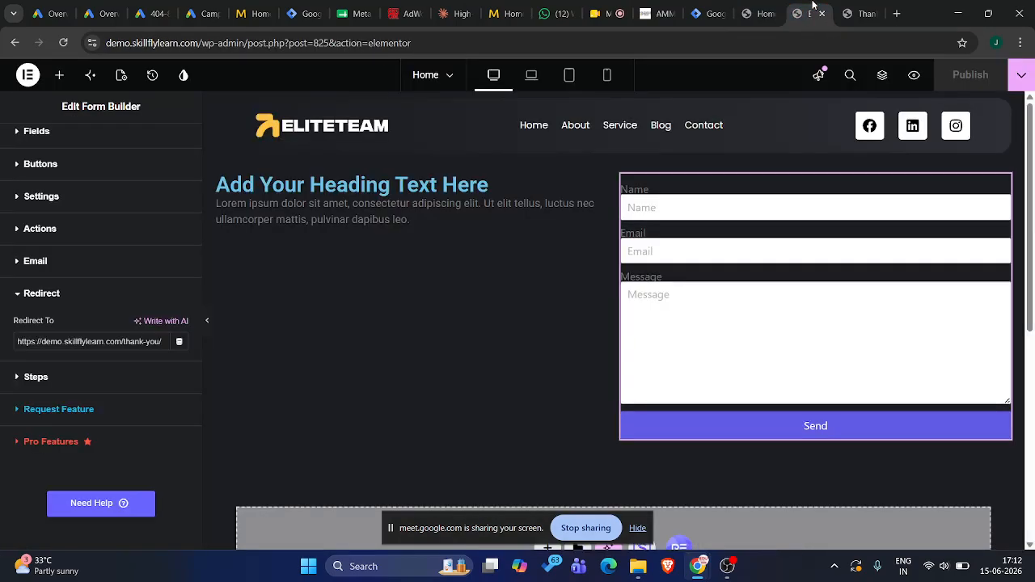
In the untitled Page View trigger in Tag Manager, fire on Some Page Views with a Page Path equals condition
left_click(712, 8)
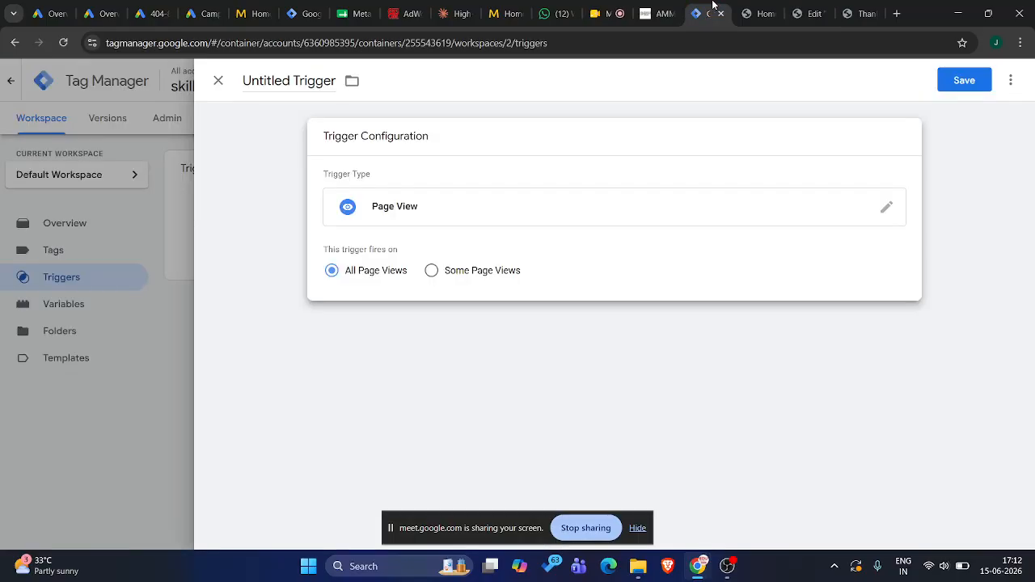
left_click(431, 272)
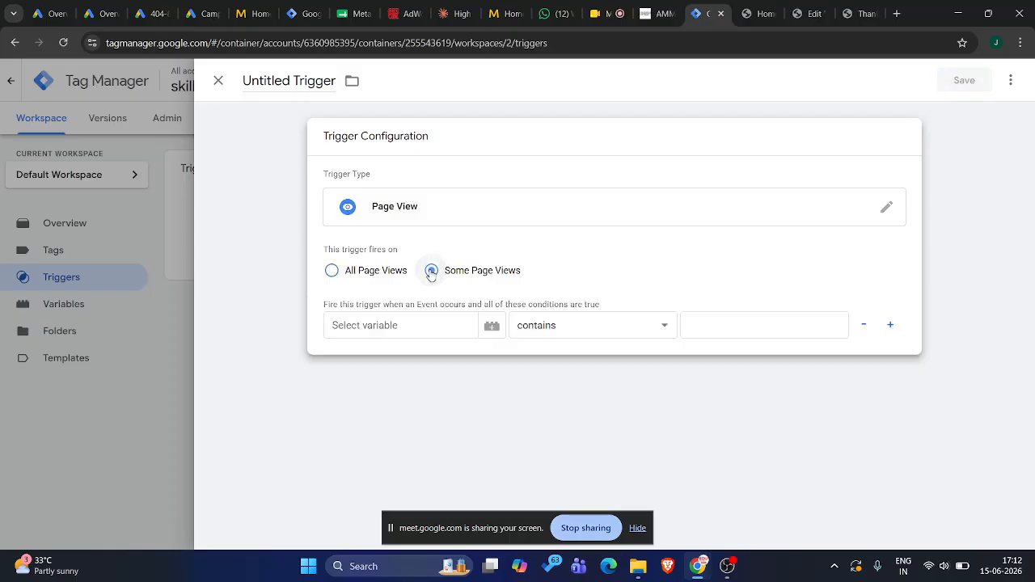
left_click(409, 322)
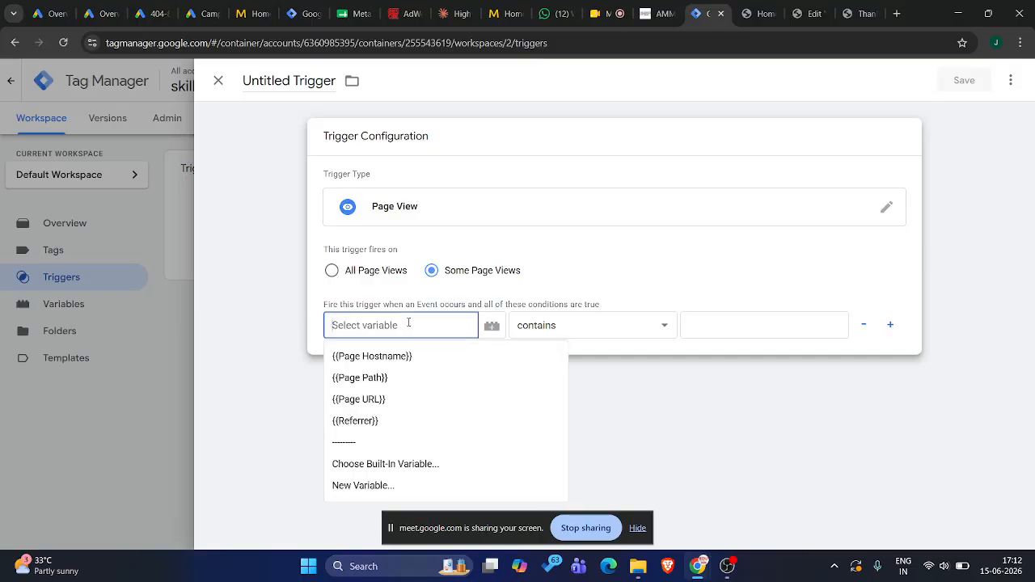
left_click(383, 378)
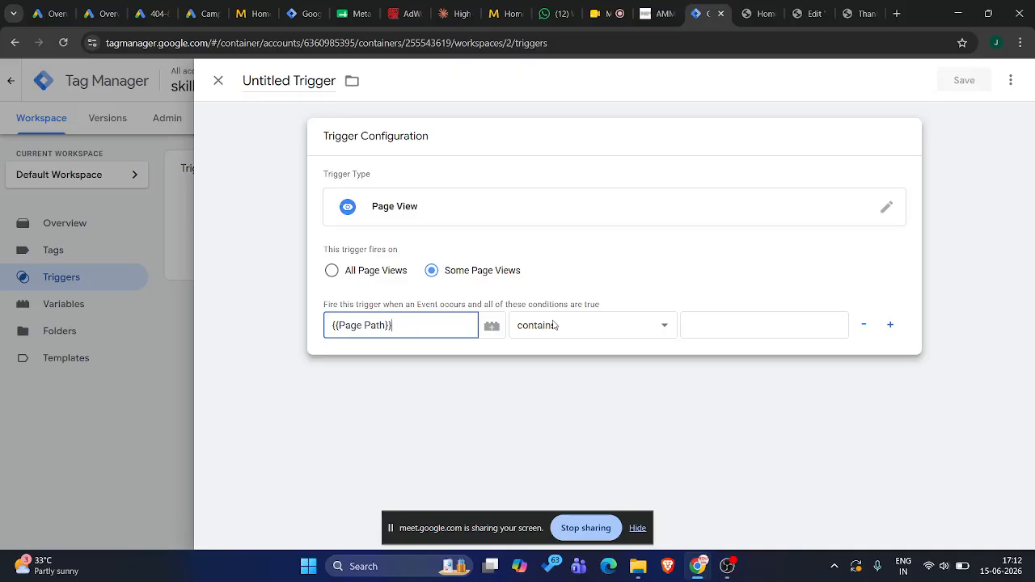
left_click(526, 325)
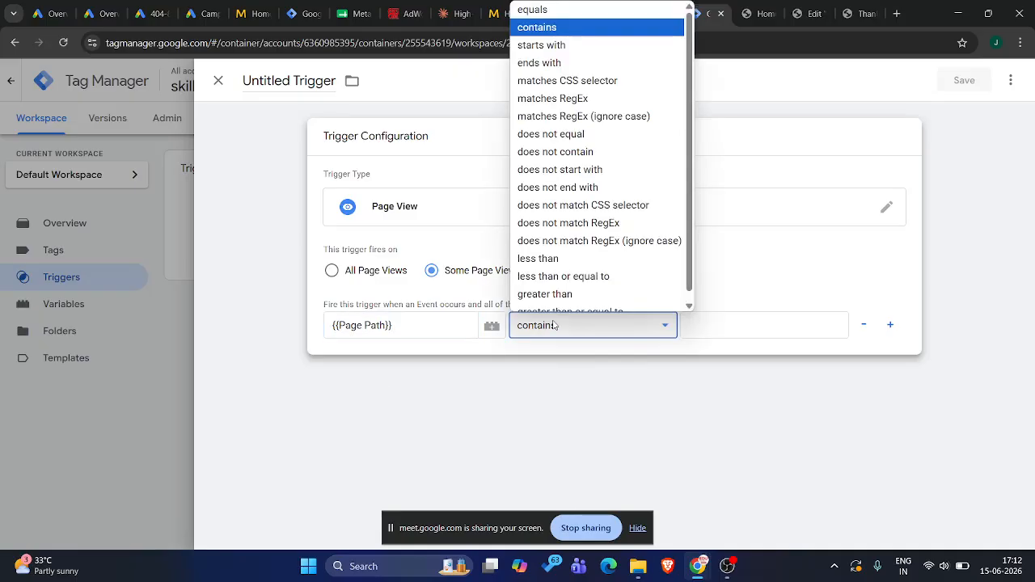
left_click(541, 9)
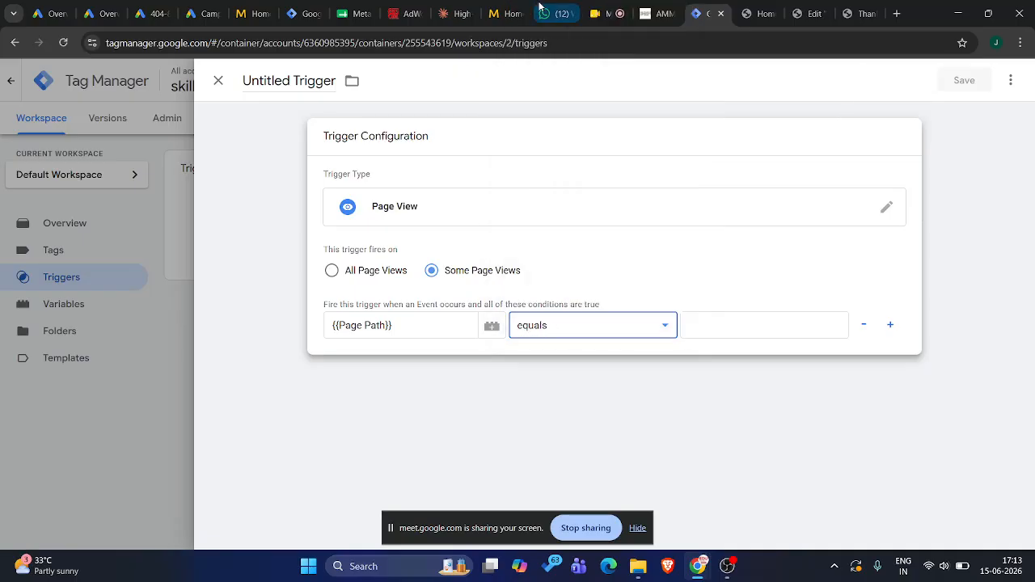
Set the Page Path condition's value to /thank-you/, copied from the live Thank You page's URL
left_click(705, 324)
left_click(860, 14)
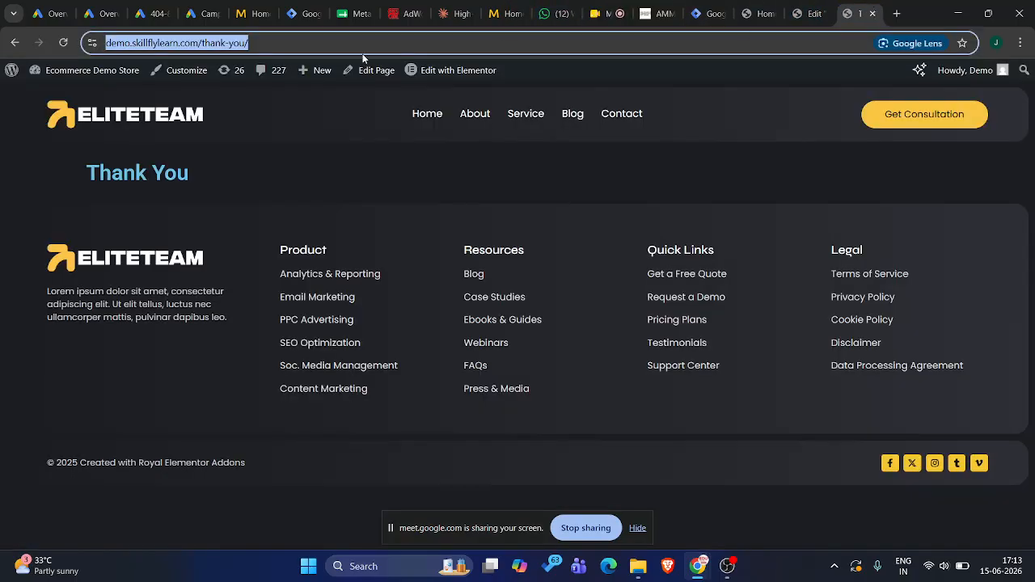
left_click(307, 42)
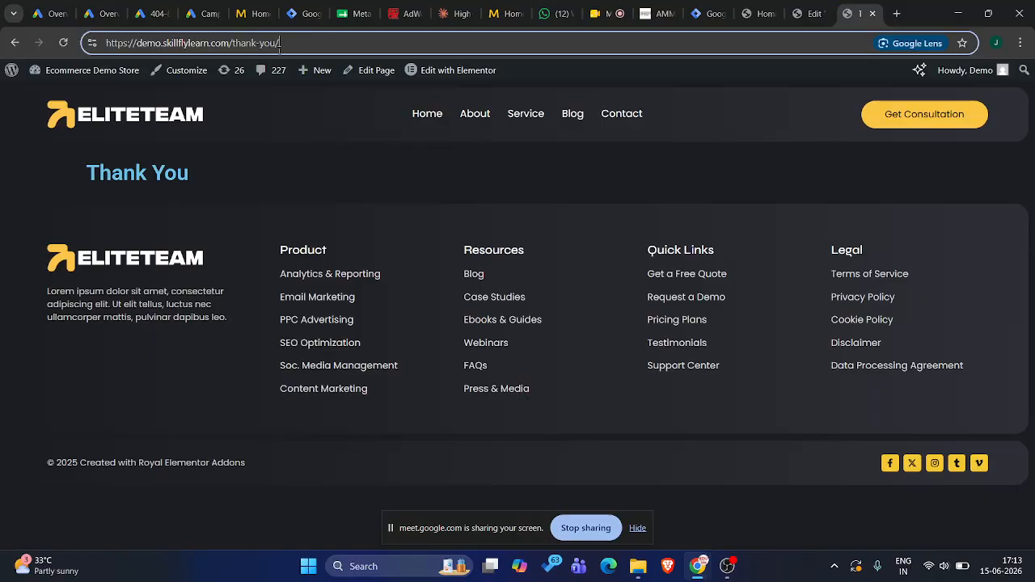
left_click_drag(279, 46, 230, 46)
key("ctrl+c")
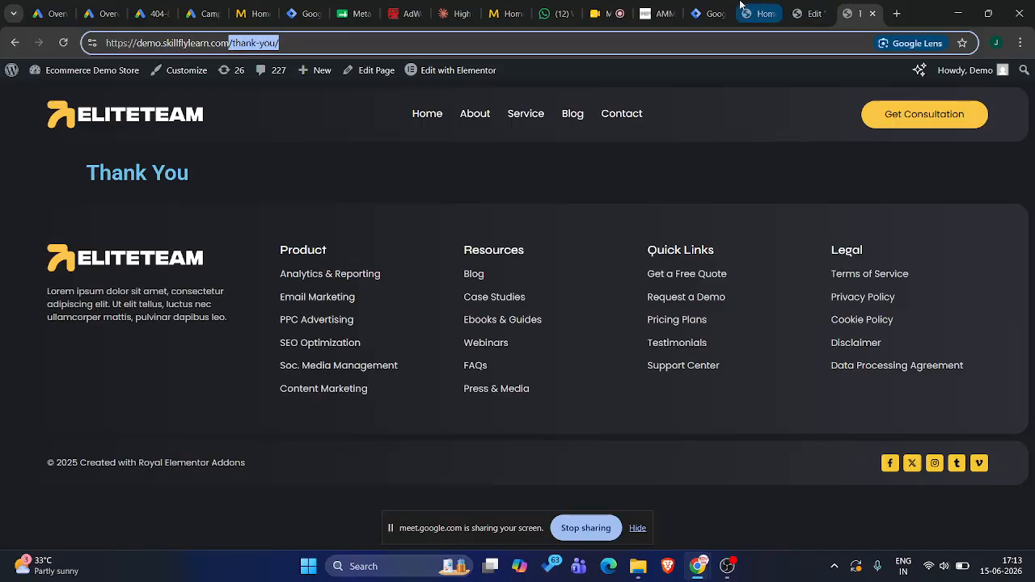
left_click(708, 9)
key("ctrl+v")
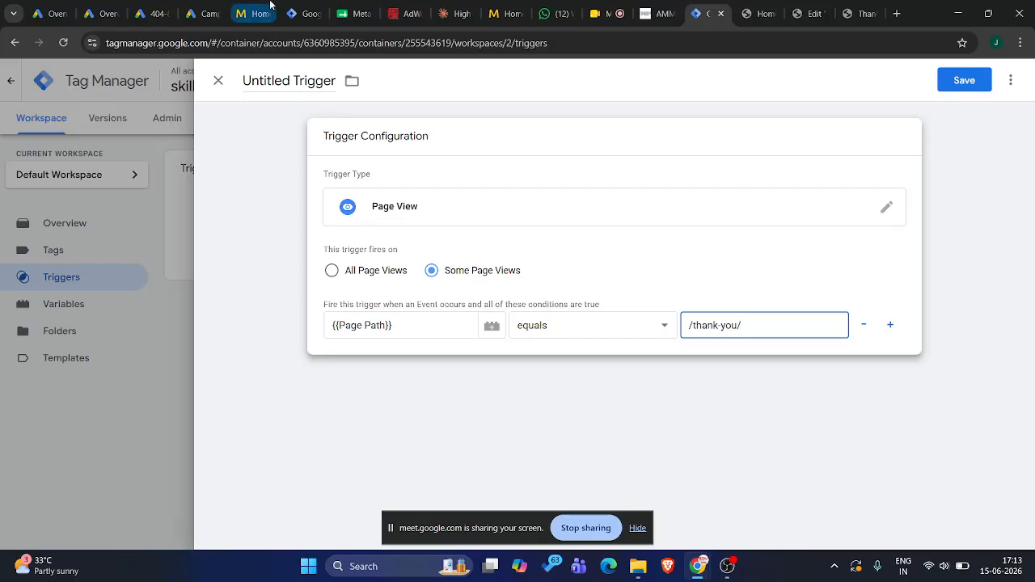
Examine the Thank You Page View trigger's configuration in the bangalore.metaspaces.in container, then close it without changes
left_click(292, 9)
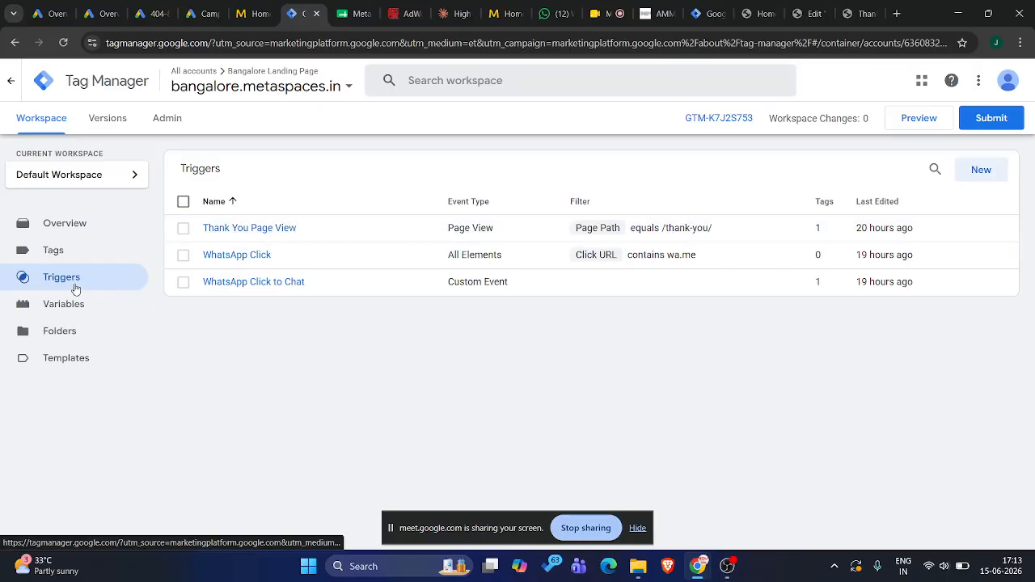
left_click(247, 229)
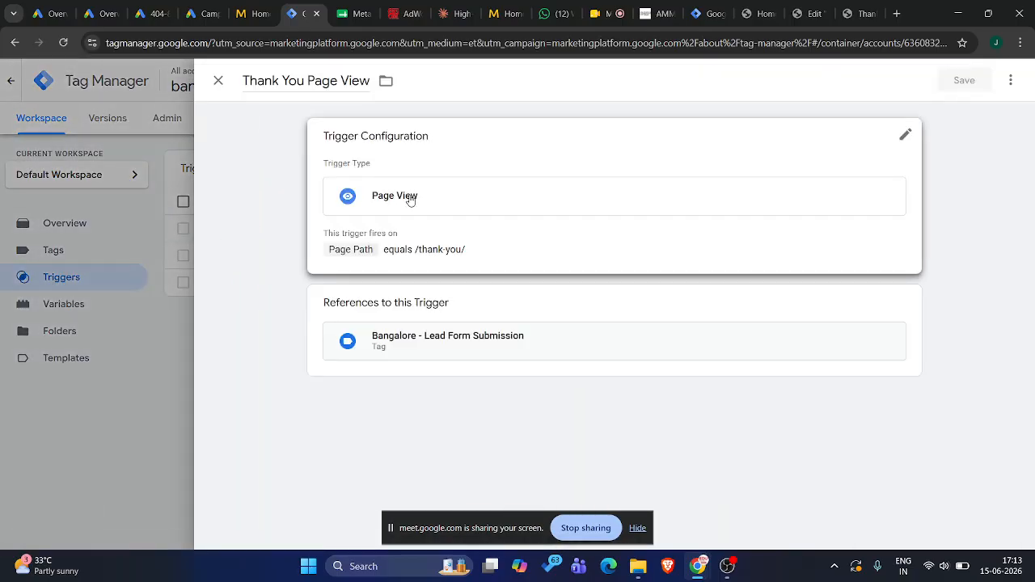
left_click(904, 134)
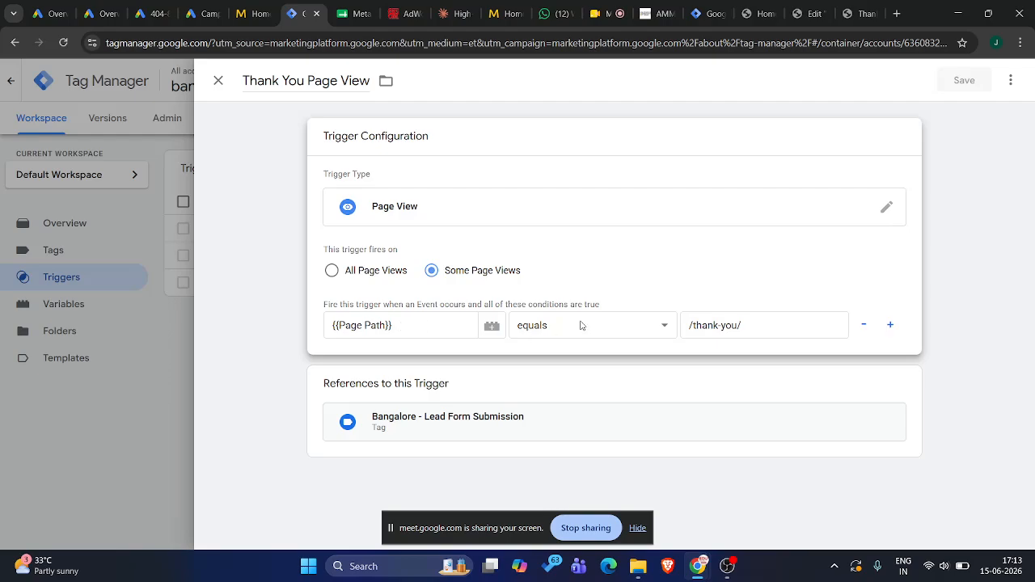
triple_click(749, 323)
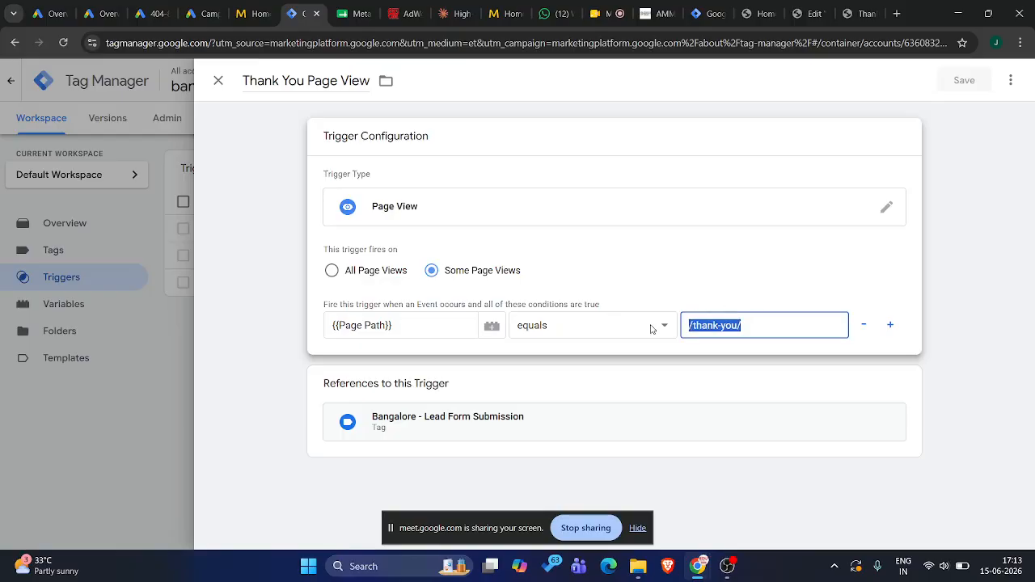
left_click(1014, 235)
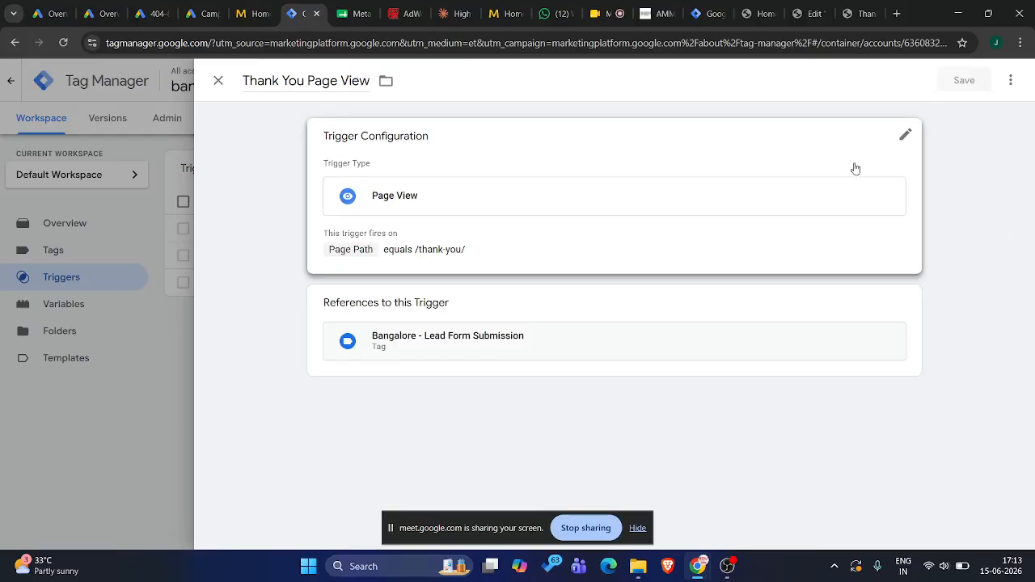
left_click(907, 135)
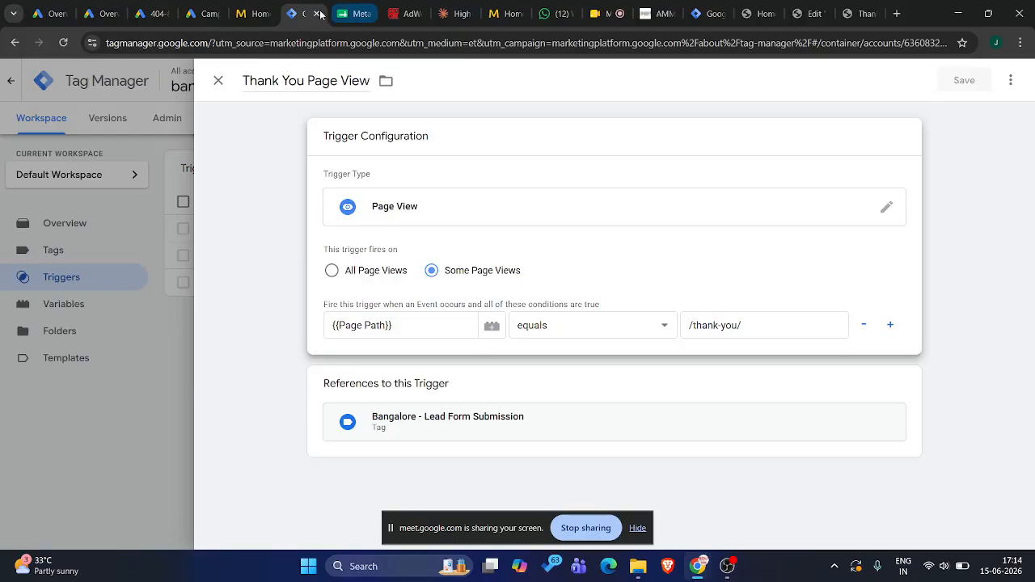
left_click(219, 80)
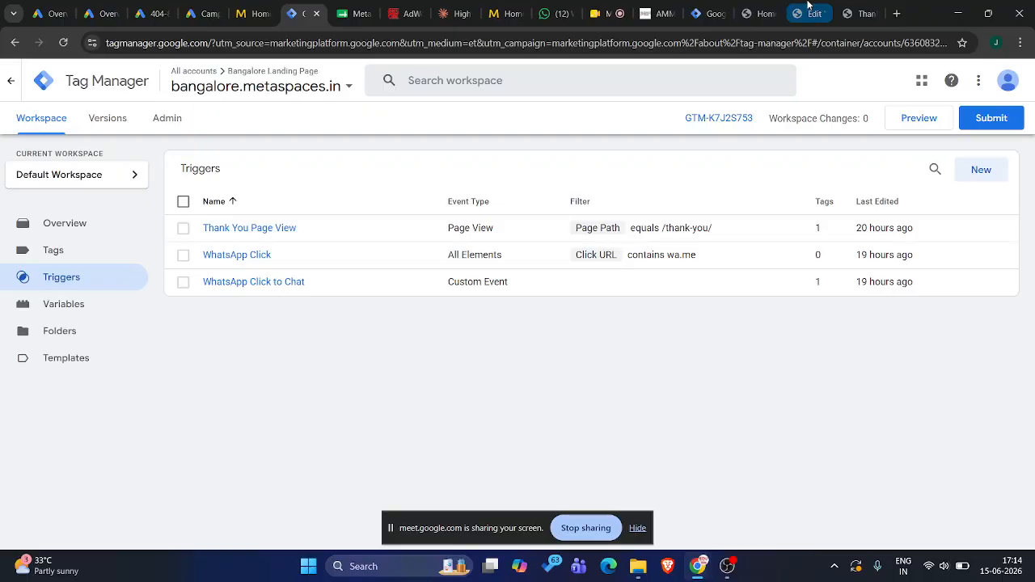
Review the portfolio website's Get in Touch form alongside the live Thank You page and the new trigger
left_click(764, 13)
scroll(432, 329, "down", 10)
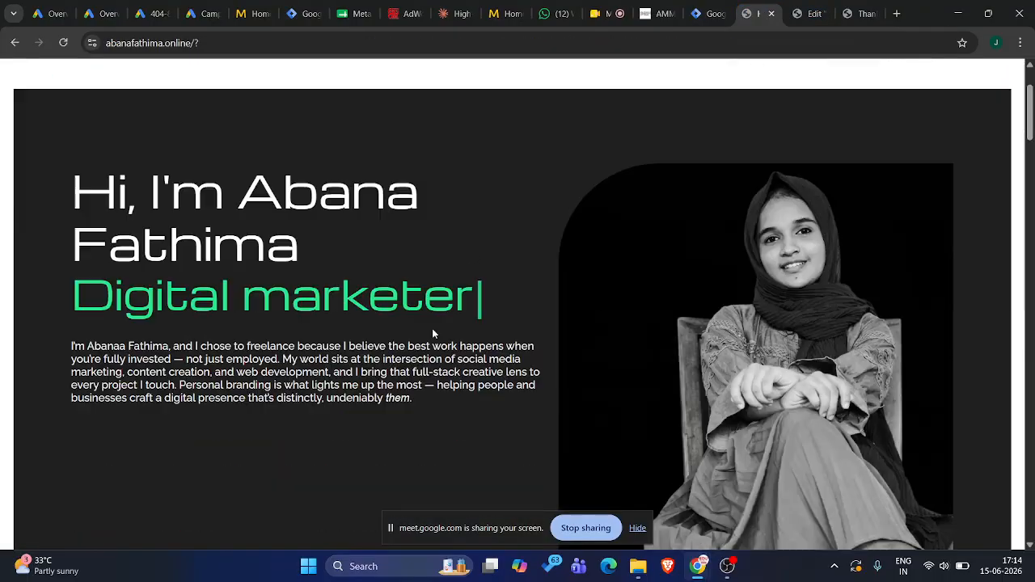
scroll(432, 328, "down", 15)
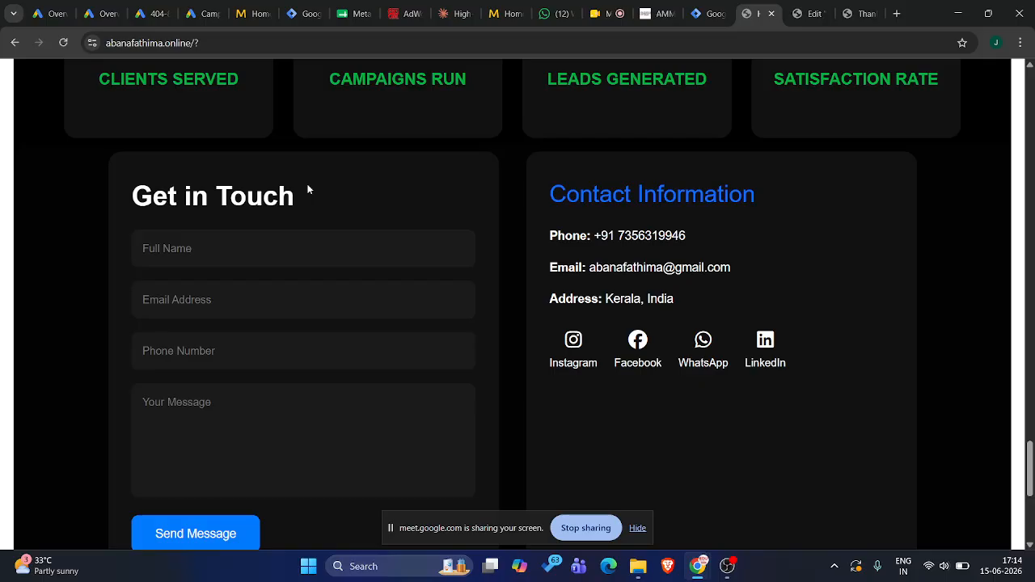
left_click(251, 240)
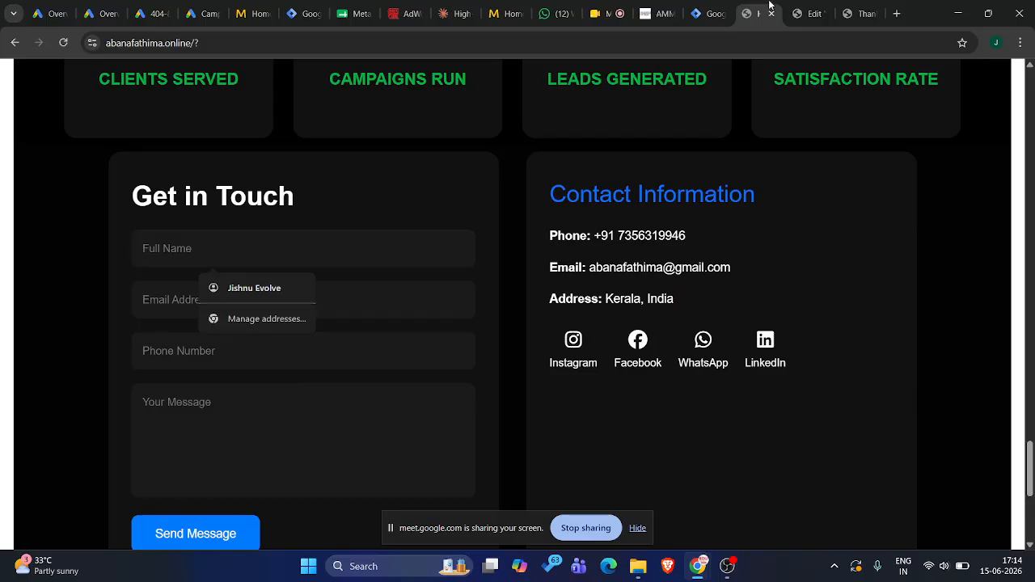
left_click(848, 12)
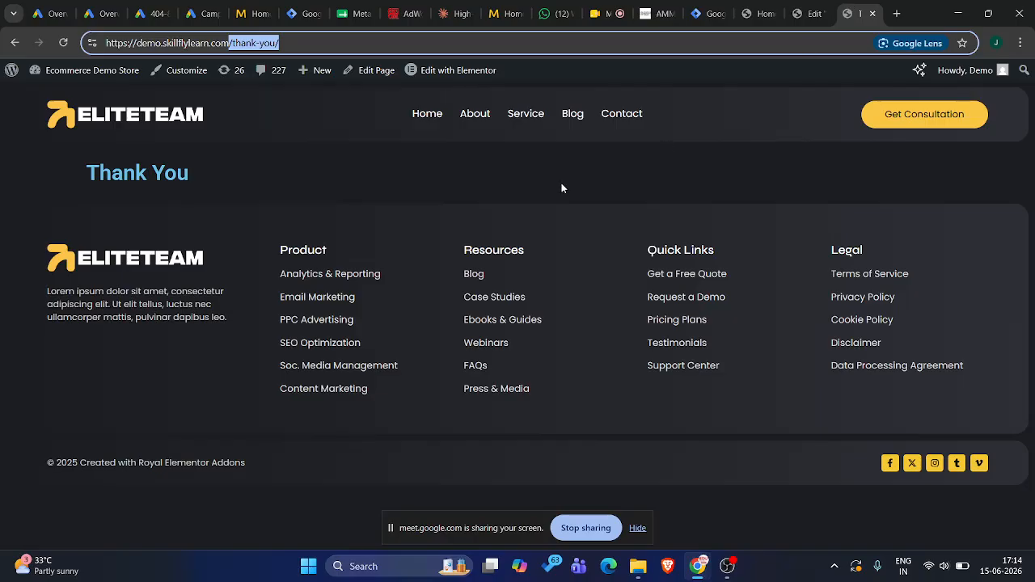
left_click(712, 11)
left_click(739, 8)
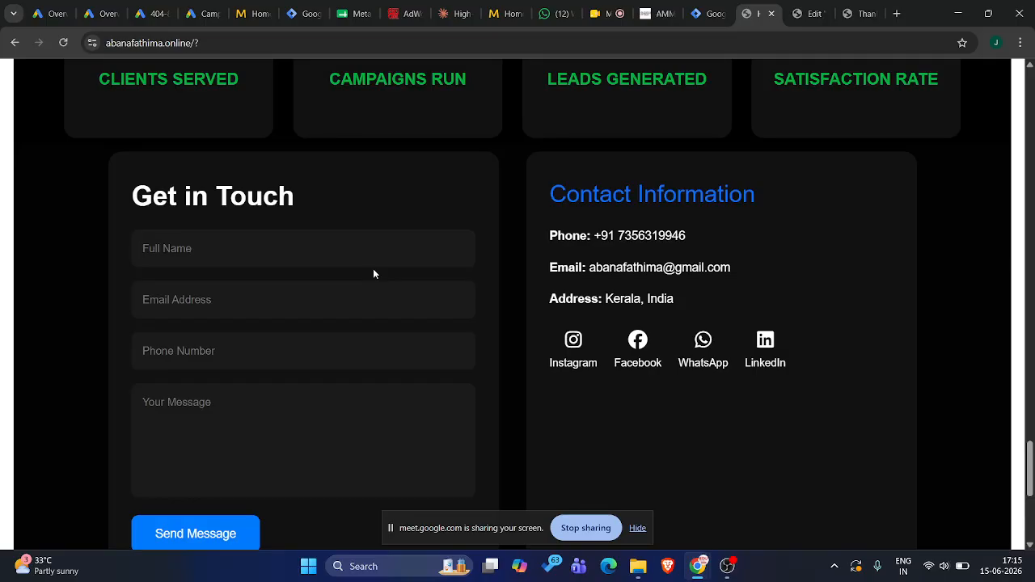
left_click(603, 10)
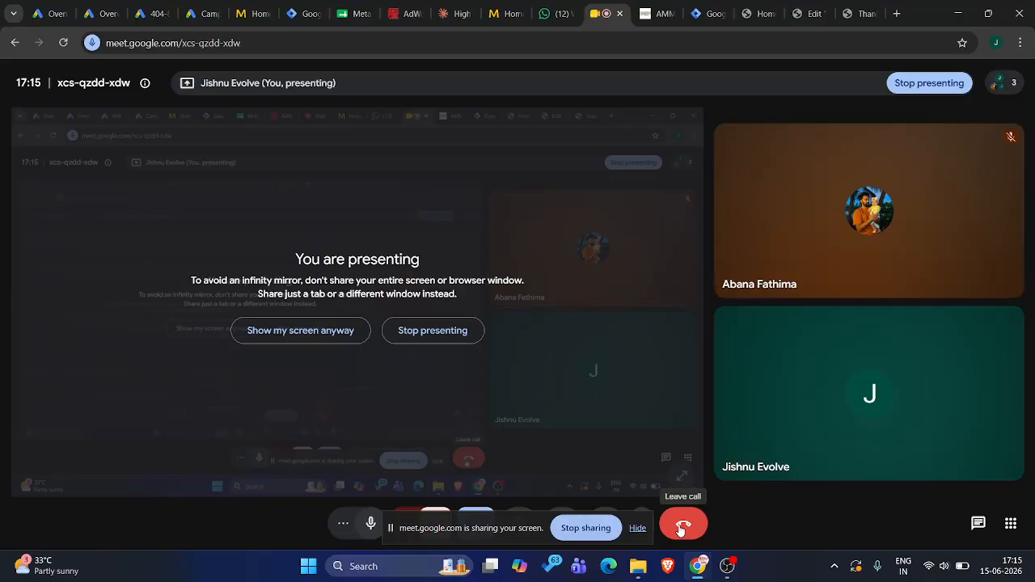
left_click(727, 566)
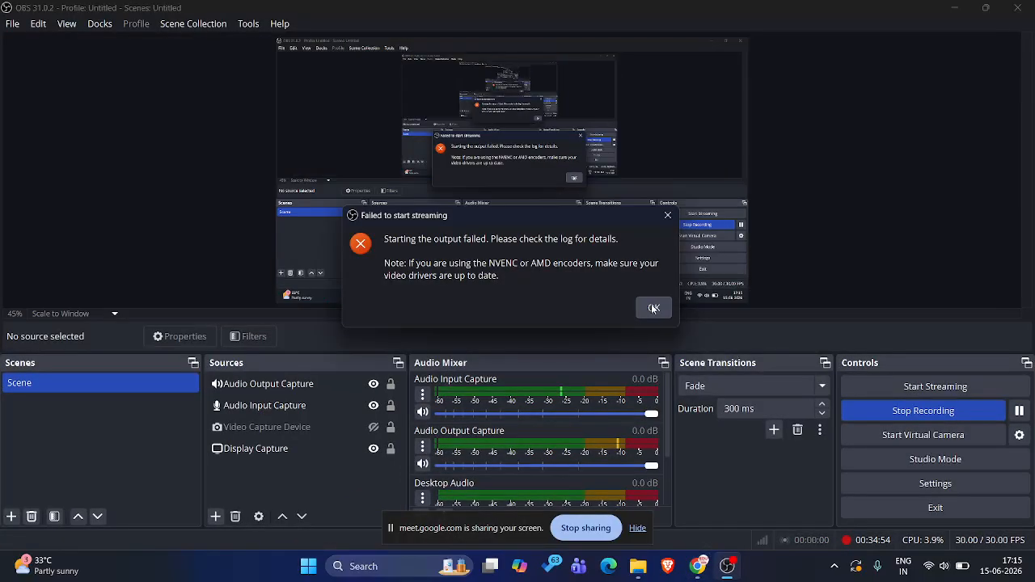